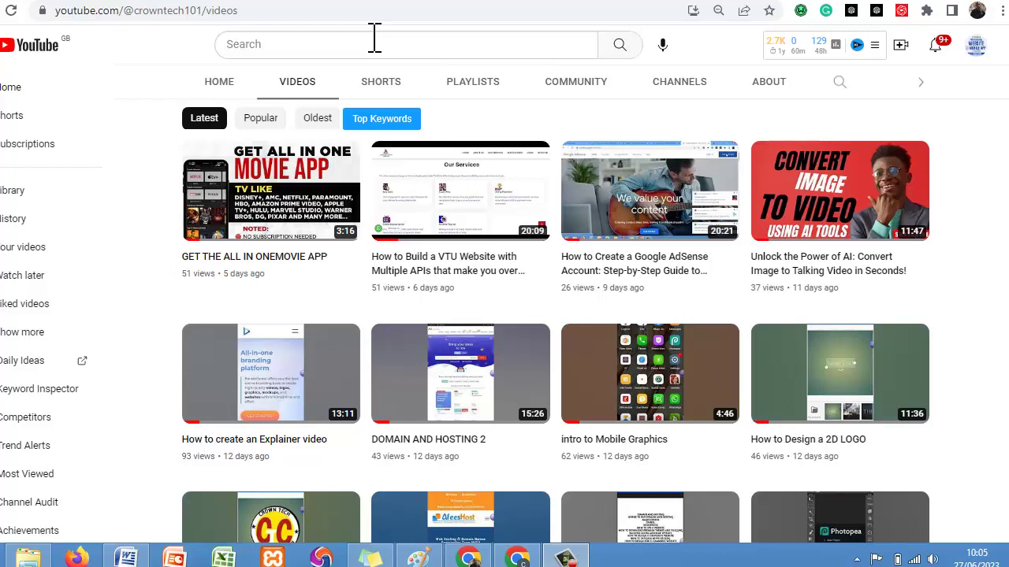
# Open the Chrome Web Store from the browser's extension management page in a new tab
pyautogui.hotkey('ctrl', 't')
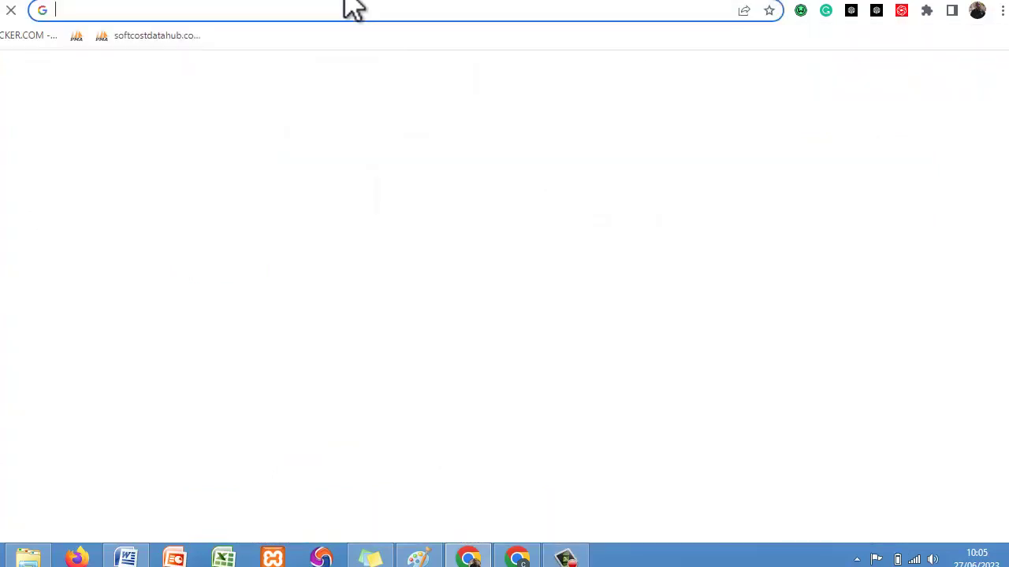
pyautogui.click(925, 18)
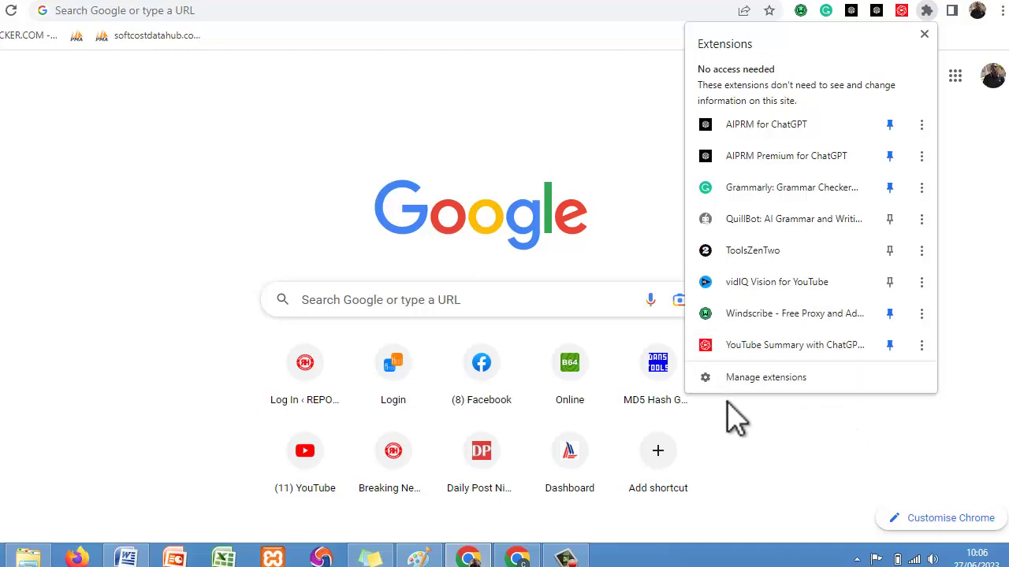
pyautogui.click(745, 381)
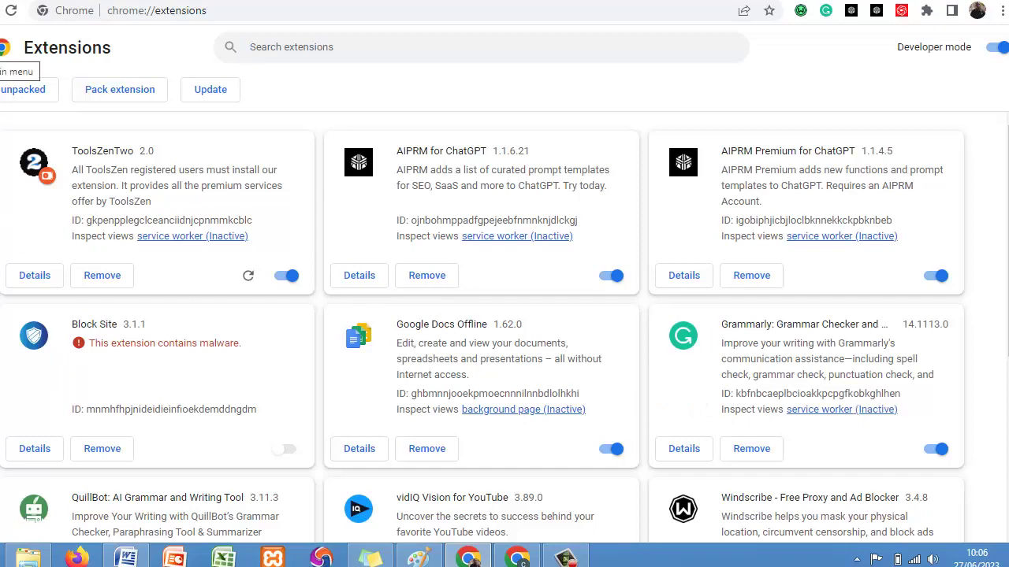
pyautogui.click(3, 47)
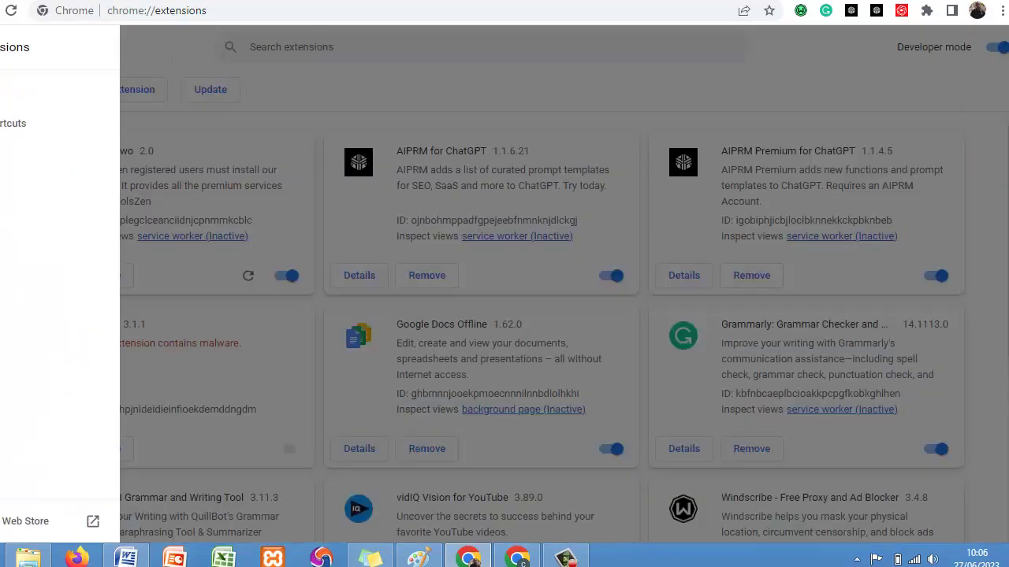
pyautogui.click(4, 521)
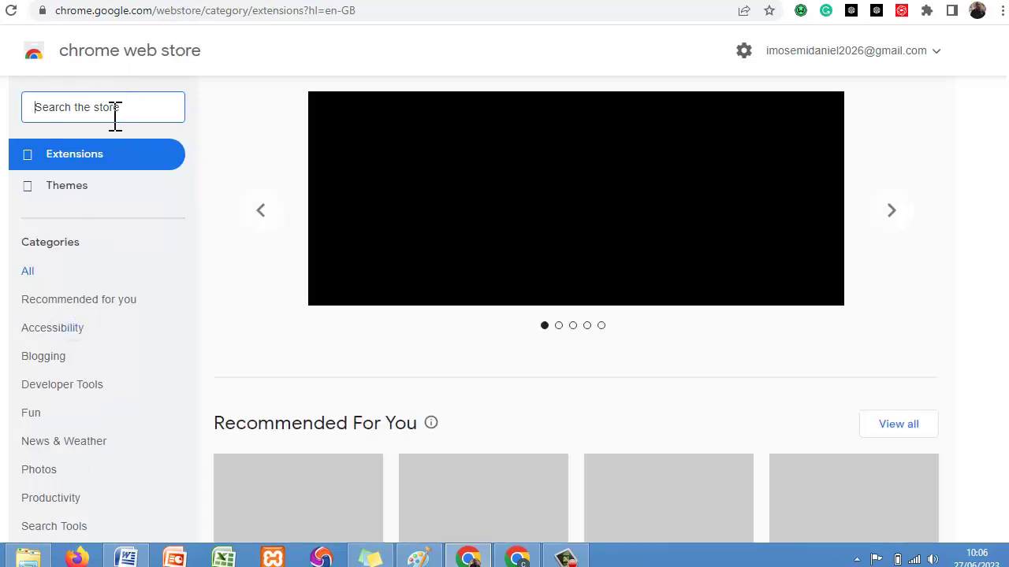
# Search the Chrome Web Store for "youtube summary with chat gpt"
pyautogui.write('oyut')
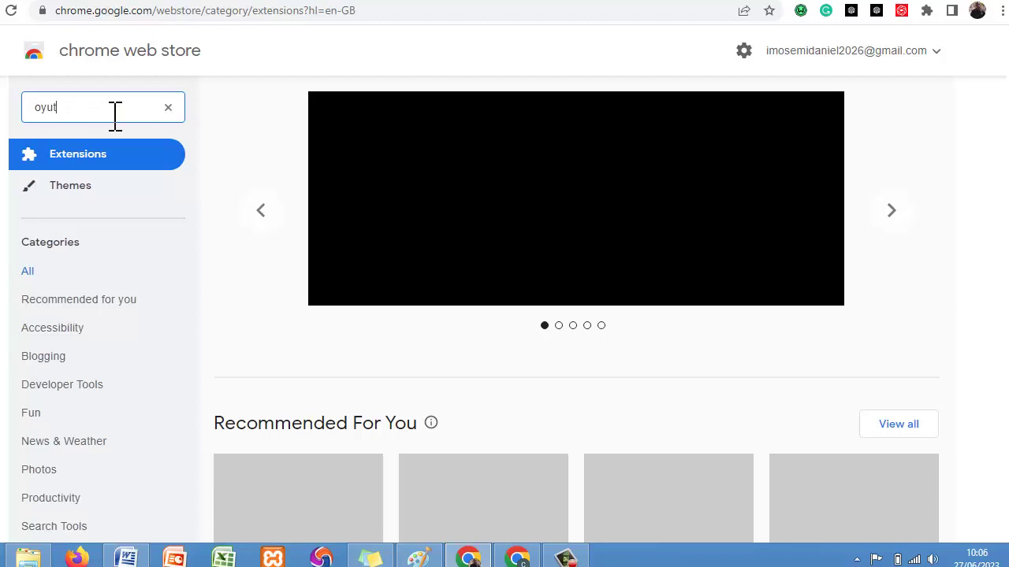
pyautogui.press('BackSpace')
pyautogui.press('BackSpace')
pyautogui.press('BackSpace')
pyautogui.press('BackSpace')
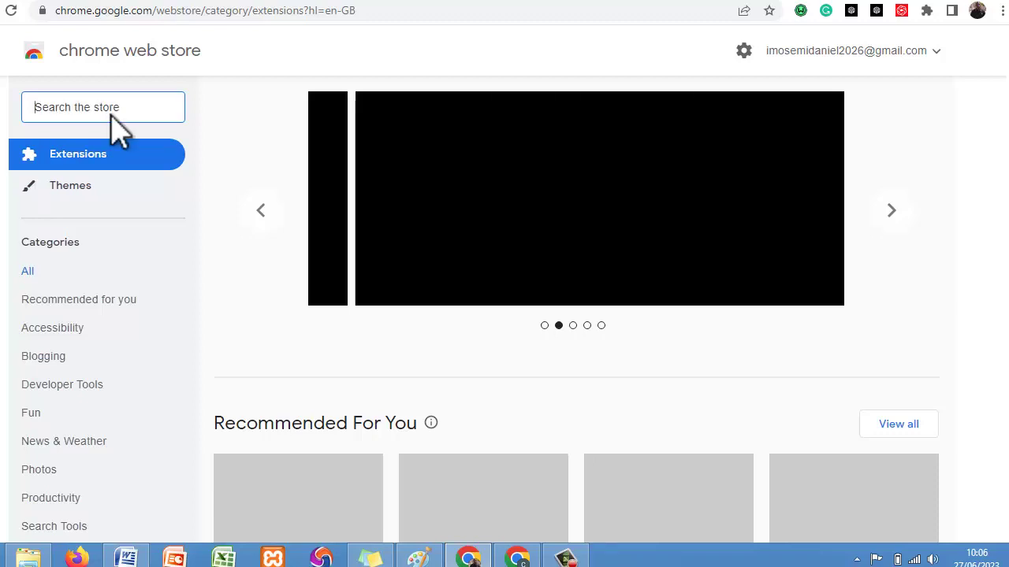
pyautogui.write('you')
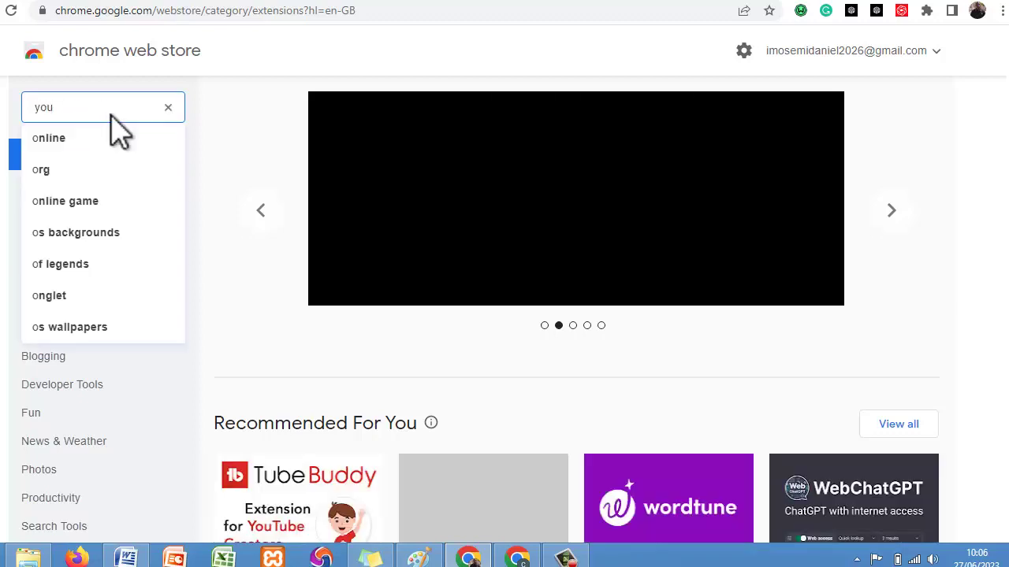
pyautogui.write('tube su')
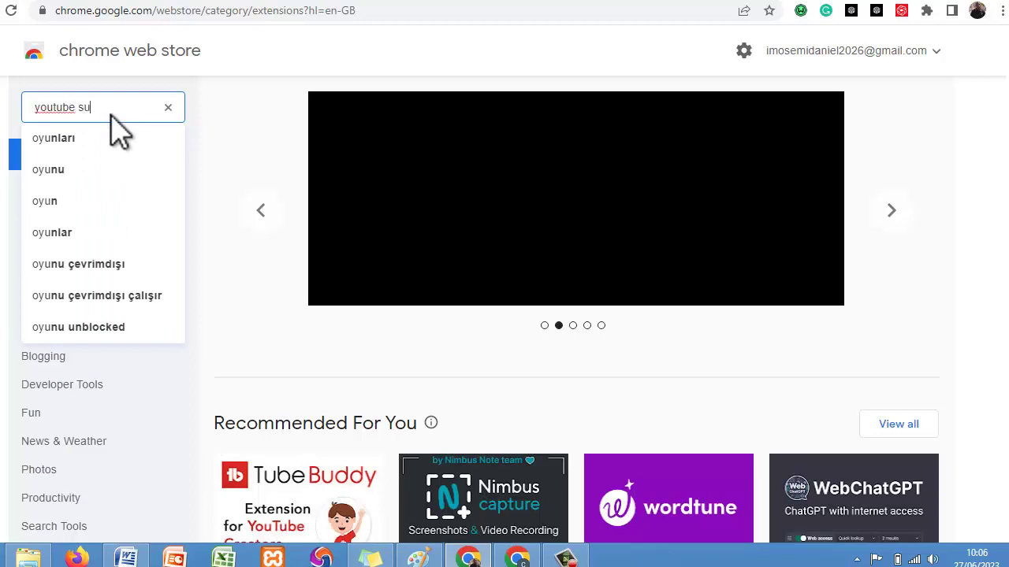
pyautogui.write('mmary')
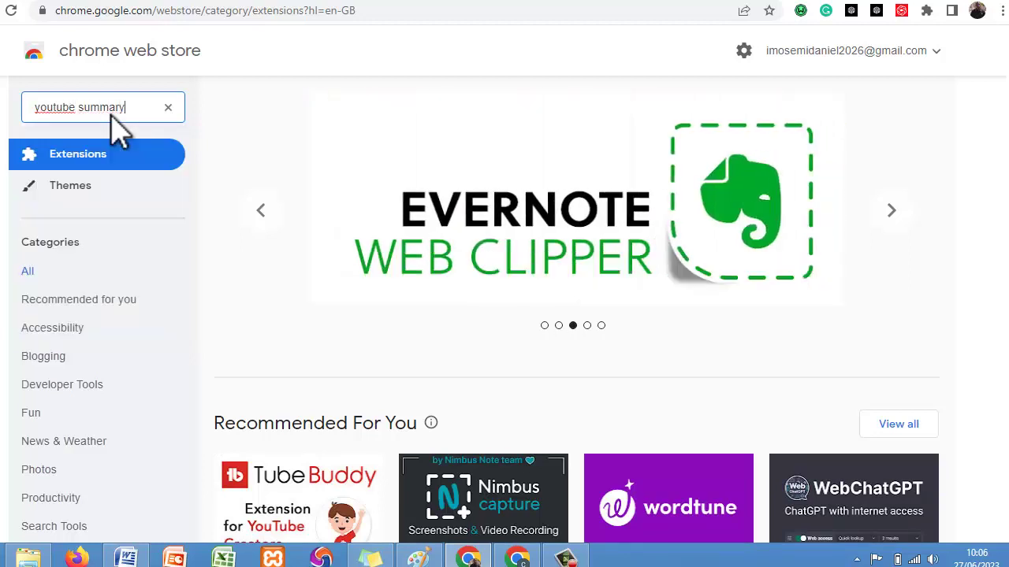
pyautogui.write(' with ')
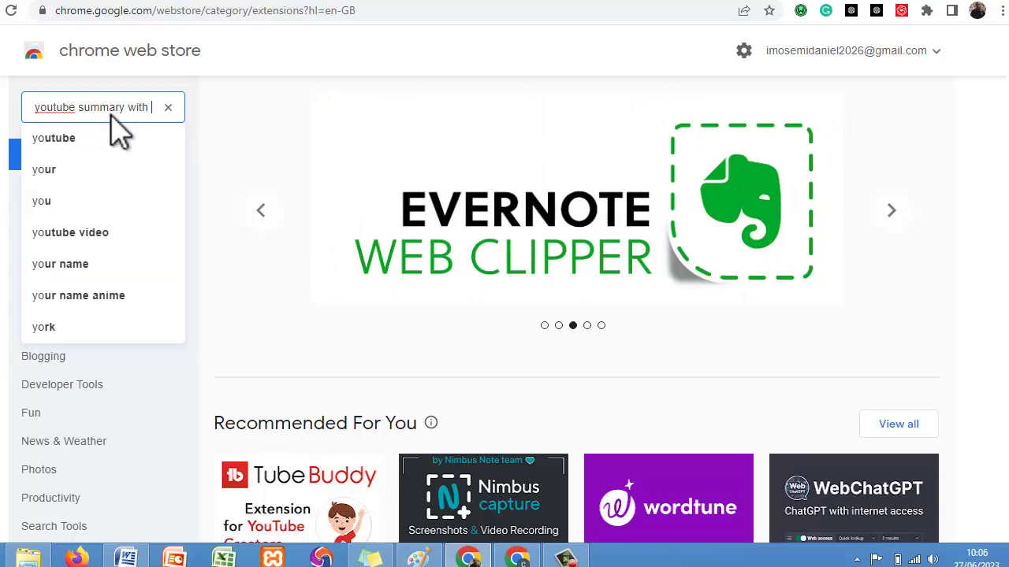
pyautogui.write('chat gpt')
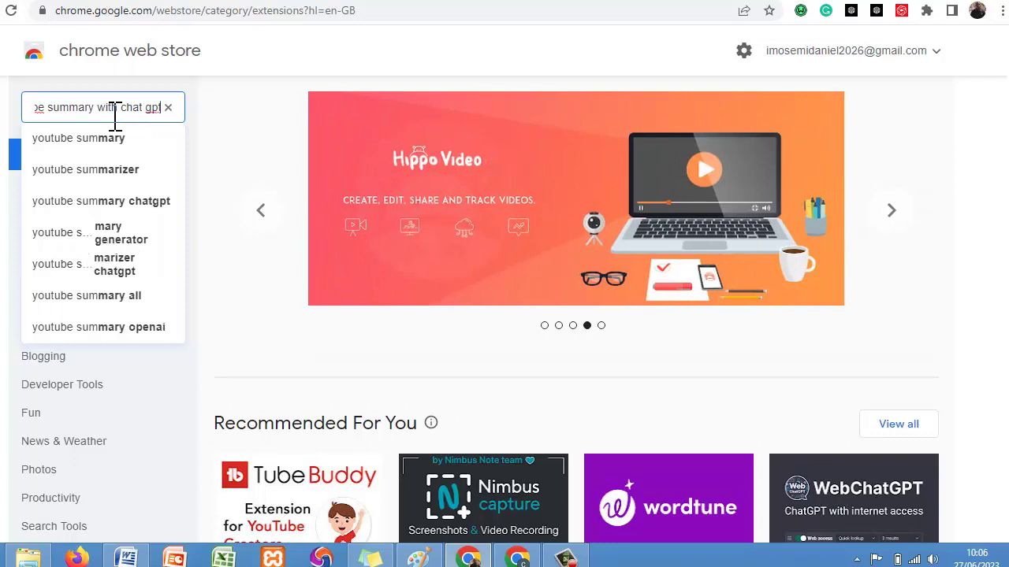
pyautogui.press('Return')
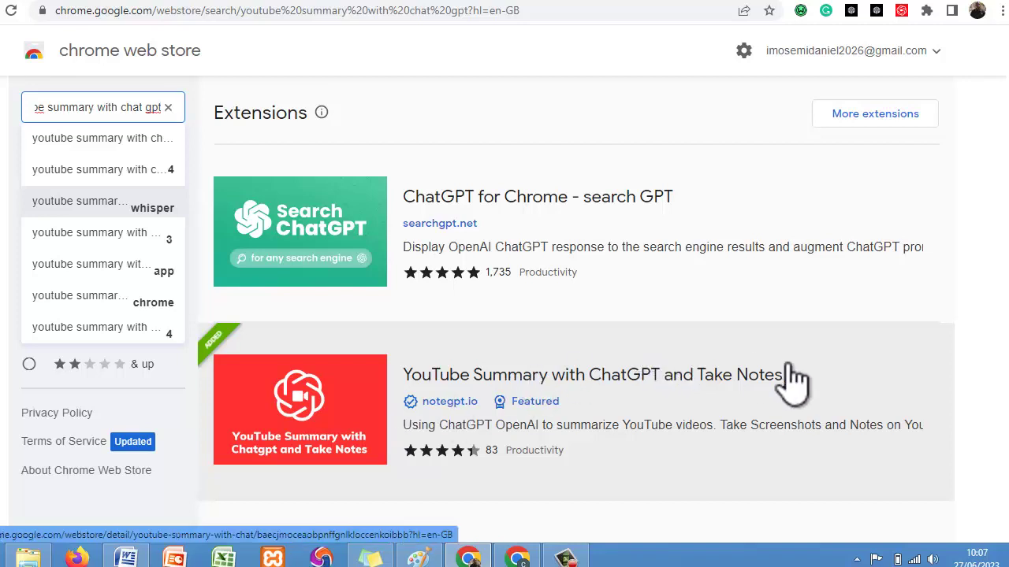
# Open the "YouTube Summary with ChatGPT and Take Notes" store listing and reinstall the extension by removing it and adding it again
pyautogui.scroll(-2, 824, 394)
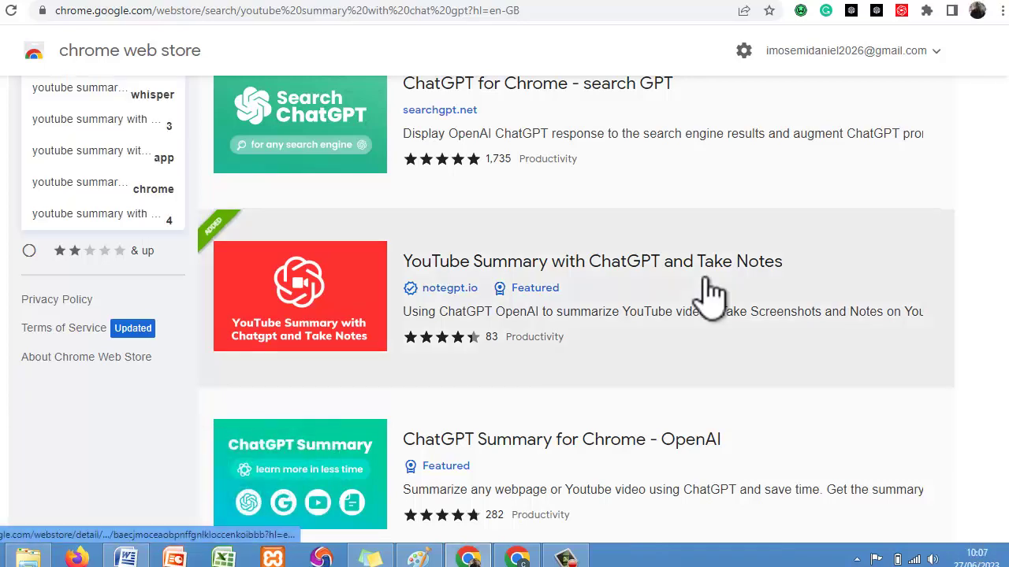
pyautogui.click(705, 280)
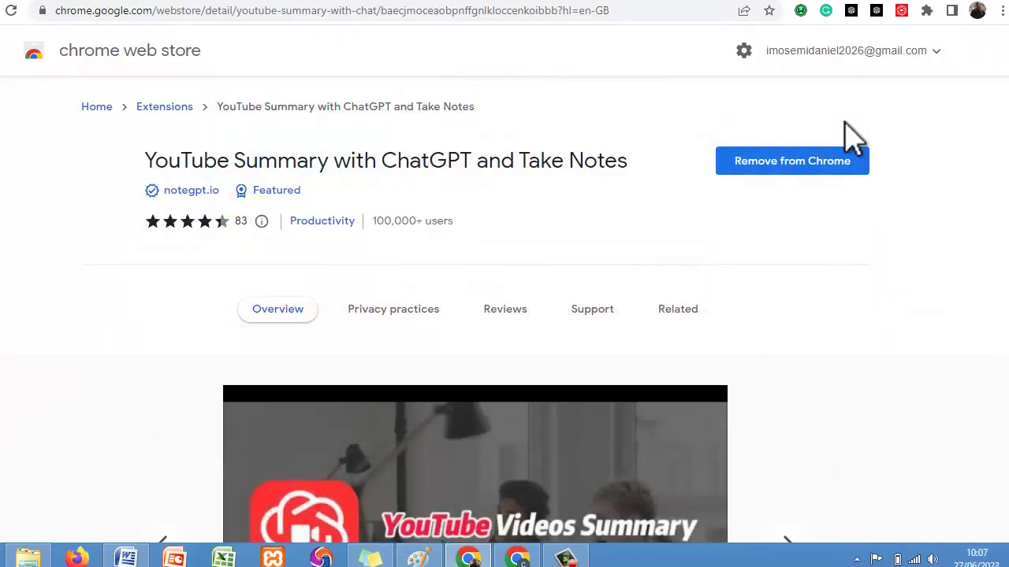
pyautogui.click(775, 165)
pyautogui.click(804, 139)
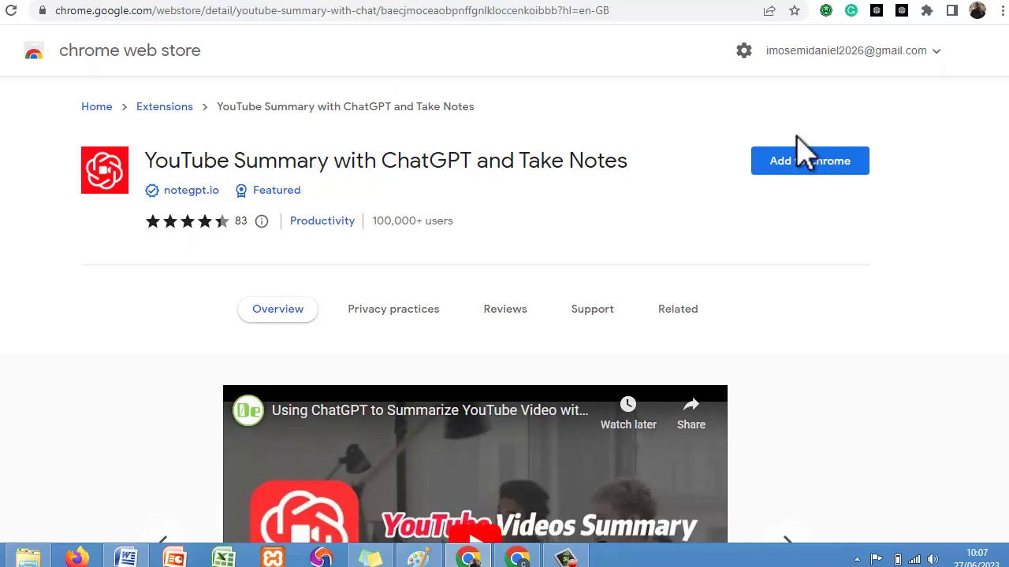
pyautogui.click(797, 162)
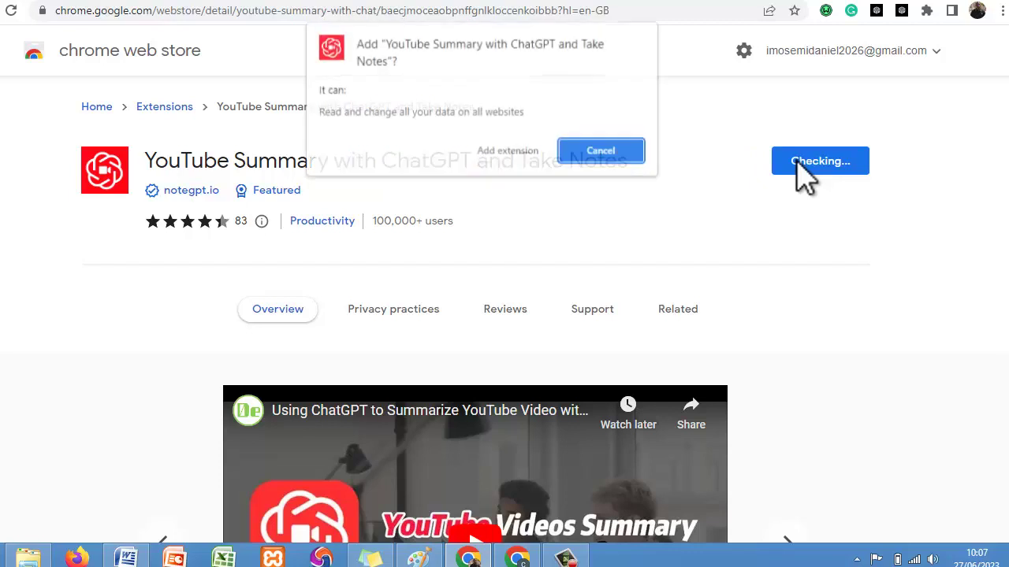
pyautogui.click(513, 151)
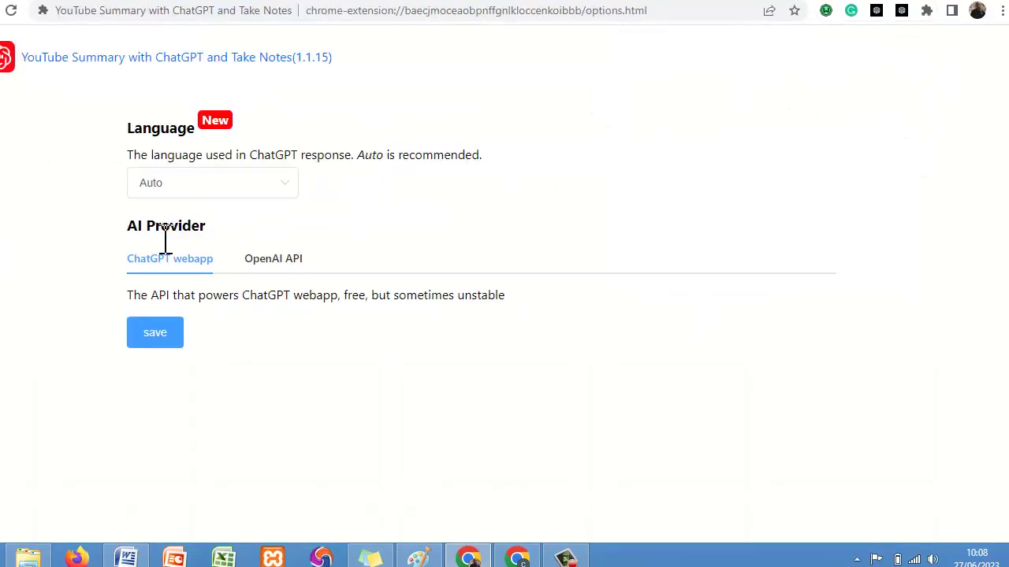
# Set the extension's ChatGPT response language to English and save the settings
pyautogui.click(268, 179)
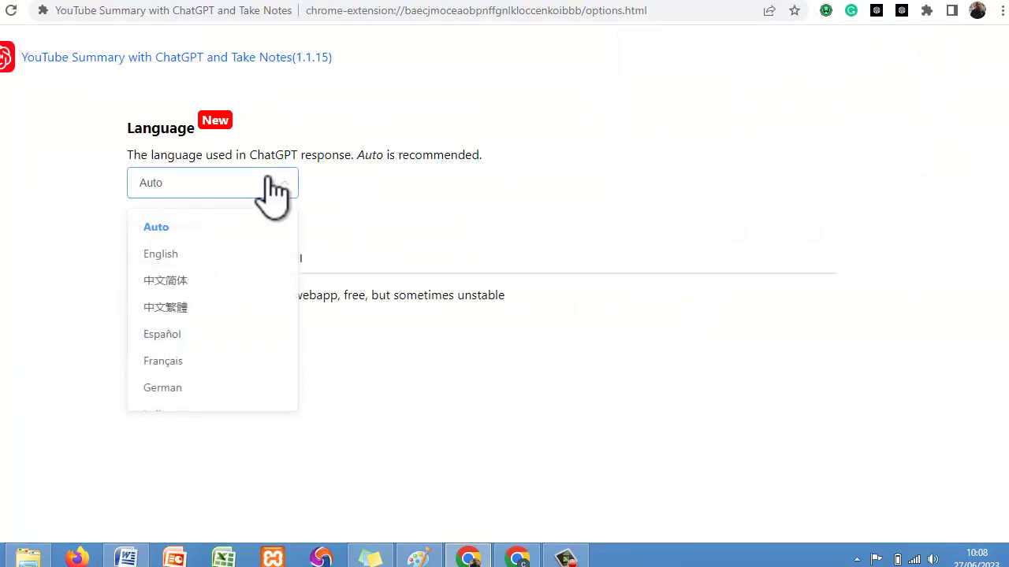
pyautogui.click(227, 253)
pyautogui.click(161, 336)
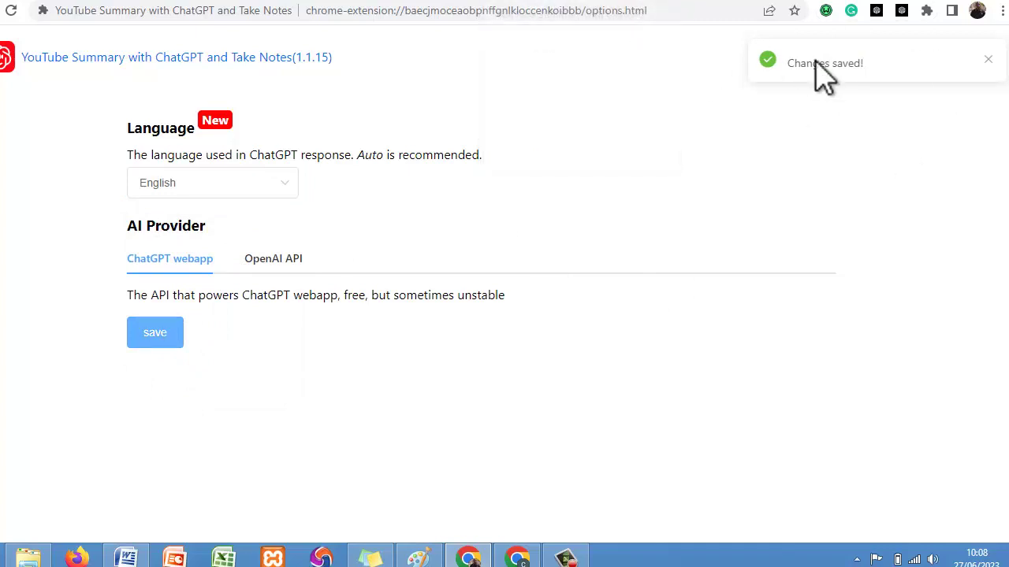
# Pin the YouTube Summary with ChatGPT extension to the browser toolbar
pyautogui.click(927, 15)
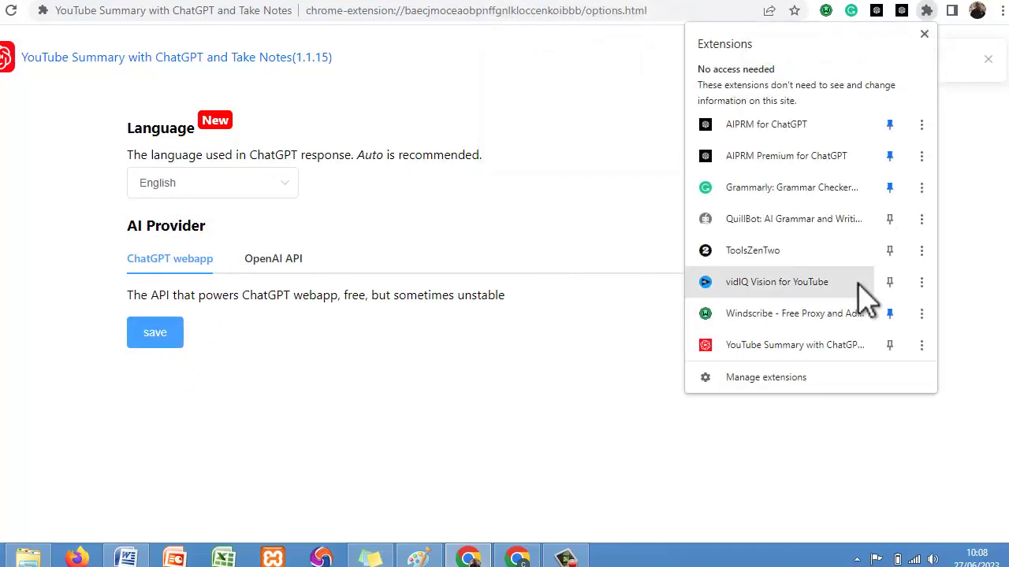
pyautogui.click(891, 347)
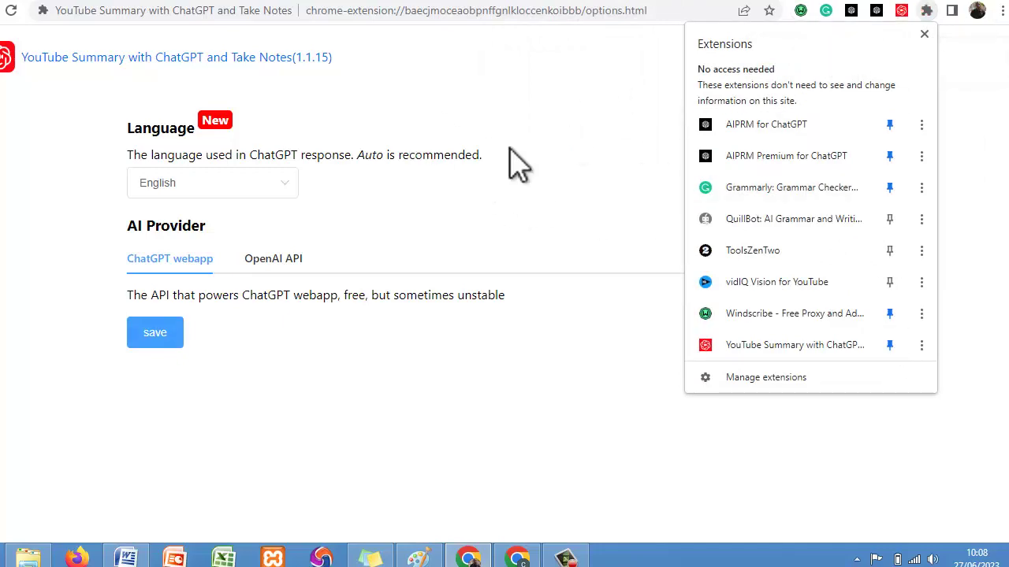
pyautogui.click(574, 155)
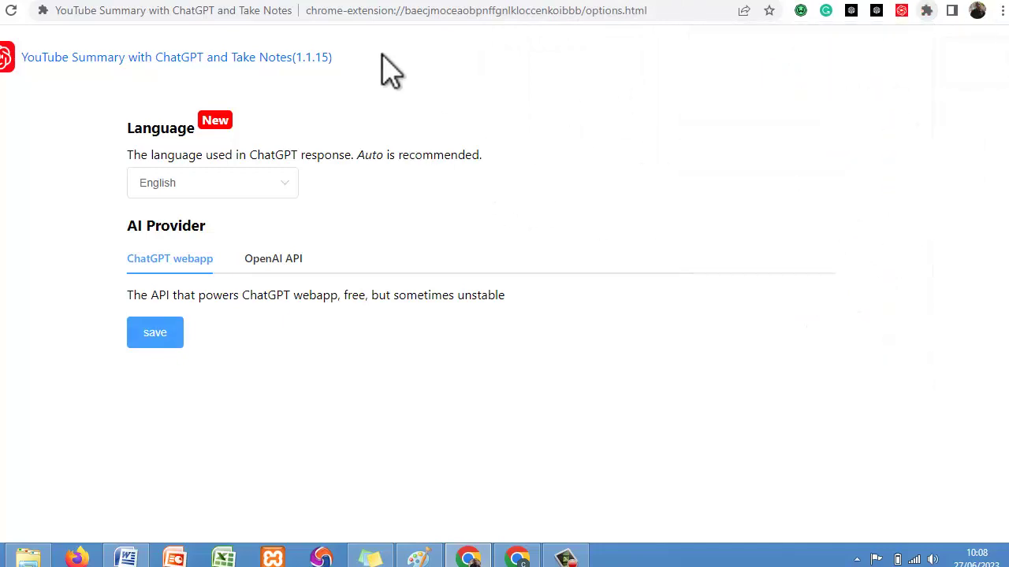
# Open the video "GENIUS! 500 YouTube Shorts in 8 MINUTES..." from the YouTube home page, retrying the load, and pause playback
pyautogui.click(226, 4)
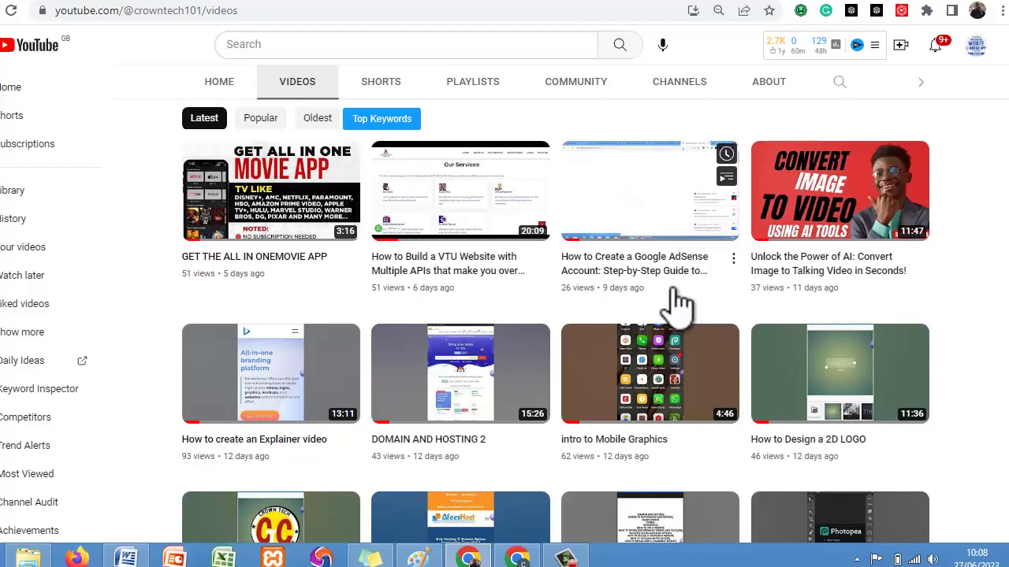
pyautogui.click(15, 95)
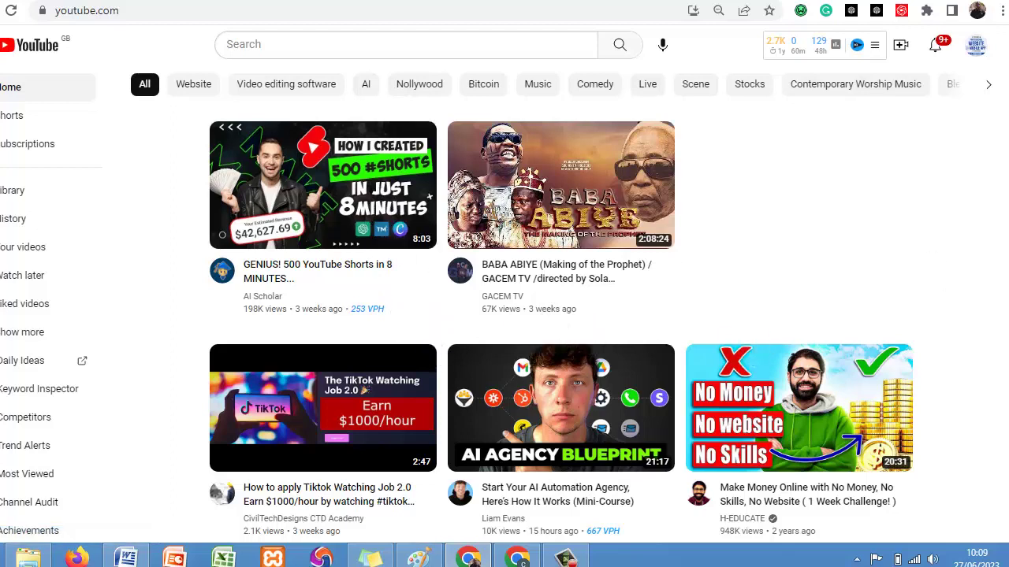
pyautogui.click(358, 222)
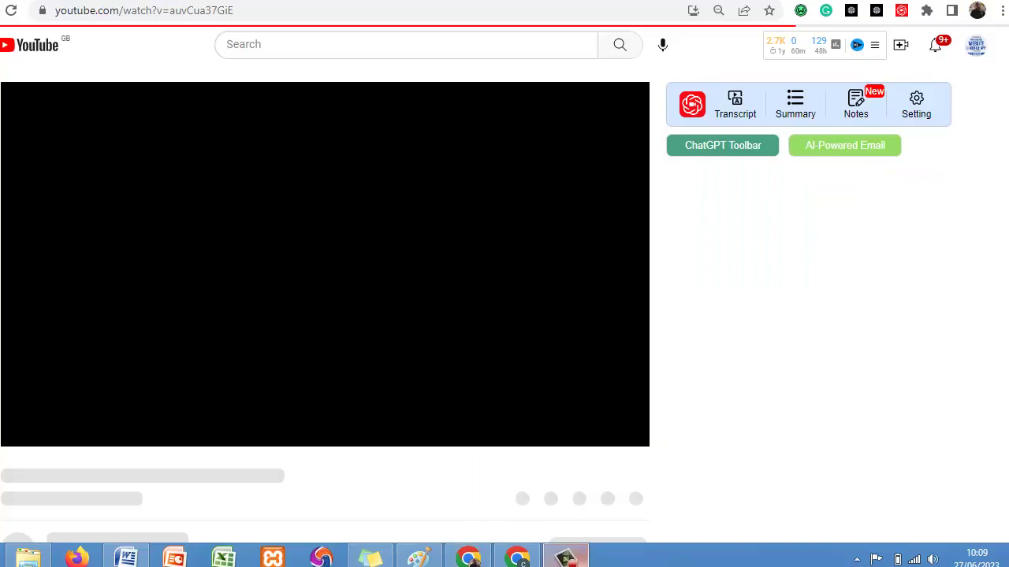
pyautogui.click(565, 558)
pyautogui.click(565, 558)
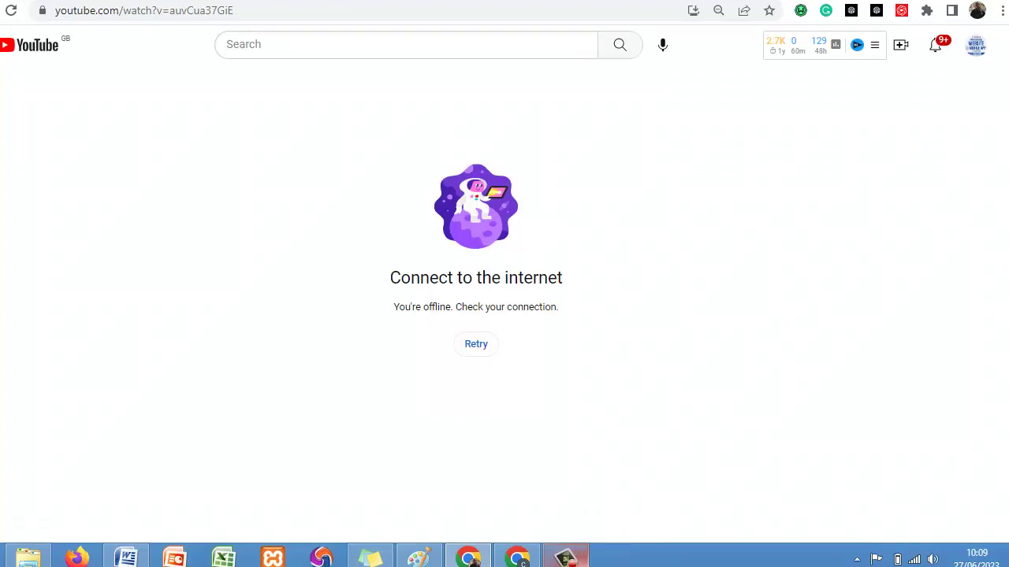
pyautogui.click(478, 345)
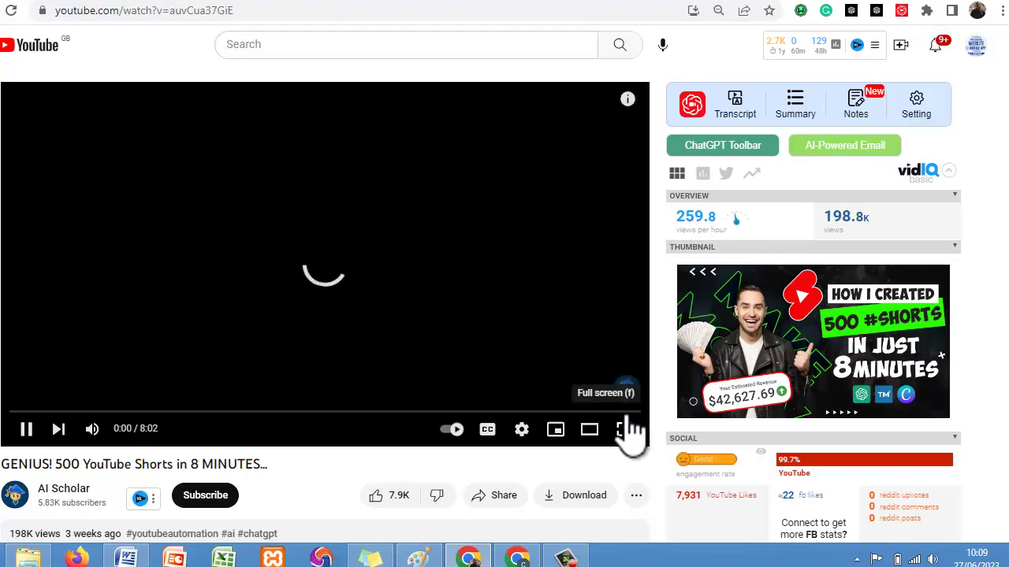
pyautogui.click(29, 432)
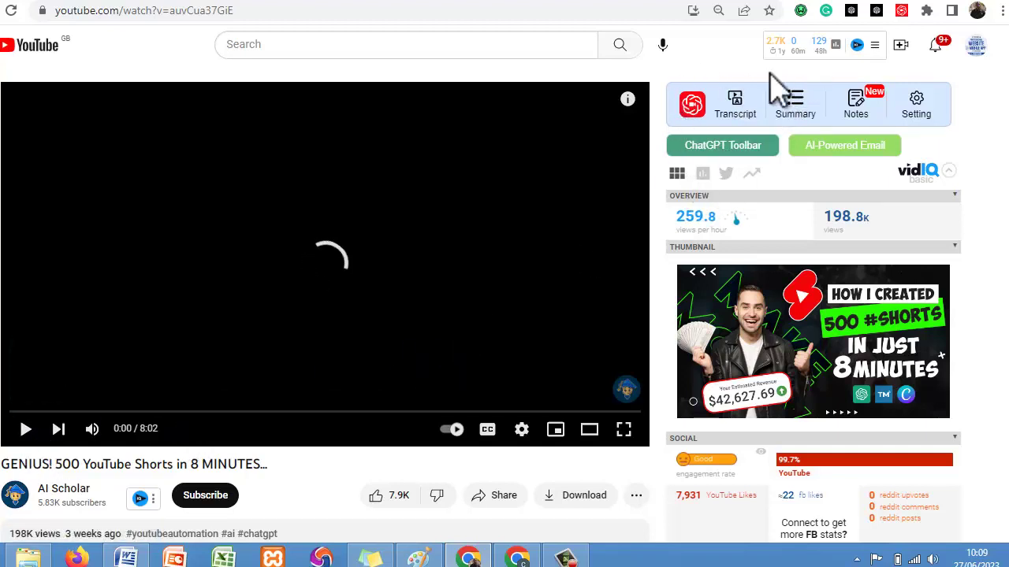
# Display the video's transcript with the summary extension and skim it from beginning to end
pyautogui.moveTo(769, 45)
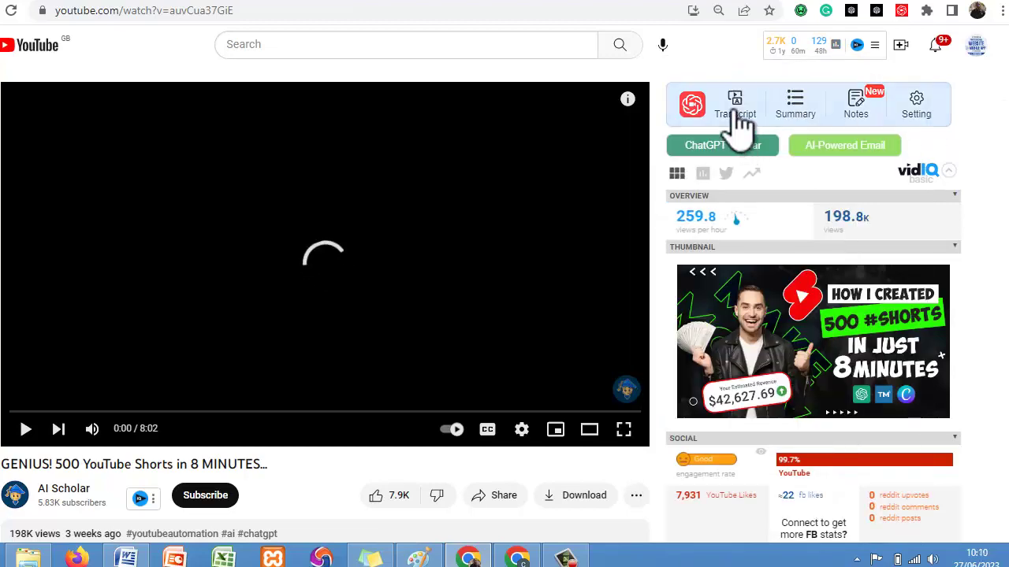
pyautogui.click(737, 118)
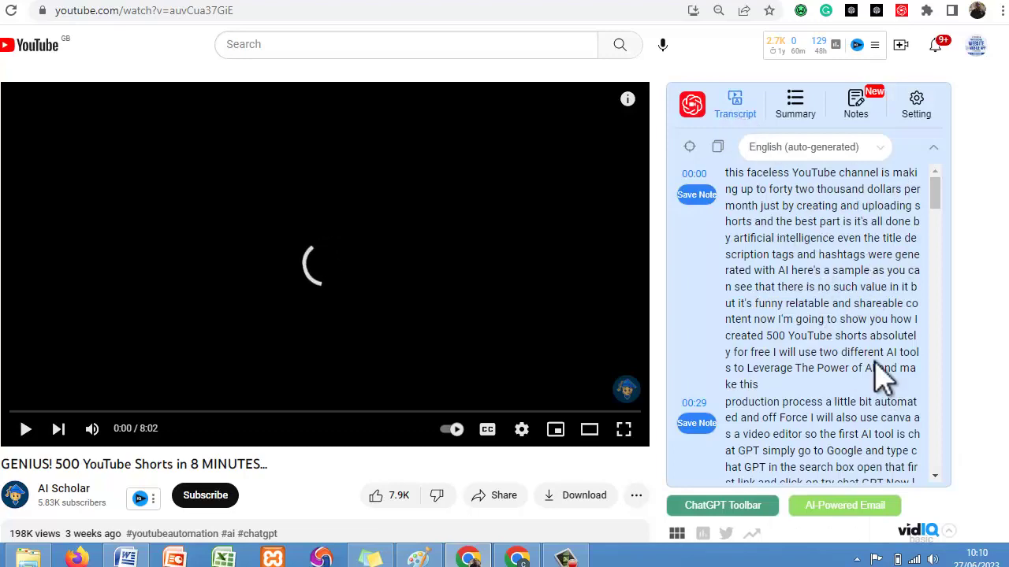
pyautogui.moveTo(935, 202); pyautogui.dragTo(942, 461)
pyautogui.moveTo(948, 343); pyautogui.dragTo(926, 150)
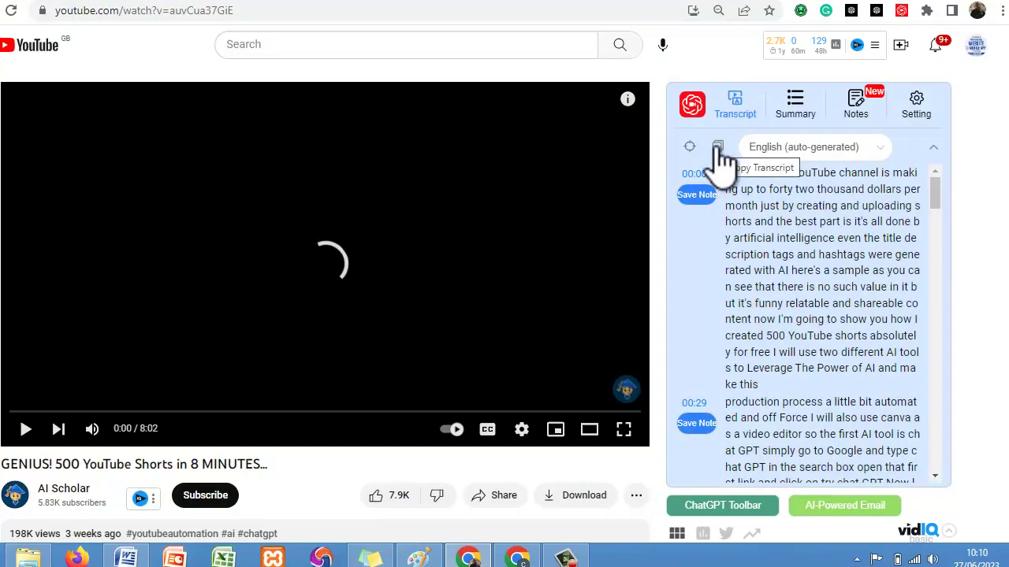
# Check the transcript's available languages and the response language in the extension's settings, returning to the video
pyautogui.click(812, 161)
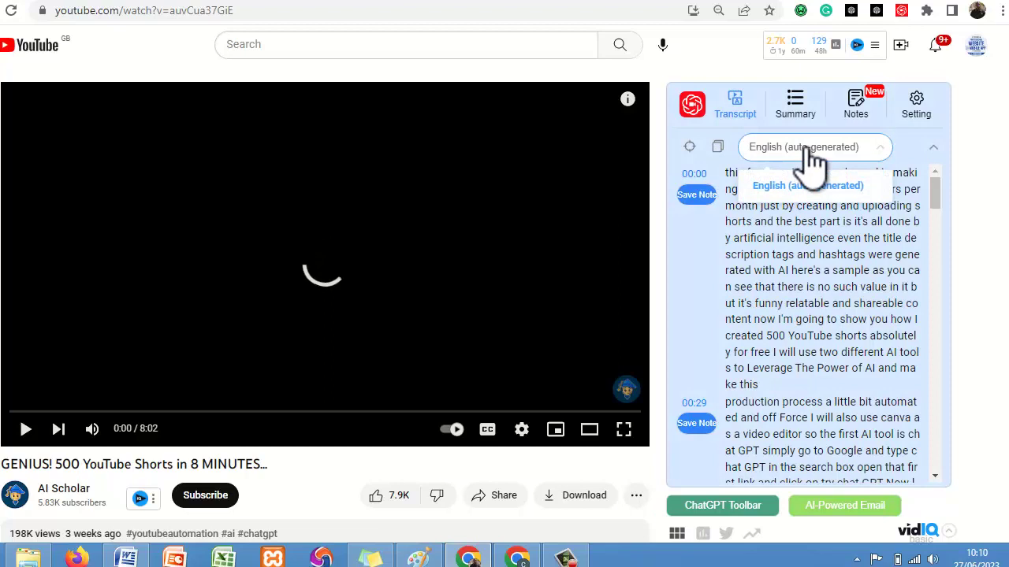
pyautogui.click(745, 1)
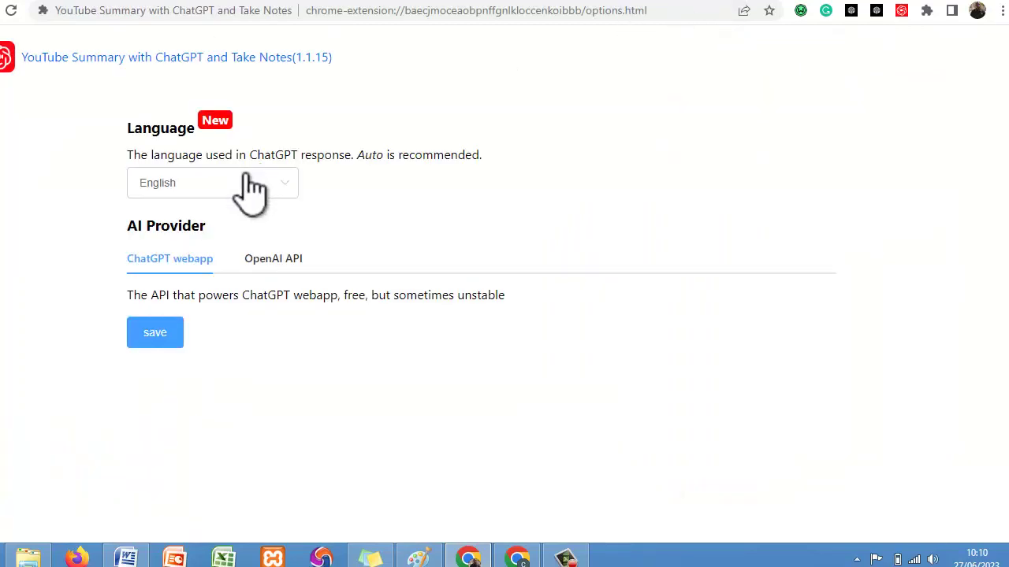
pyautogui.click(255, 2)
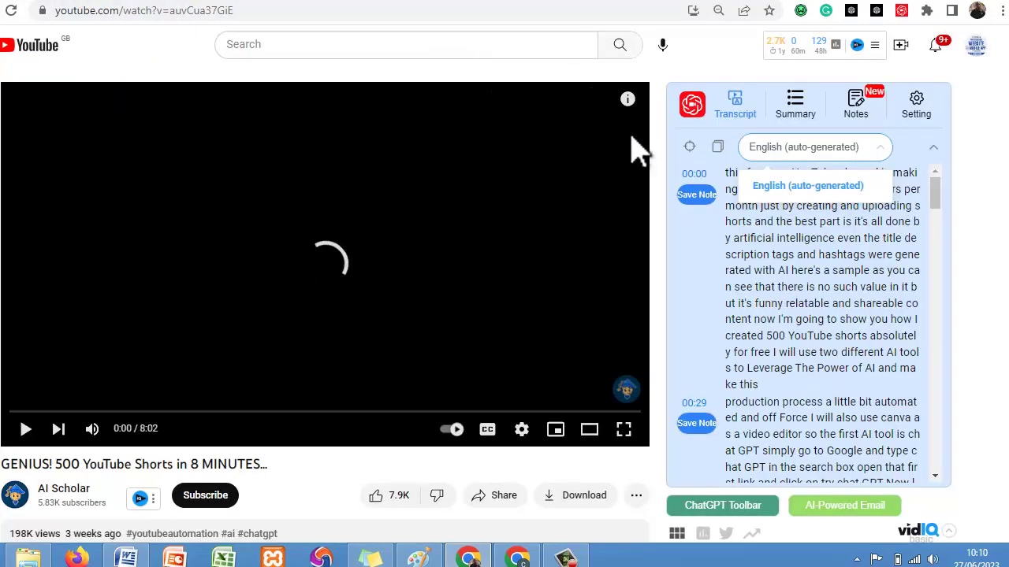
# Copy the video's full transcript to the clipboard and open chat.openai.com in a new browser tab
pyautogui.click(718, 149)
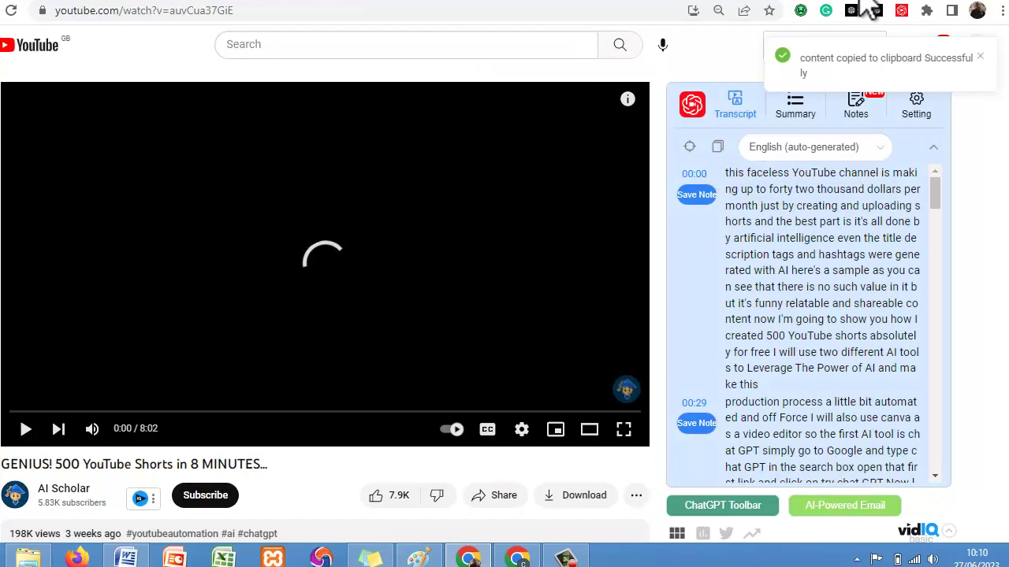
pyautogui.hotkey('ctrl', 't')
pyautogui.write('chat.openai.com')
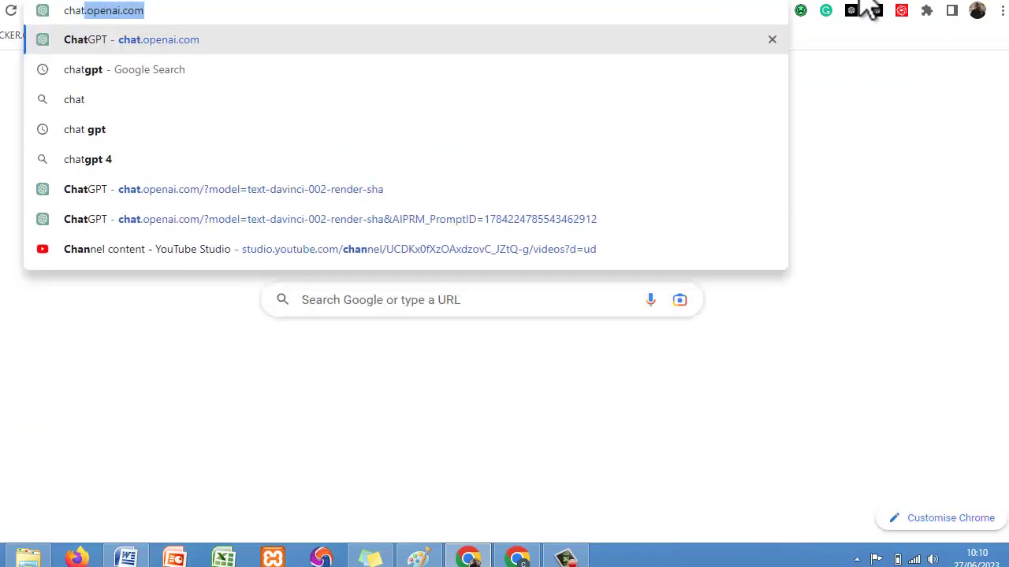
pyautogui.press('Return')
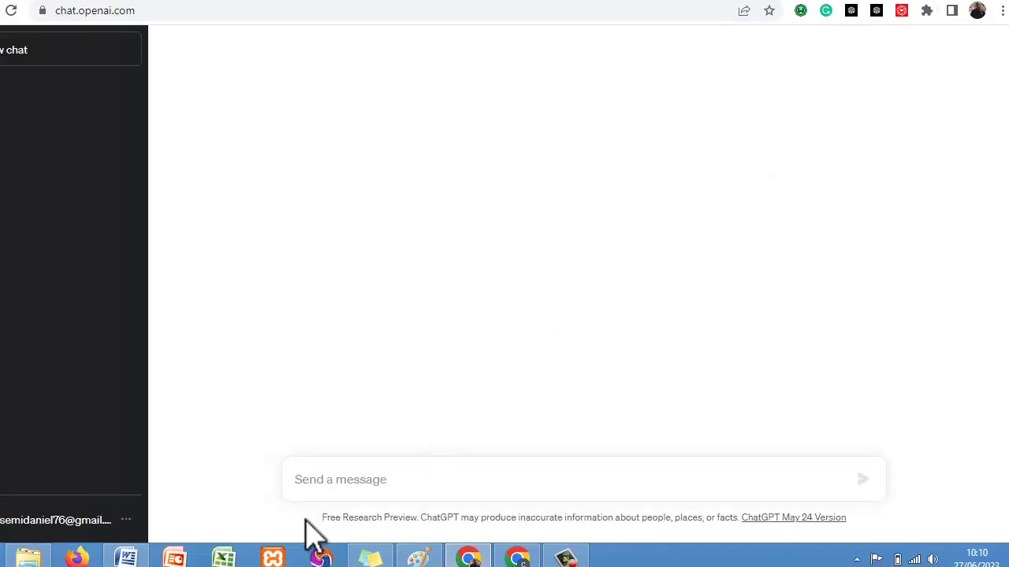
# Switch to Word and paste the transcript beneath the line "Write the outlines for a blogpost the video transcripted below"
pyautogui.click(126, 558)
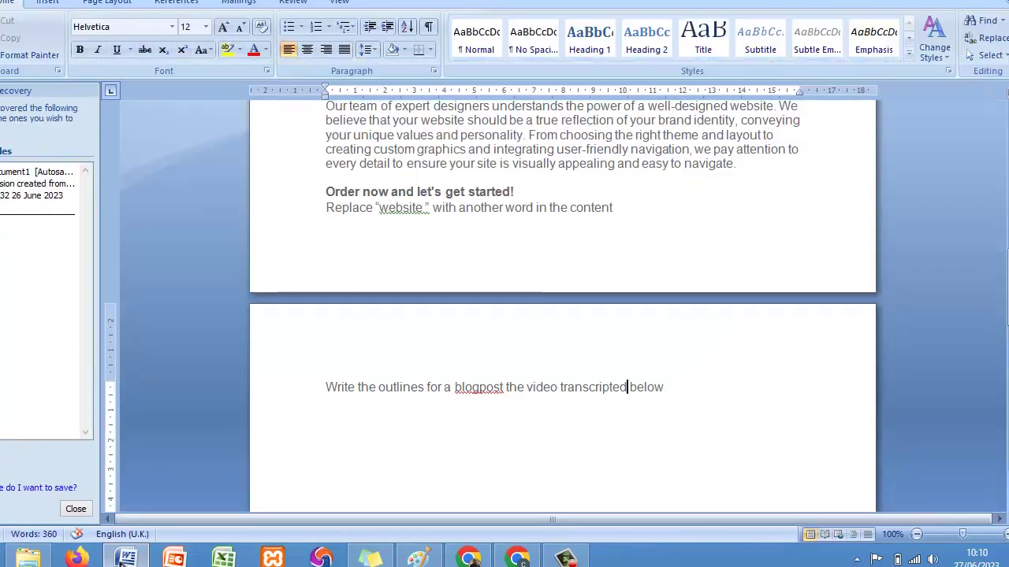
pyautogui.click(682, 402)
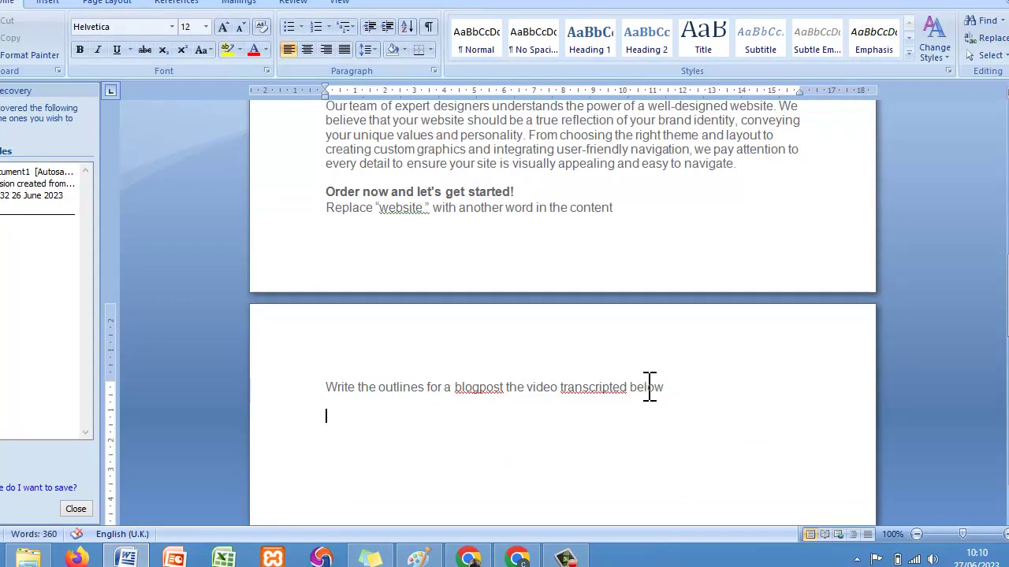
pyautogui.click(576, 361)
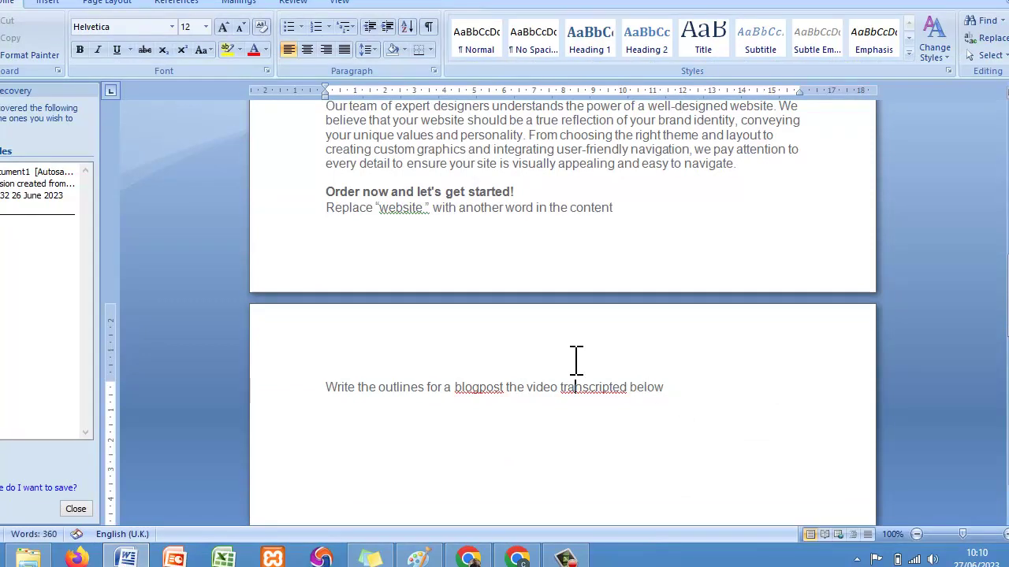
pyautogui.click(334, 387)
pyautogui.press('Return')
pyautogui.press('Return')
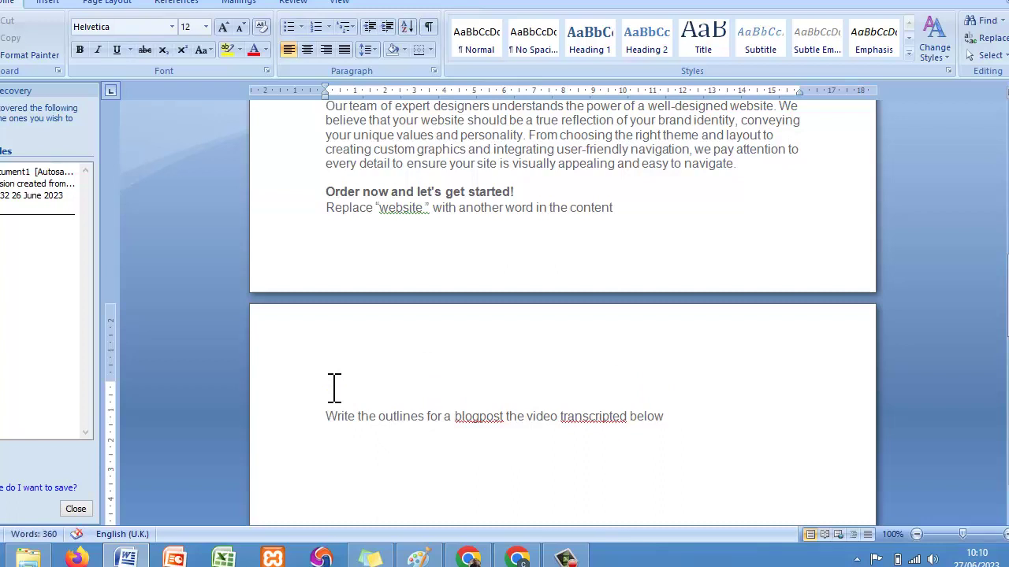
pyautogui.press('Up')
pyautogui.press('Up')
pyautogui.press('Up')
pyautogui.click(334, 387)
pyautogui.hotkey('ctrl', 'v')
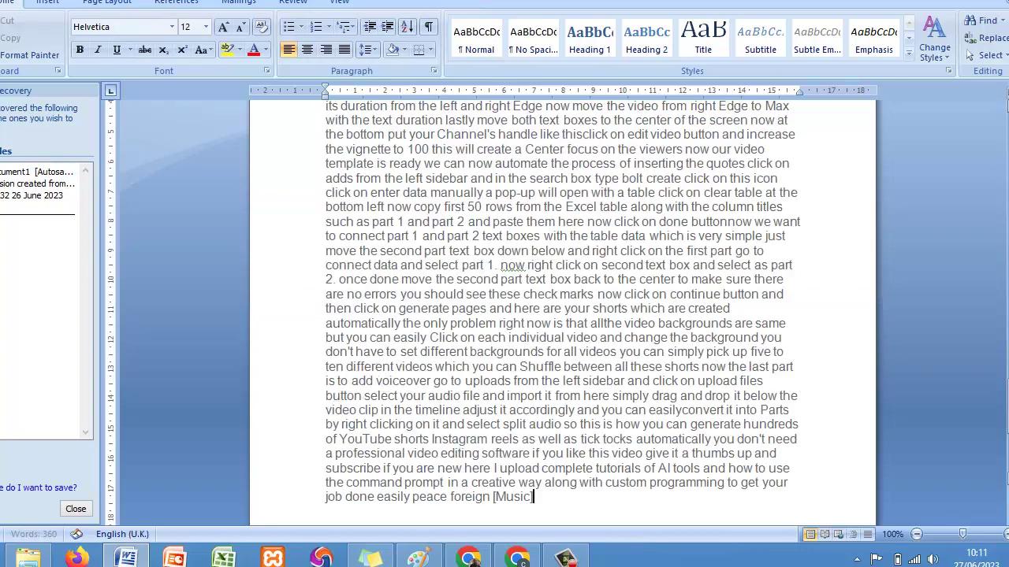
# Insert "from" before "the video" in the prompt line and copy the whole prompt together with the transcript
pyautogui.scroll(10, 561, 307)
pyautogui.moveTo(1007, 316); pyautogui.dragTo(1007, 241)
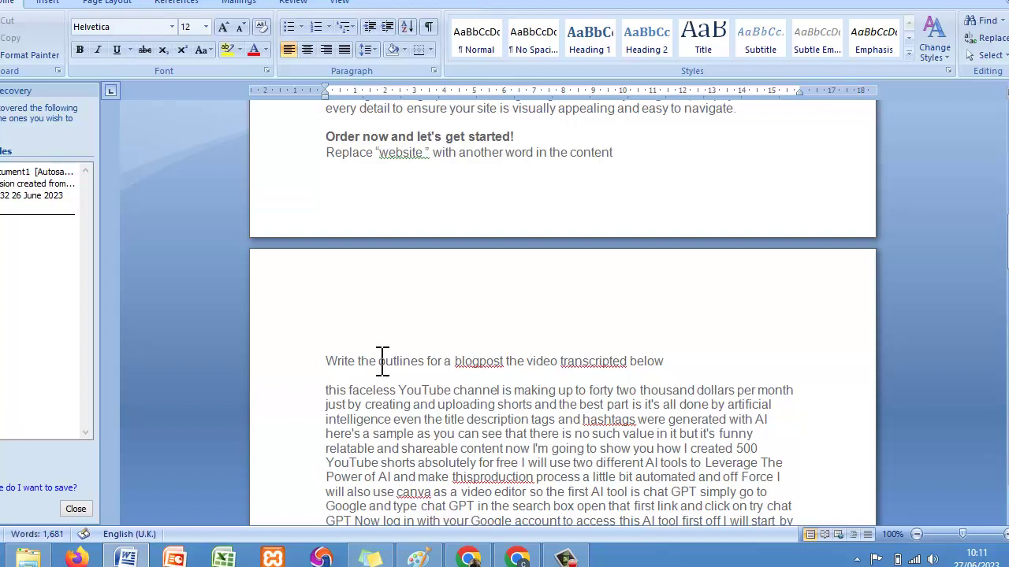
pyautogui.click(508, 361)
pyautogui.write('from')
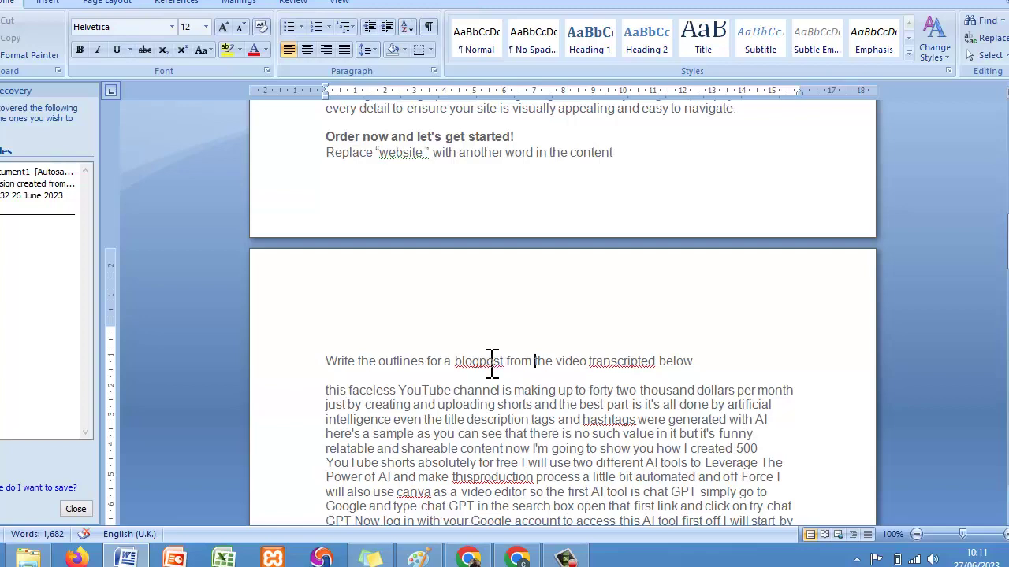
pyautogui.moveTo(328, 361); pyautogui.dragTo(572, 311)
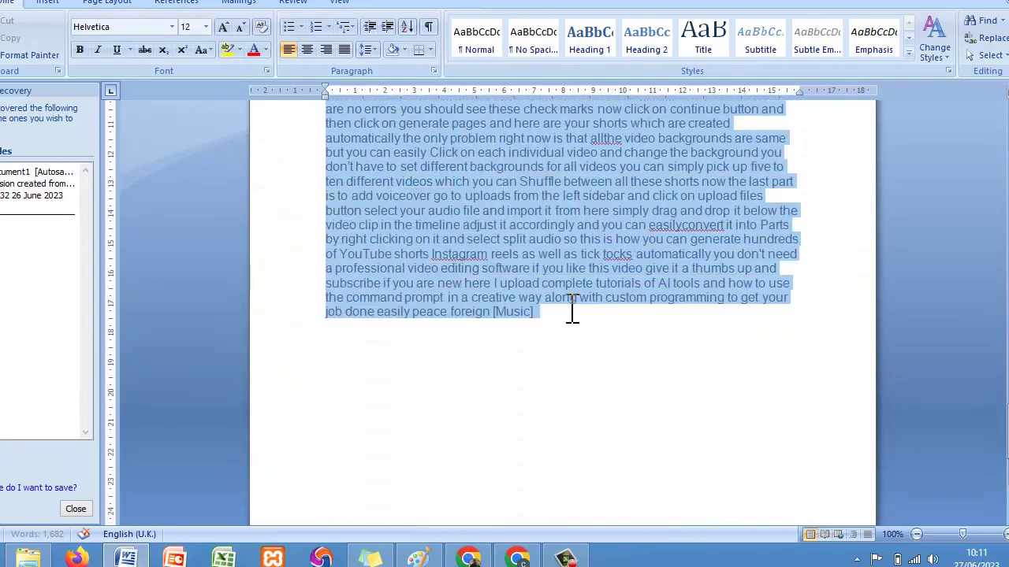
pyautogui.rightClick(502, 285)
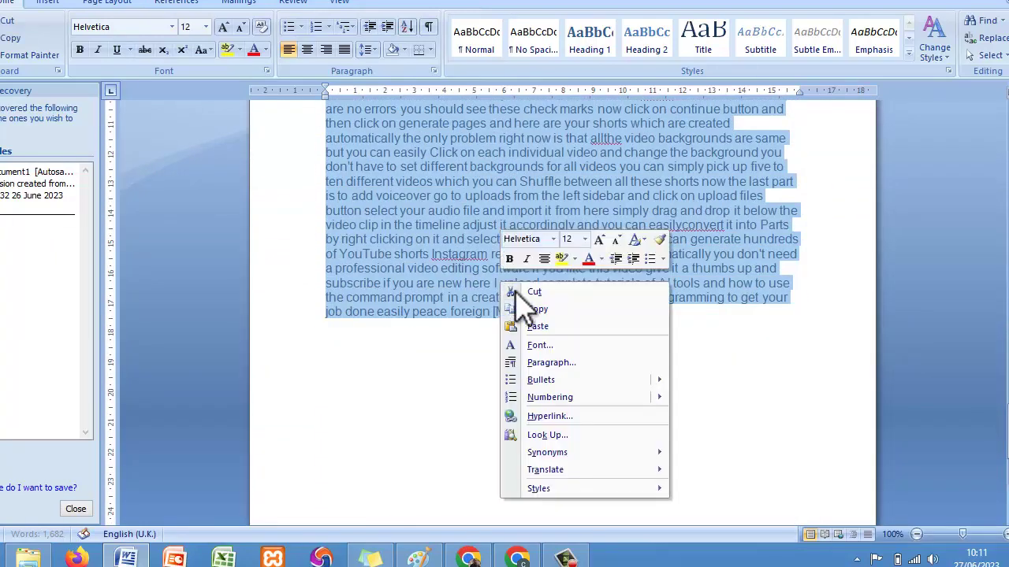
pyautogui.click(532, 310)
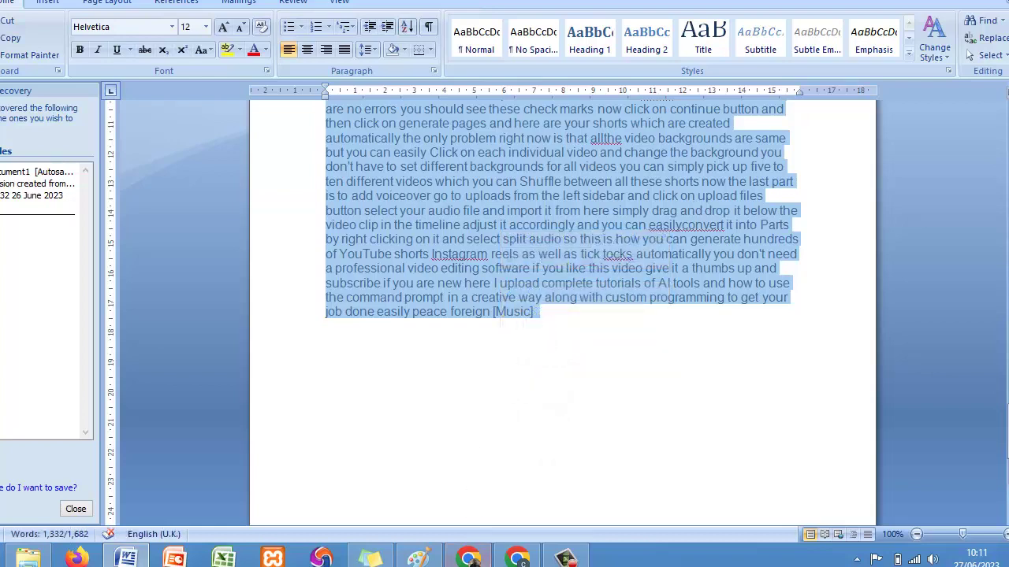
# Switch to ChatGPT in Chrome, dismiss the AIPRM notice, and submit the copied prompt and transcript
pyautogui.click(468, 558)
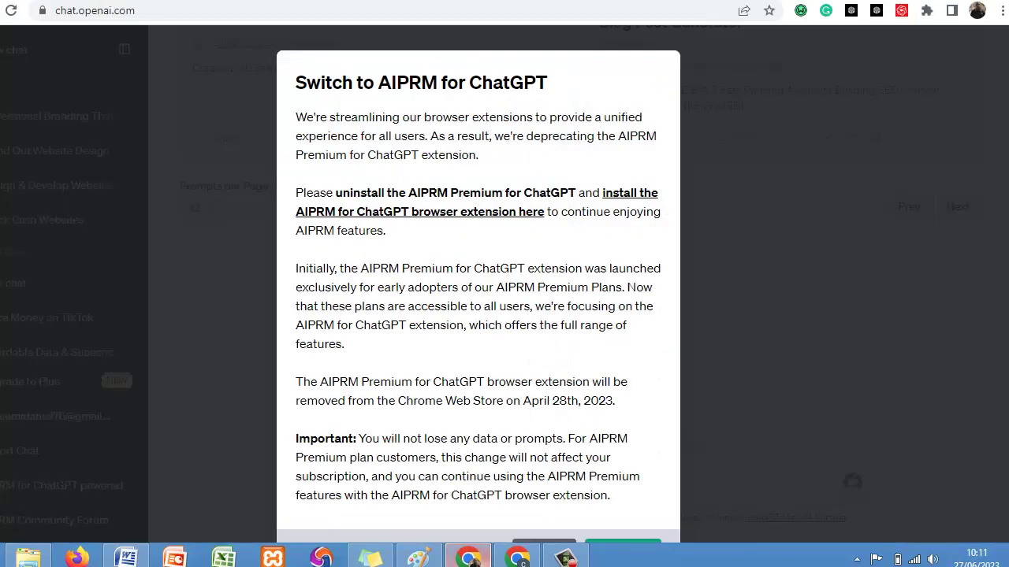
pyautogui.click(543, 544)
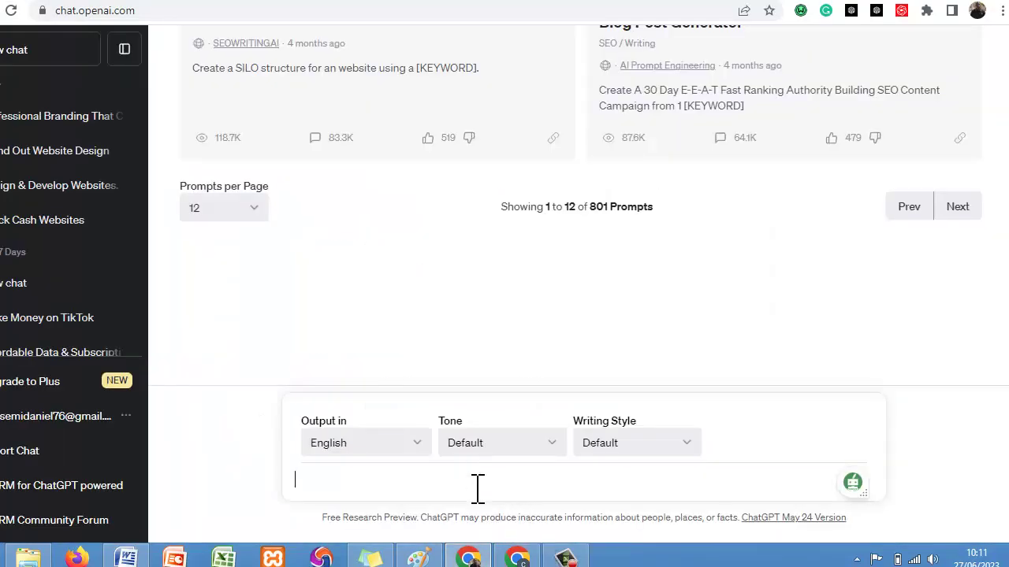
pyautogui.hotkey('ctrl', 'v')
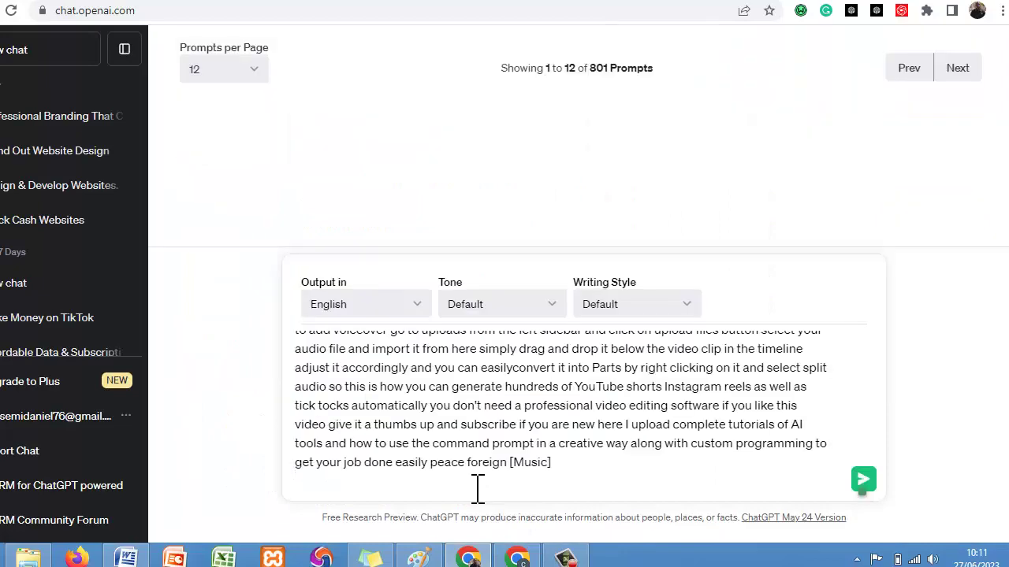
pyautogui.press('Return')
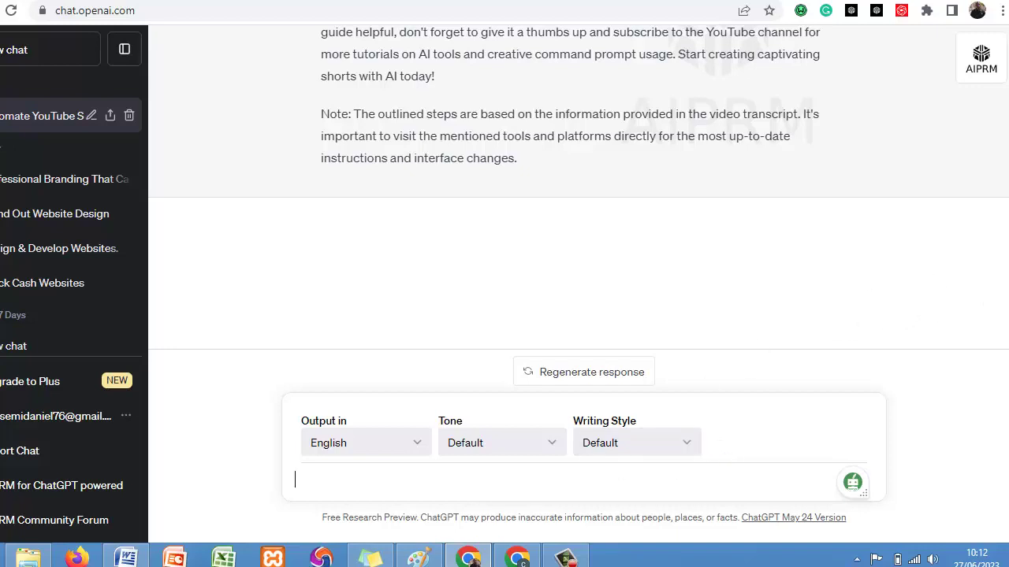
# Review the title and introduction of the generated blog post outline, checking back on the source YouTube video
pyautogui.scroll(10, 575, 189)
pyautogui.scroll(-4, 1000, 209)
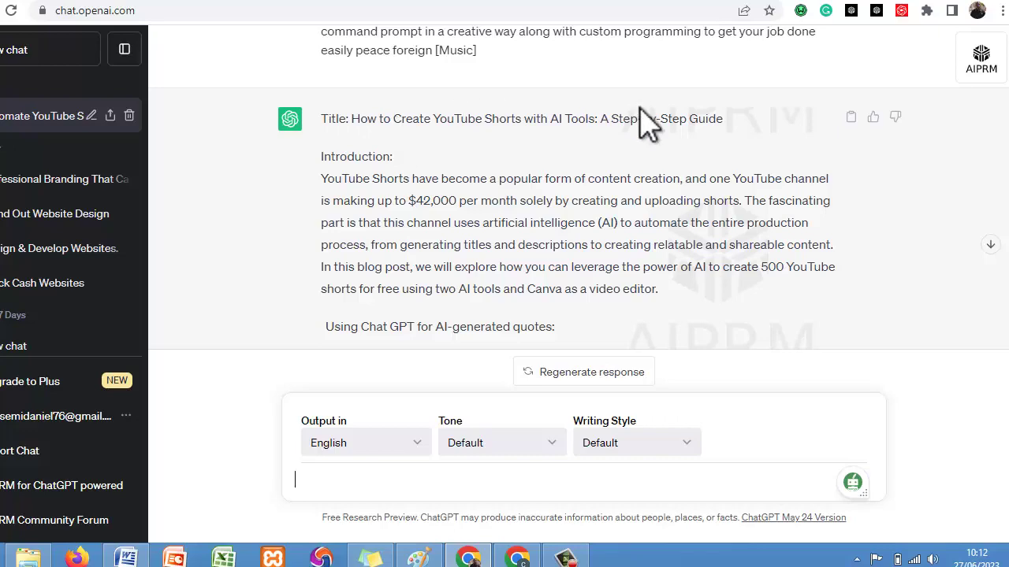
pyautogui.click(196, 2)
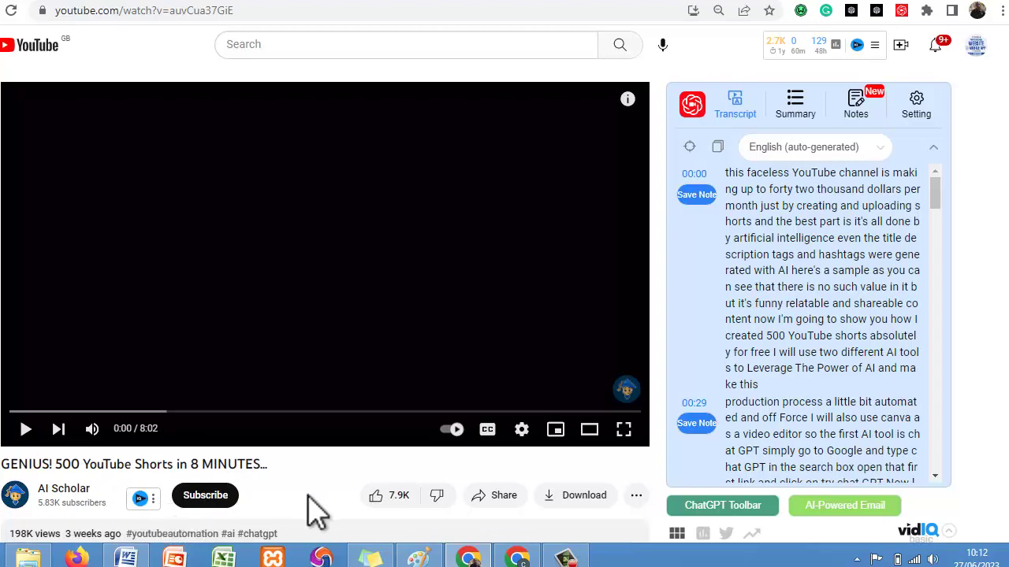
pyautogui.click(752, 3)
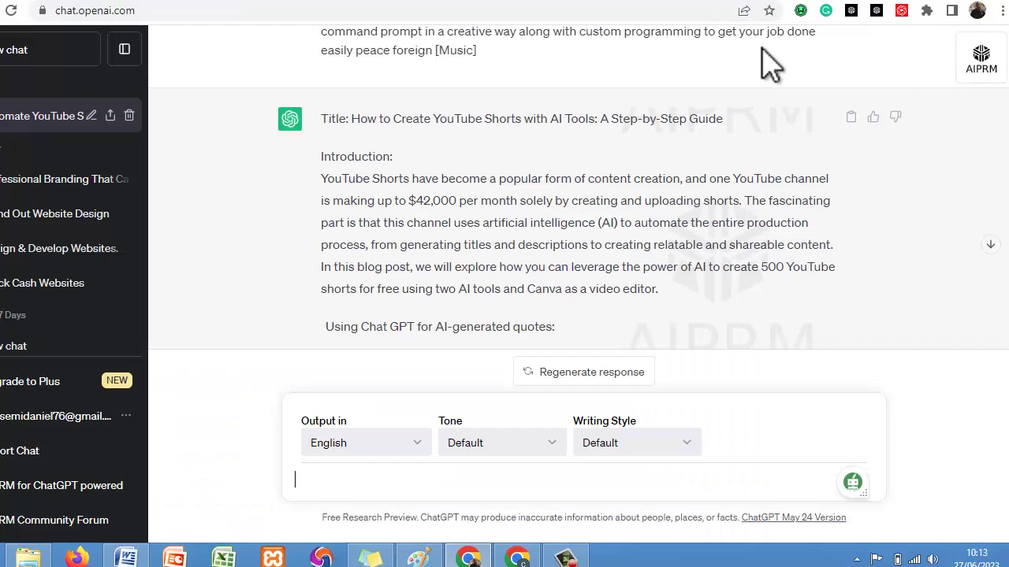
# Open the WordPress admin page crowntechconcept.com/admin in a new browser tab
pyautogui.hotkey('ctrl', 't')
pyautogui.write('cr')
pyautogui.press('Down')
pyautogui.press('Down')
pyautogui.press('Down')
pyautogui.press('Down')
pyautogui.press('Down')
pyautogui.press('Down')
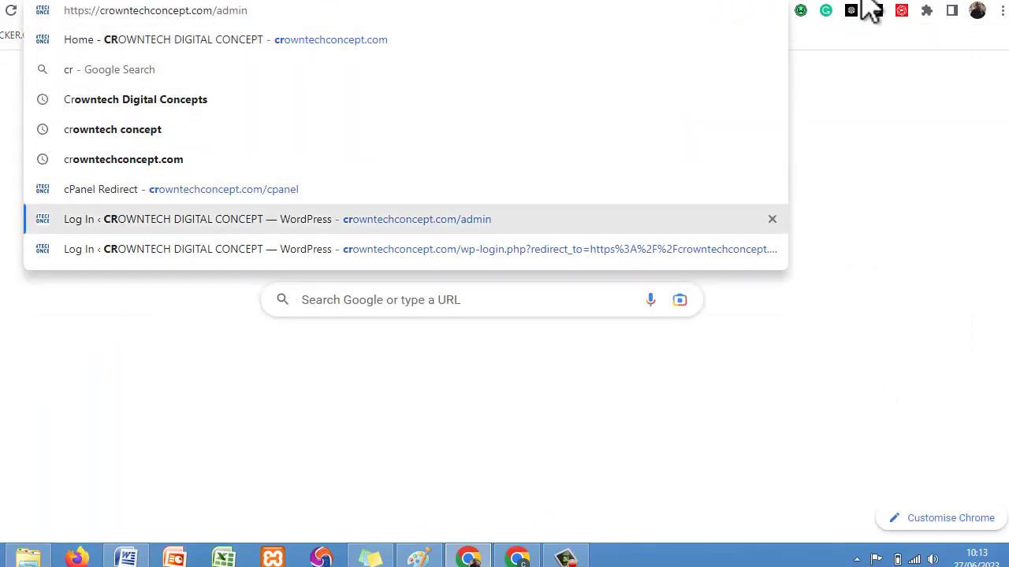
pyautogui.press('Return')
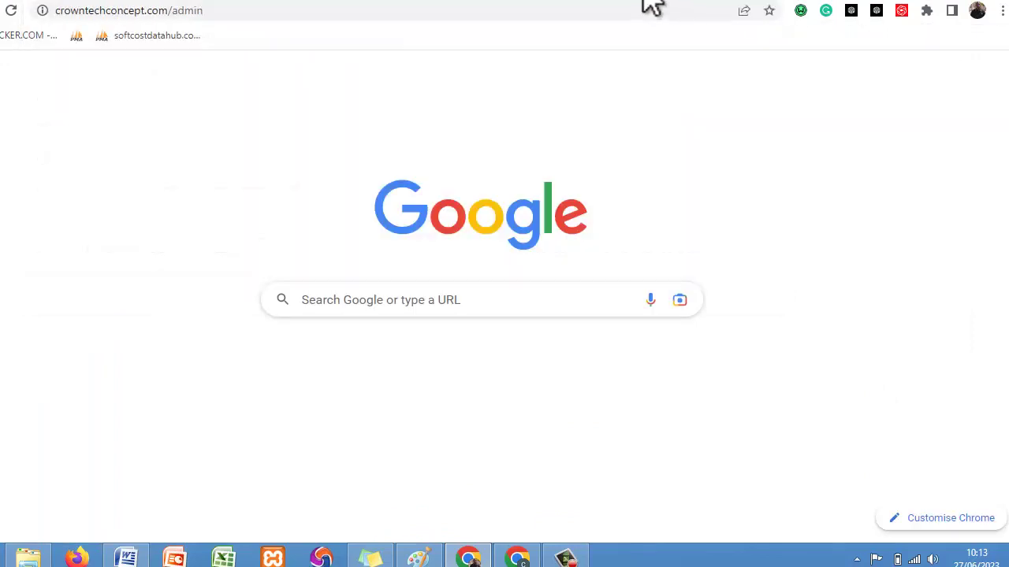
# Copy the title "How to Create YouTube Shorts with AI Tools: A Step-by-Step Guide" from ChatGPT into a blank Word document as text only
pyautogui.click(126, 558)
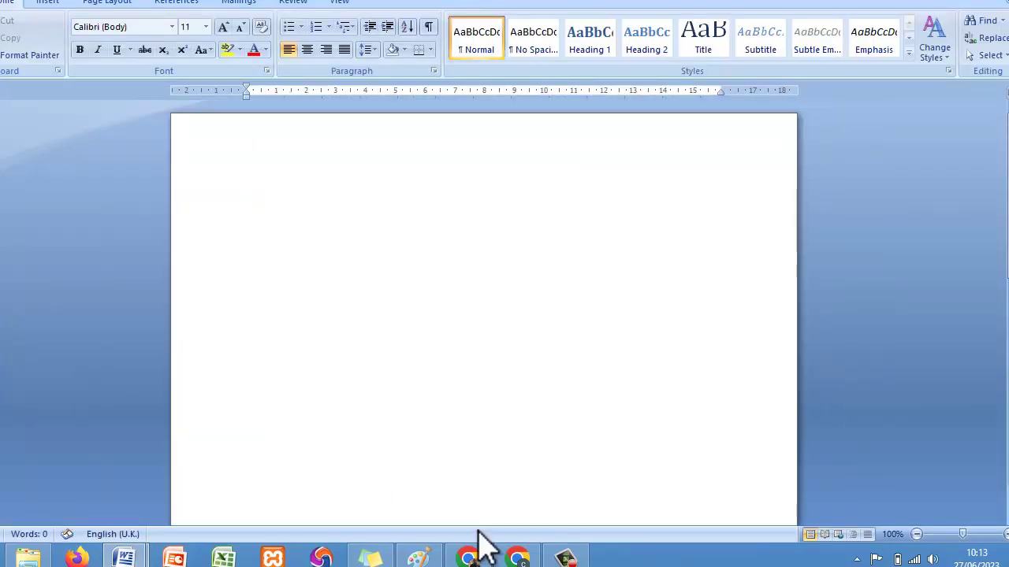
pyautogui.click(473, 555)
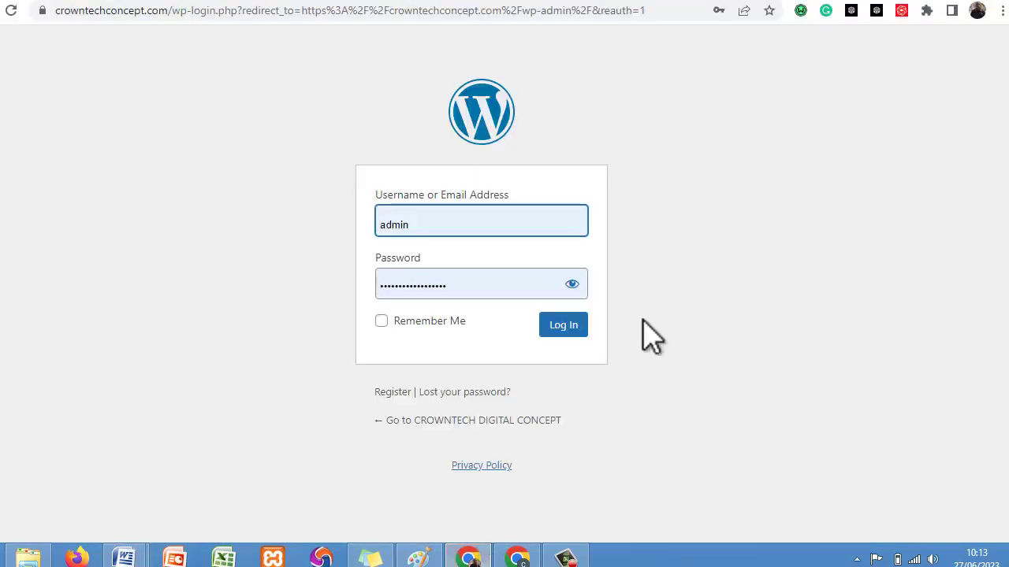
pyautogui.click(642, 2)
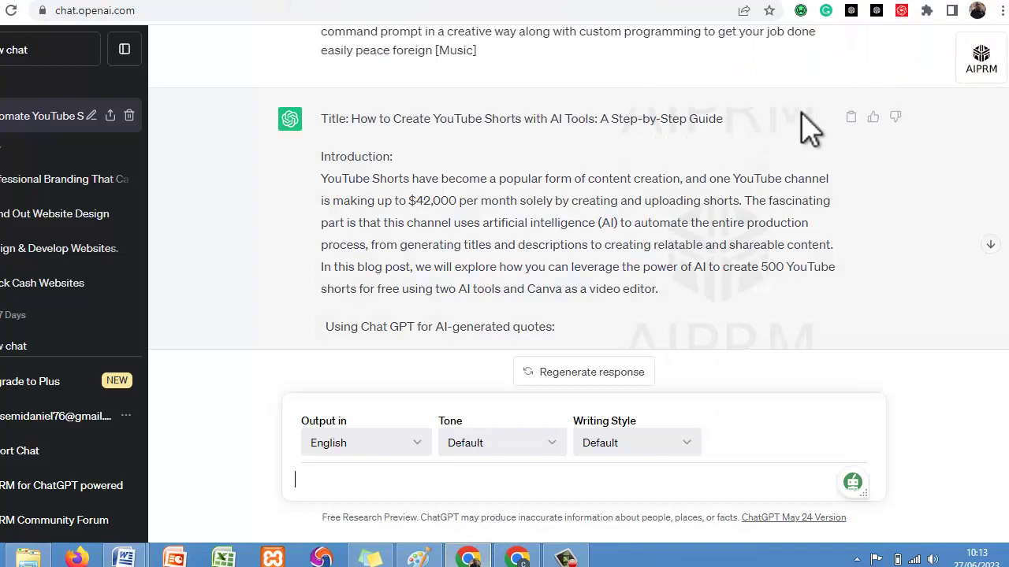
pyautogui.moveTo(500, 142); pyautogui.dragTo(354, 118)
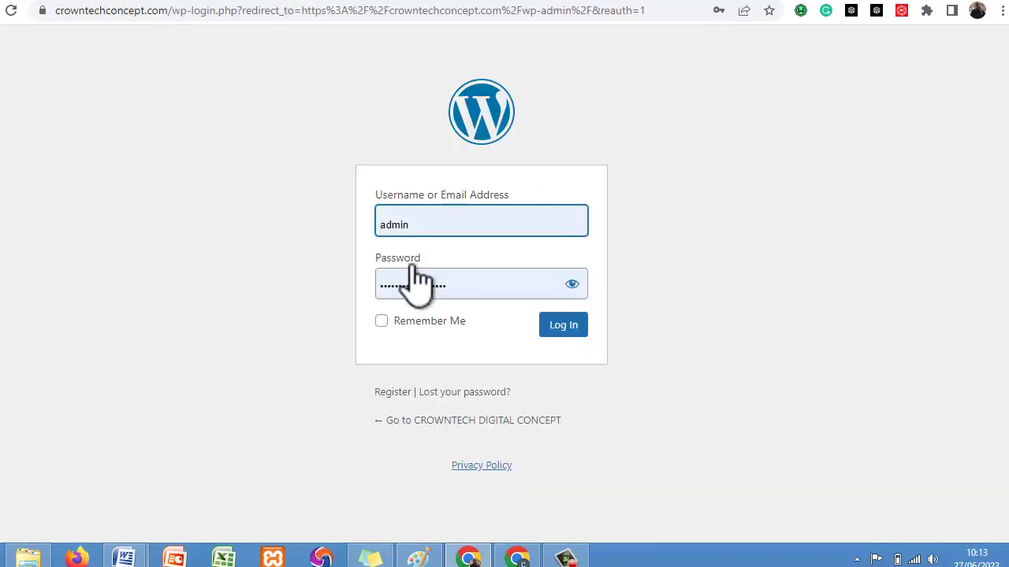
pyautogui.moveTo(127, 558)
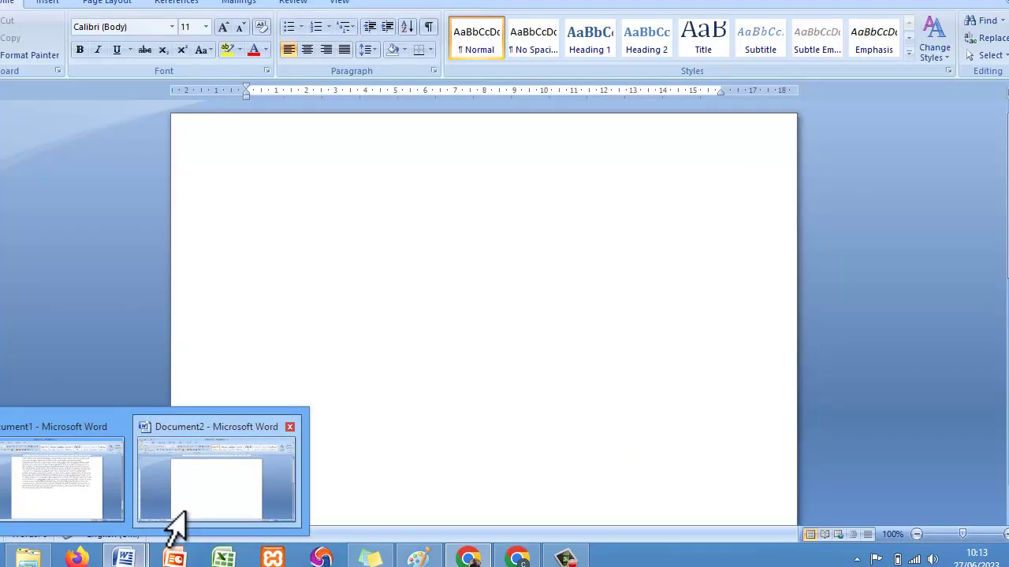
pyautogui.click(175, 529)
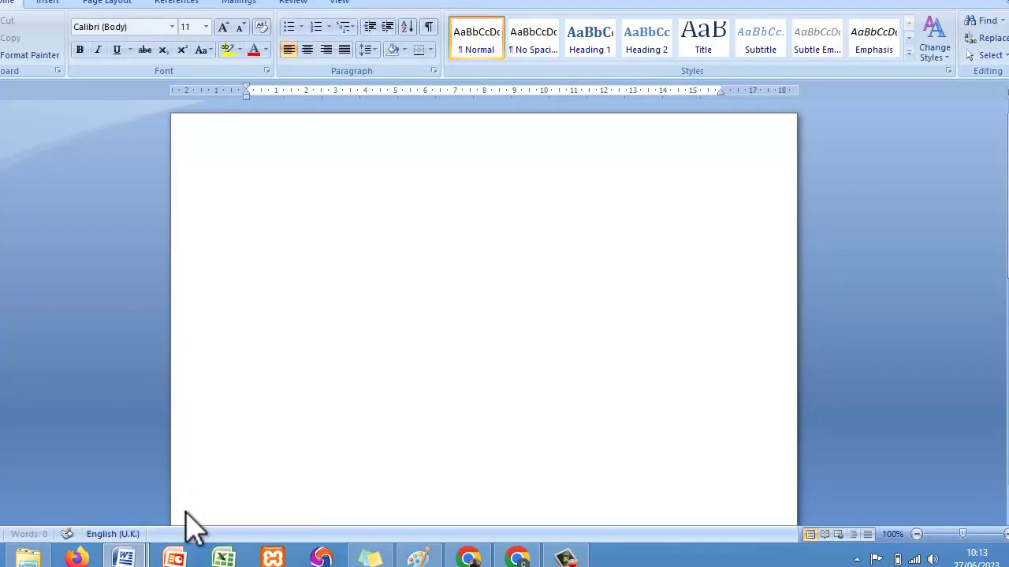
pyautogui.hotkey('ctrl', 'v')
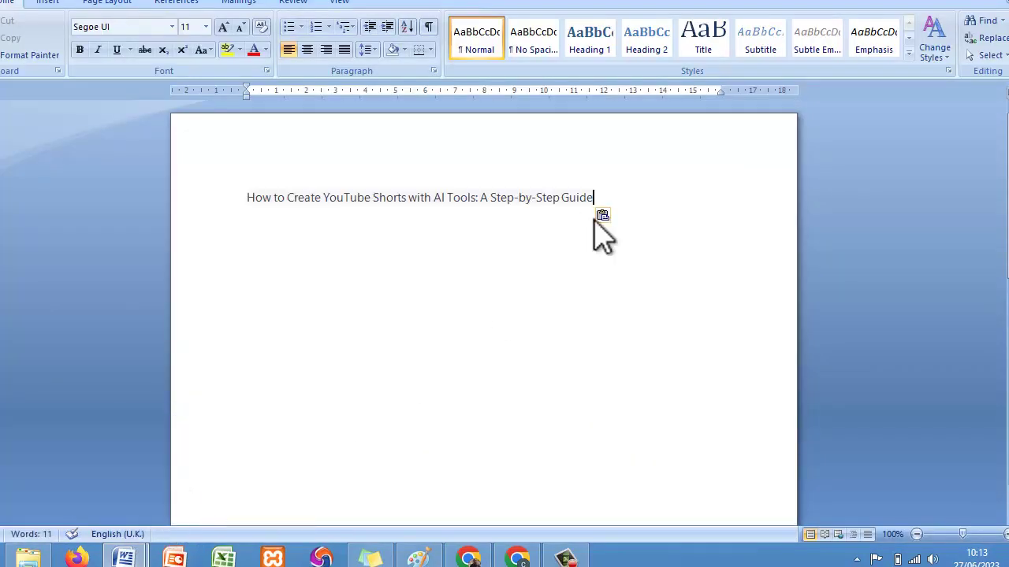
pyautogui.click(609, 218)
pyautogui.click(640, 253)
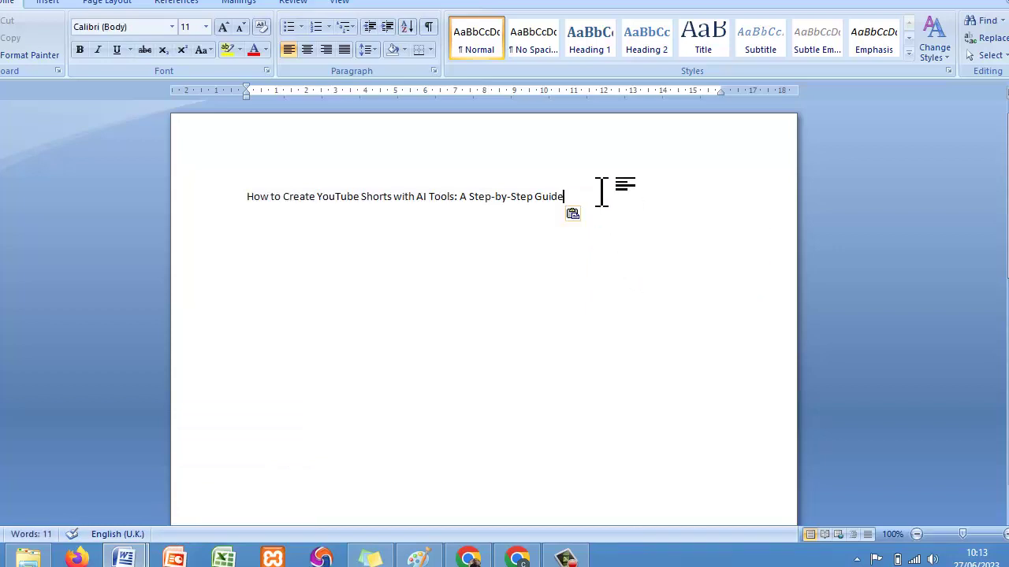
# Format the title as bold uppercase at 14 pt and place the insertion point on a new line beneath it
pyautogui.hotkey('ctrl', 'a')
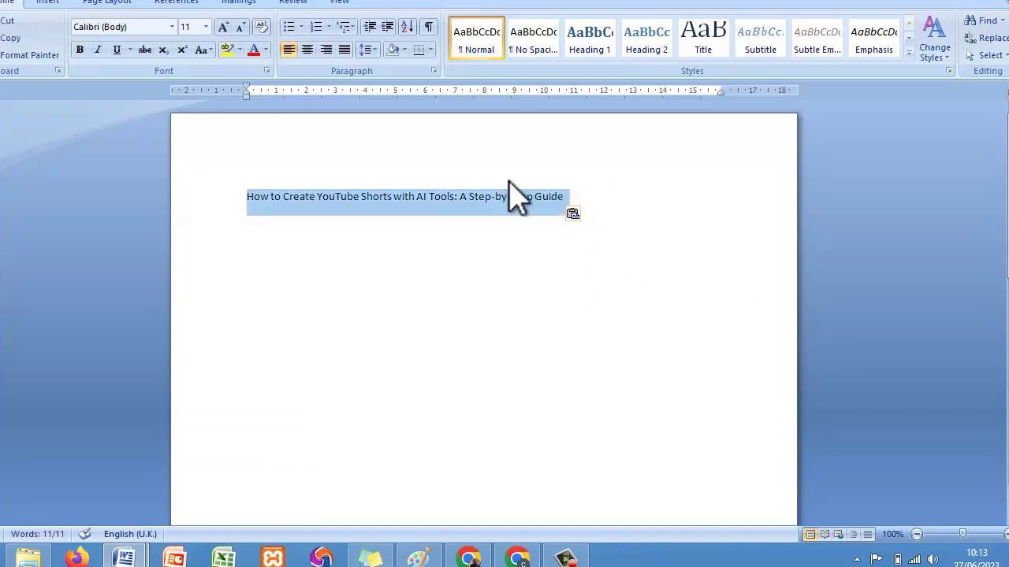
pyautogui.click(80, 49)
pyautogui.click(201, 50)
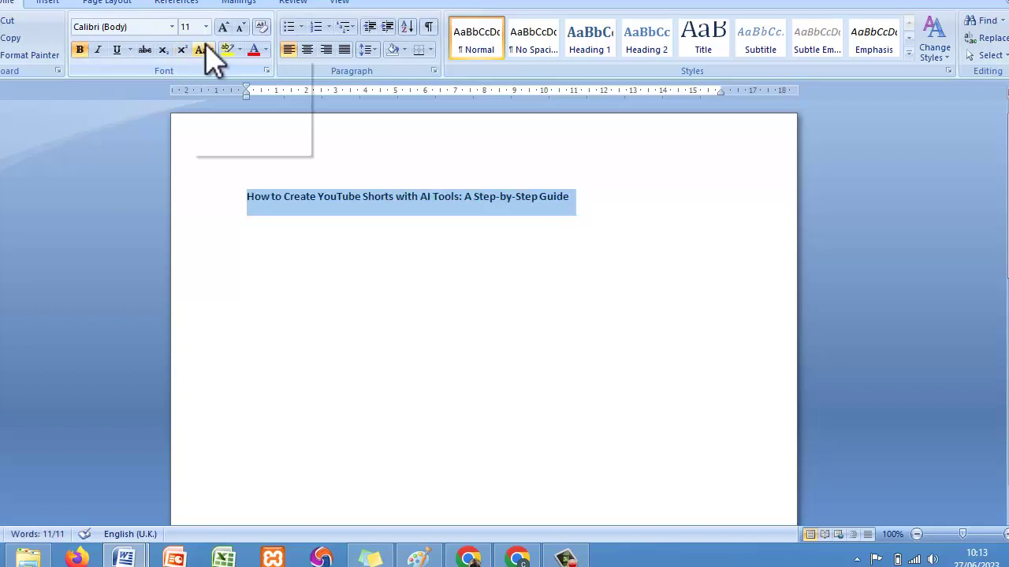
pyautogui.click(236, 107)
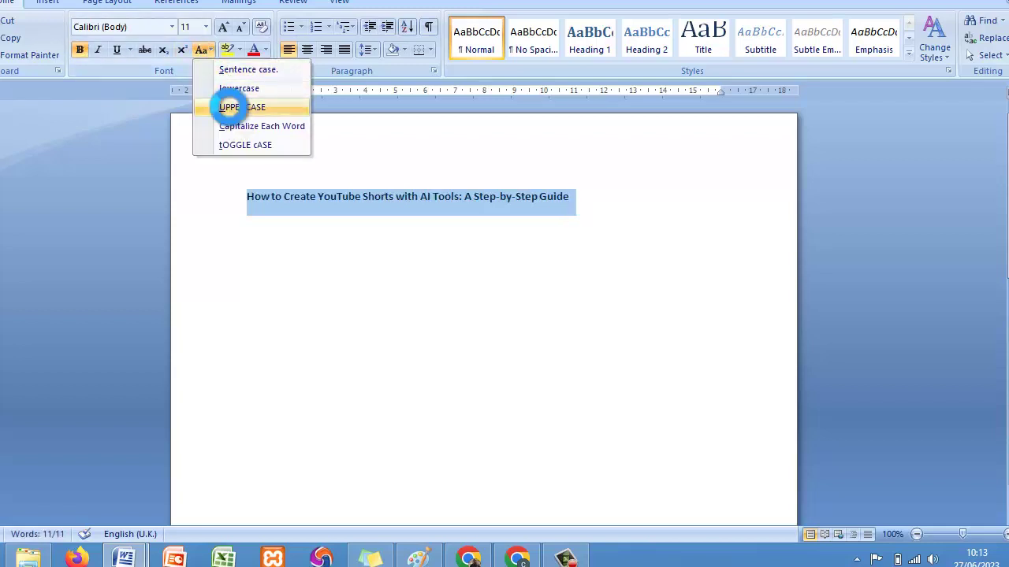
pyautogui.click(223, 27)
pyautogui.click(223, 27)
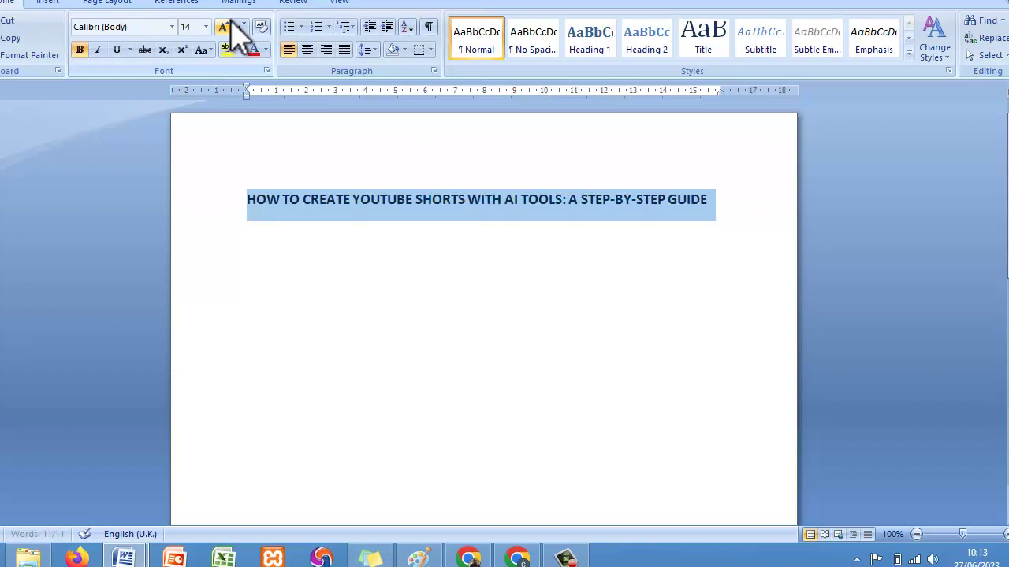
pyautogui.click(733, 210)
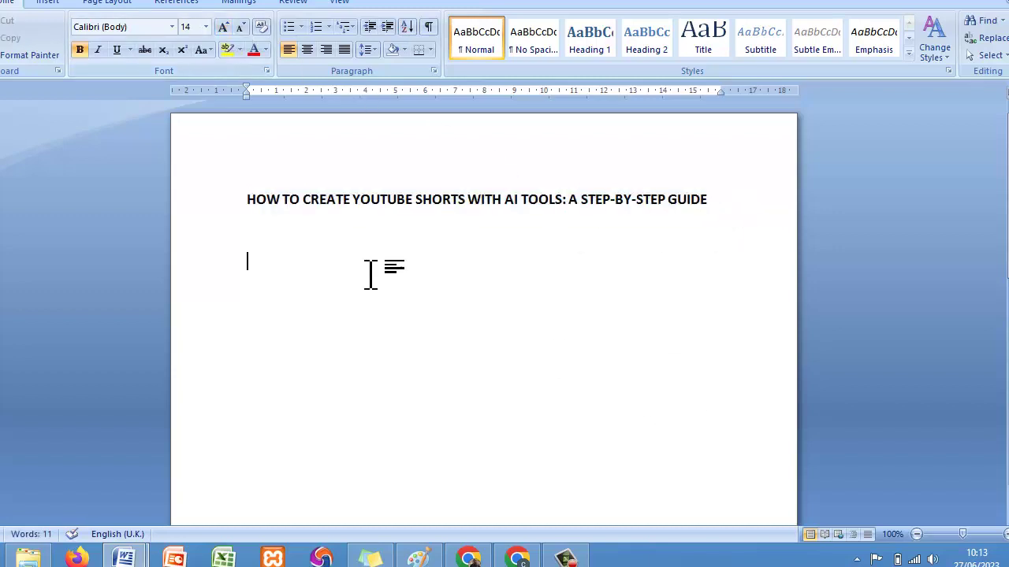
# Copy the "Introduction:" label and its paragraph from the ChatGPT outline into the Word document beneath the title
pyautogui.click(481, 554)
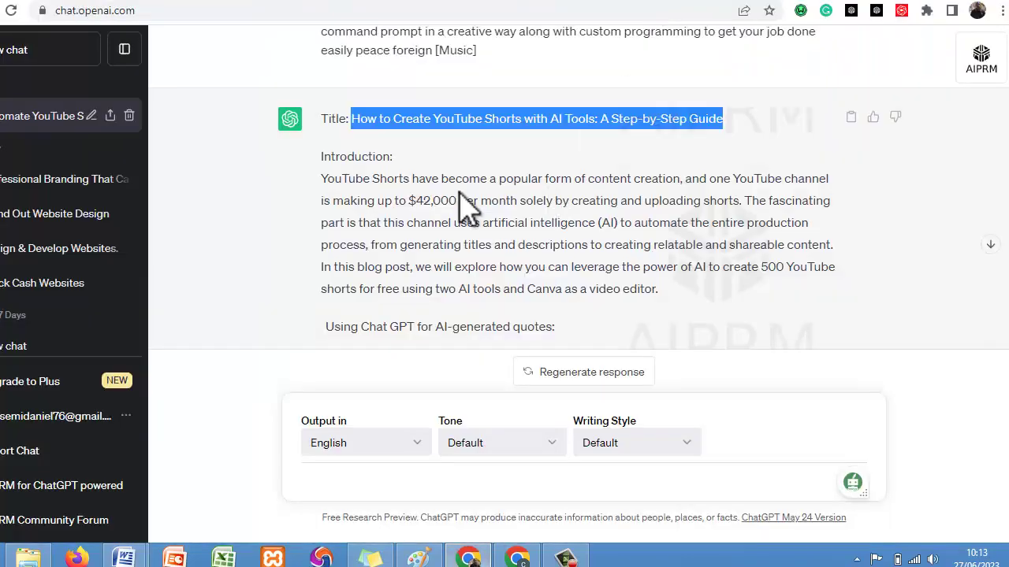
pyautogui.click(430, 195)
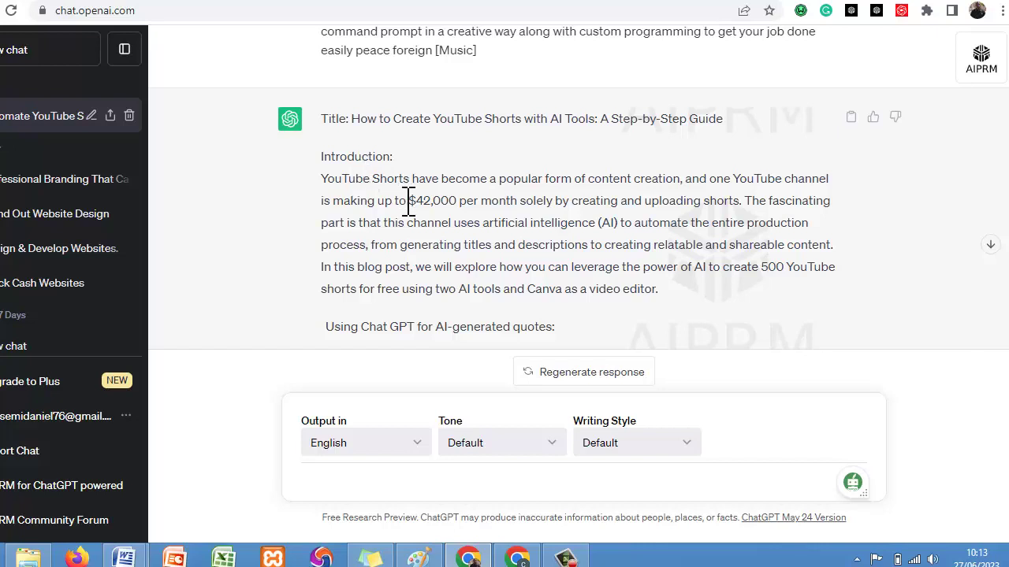
pyautogui.moveTo(323, 157); pyautogui.dragTo(670, 311)
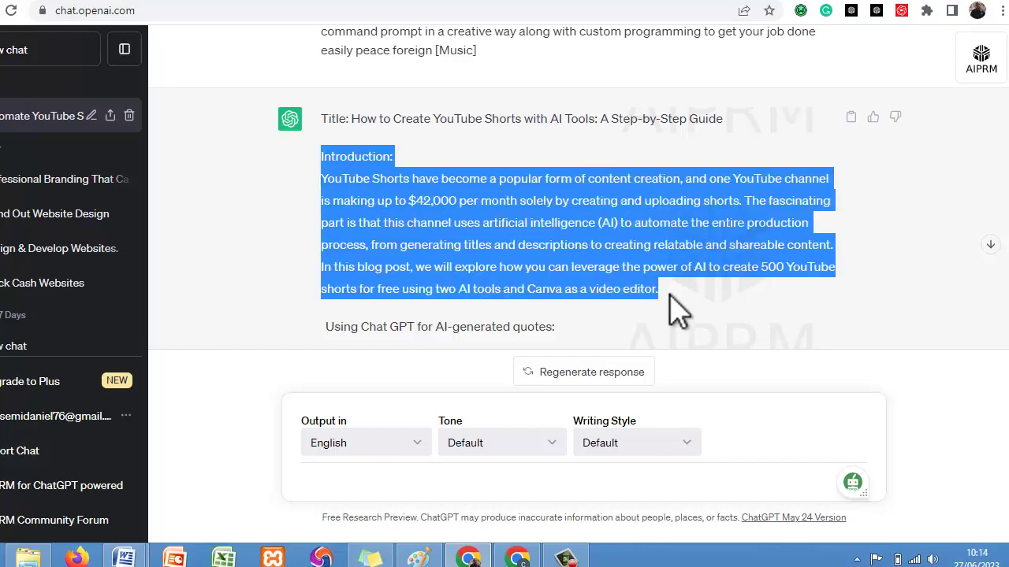
pyautogui.rightClick(603, 262)
pyautogui.click(632, 266)
pyautogui.click(132, 558)
pyautogui.click(207, 488)
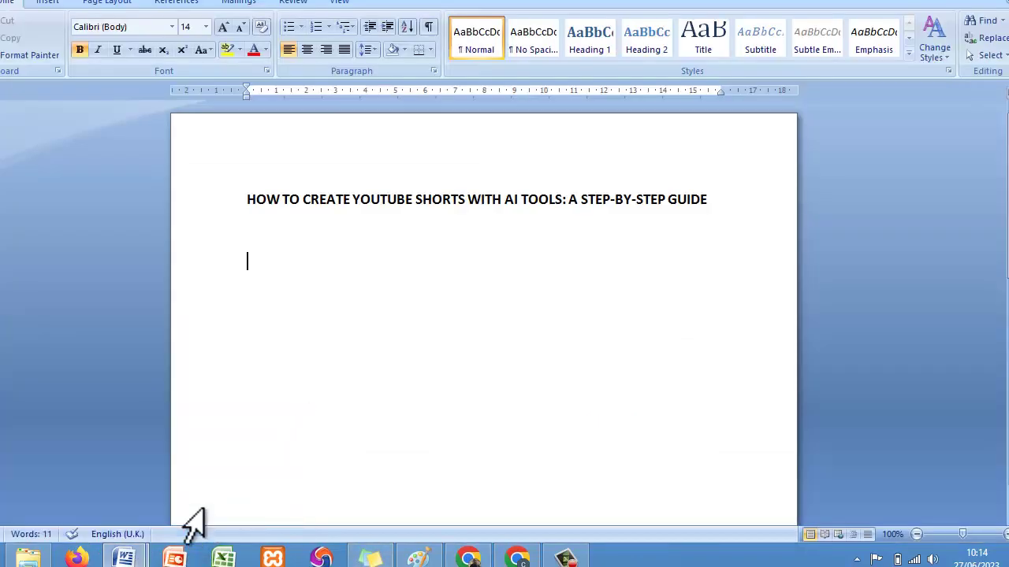
pyautogui.hotkey('ctrl', 'v')
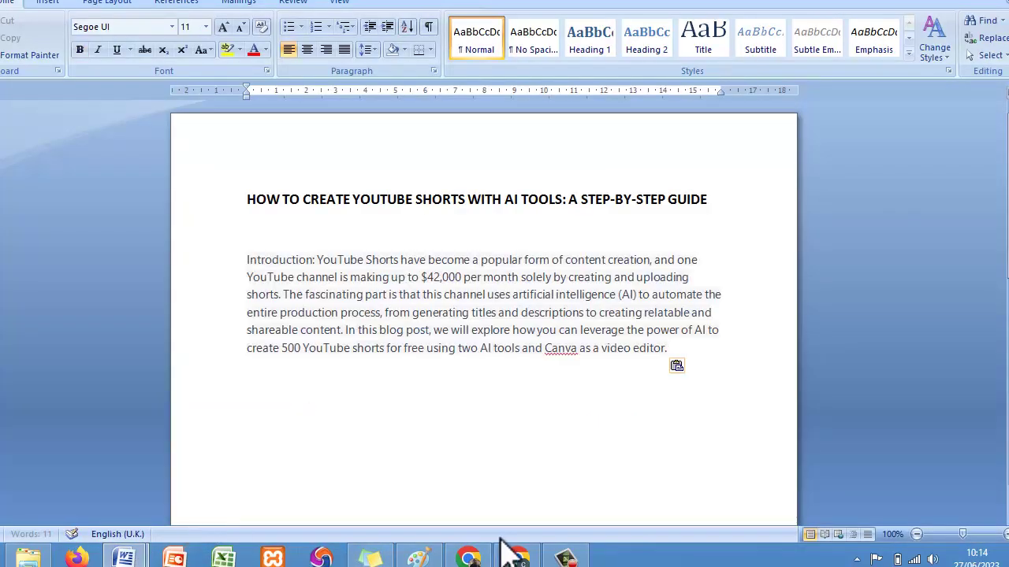
# Review the ChatGPT outline's sections on AI-generated quotes, Text Magic audio generation and Canva editing
pyautogui.click(516, 559)
pyautogui.click(699, 306)
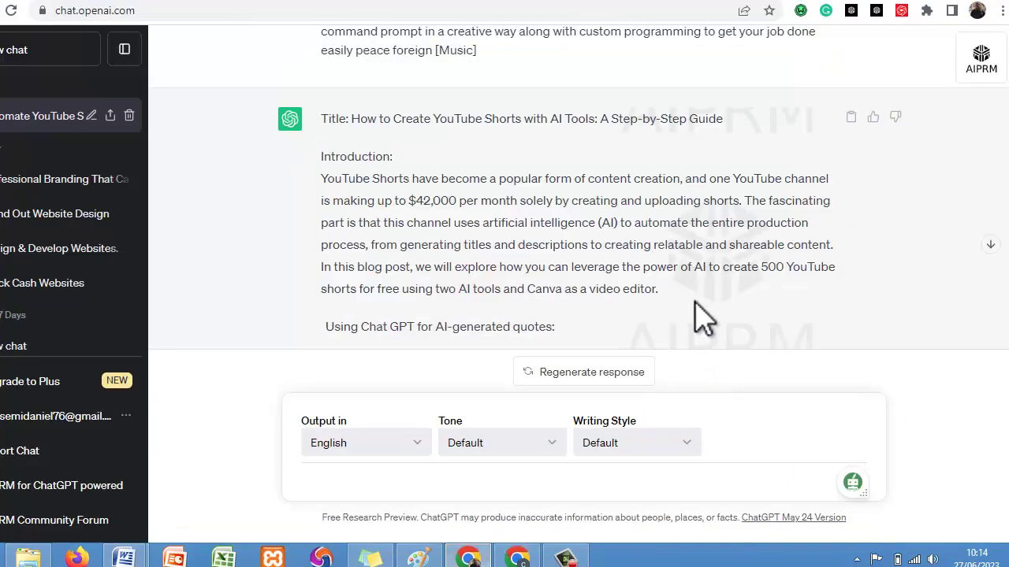
pyautogui.scroll(-2, 581, 225)
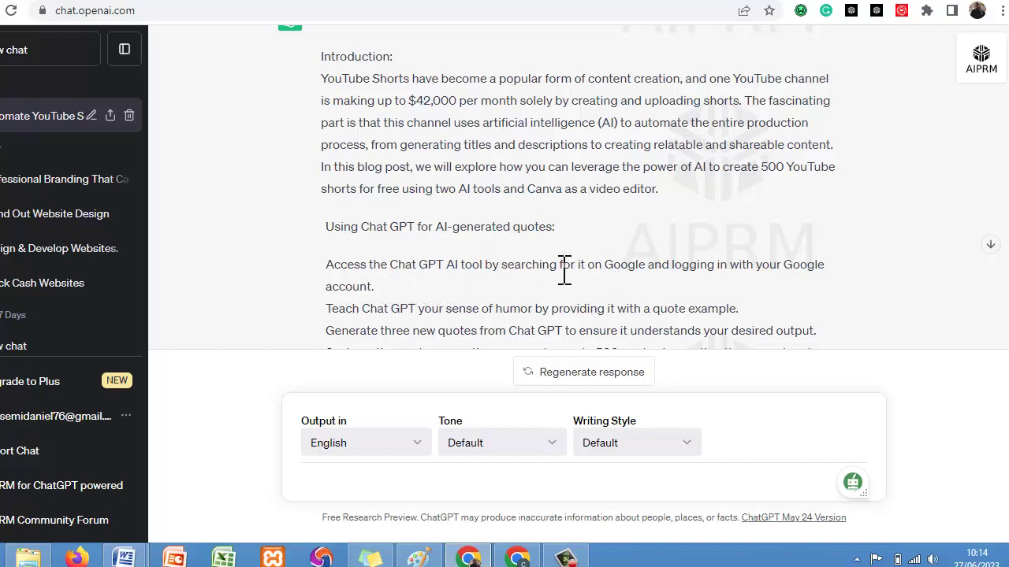
pyautogui.scroll(-2, 944, 240)
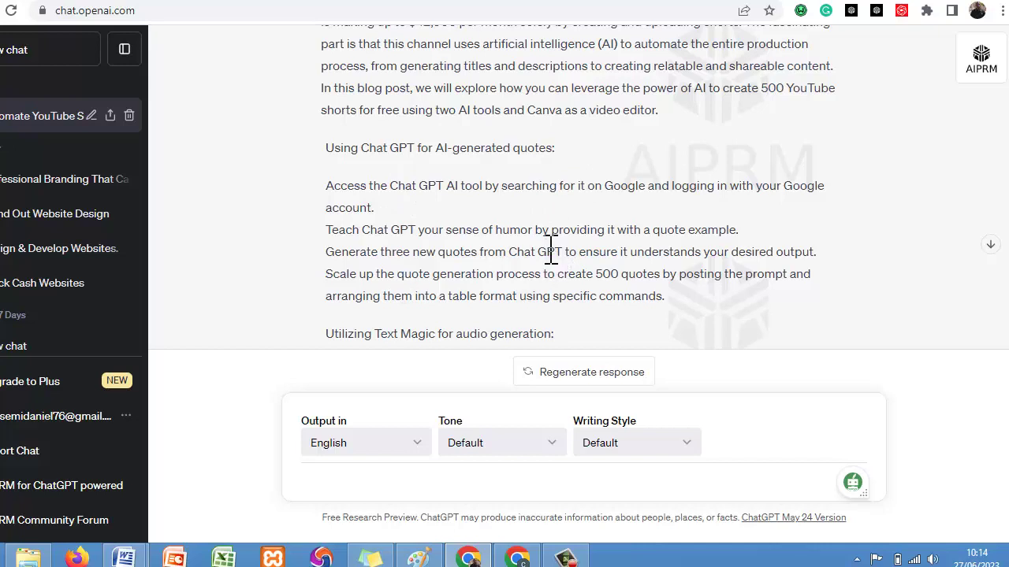
pyautogui.moveTo(555, 147); pyautogui.dragTo(473, 147)
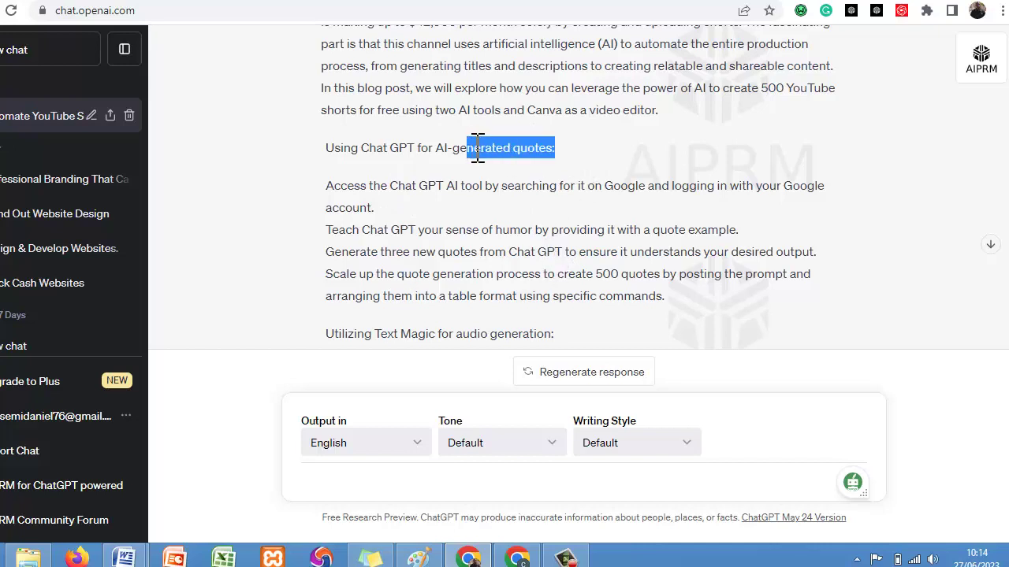
pyautogui.click(512, 151)
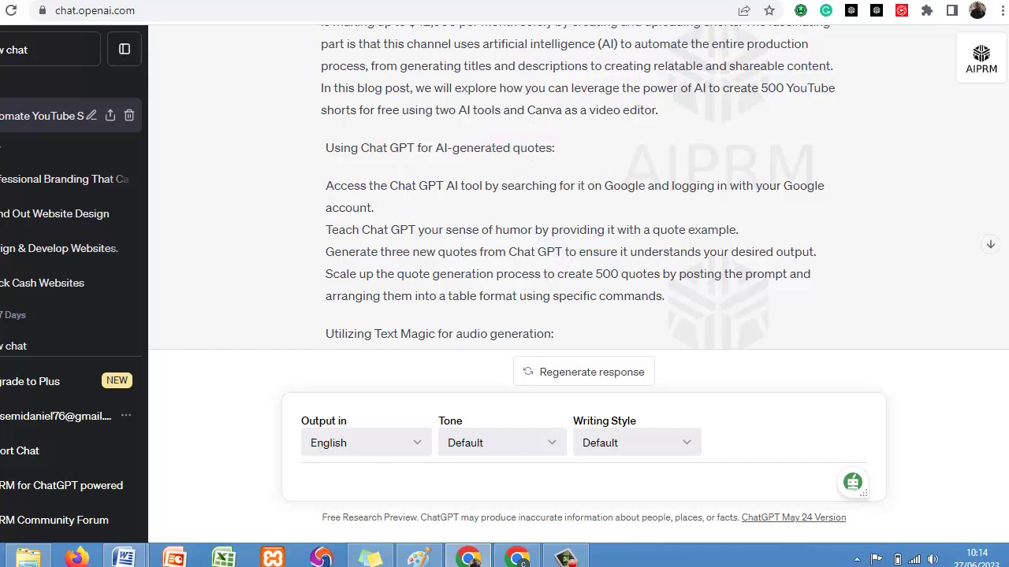
pyautogui.scroll(-2, 727, 203)
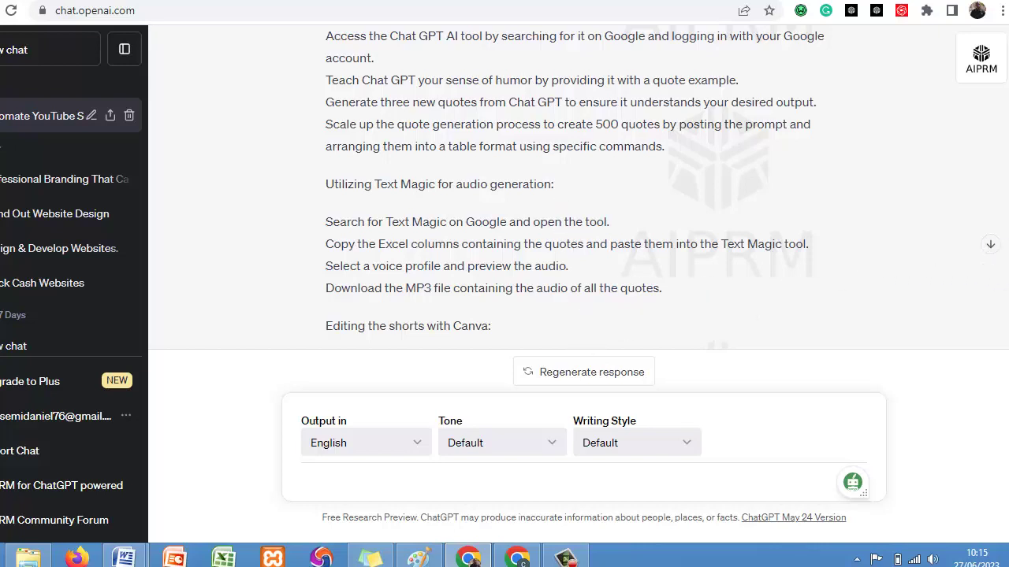
pyautogui.scroll(1, 997, 237)
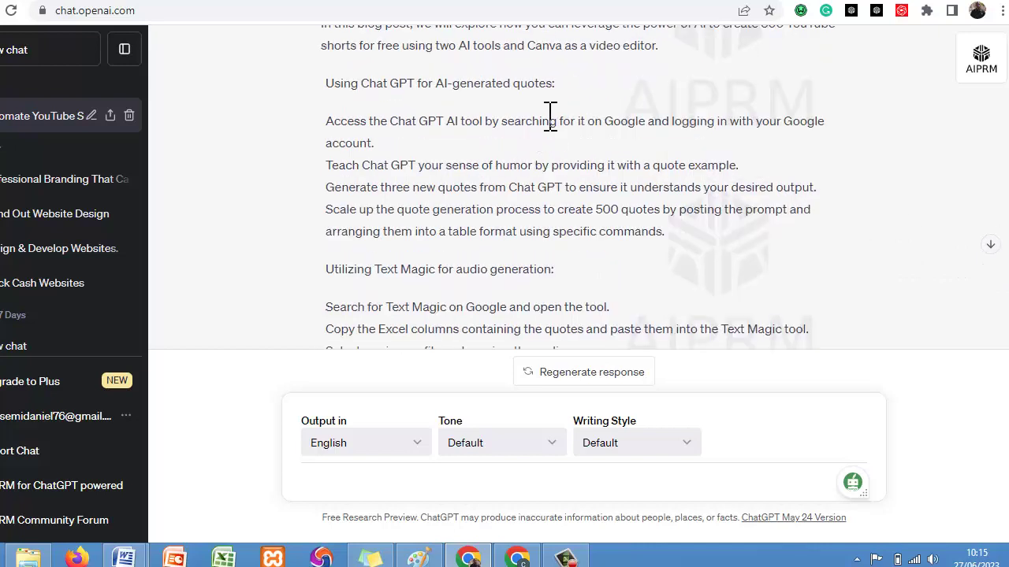
# Copy the heading "Using Chat GPT for AI-generated quotes:" below the introduction in Word, putting the "Introduction:" label on its own line
pyautogui.moveTo(486, 79); pyautogui.dragTo(320, 88)
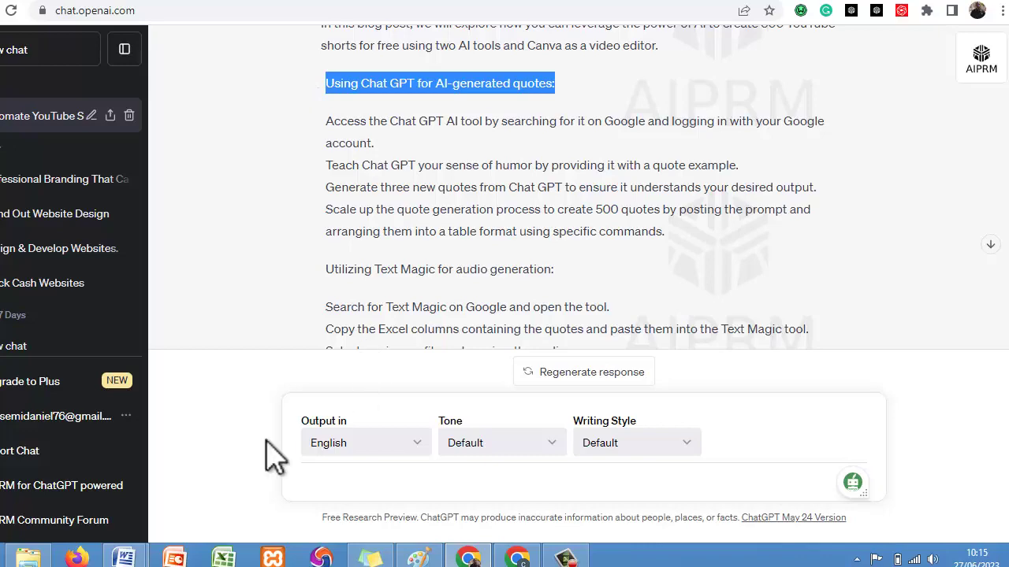
pyautogui.moveTo(124, 558)
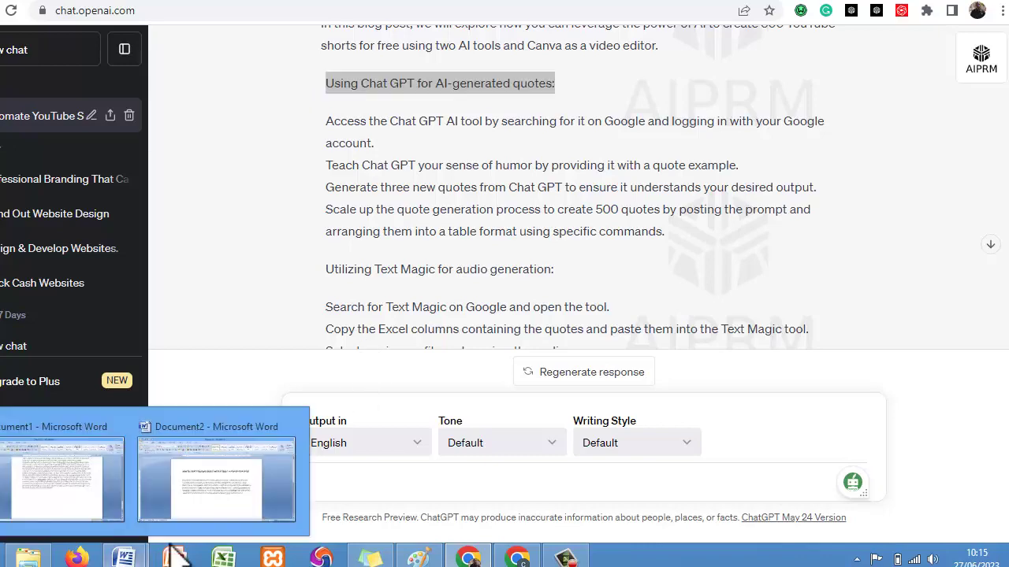
pyautogui.click(216, 520)
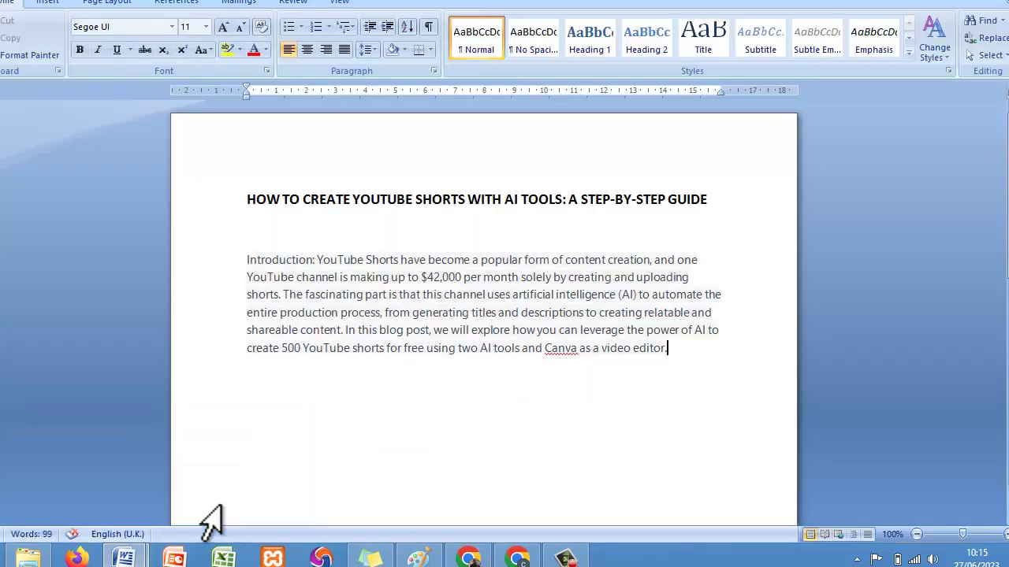
pyautogui.click(322, 268)
pyautogui.press('Return')
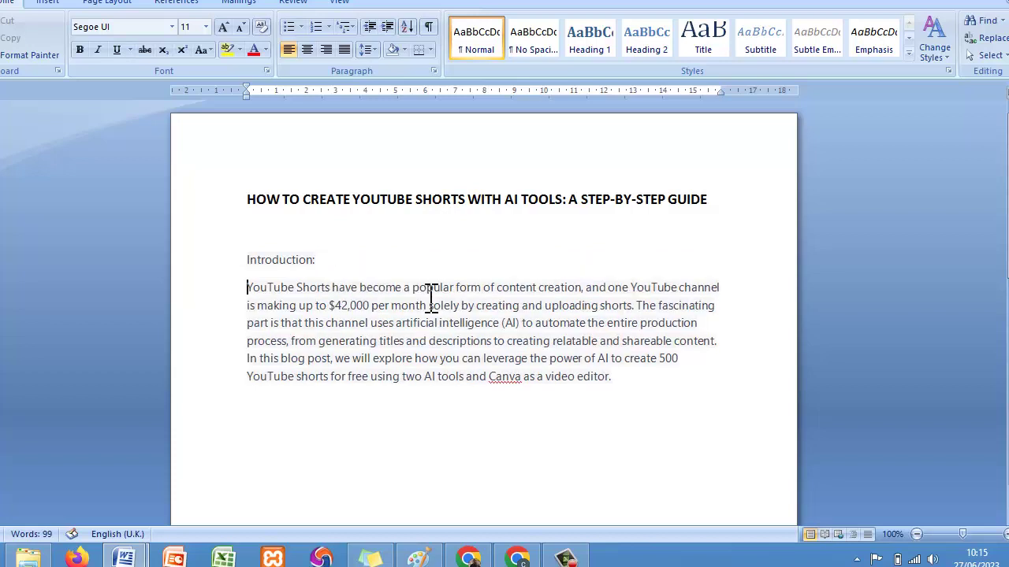
pyautogui.click(634, 389)
pyautogui.click(634, 389)
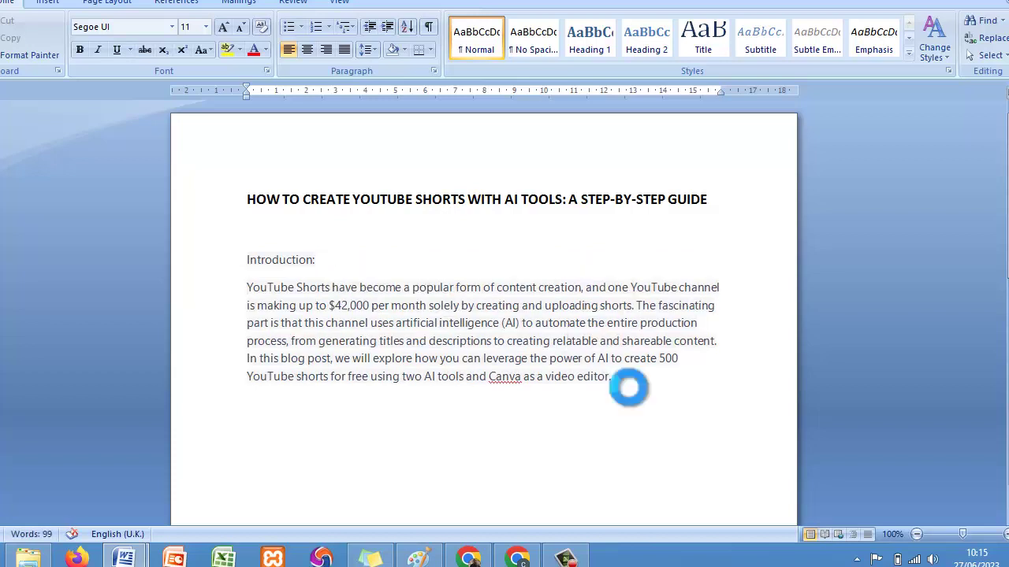
pyautogui.hotkey('ctrl', 'v')
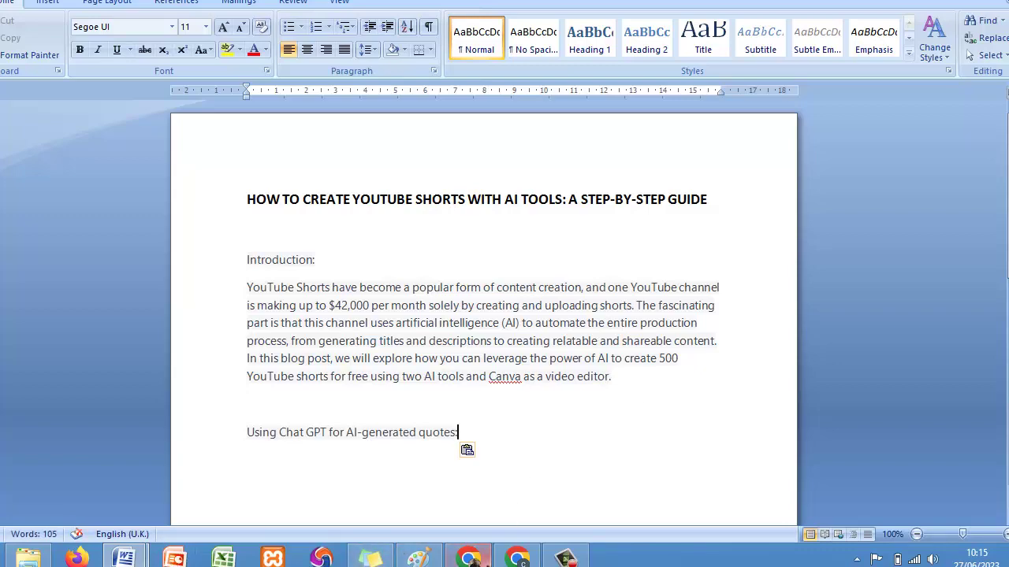
# Copy the heading "Utilizing Text Magic for audio generation:" from ChatGPT into the Word document below the AI-generated quotes heading
pyautogui.click(468, 558)
pyautogui.moveTo(562, 270); pyautogui.dragTo(333, 272)
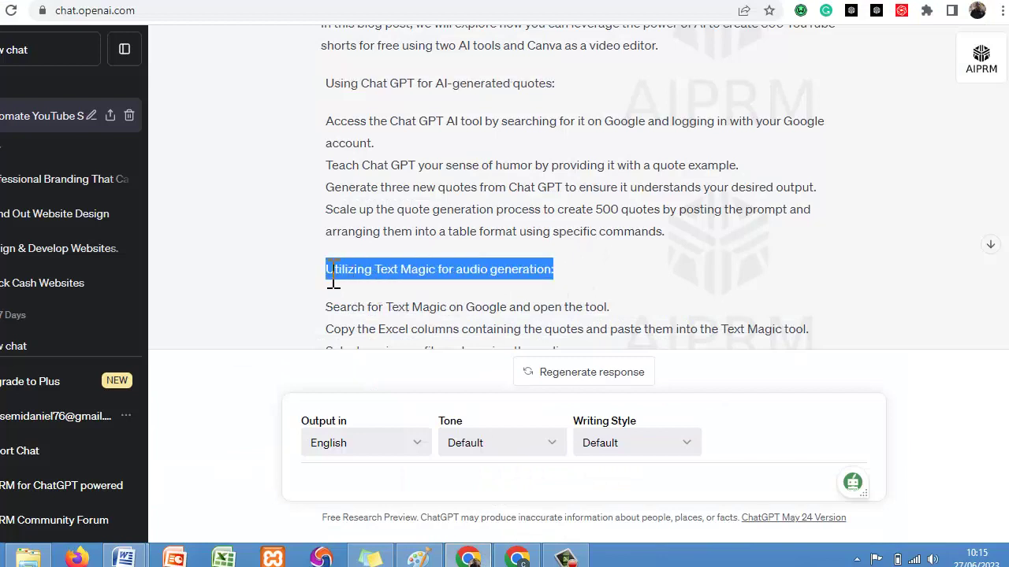
pyautogui.click(130, 556)
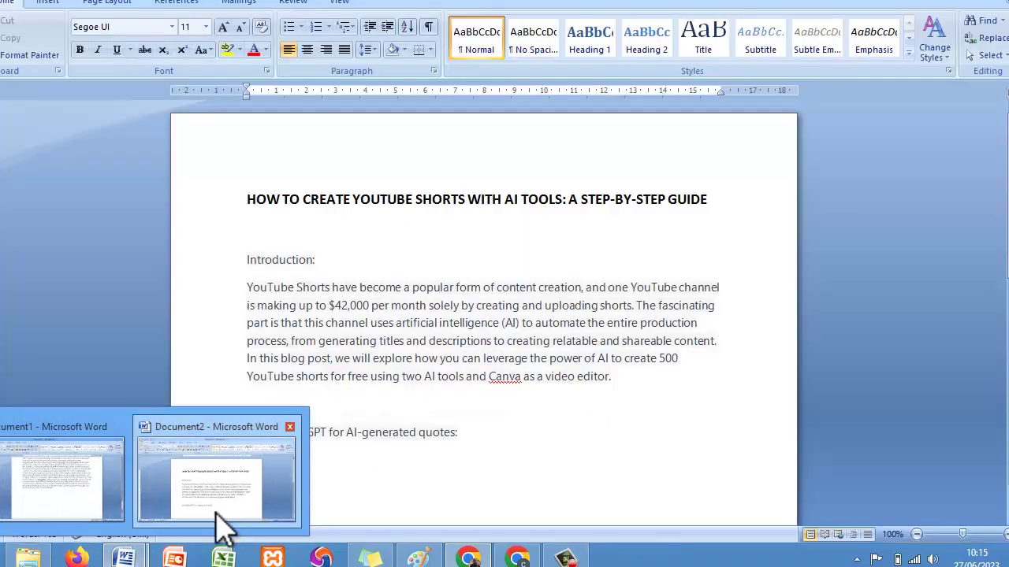
pyautogui.click(215, 524)
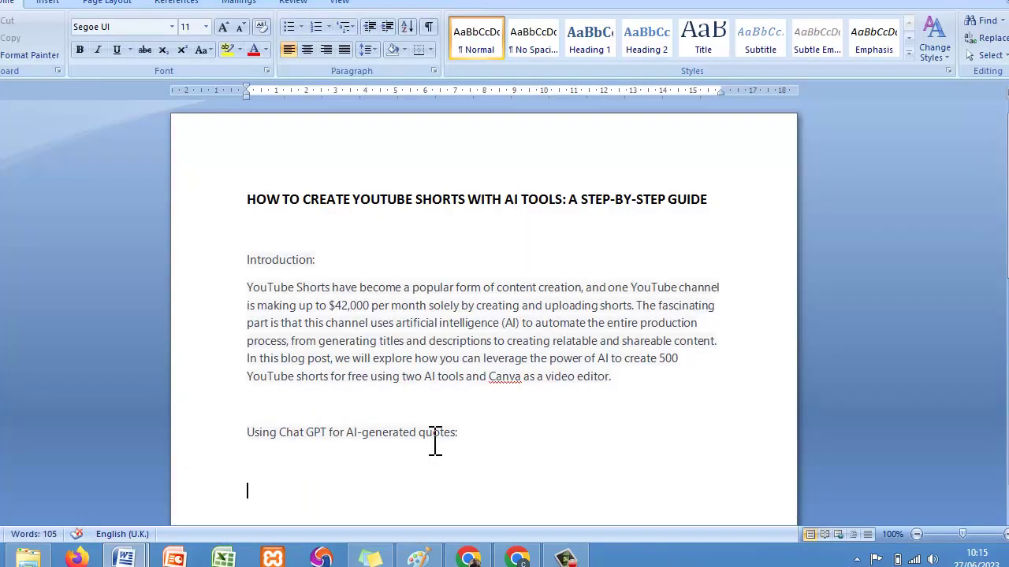
pyautogui.hotkey('ctrl', 'v')
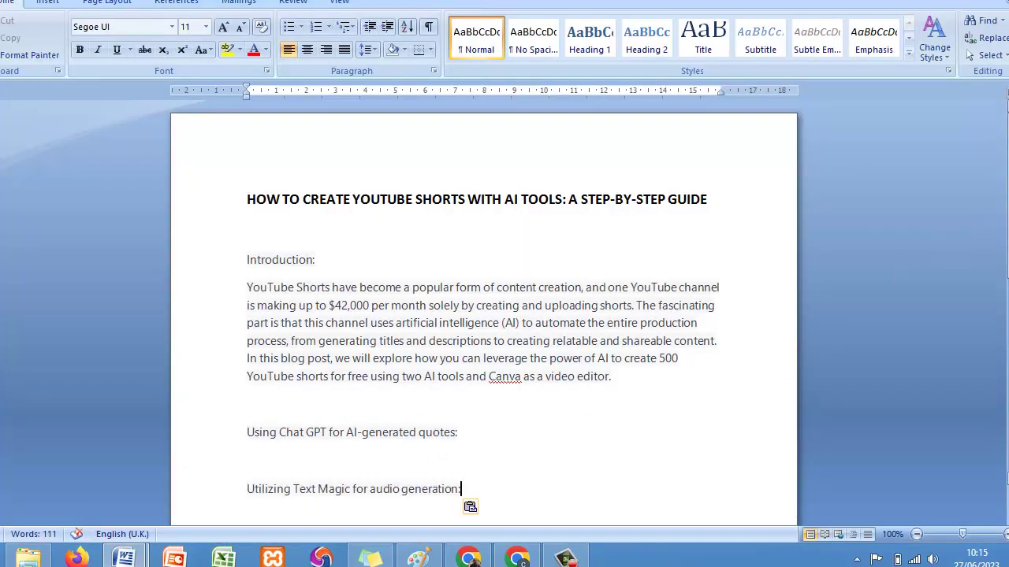
# Copy the heading "Editing the shorts with Canva:" from ChatGPT into the Word document below the Text Magic heading
pyautogui.scroll(-3, 482, 315)
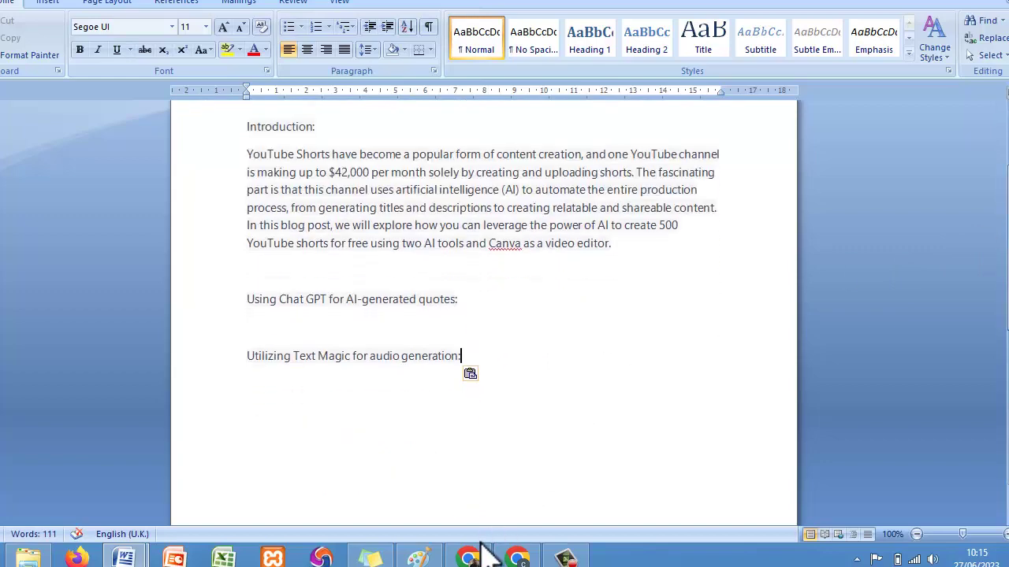
pyautogui.moveTo(483, 546)
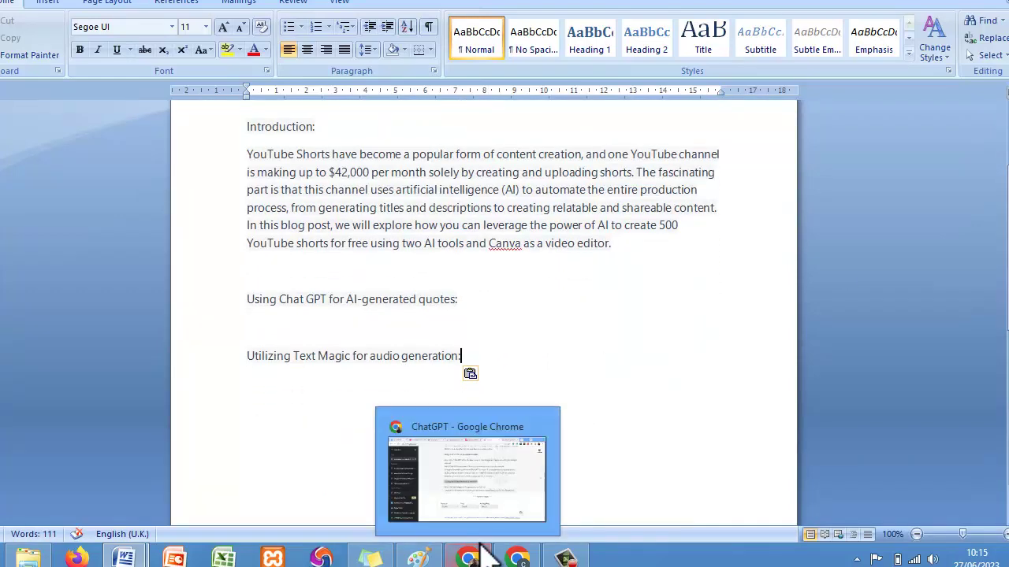
pyautogui.click(483, 552)
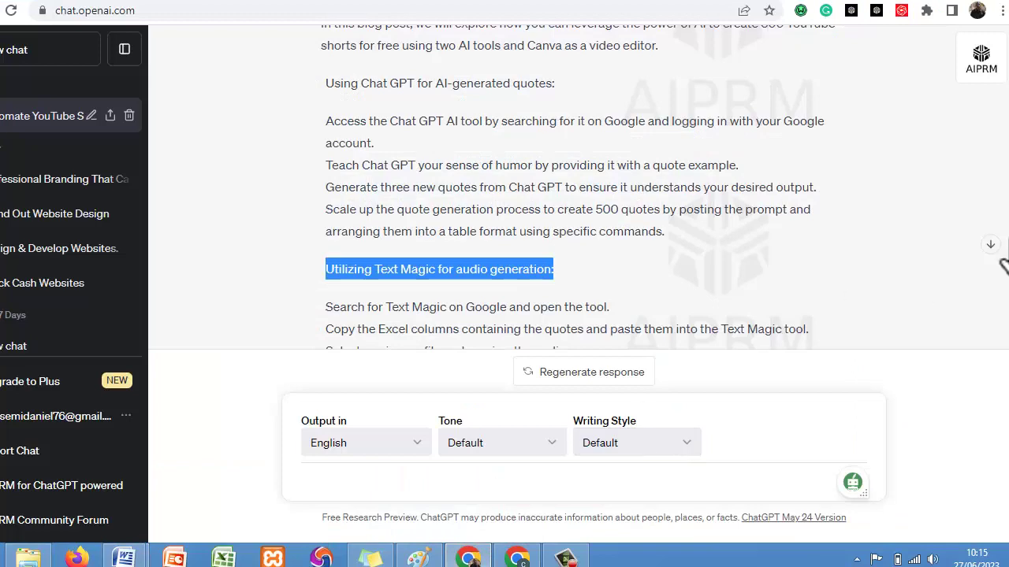
pyautogui.scroll(-3, 577, 188)
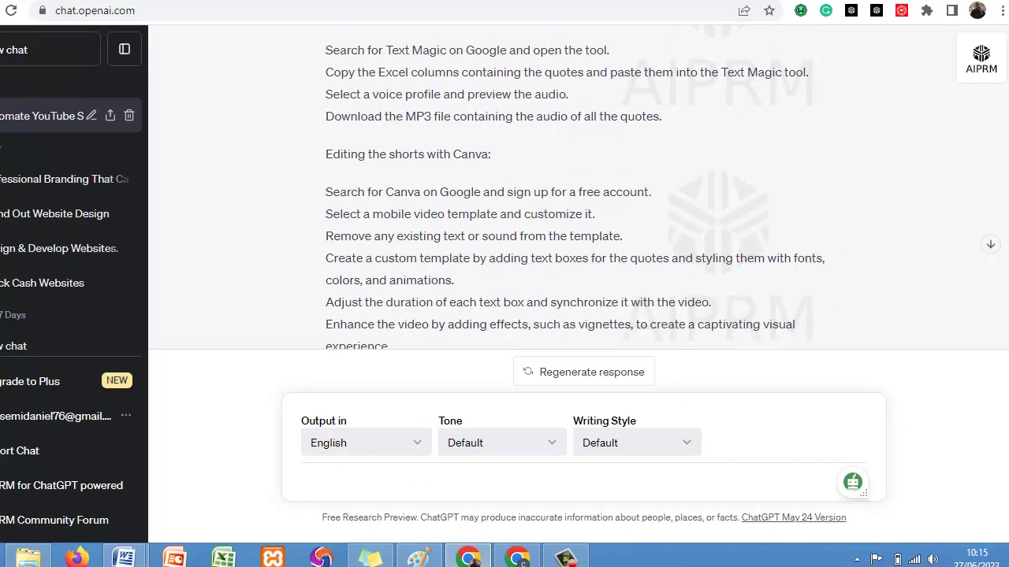
pyautogui.moveTo(491, 156); pyautogui.dragTo(331, 157)
pyautogui.hotkey('ctrl', 'c')
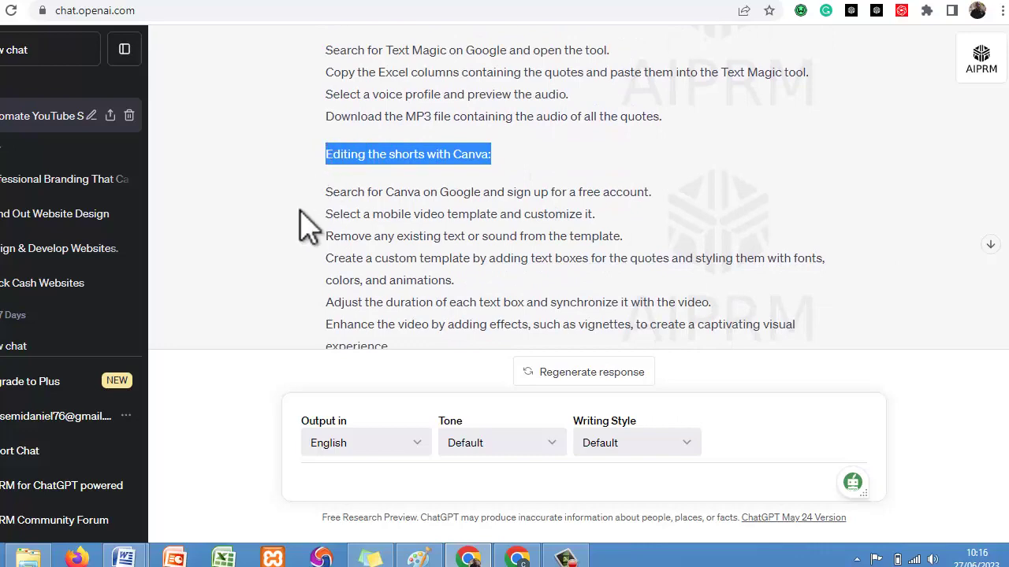
pyautogui.moveTo(130, 559)
pyautogui.click(221, 502)
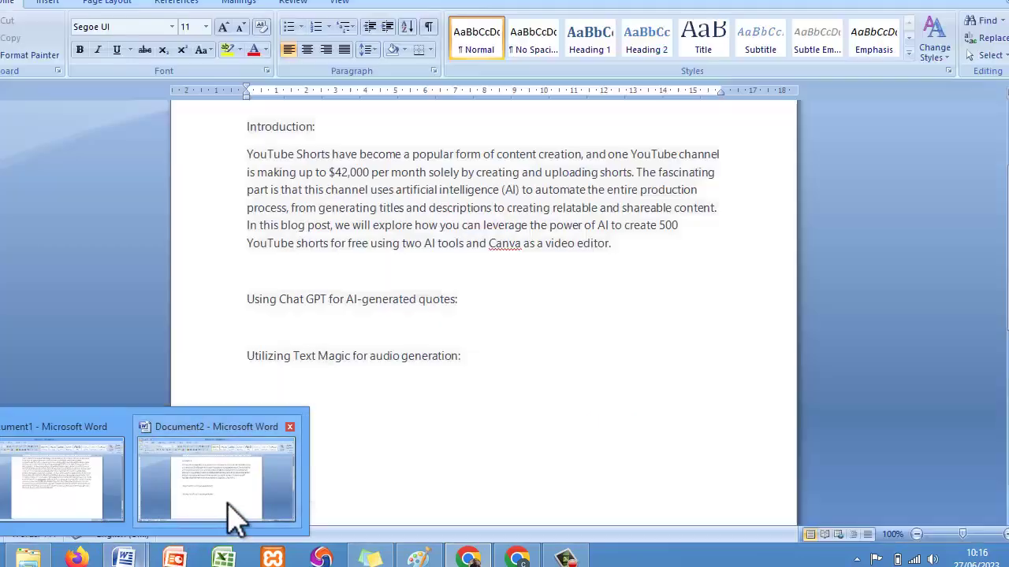
pyautogui.press('Return')
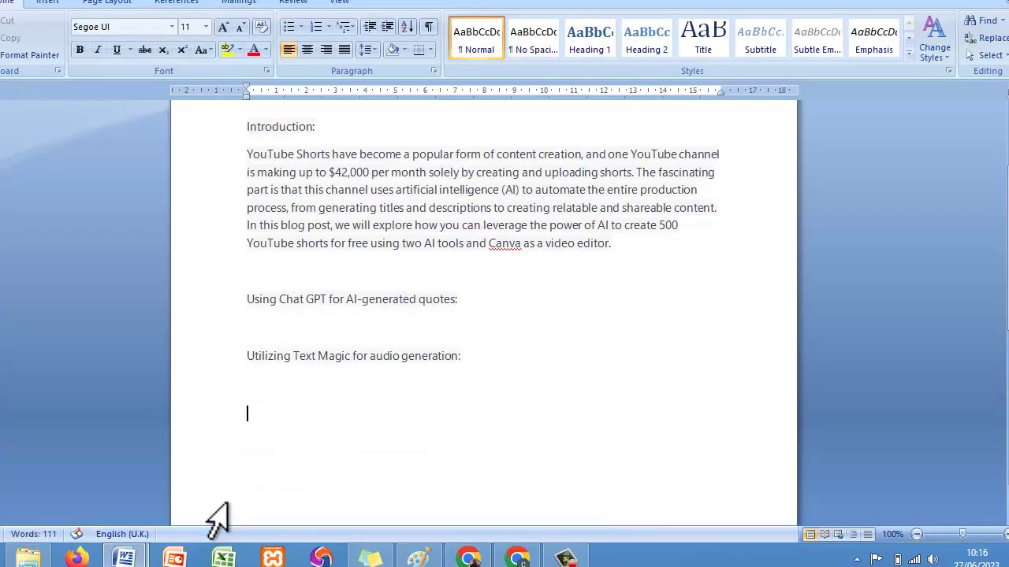
pyautogui.hotkey('ctrl', 'v')
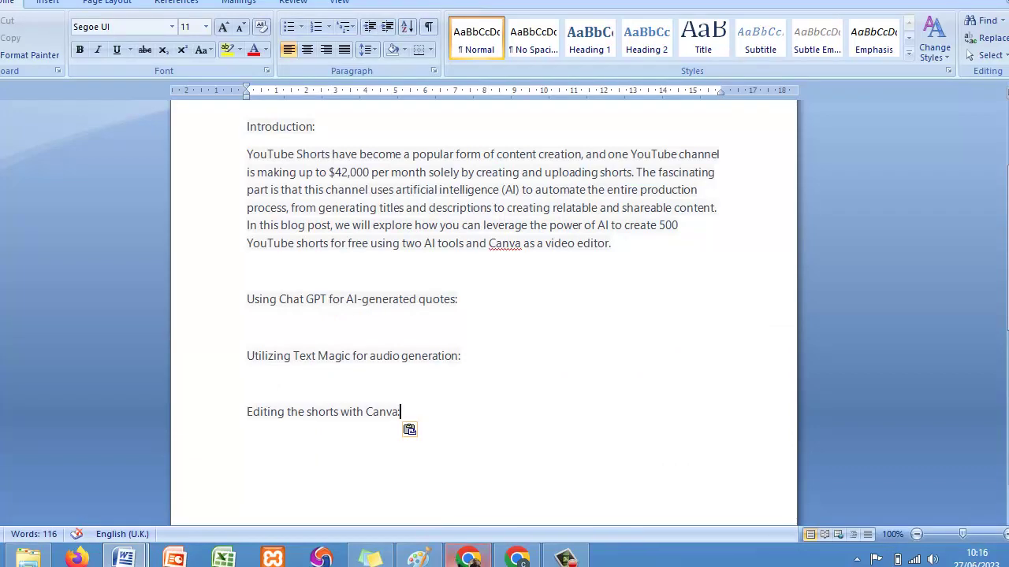
# Copy the heading "Adding voiceover to the shorts:" from ChatGPT into the Word document below the Canva heading
pyautogui.click(467, 558)
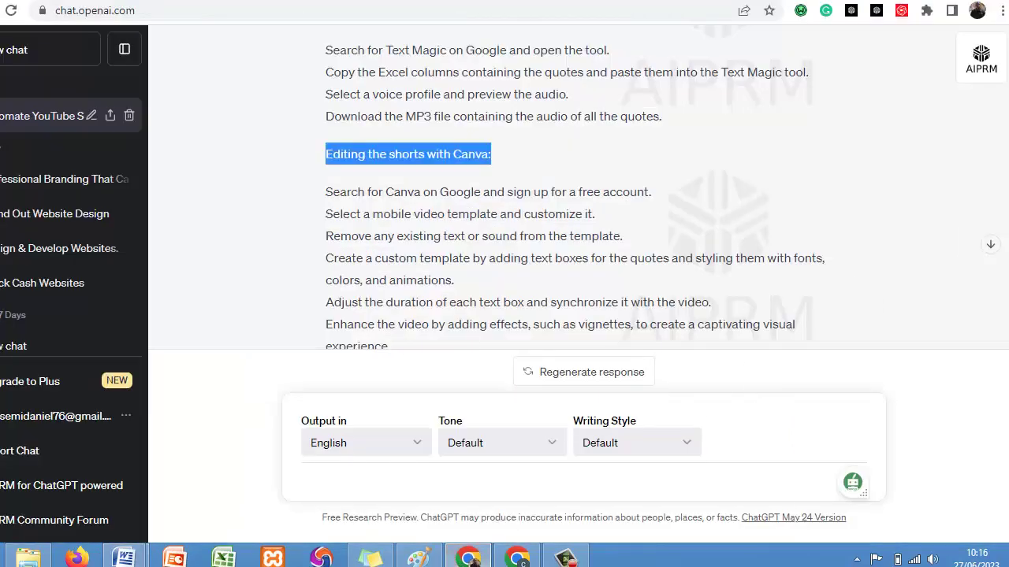
pyautogui.scroll(-2, 574, 188)
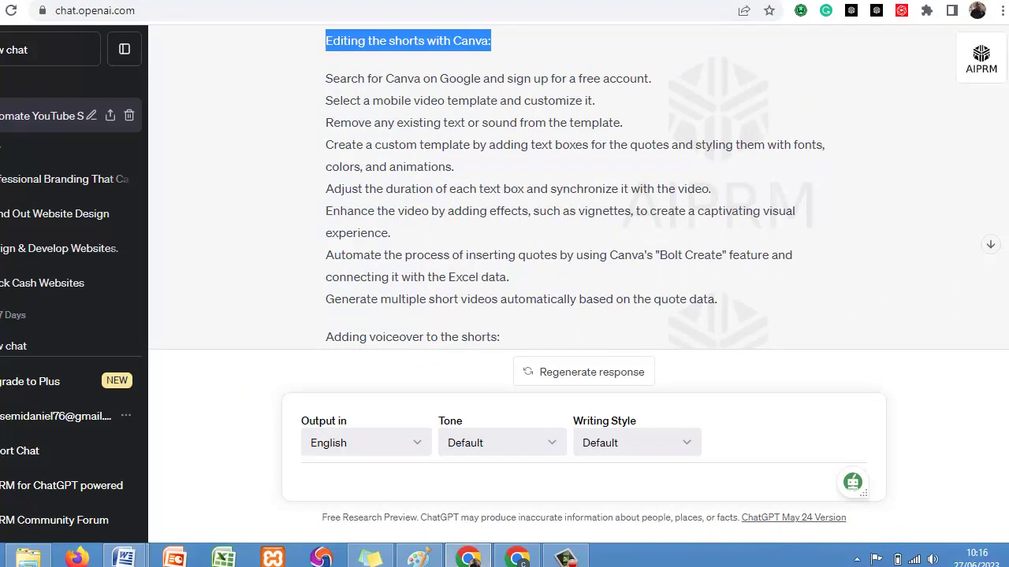
pyautogui.scroll(-3, 599, 213)
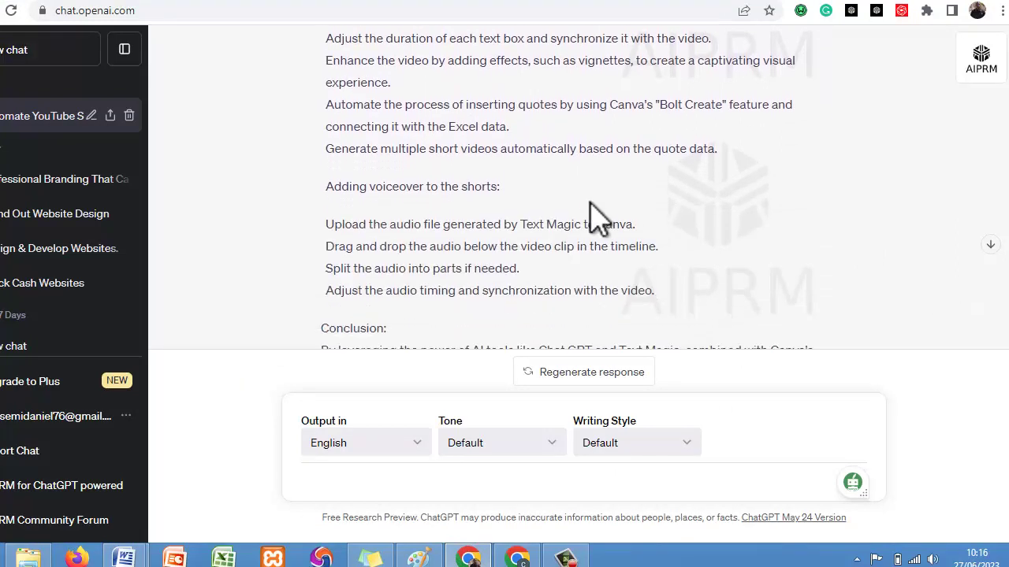
pyautogui.moveTo(387, 210); pyautogui.dragTo(319, 201)
pyautogui.hotkey('ctrl', 'c')
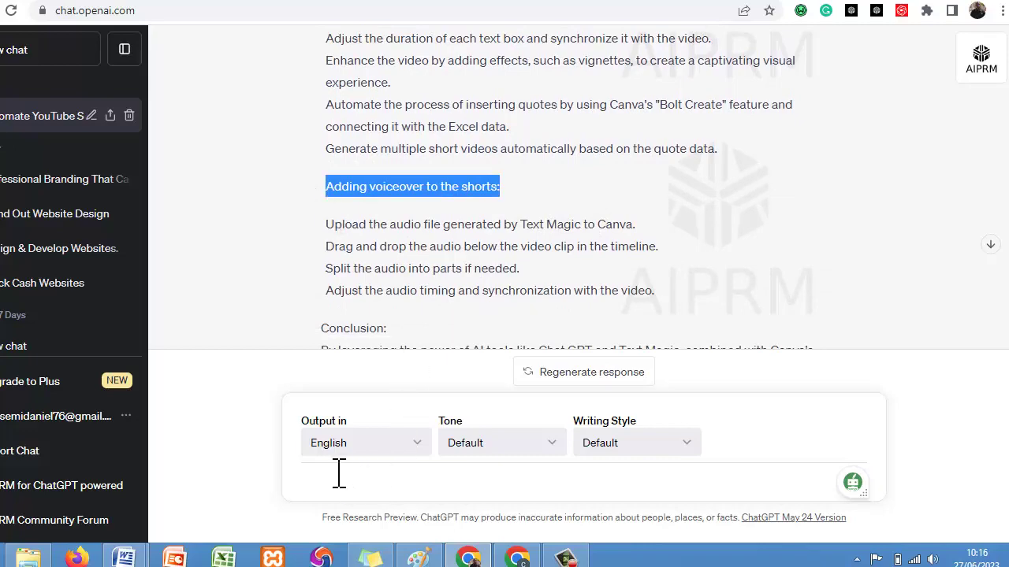
pyautogui.click(126, 557)
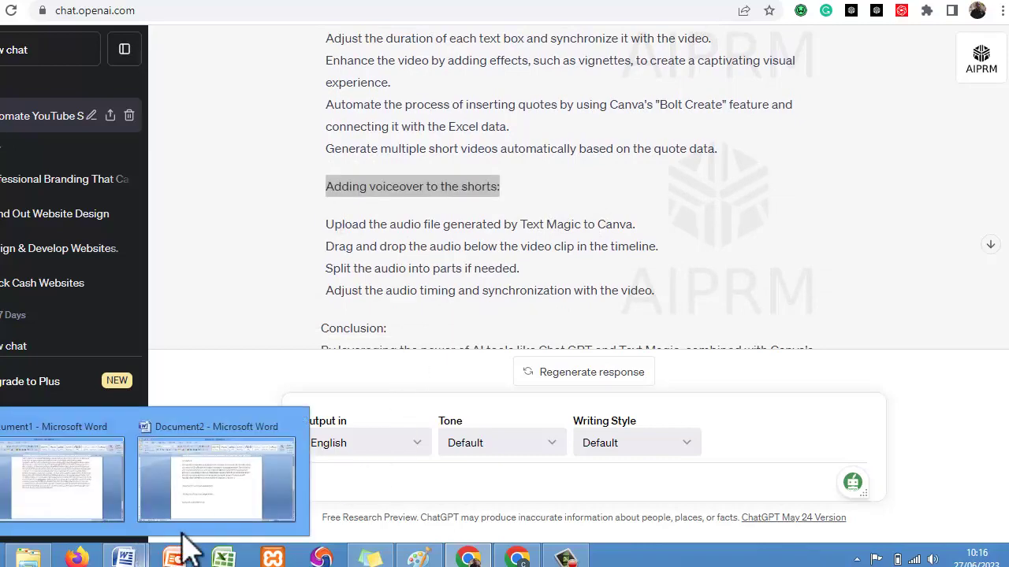
pyautogui.click(267, 500)
pyautogui.press('Return')
pyautogui.press('Return')
pyautogui.hotkey('ctrl', 'v')
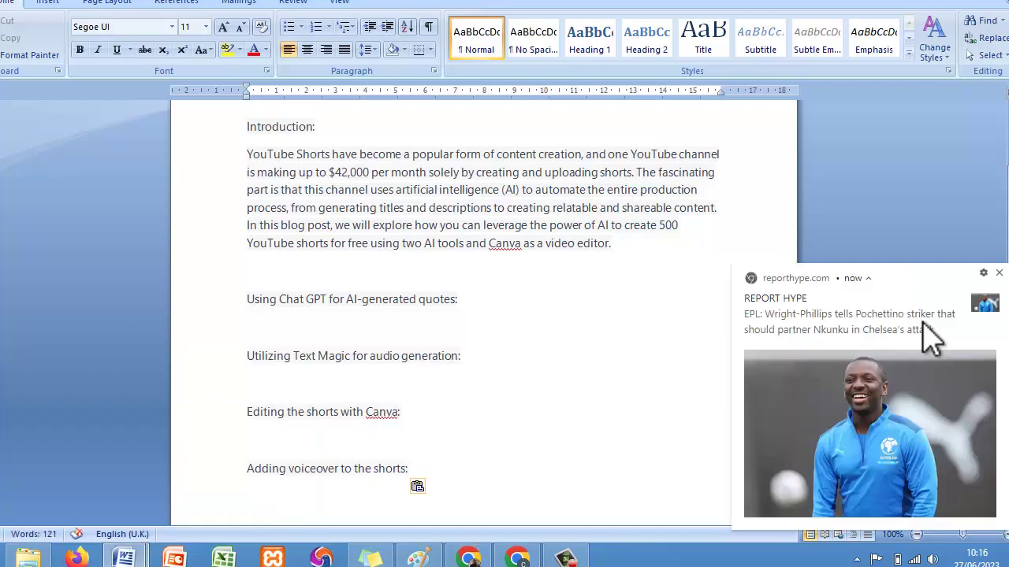
pyautogui.click(998, 273)
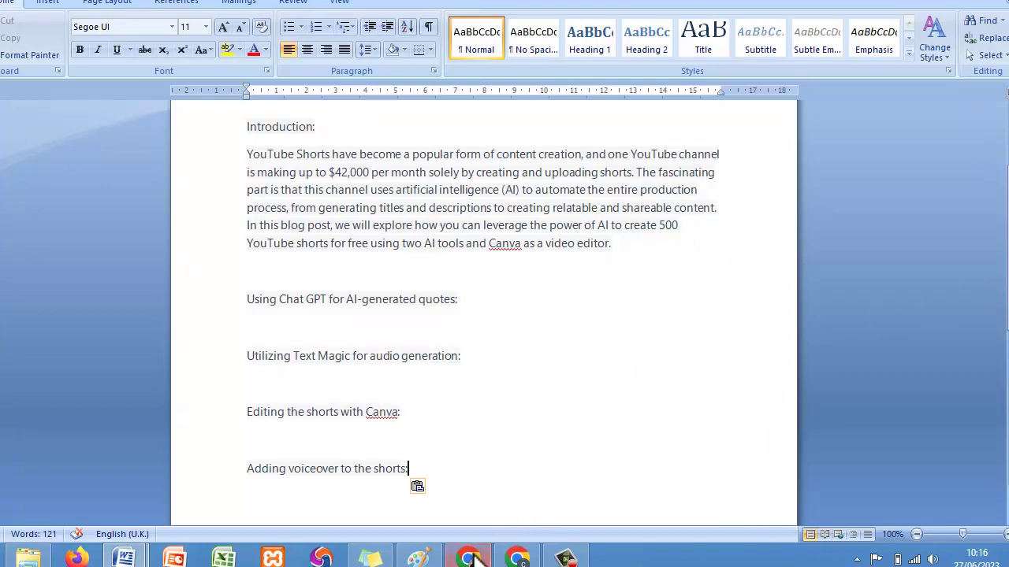
# Copy the whole "Conclusion:" section from ChatGPT into the Word document below the voiceover heading
pyautogui.click(470, 558)
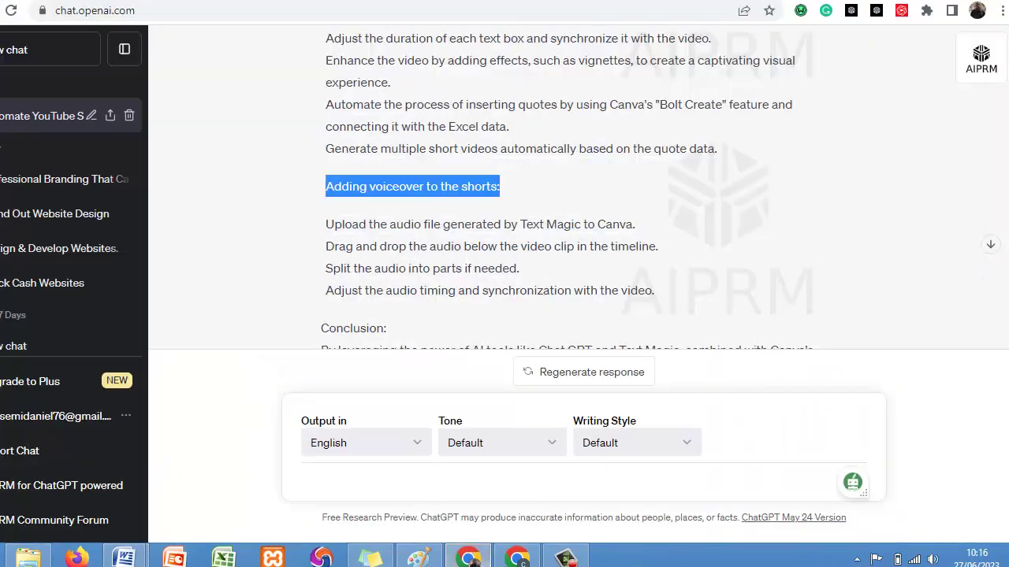
pyautogui.scroll(-3, 910, 308)
pyautogui.moveTo(323, 118); pyautogui.dragTo(443, 275)
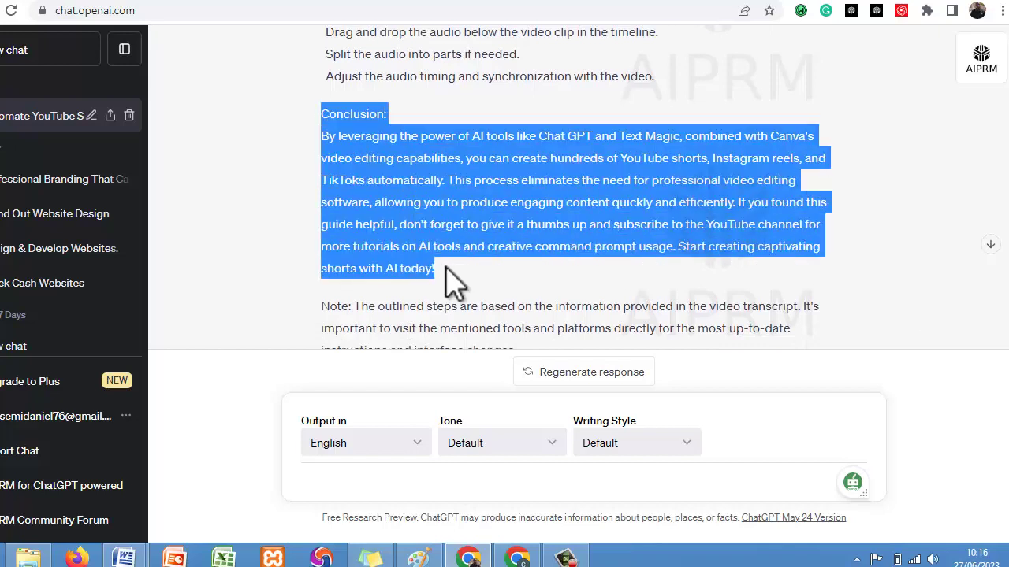
pyautogui.rightClick(402, 224)
pyautogui.click(440, 171)
pyautogui.moveTo(127, 558)
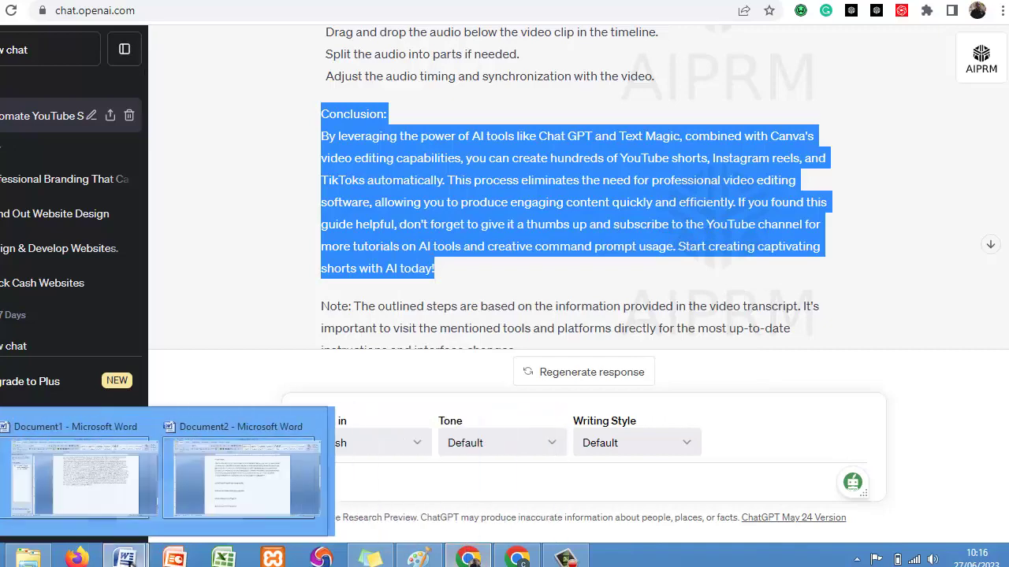
pyautogui.click(203, 520)
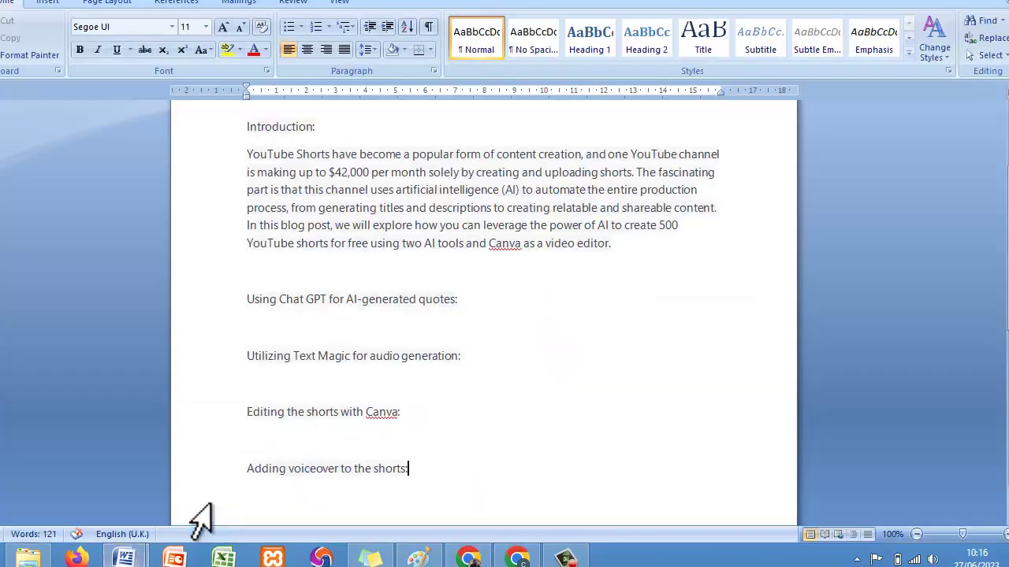
pyautogui.scroll(-1, 402, 482)
pyautogui.click(405, 495)
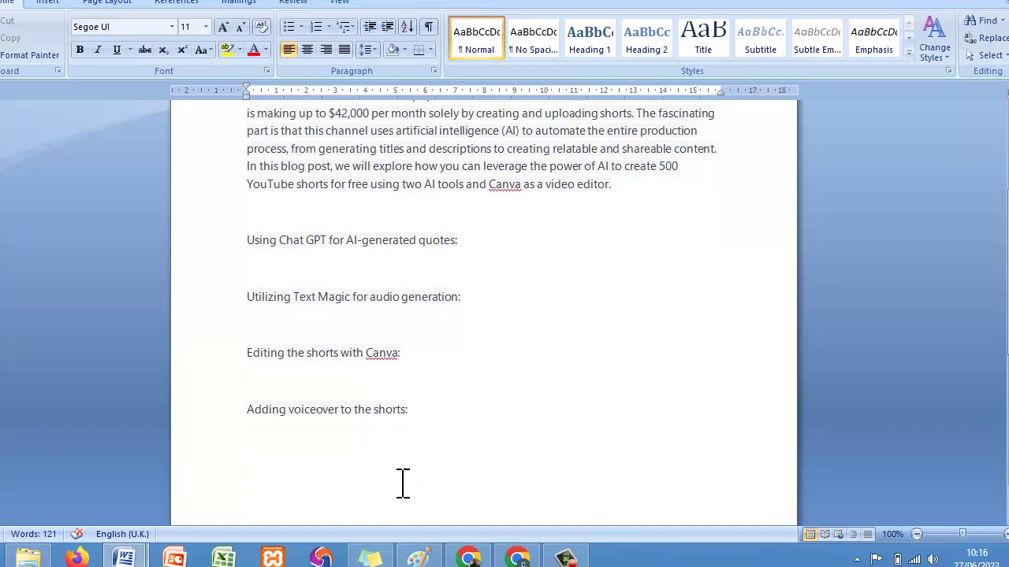
pyautogui.hotkey('ctrl', 'v')
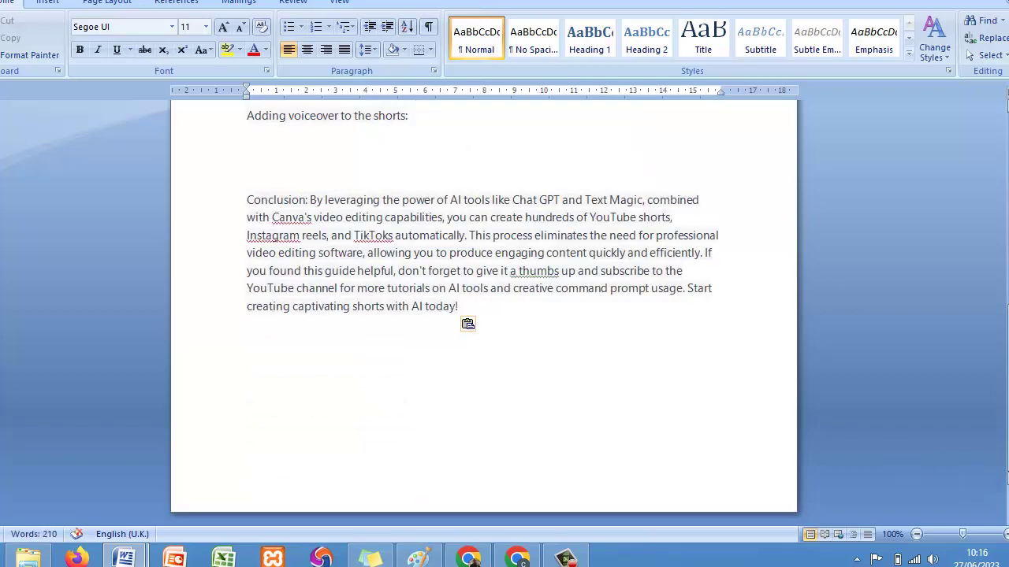
# Write the prompt "Using the above outline, compose a 150 words converting blogpost" under the "Using Chat GPT for AI-generated quotes:" heading in Word
pyautogui.scroll(3, 903, 471)
pyautogui.scroll(1, 520, 315)
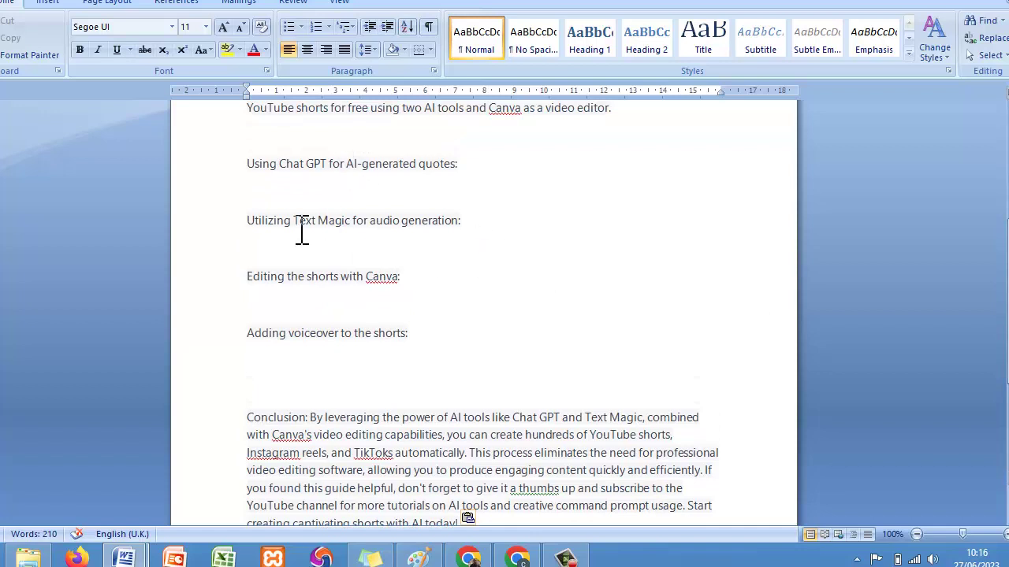
pyautogui.moveTo(469, 163); pyautogui.dragTo(230, 140)
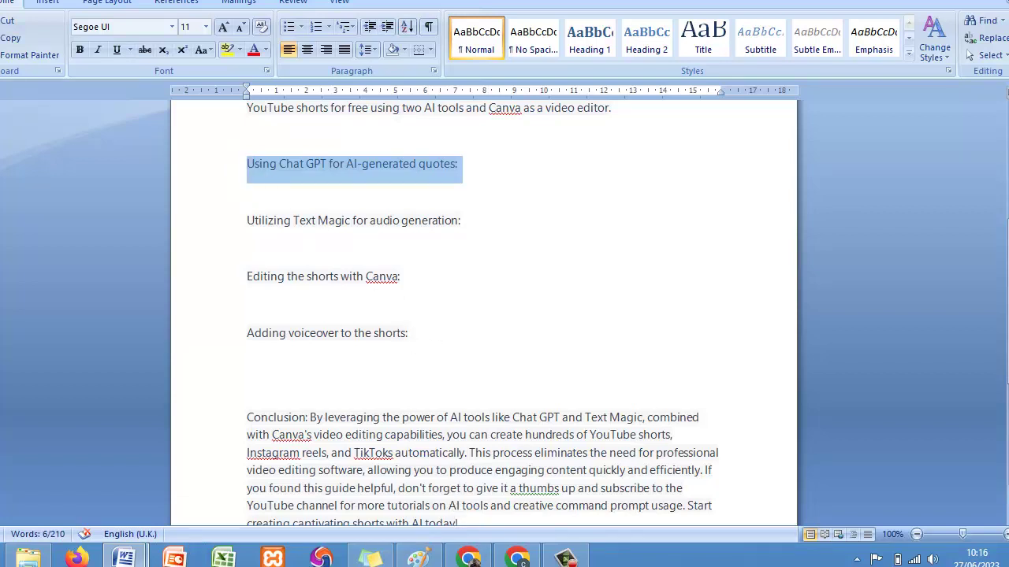
pyautogui.click(479, 177)
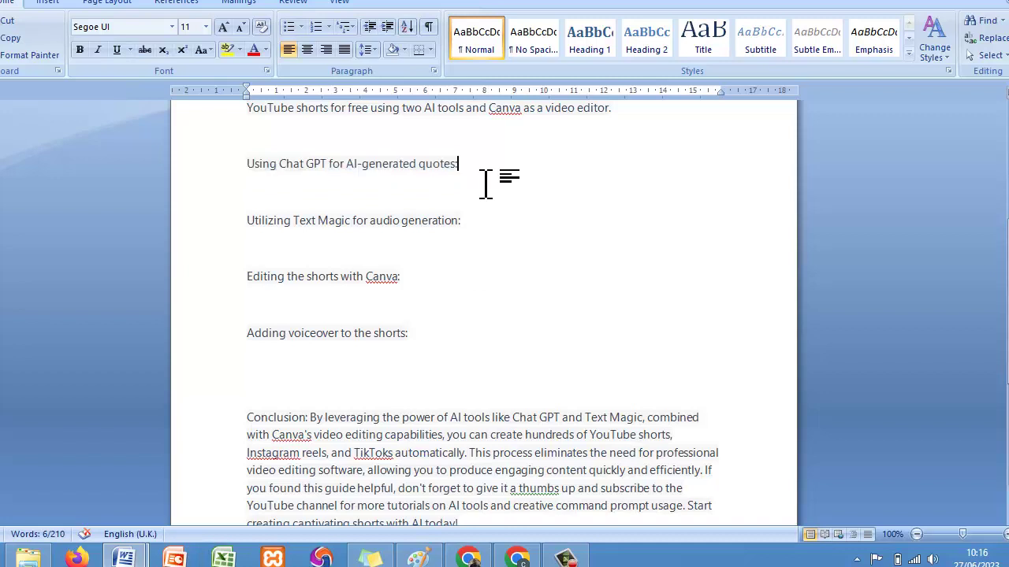
pyautogui.press('Return')
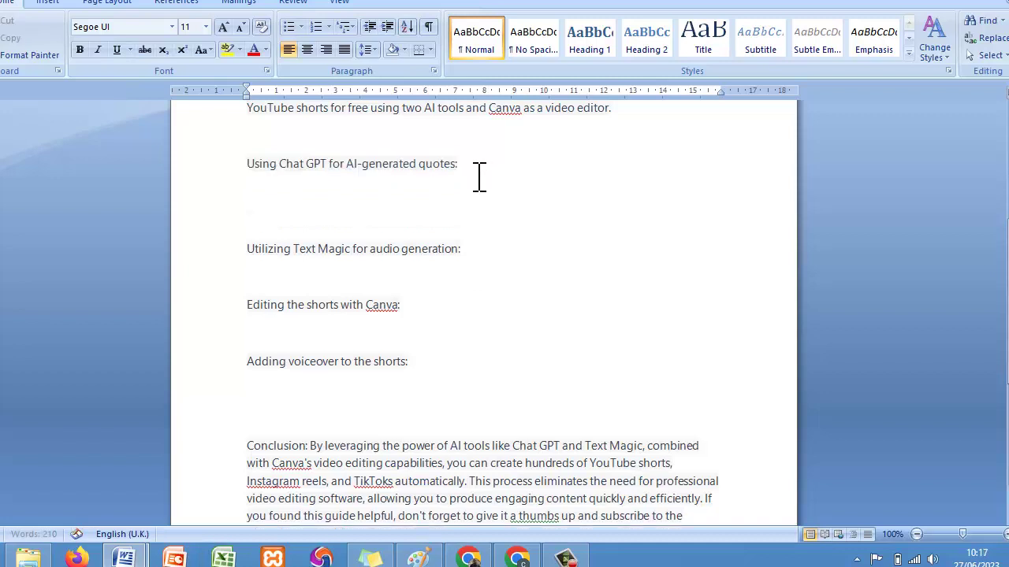
pyautogui.write('writ')
pyautogui.write('e')
pyautogui.press('BackSpace')
pyautogui.write('te')
pyautogui.press('BackSpace')
pyautogui.press('BackSpace')
pyautogui.press('BackSpace')
pyautogui.write('Using the abou')
pyautogui.press('BackSpace')
pyautogui.write('ve ')
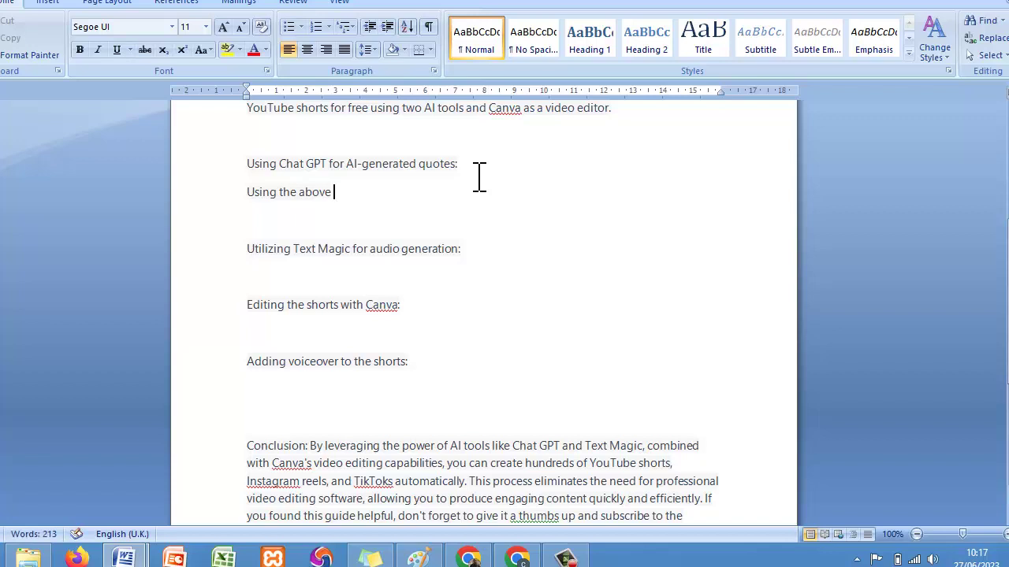
pyautogui.write('outline')
pyautogui.press('BackSpace')
pyautogui.write(', compo')
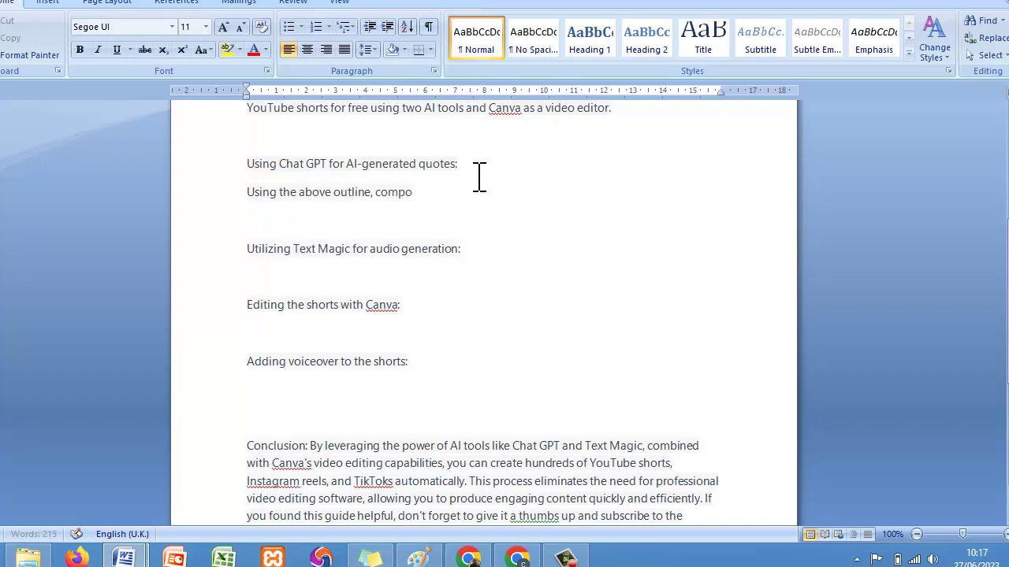
pyautogui.write('se 1a 150 words')
pyautogui.click(458, 192)
pyautogui.click(519, 197)
pyautogui.write('converting')
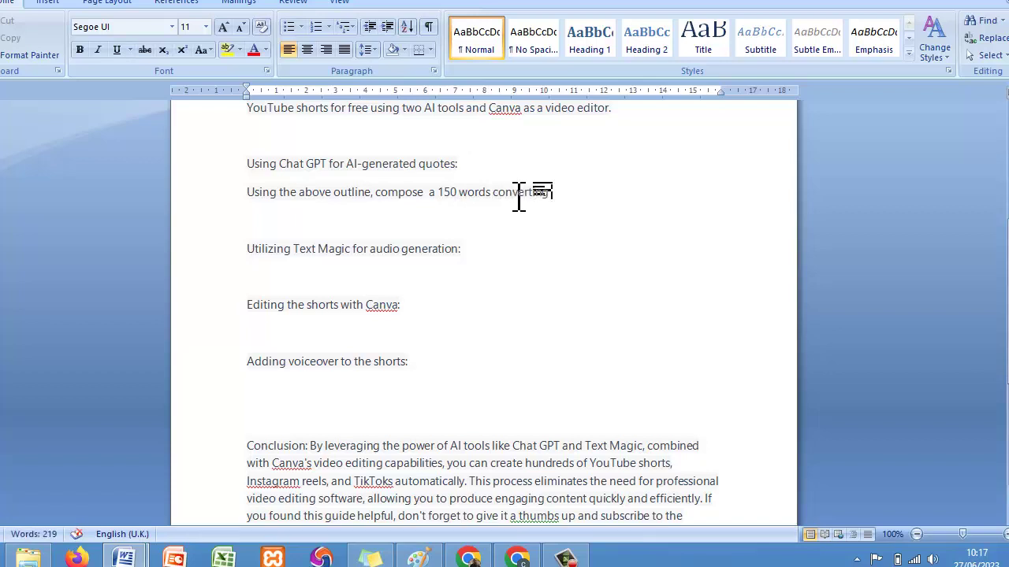
pyautogui.write(' blogpost')
# Copy the AI-generated quotes heading with its prompt line into a new ChatGPT chat, submit it and go through the response
pyautogui.moveTo(605, 197); pyautogui.dragTo(248, 164)
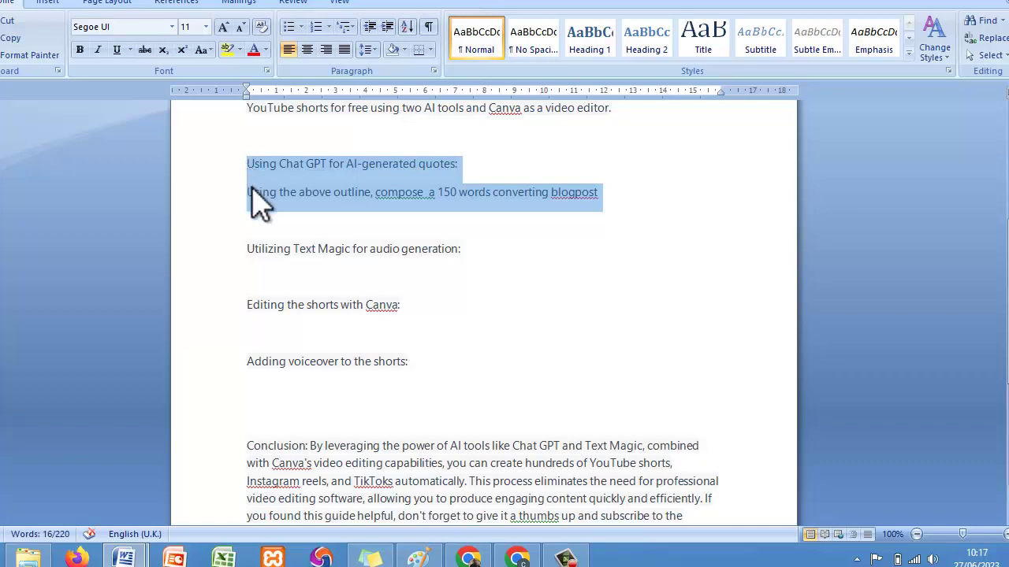
pyautogui.click(471, 558)
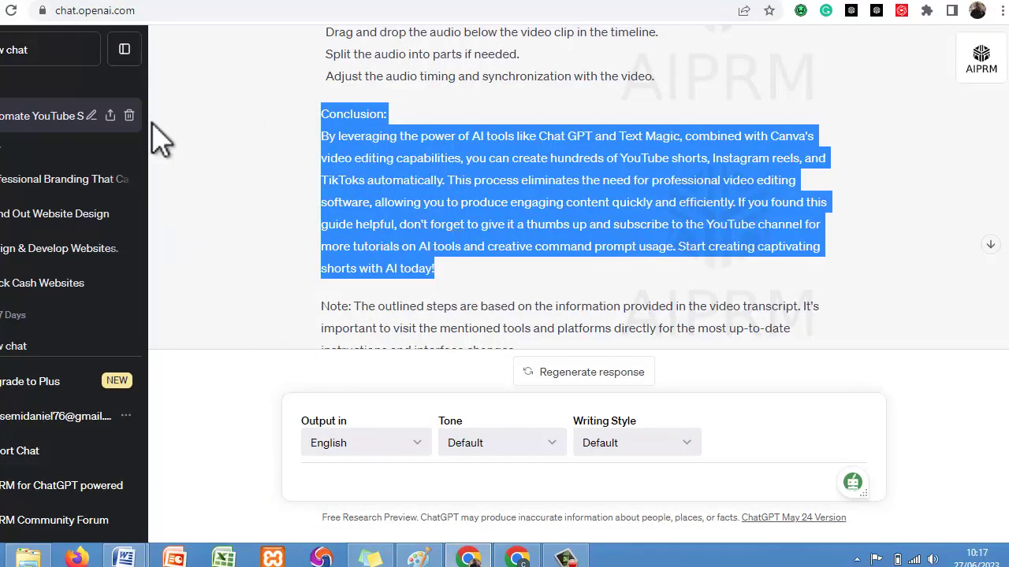
pyautogui.click(5, 64)
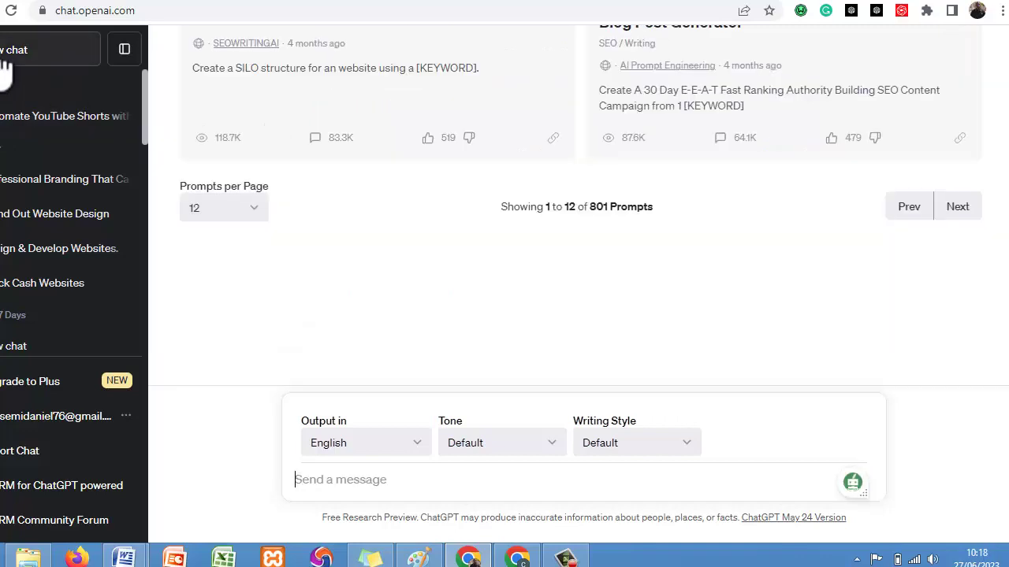
pyautogui.hotkey('ctrl', 'v')
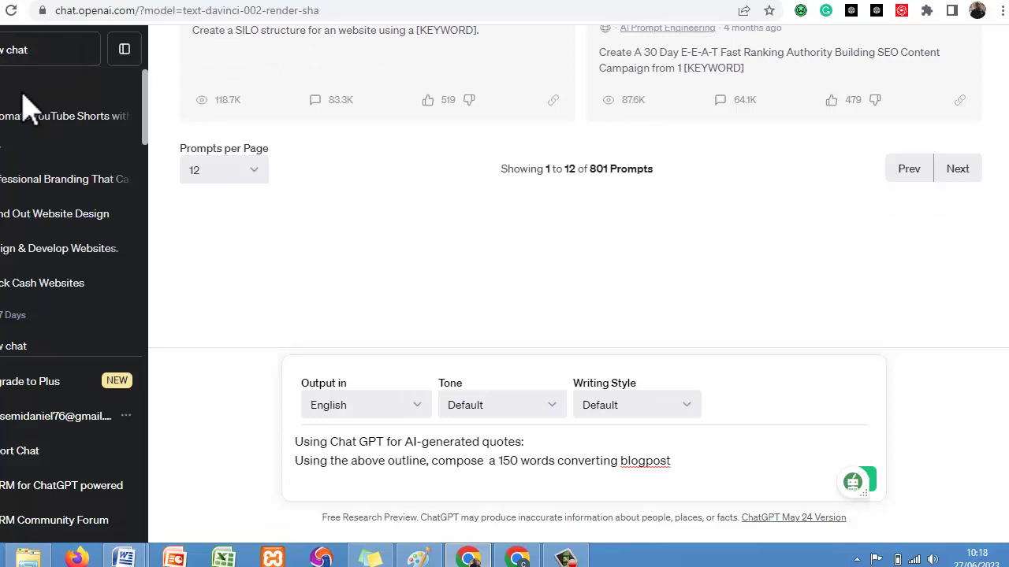
pyautogui.press('Return')
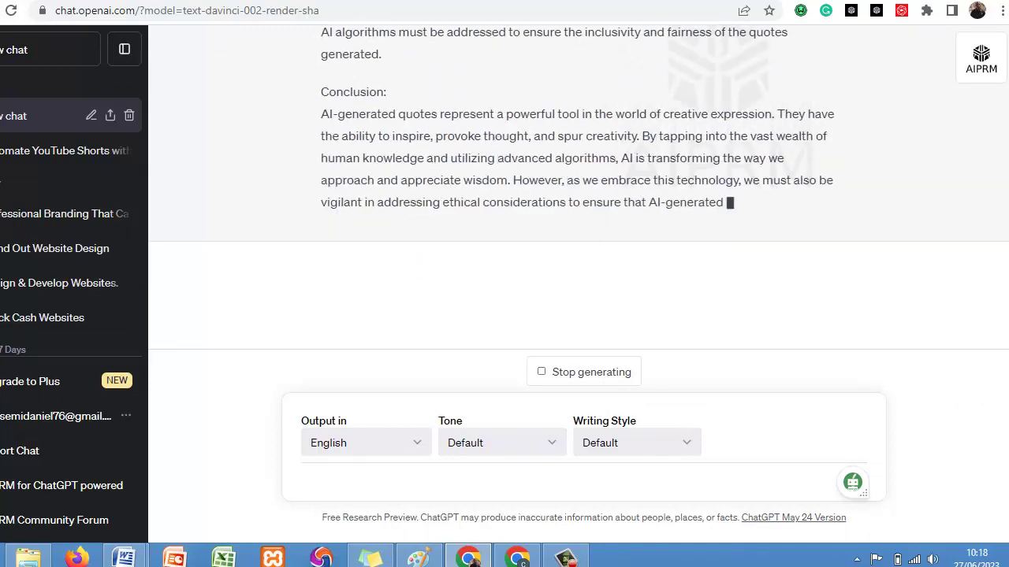
pyautogui.scroll(4, 575, 189)
pyautogui.scroll(10, 576, 190)
pyautogui.scroll(2, 575, 190)
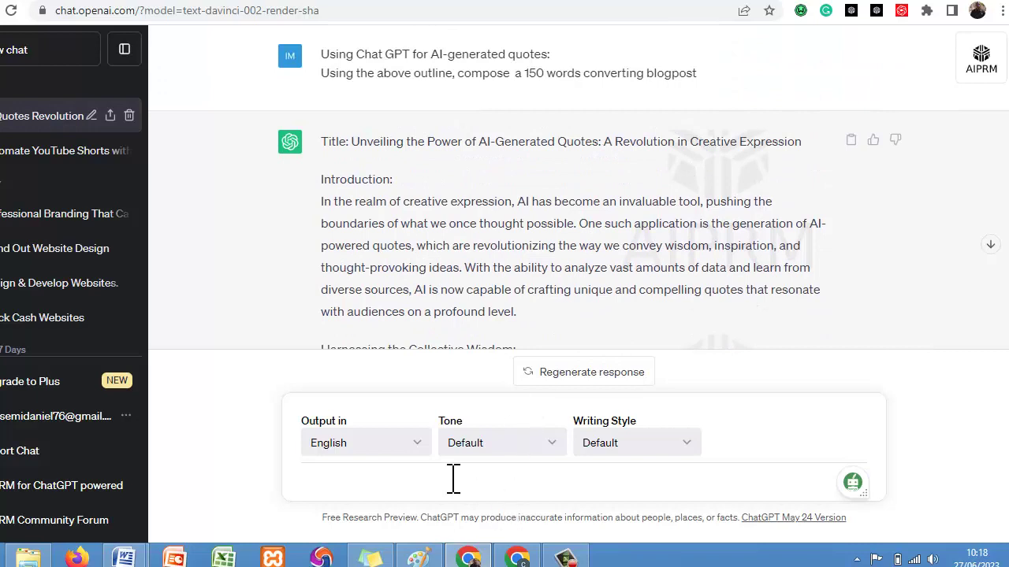
# Paste the same prompt into the ChatGPT message and cut it down to "Using Chat GPT for AI-generated quotes"
pyautogui.hotkey('ctrl', 'v')
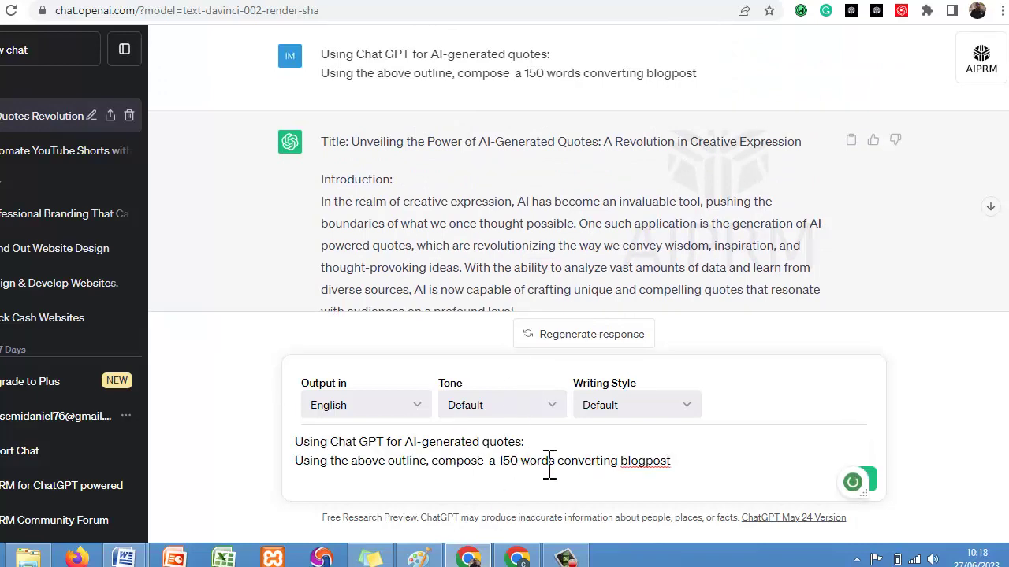
pyautogui.moveTo(682, 465); pyautogui.dragTo(301, 465)
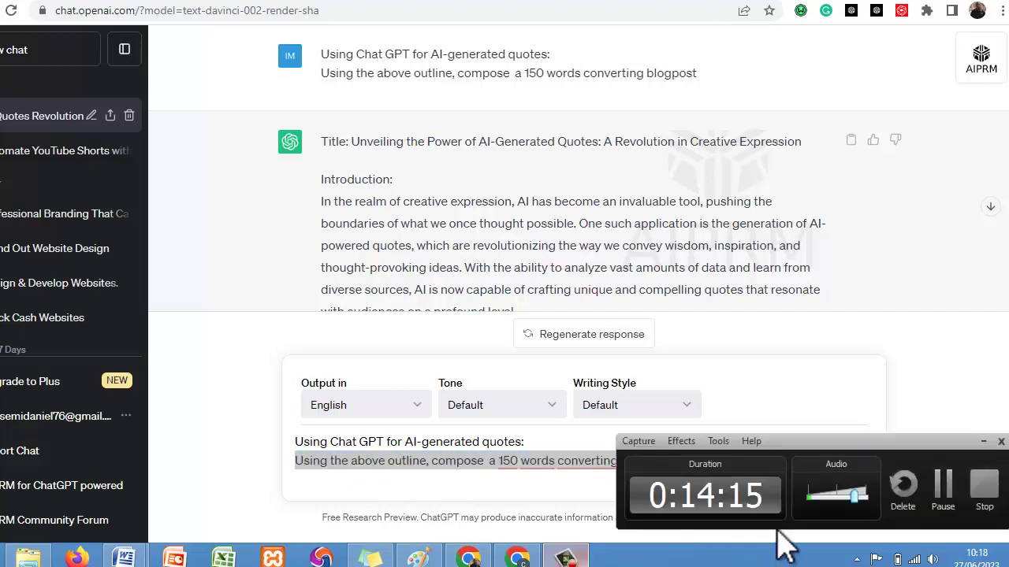
pyautogui.click(945, 492)
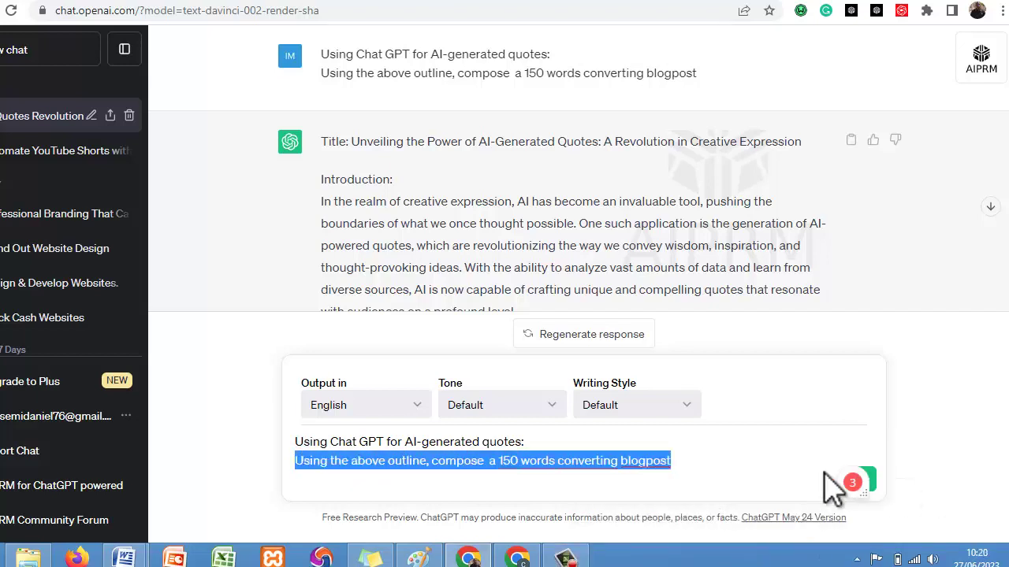
pyautogui.click(701, 465)
pyautogui.press('BackSpace')
pyautogui.press('BackSpace')
pyautogui.press('BackSpace')
pyautogui.press('BackSpace')
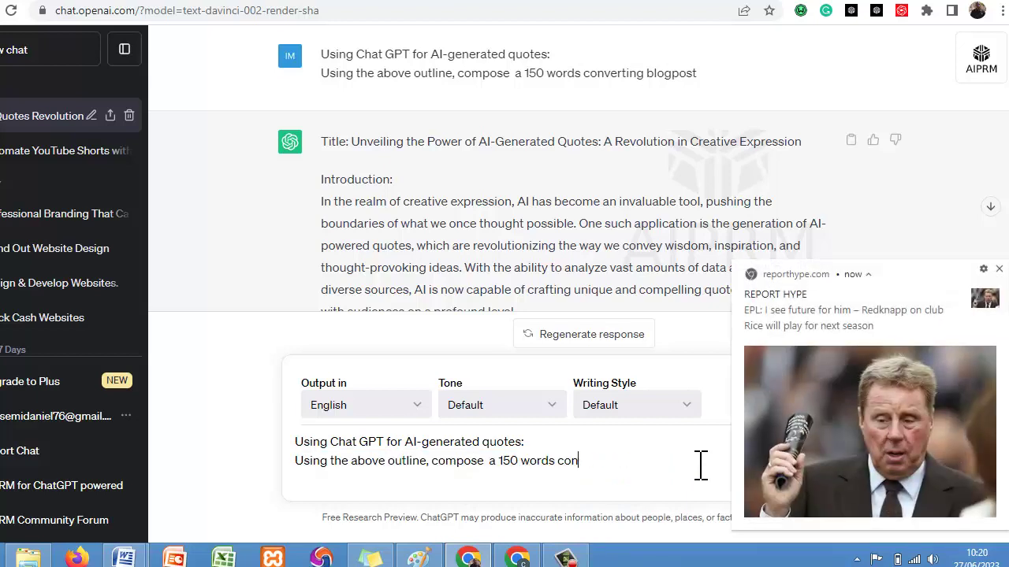
pyautogui.press('BackSpace')
pyautogui.press('BackSpace')
pyautogui.press('BackSpace')
pyautogui.press('BackSpace')
pyautogui.press('BackSpace')
pyautogui.press('BackSpace')
pyautogui.press('BackSpace')
pyautogui.press('BackSpace')
pyautogui.press('BackSpace')
pyautogui.press('BackSpace')
pyautogui.press('BackSpace')
pyautogui.press('BackSpace')
pyautogui.press('BackSpace')
pyautogui.press('BackSpace')
pyautogui.press('BackSpace')
pyautogui.press('BackSpace')
pyautogui.press('BackSpace')
pyautogui.press('BackSpace')
pyautogui.press('BackSpace')
pyautogui.press('BackSpace')
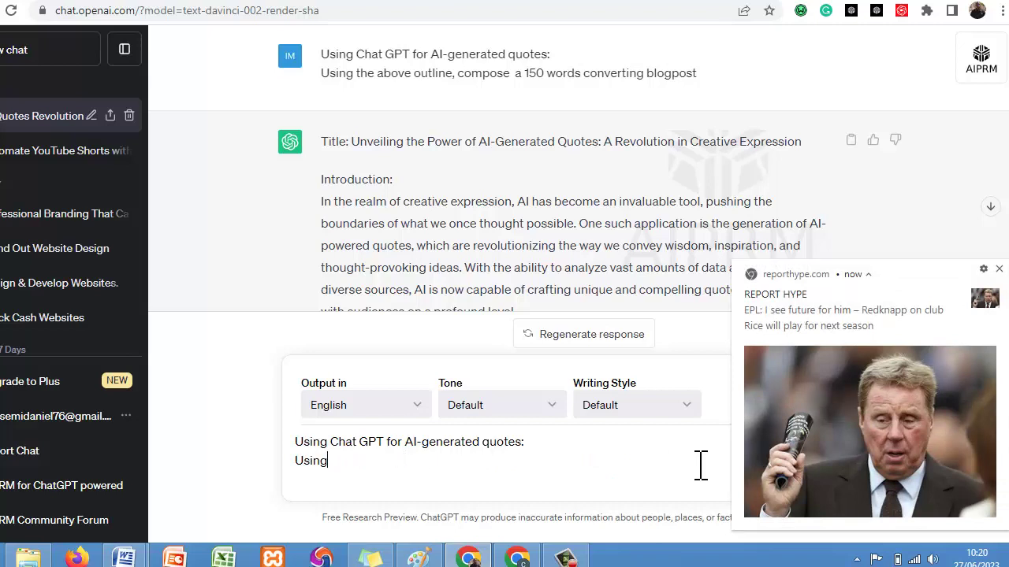
pyautogui.press('BackSpace')
pyautogui.press('BackSpace')
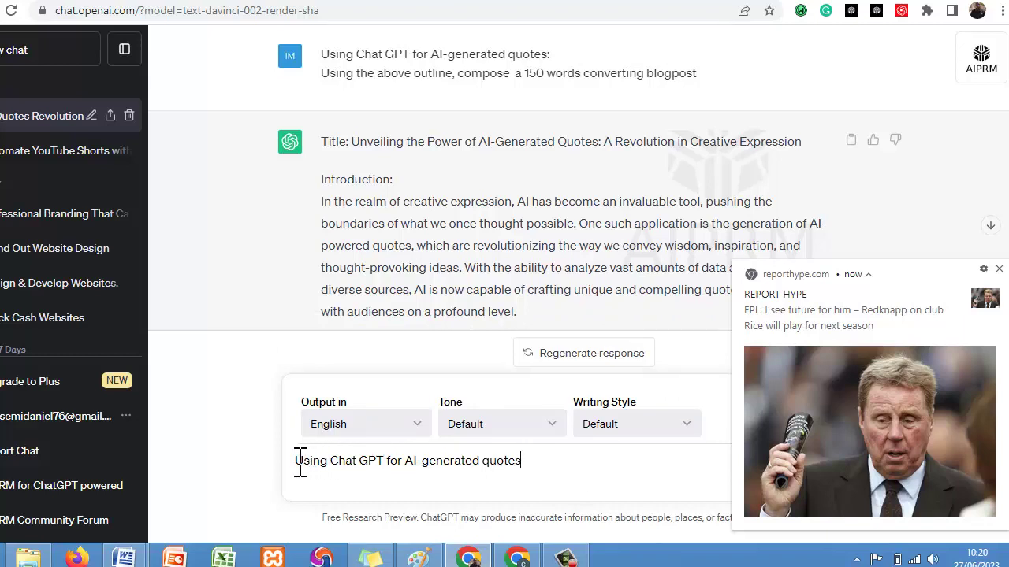
# Complete the ChatGPT prompt as "write how to Use Chat GPT for AI-generated quotes" and submit it
pyautogui.write('write h')
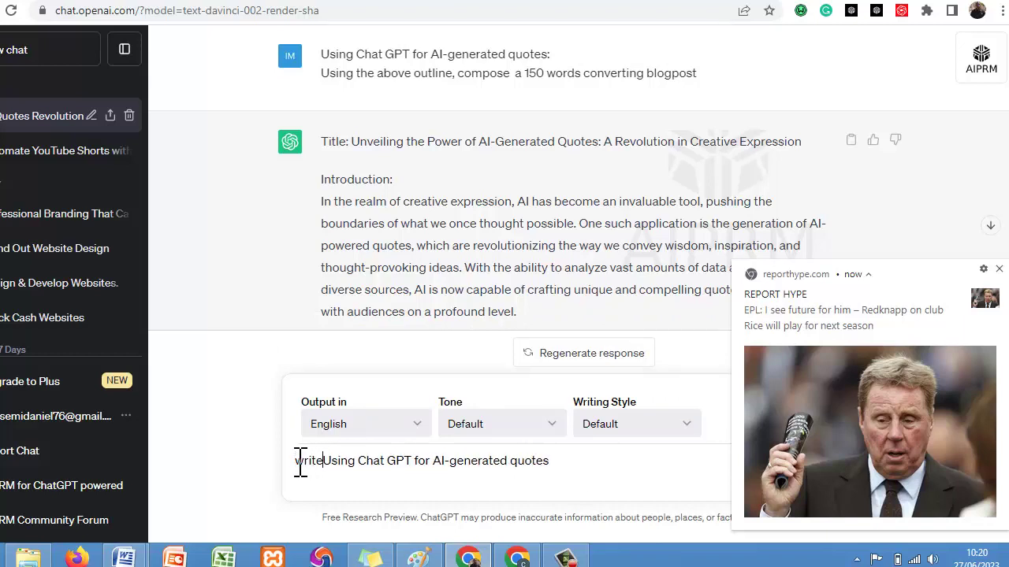
pyautogui.write('oe')
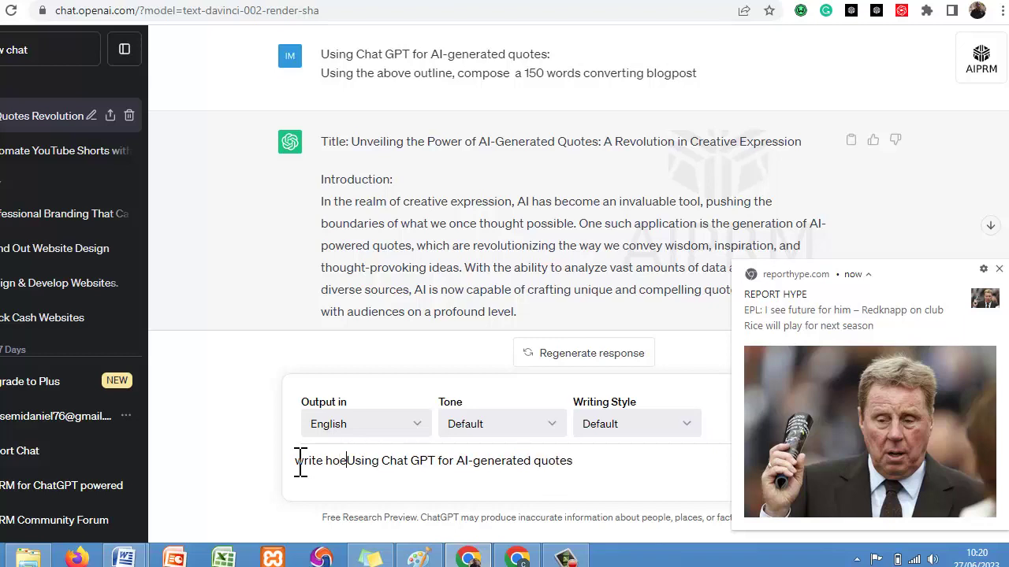
pyautogui.press('BackSpace')
pyautogui.write('w to Us')
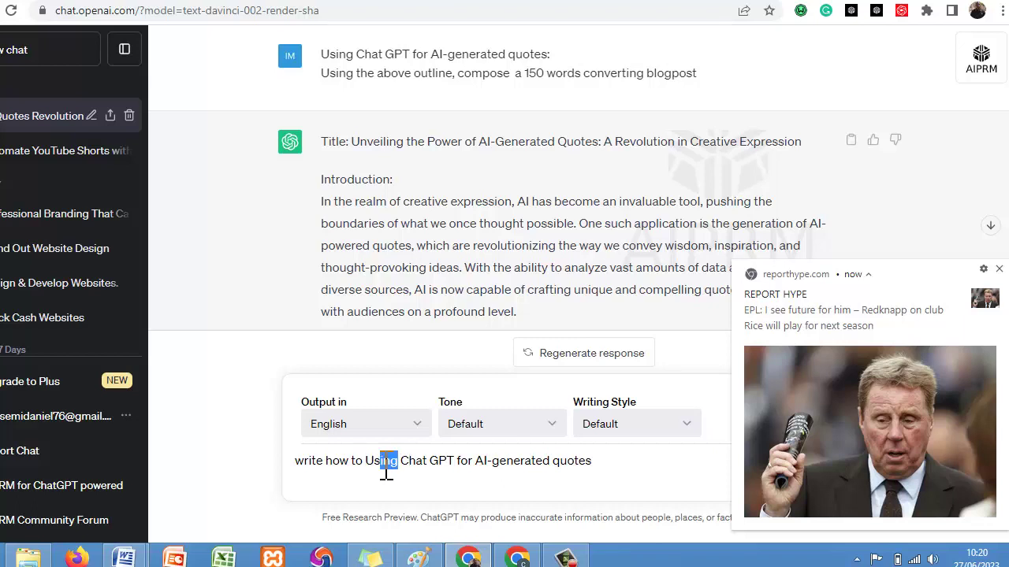
pyautogui.write('e')
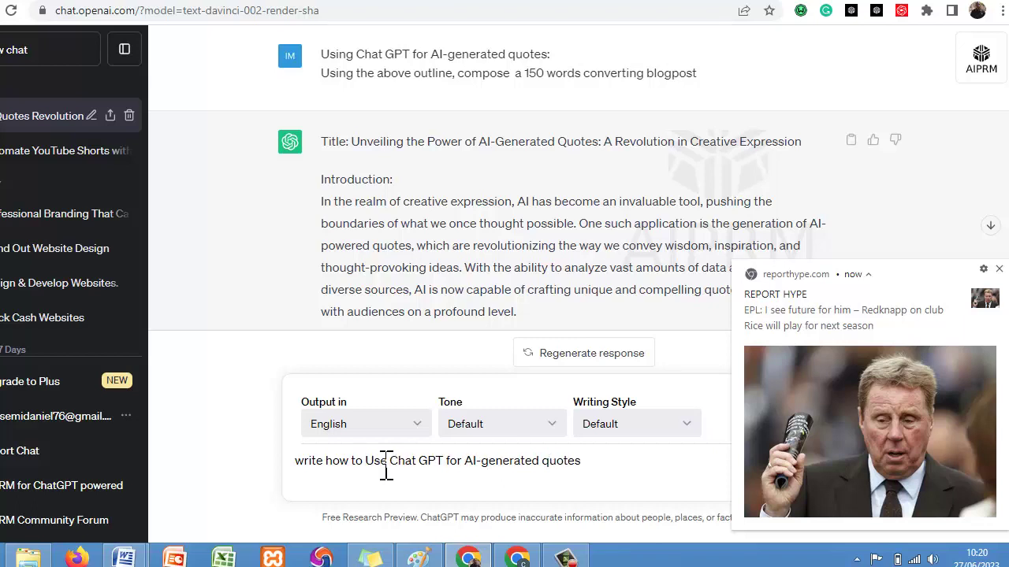
pyautogui.press('Return')
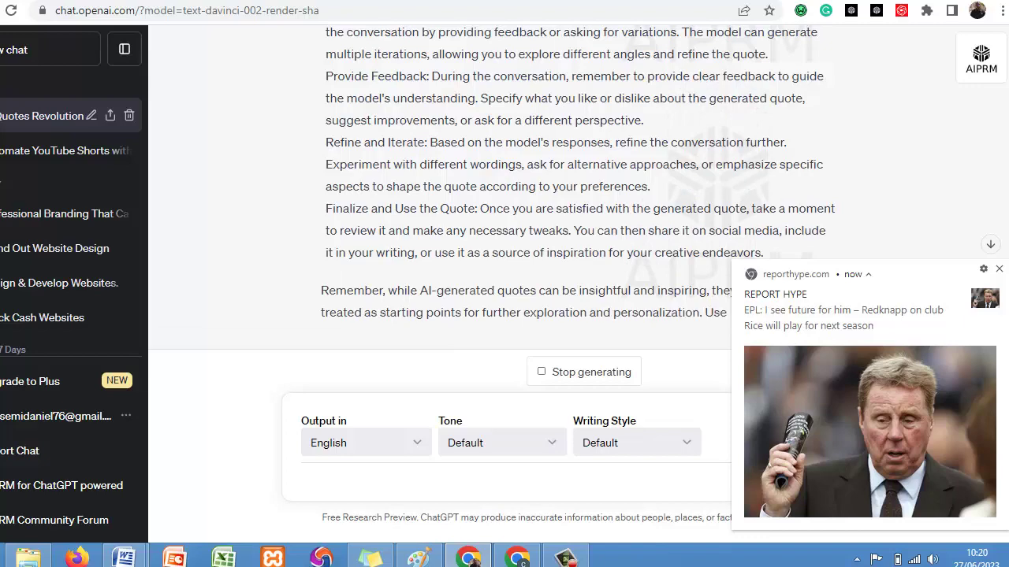
# Dismiss the news notification and copy the ChatGPT response below its title, from "AI-generated quotes offer" to the end
pyautogui.click(998, 271)
pyautogui.scroll(-3, 576, 189)
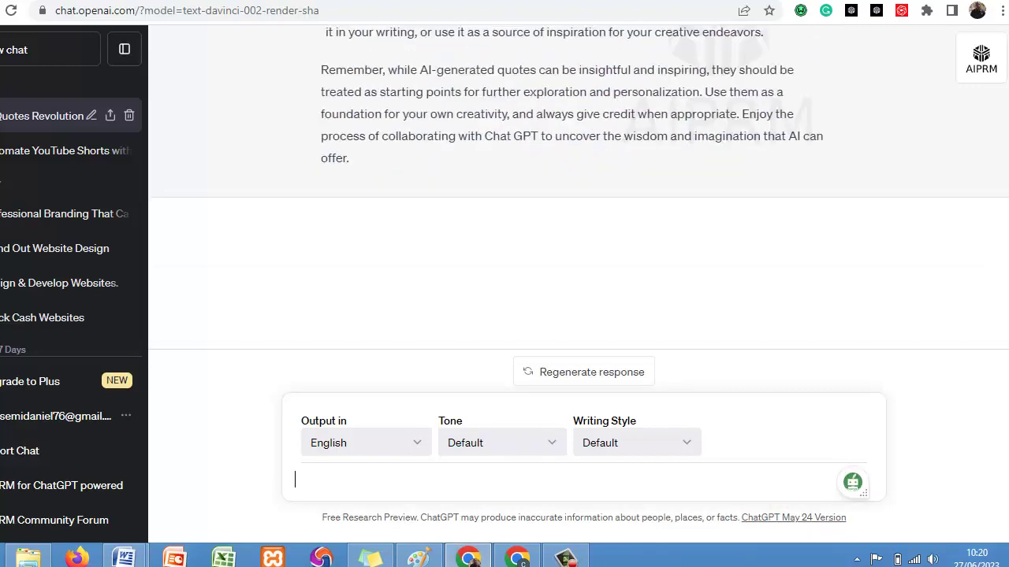
pyautogui.moveTo(362, 169); pyautogui.dragTo(320, 120)
pyautogui.rightClick(368, 139)
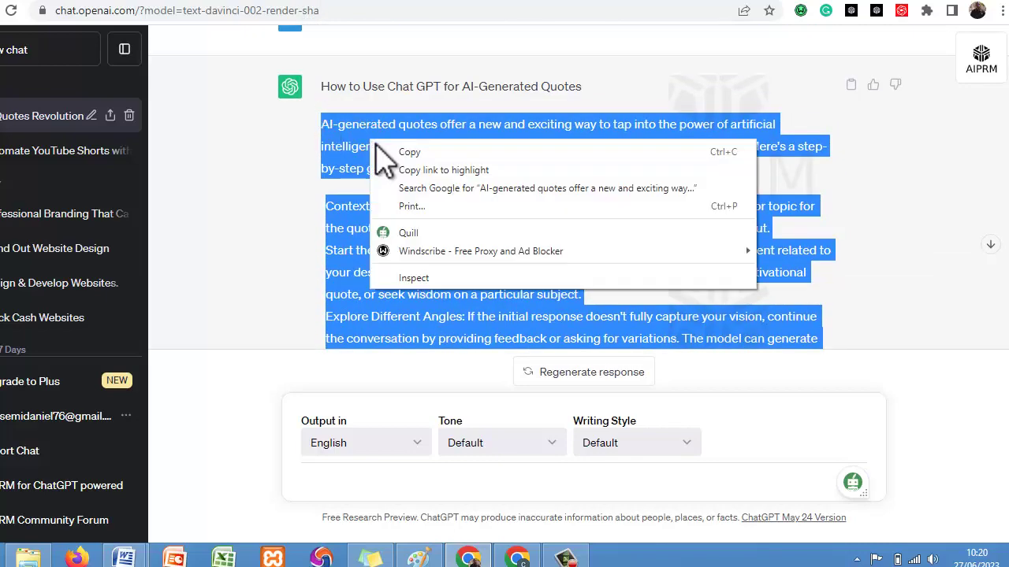
pyautogui.click(386, 151)
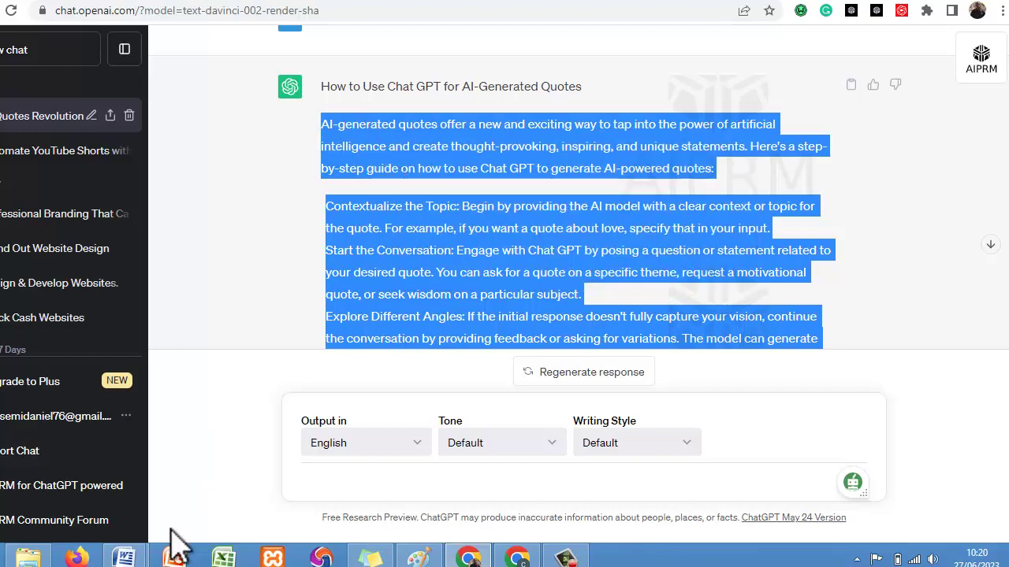
# In Word's Document2, replace the prompt line under the AI-generated quotes heading with the copied response, keeping text only
pyautogui.moveTo(127, 558)
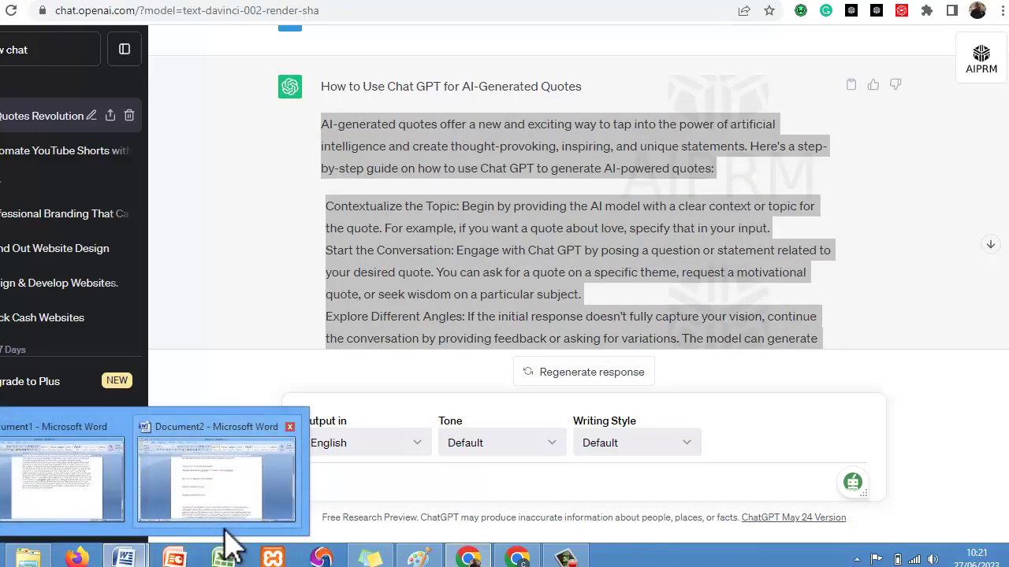
pyautogui.click(224, 500)
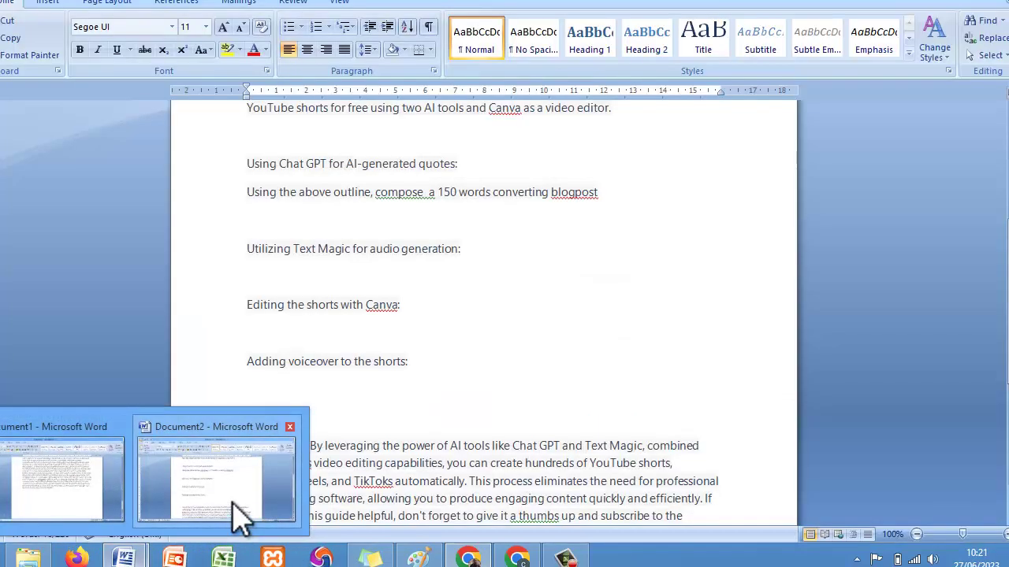
pyautogui.click(612, 194)
pyautogui.moveTo(611, 195); pyautogui.dragTo(261, 202)
pyautogui.press('Delete')
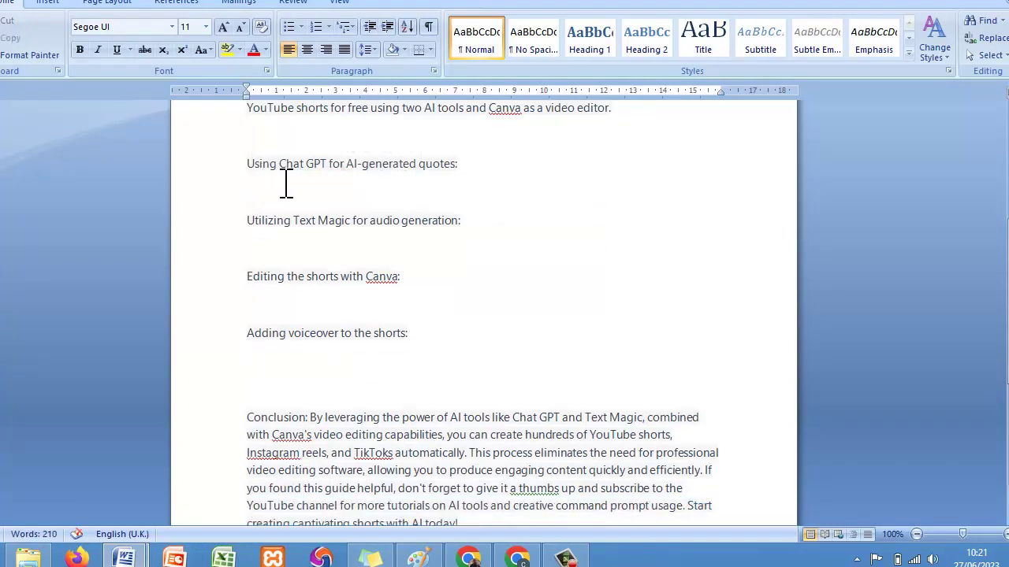
pyautogui.hotkey('ctrl', 'v')
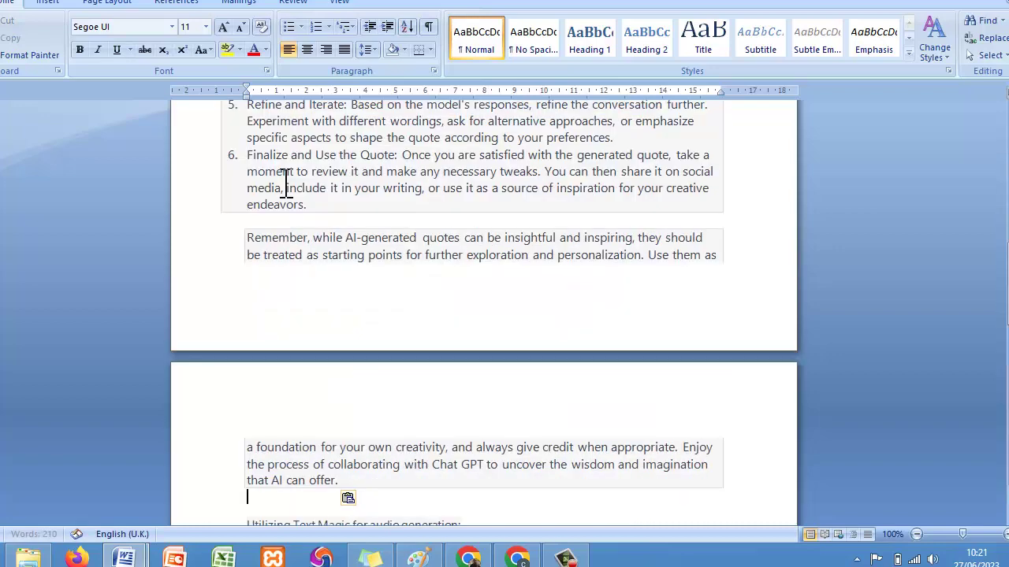
pyautogui.click(351, 499)
pyautogui.click(387, 443)
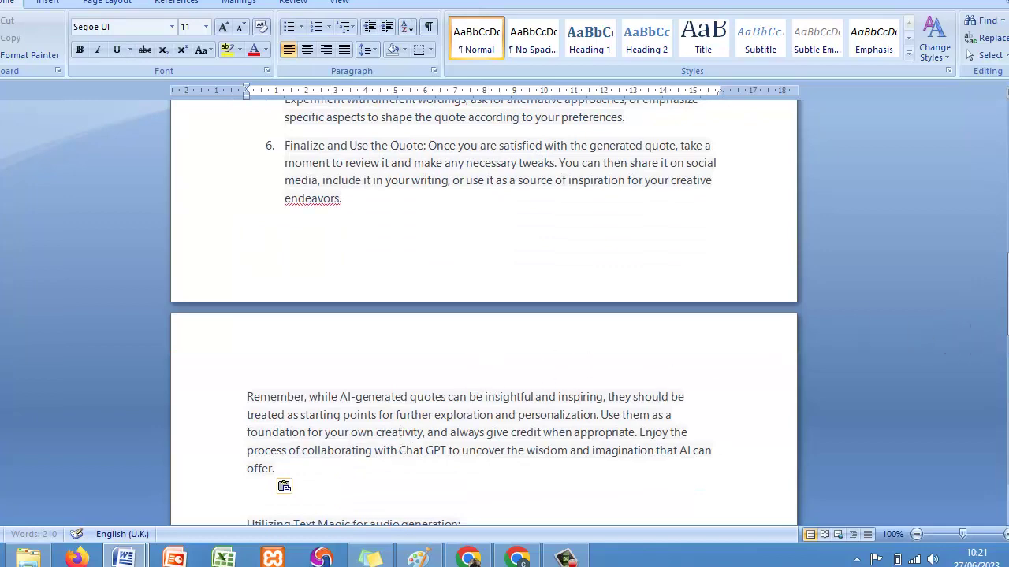
# Change the "Using Chat GPT for AI-generated quotes" heading to uppercase and make it bold
pyautogui.scroll(8, 484, 315)
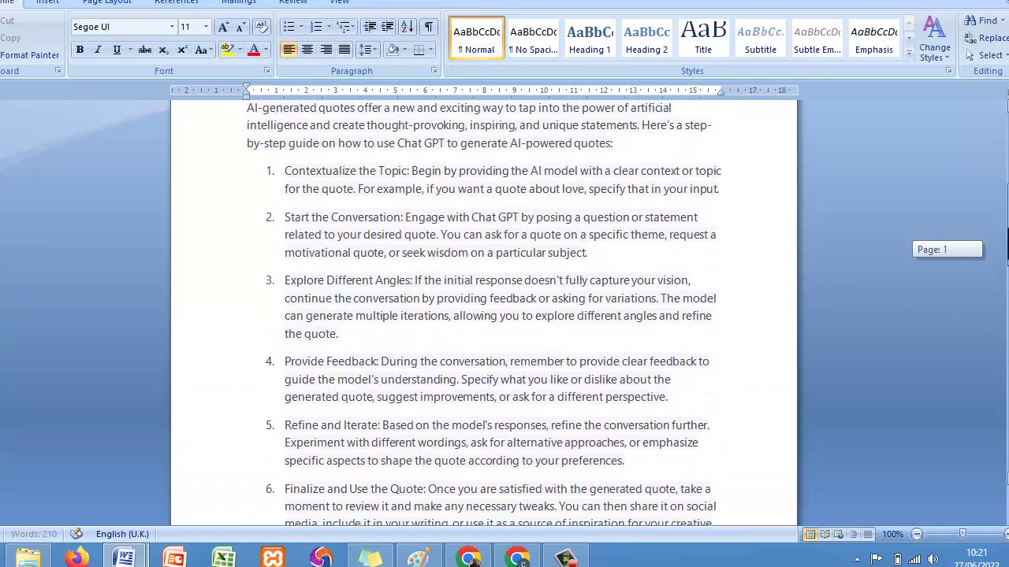
pyautogui.scroll(2, 484, 315)
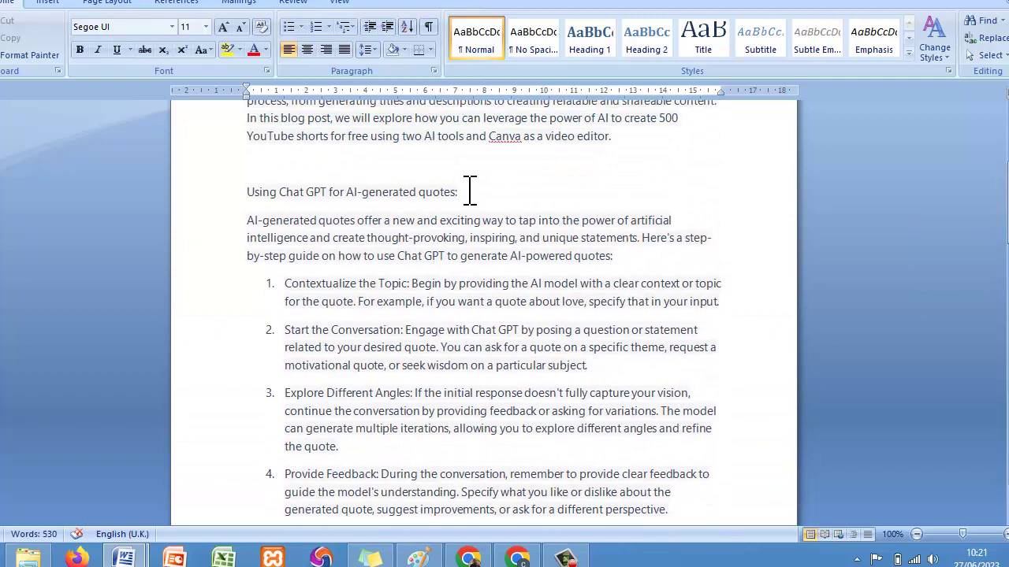
pyautogui.moveTo(465, 189); pyautogui.dragTo(282, 178)
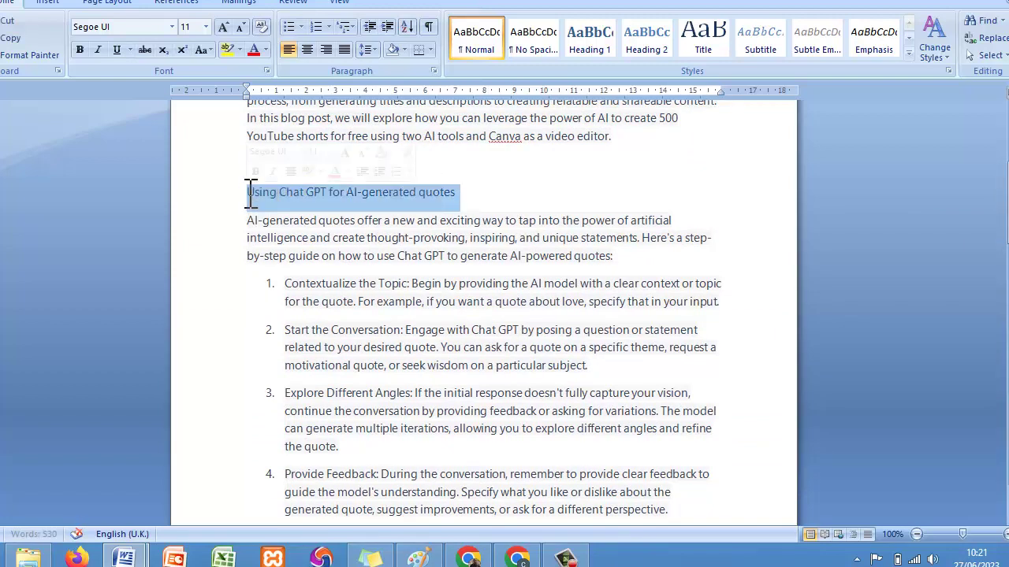
pyautogui.click(211, 49)
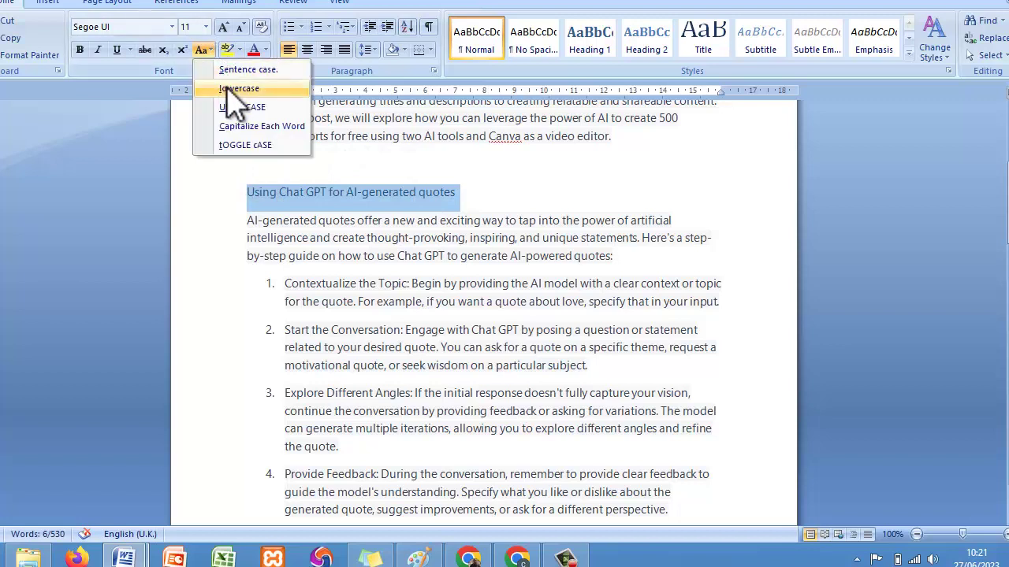
pyautogui.click(236, 108)
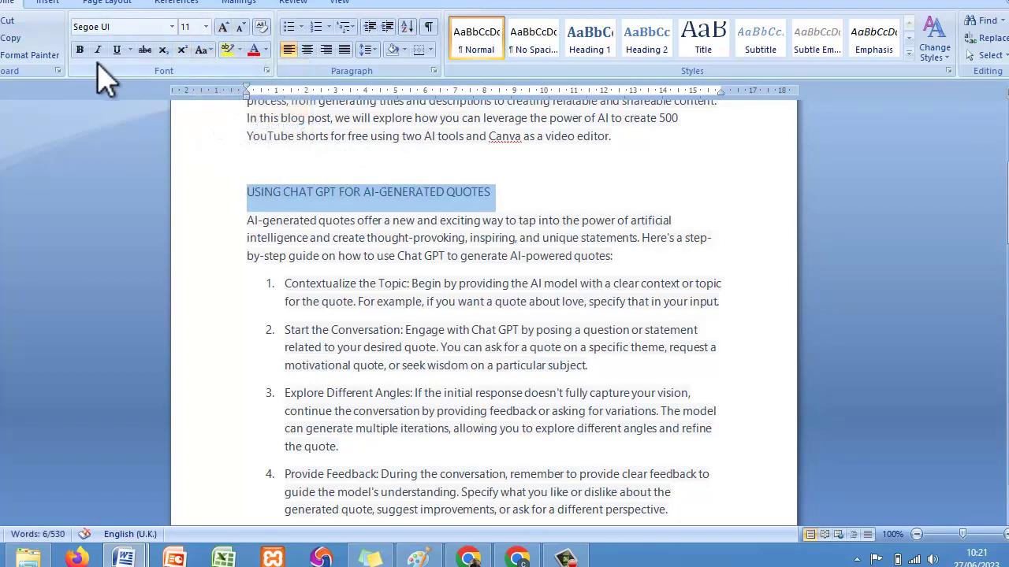
pyautogui.click(79, 50)
# Copy the heading "Utilizing Text Magic for audio generation:" from Word into the ChatGPT message
pyautogui.moveTo(1007, 212); pyautogui.dragTo(1007, 312)
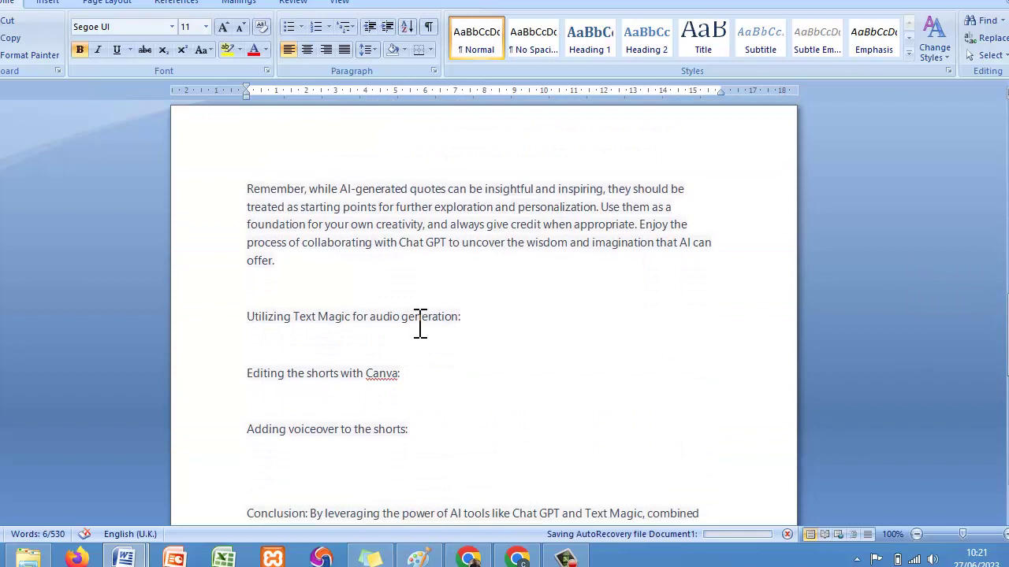
pyautogui.keyDown('shift'); pyautogui.click(246, 316); pyautogui.keyUp('shift')
pyautogui.hotkey('ctrl', 'c')
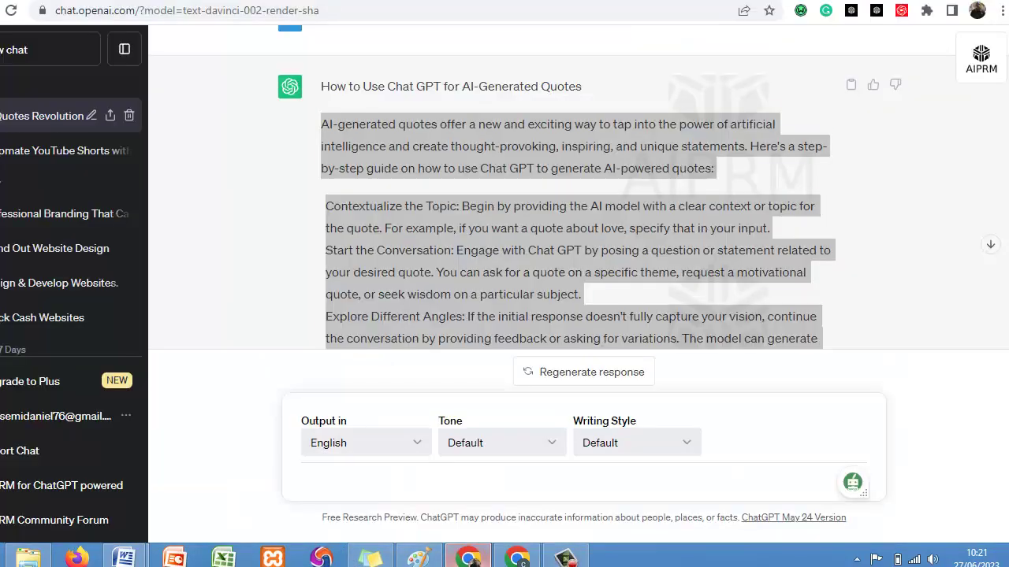
pyautogui.click(469, 558)
pyautogui.click(380, 478)
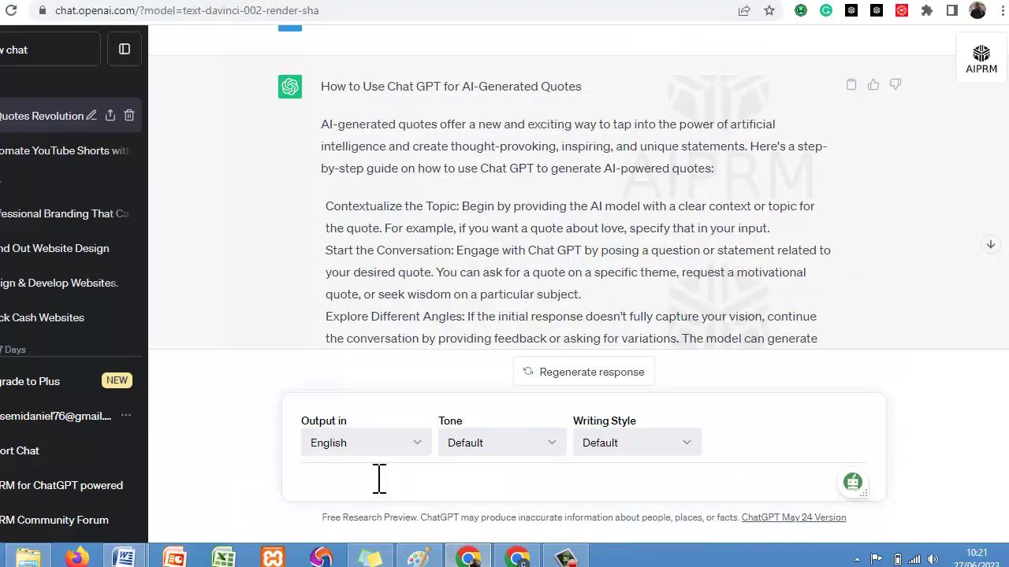
pyautogui.hotkey('ctrl', 'v')
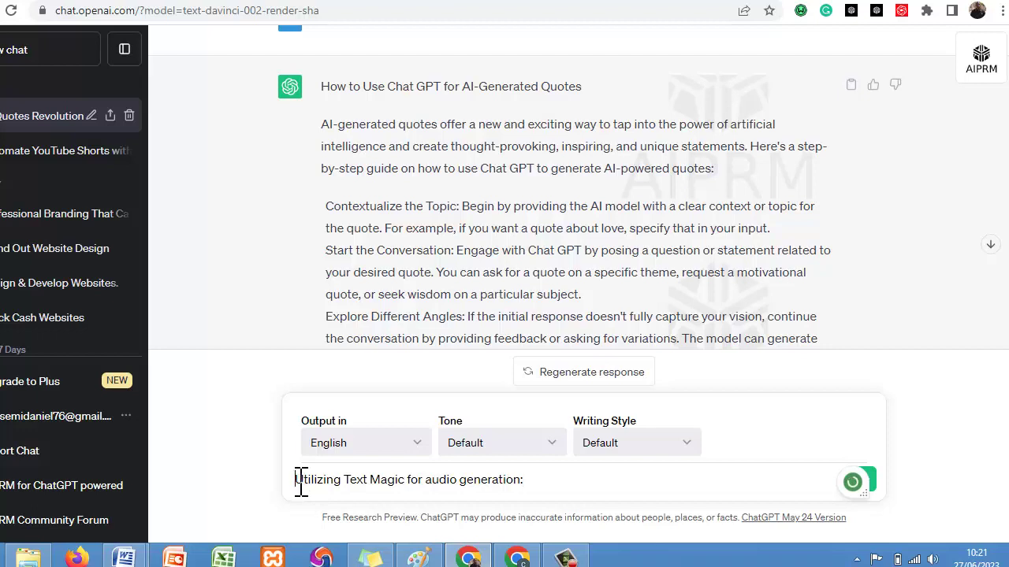
# Turn the pasted heading into the prompt write on "Utilizing Text Magic for audio generation" and submit it
pyautogui.click(298, 479)
pyautogui.write('write on')
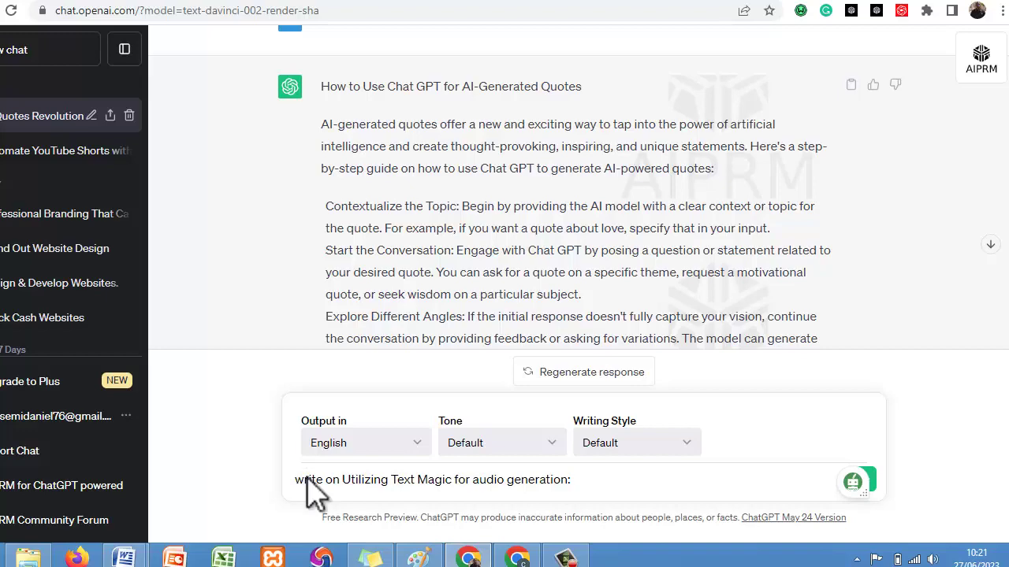
pyautogui.hotkey('ctrl', 'Tab')
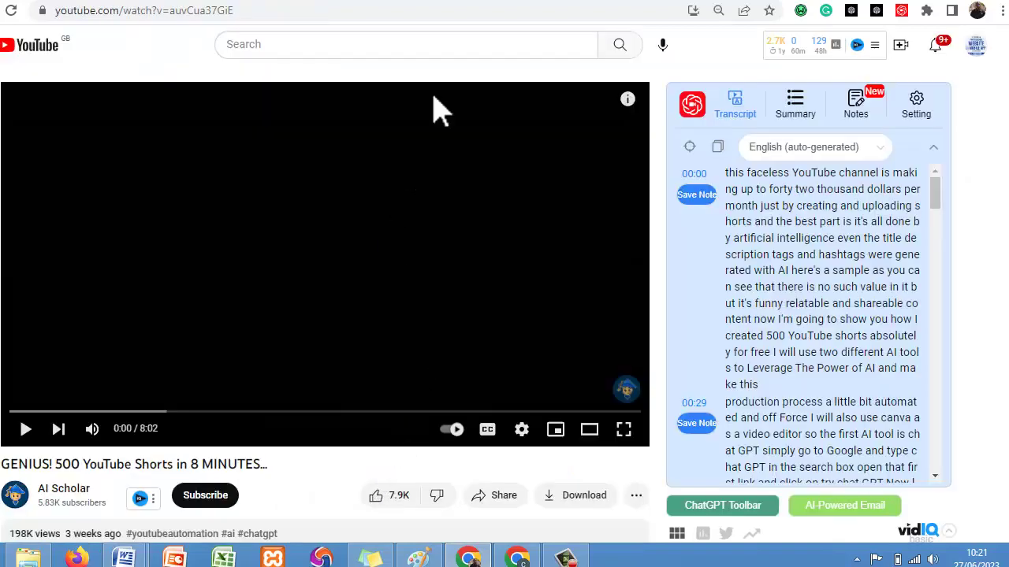
pyautogui.click(685, 0)
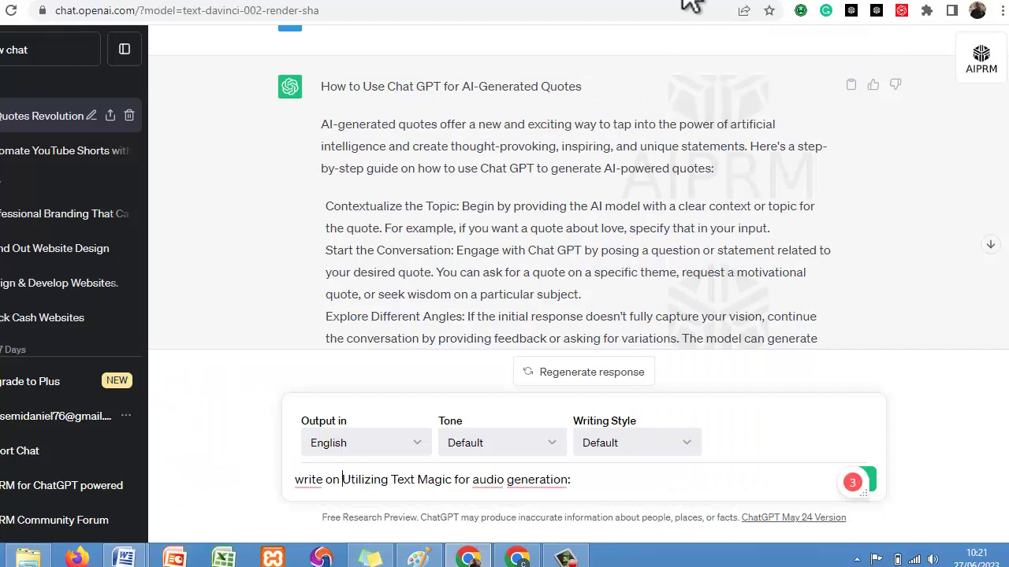
pyautogui.write('"')
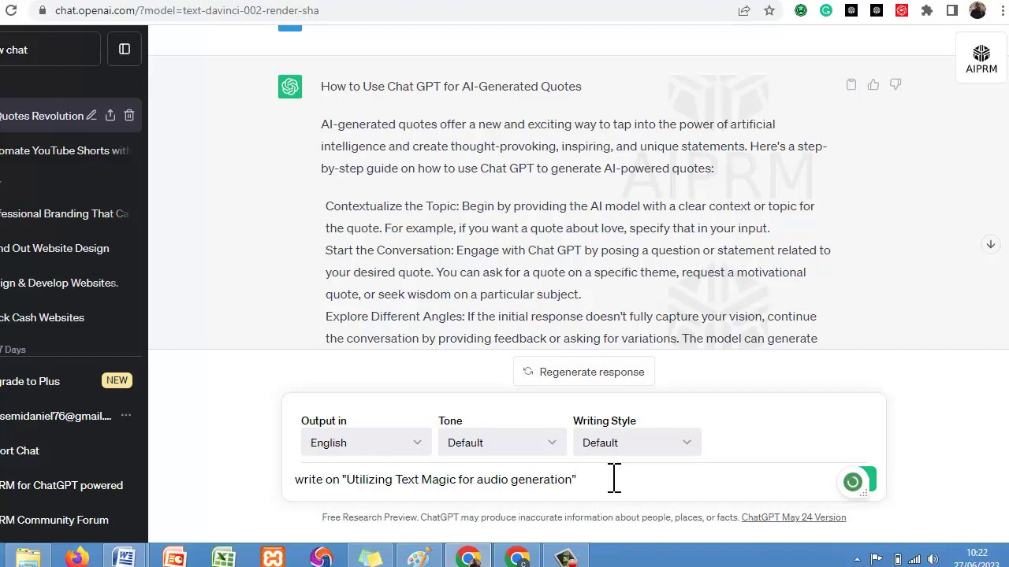
pyautogui.press('Return')
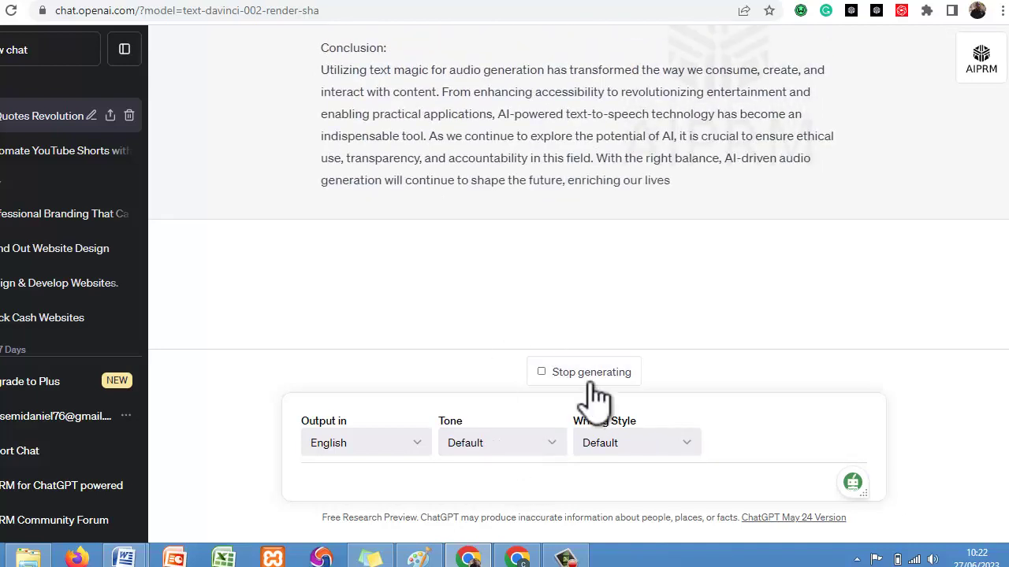
# Start a new ChatGPT chat and submit the prompt "write 100 words on Utilizing Text Magic for audio generation"
pyautogui.click(31, 69)
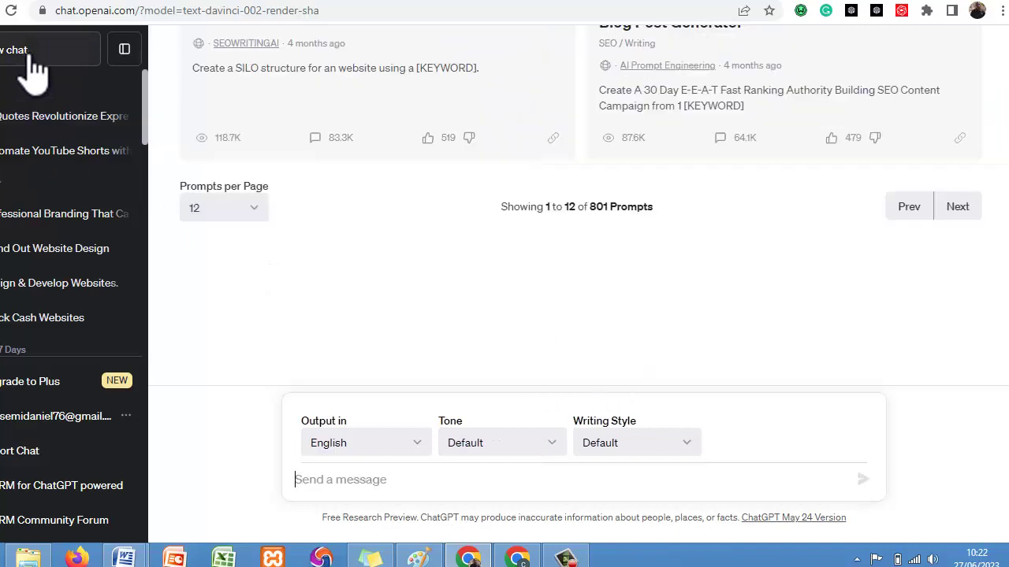
pyautogui.hotkey('ctrl', 'v')
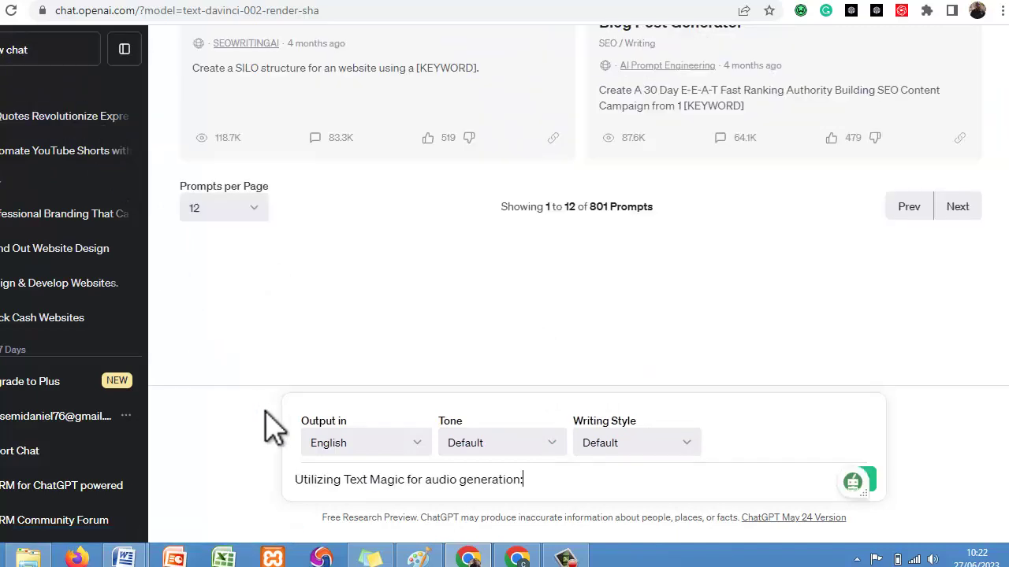
pyautogui.click(302, 480)
pyautogui.write('write ')
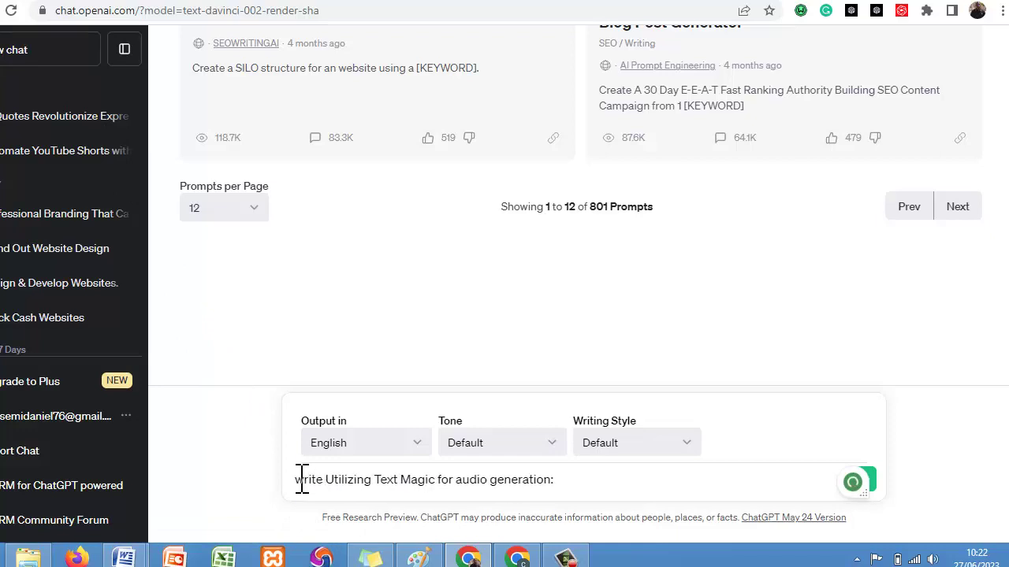
pyautogui.write('100 words')
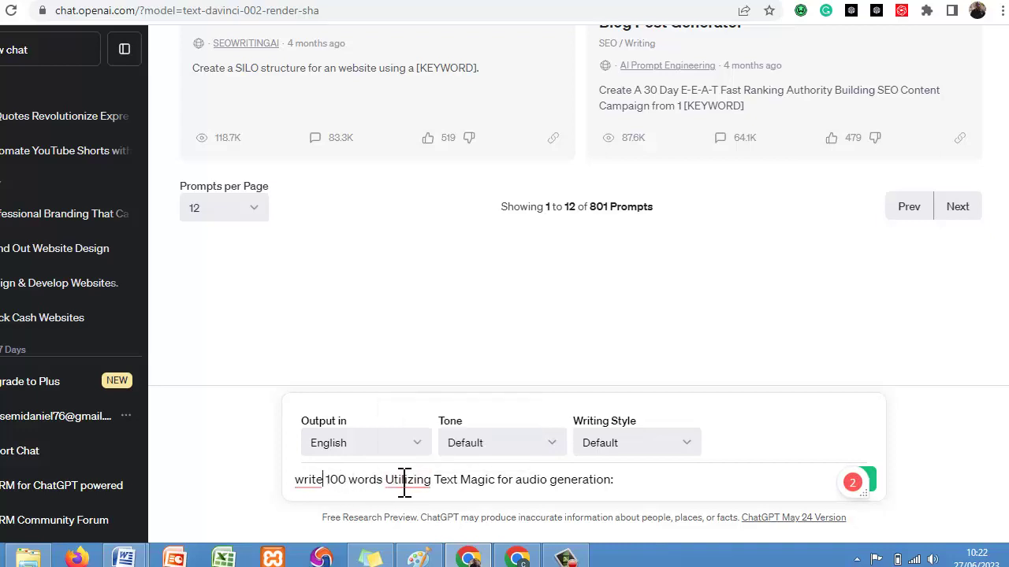
pyautogui.moveTo(409, 482)
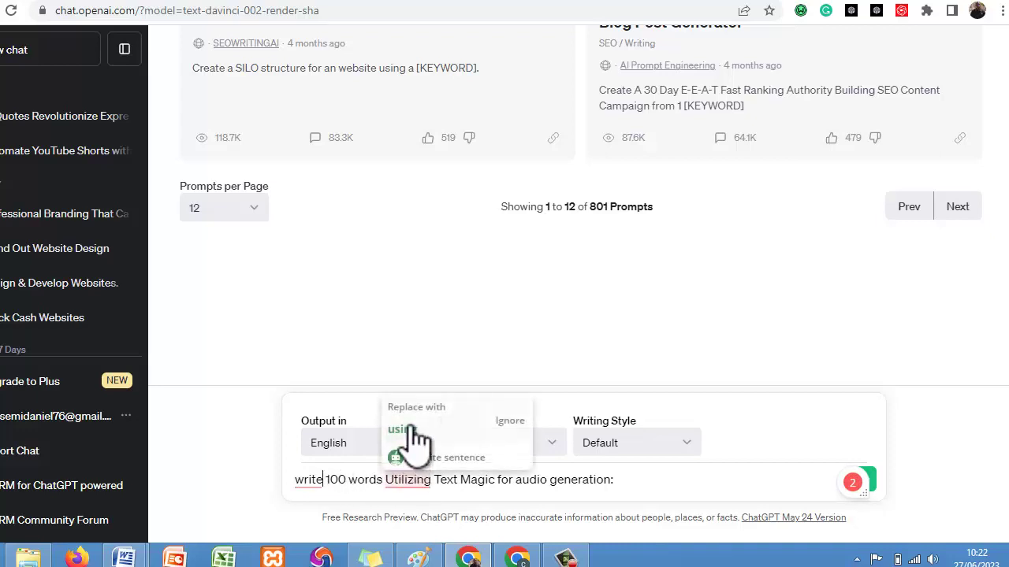
pyautogui.click(386, 480)
pyautogui.write('on')
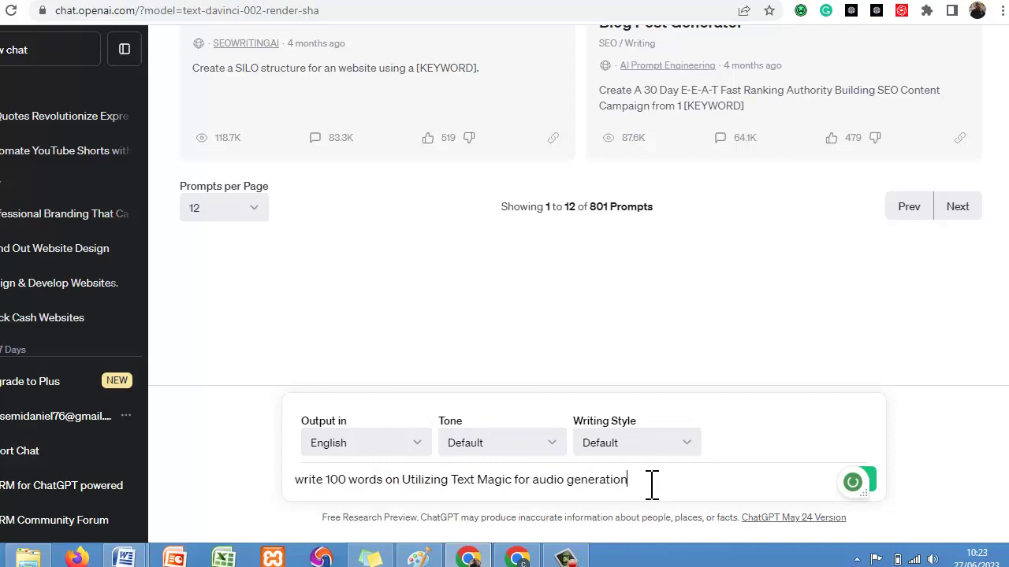
pyautogui.press('Return')
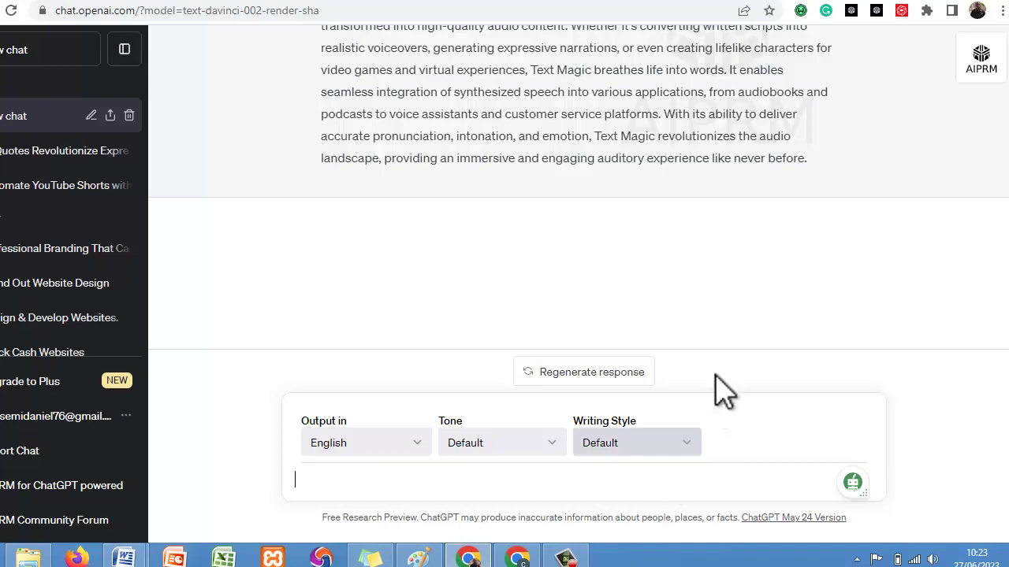
# Copy ChatGPT's whole paragraph on Text Magic for audio generation and switch to the blog post document in Word
pyautogui.moveTo(807, 158); pyautogui.dragTo(325, 95)
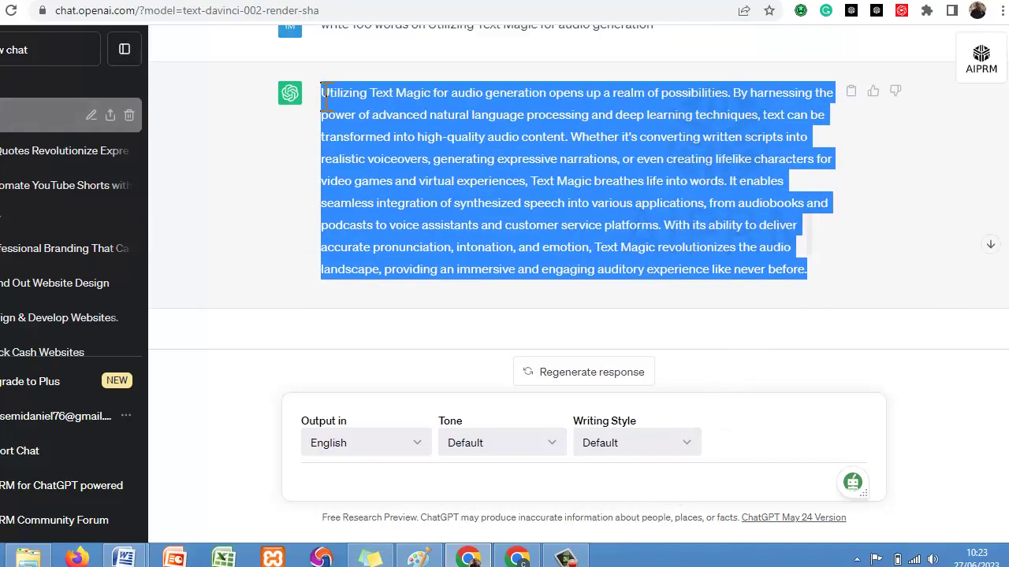
pyautogui.rightClick(388, 125)
pyautogui.click(426, 129)
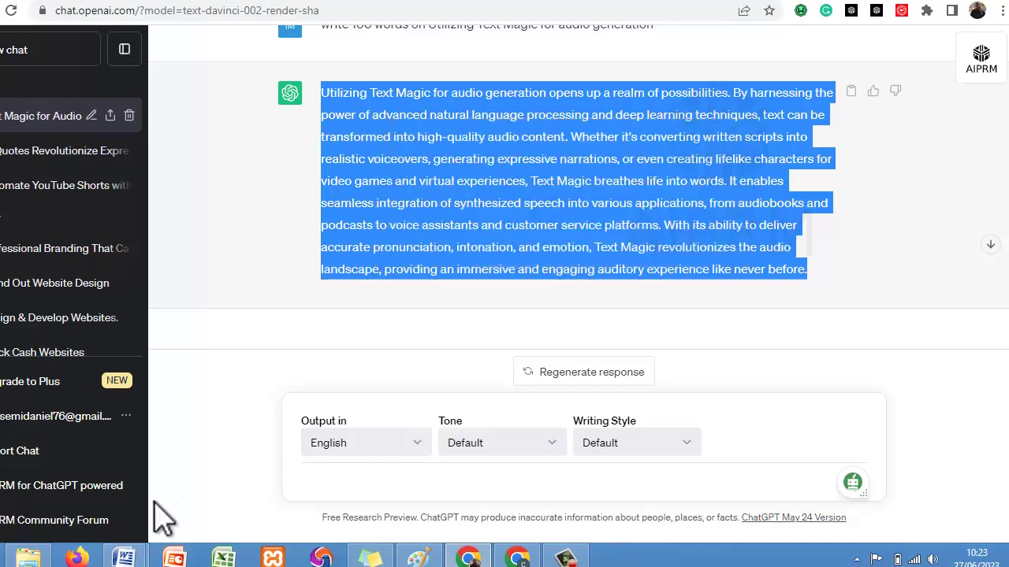
pyautogui.click(126, 556)
pyautogui.click(249, 474)
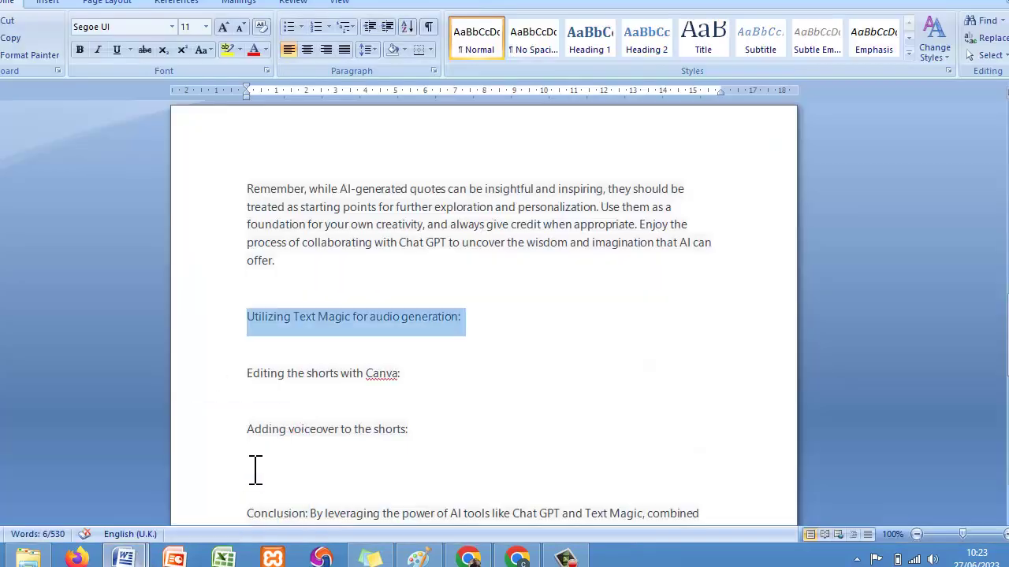
# Paste the copied paragraph on a new line under the "Utilizing Text Magic for audio generation:" heading, using Match Destination Formatting
pyautogui.click(498, 325)
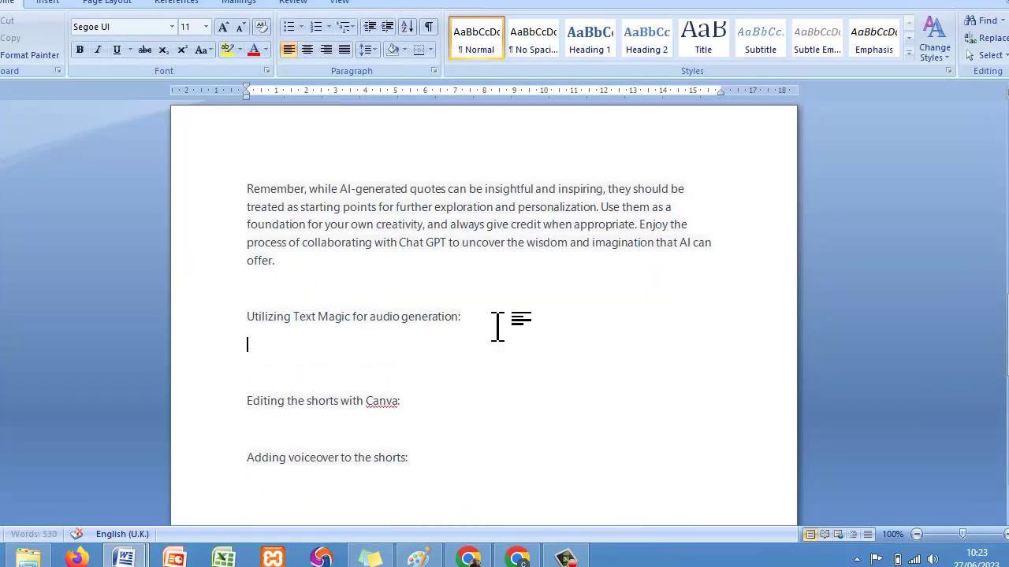
pyautogui.hotkey('ctrl', 'v')
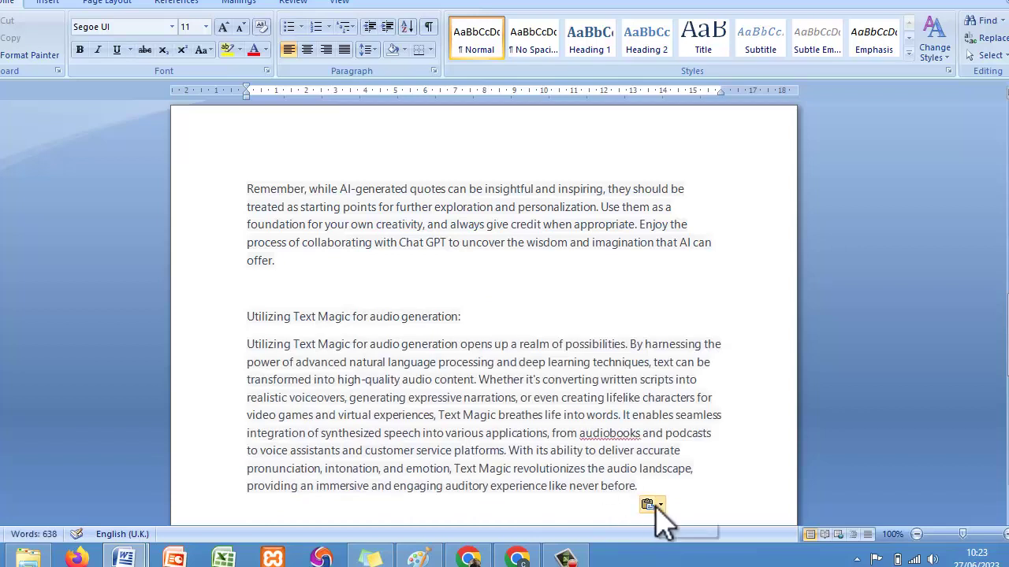
pyautogui.click(648, 505)
pyautogui.click(684, 448)
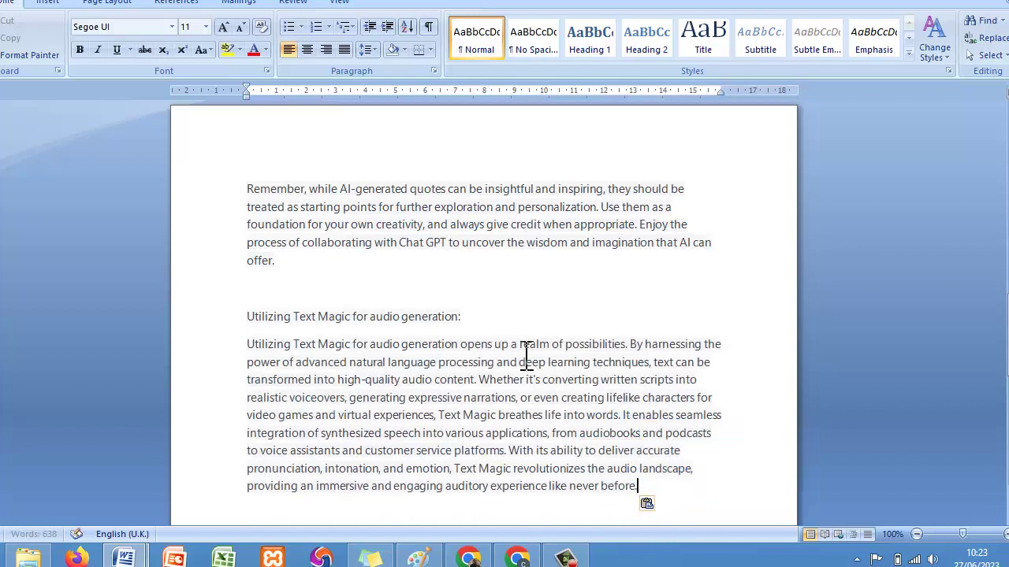
# Remove the colon from the Text Magic heading, capitalize each word, make it bold, and add a blank line below it
pyautogui.click(496, 321)
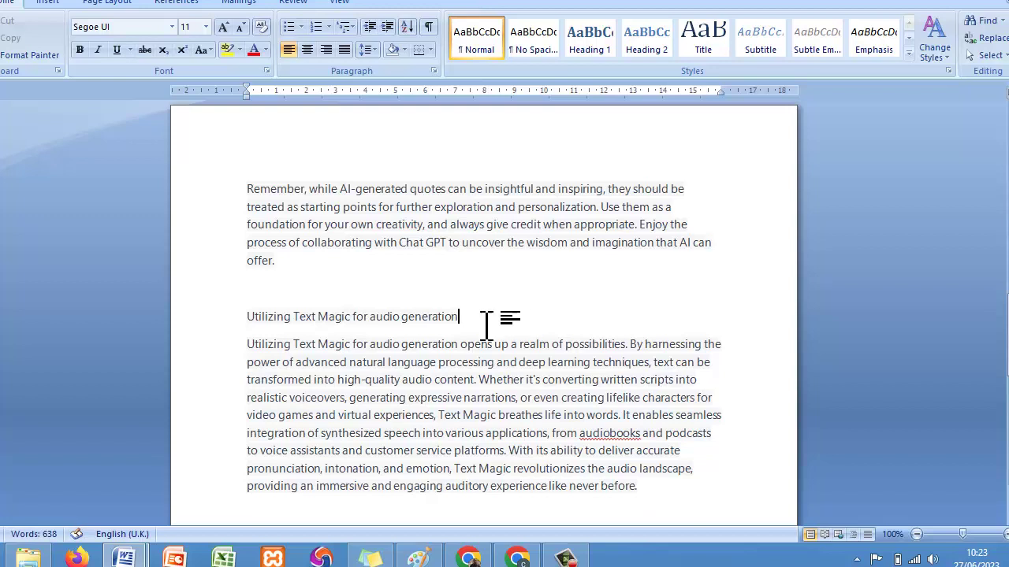
pyautogui.moveTo(476, 319); pyautogui.dragTo(266, 328)
pyautogui.click(209, 48)
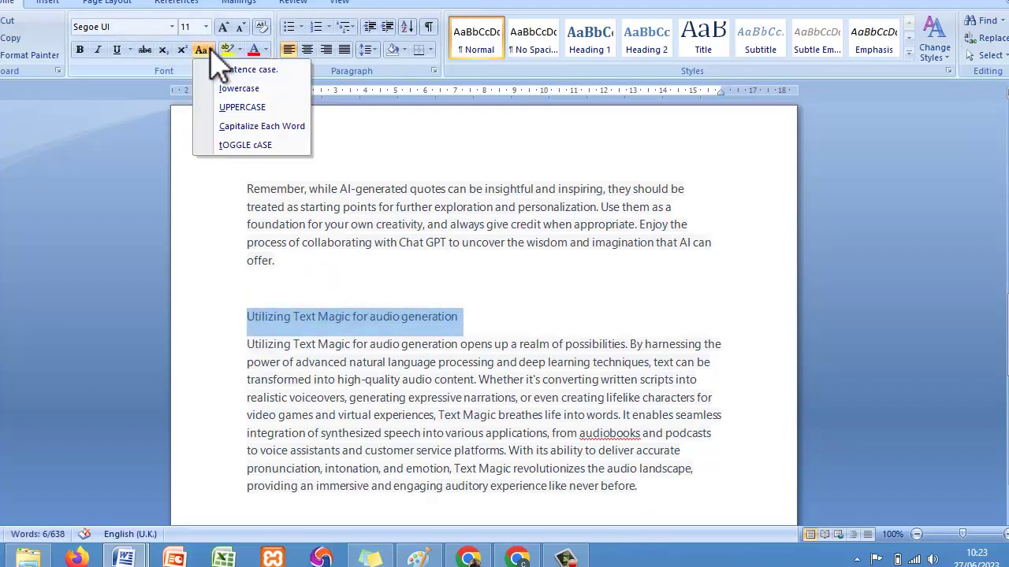
pyautogui.click(225, 128)
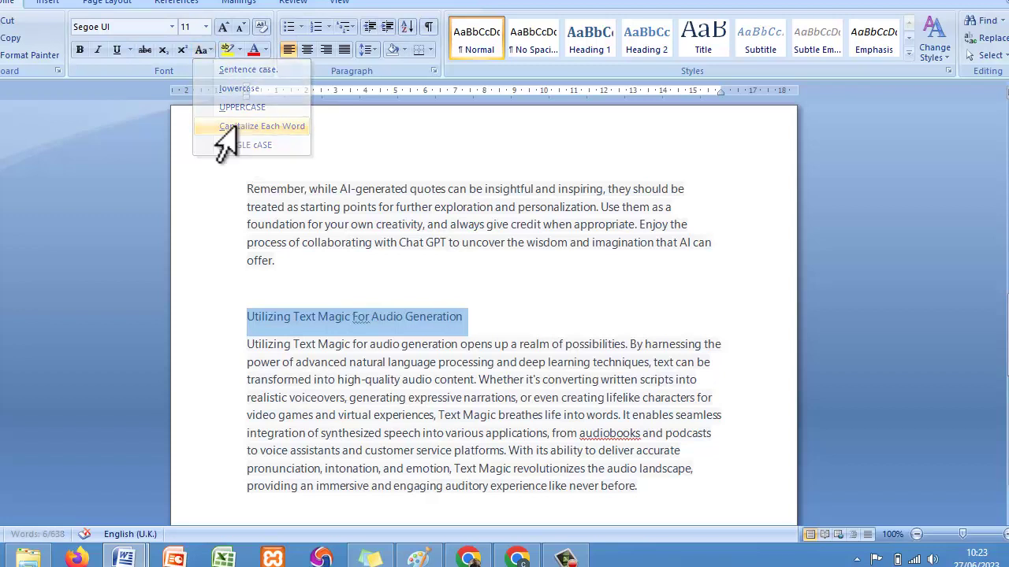
pyautogui.click(80, 49)
pyautogui.click(504, 318)
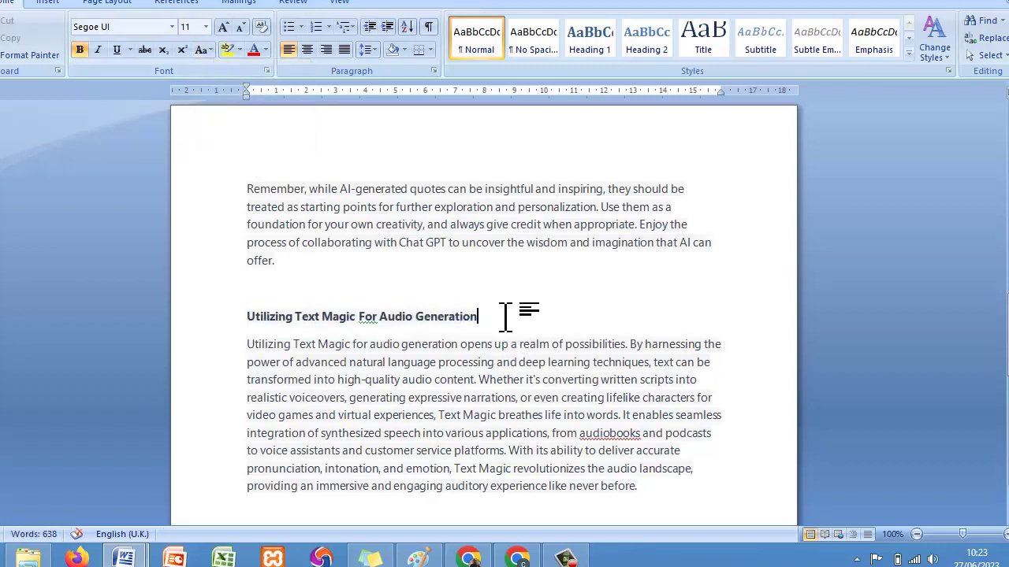
pyautogui.press('Return')
# Delete the "Remember, while AI-generated quotes" paragraph and the empty line left above the Text Magic heading
pyautogui.moveTo(1007, 363); pyautogui.dragTo(1006, 258)
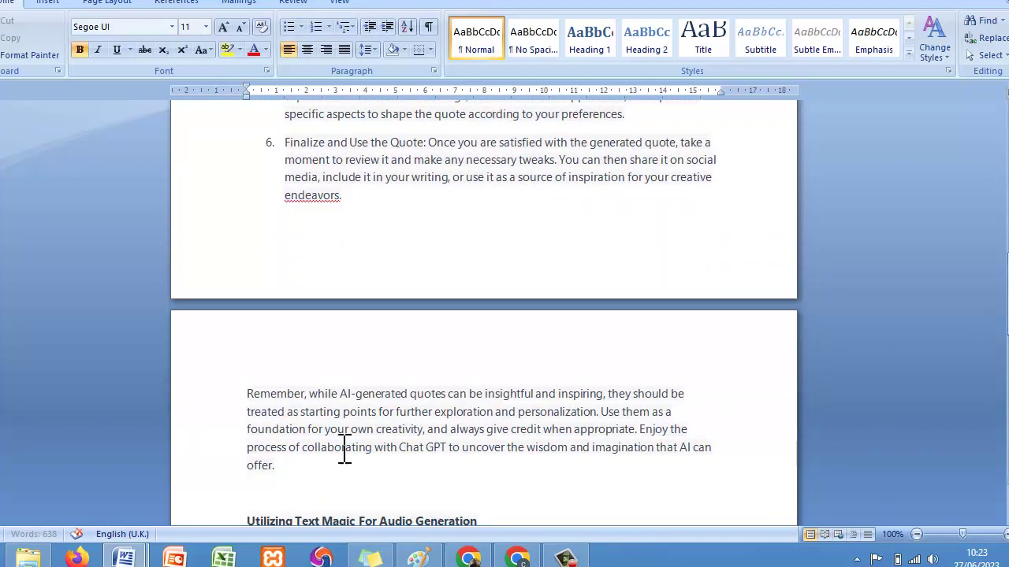
pyautogui.moveTo(317, 472); pyautogui.dragTo(231, 378)
pyautogui.press('Delete')
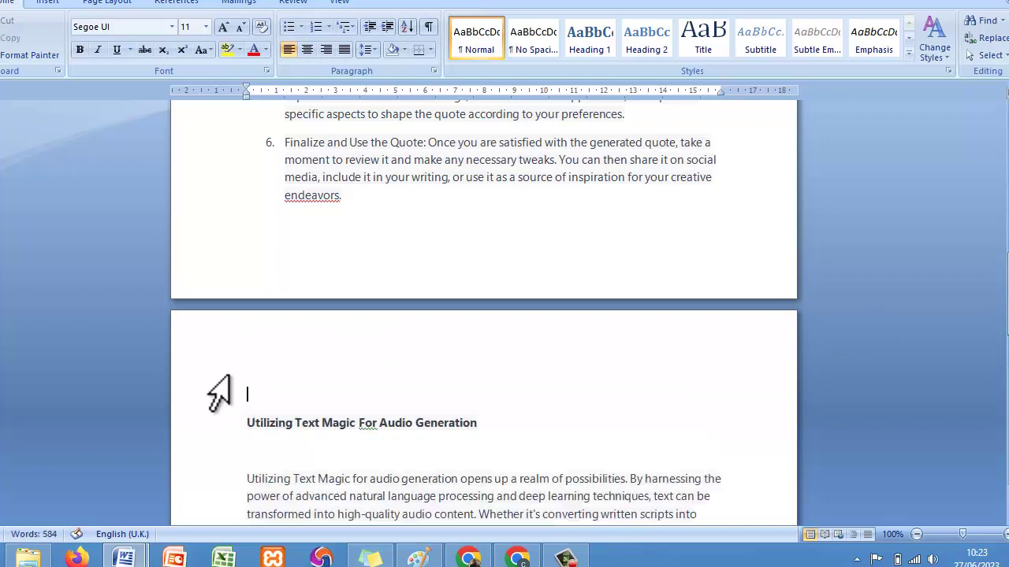
pyautogui.press('BackSpace')
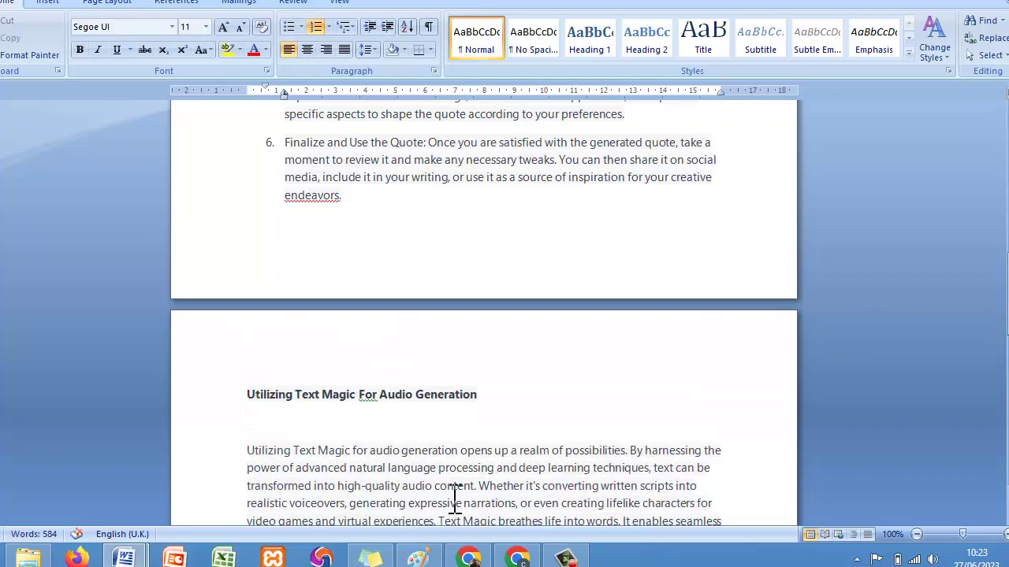
# Copy the heading "Editing the shorts with Canva:" from the Word document into the ChatGPT message
pyautogui.moveTo(1007, 260); pyautogui.dragTo(1006, 374)
pyautogui.moveTo(436, 302); pyautogui.dragTo(254, 301)
pyautogui.hotkey('ctrl', 'c')
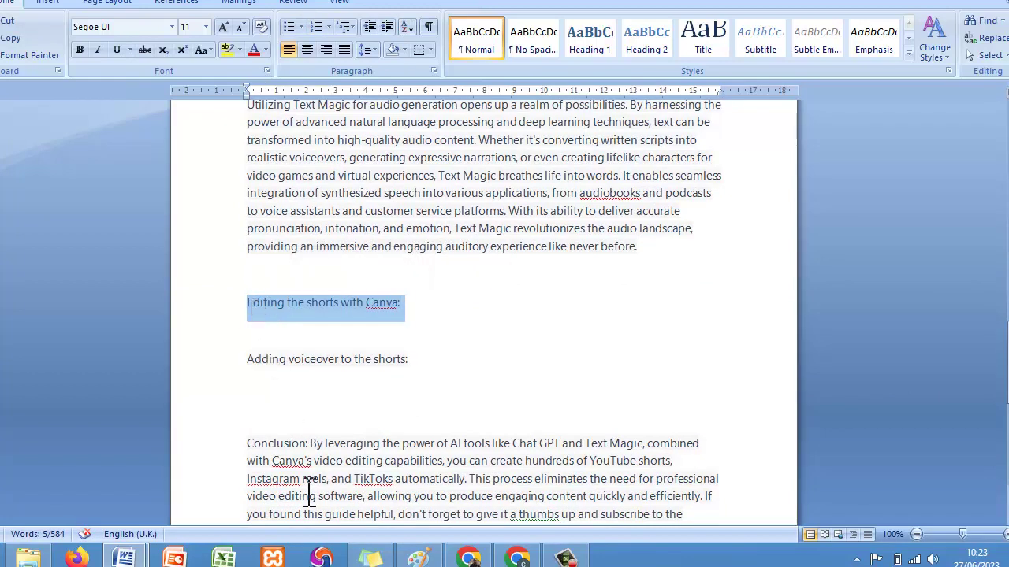
pyautogui.click(484, 559)
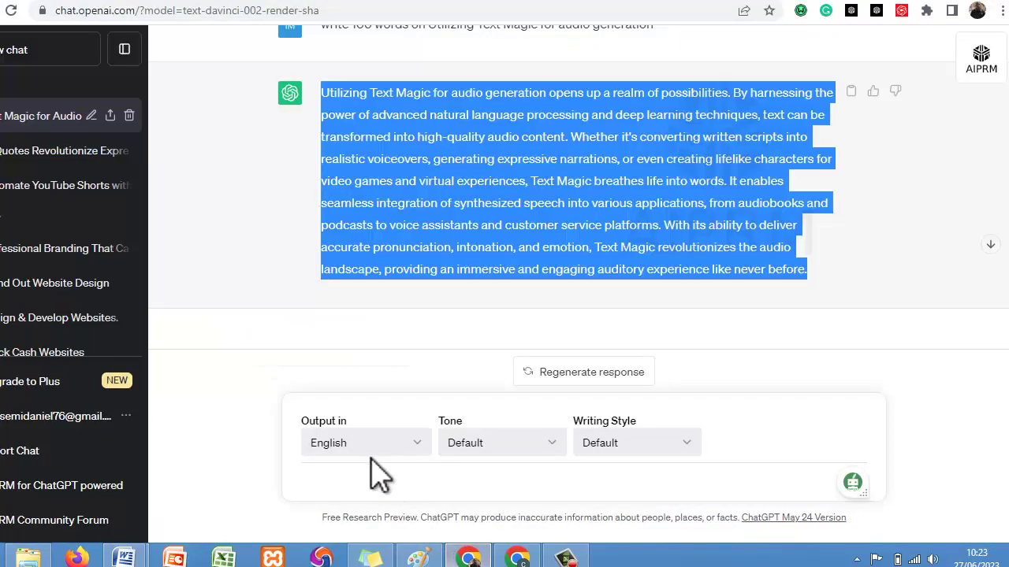
pyautogui.click(379, 483)
pyautogui.hotkey('ctrl', 'v')
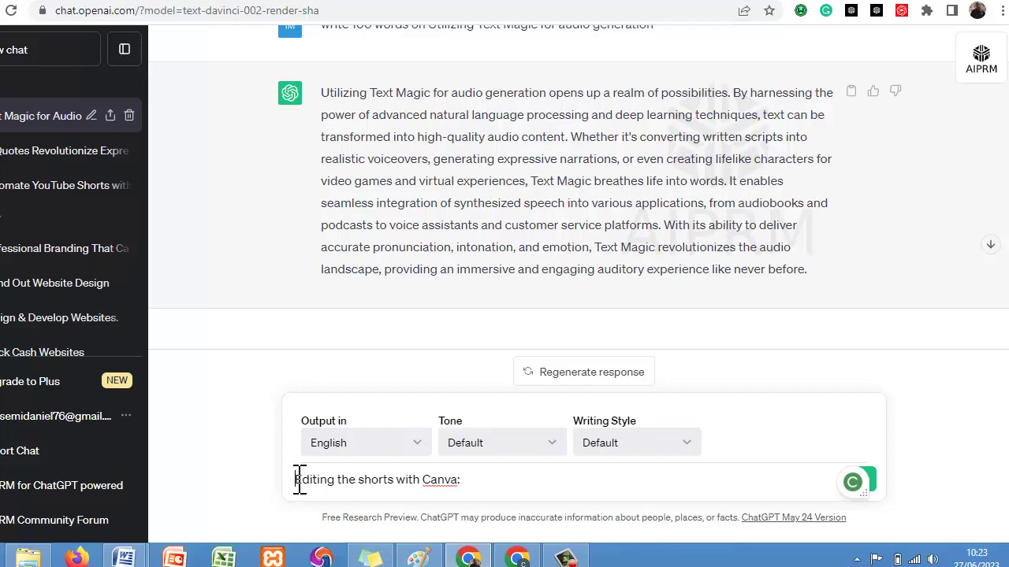
# Turn the pasted heading into the prompt "write on Editing the shorts with Canva" and submit it in the current chat
pyautogui.click(297, 479)
pyautogui.write('write ')
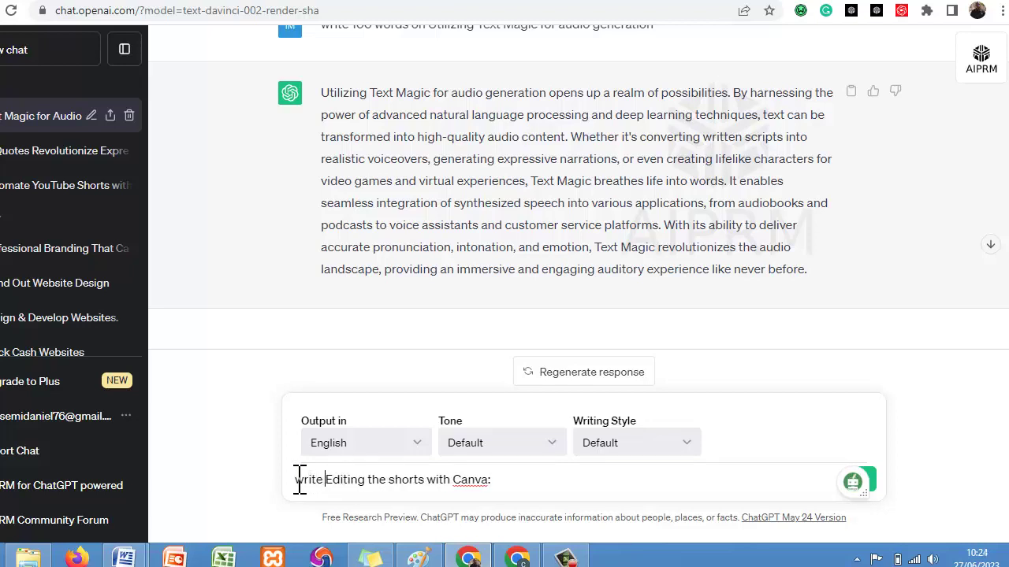
pyautogui.write('on')
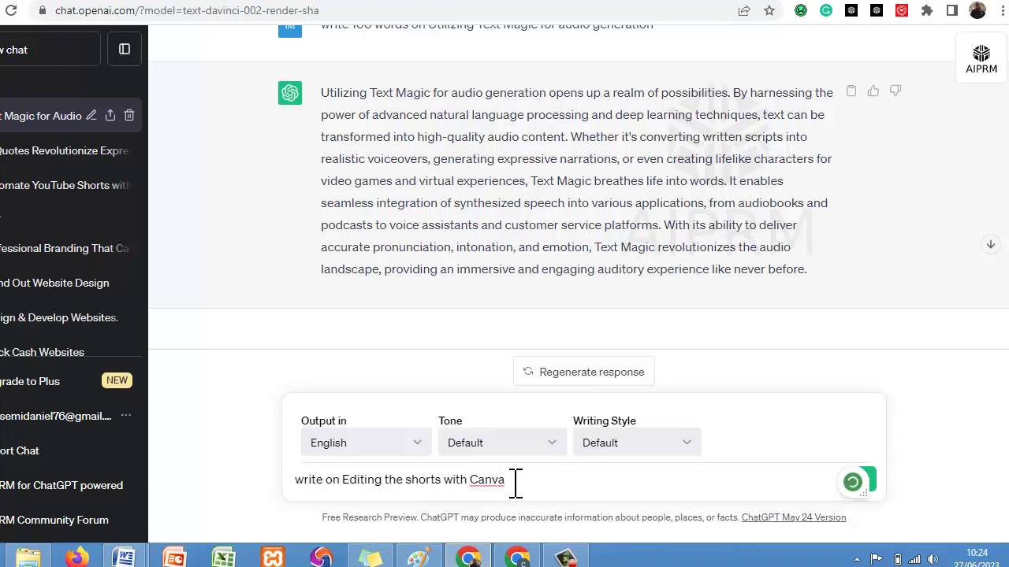
pyautogui.press('Return')
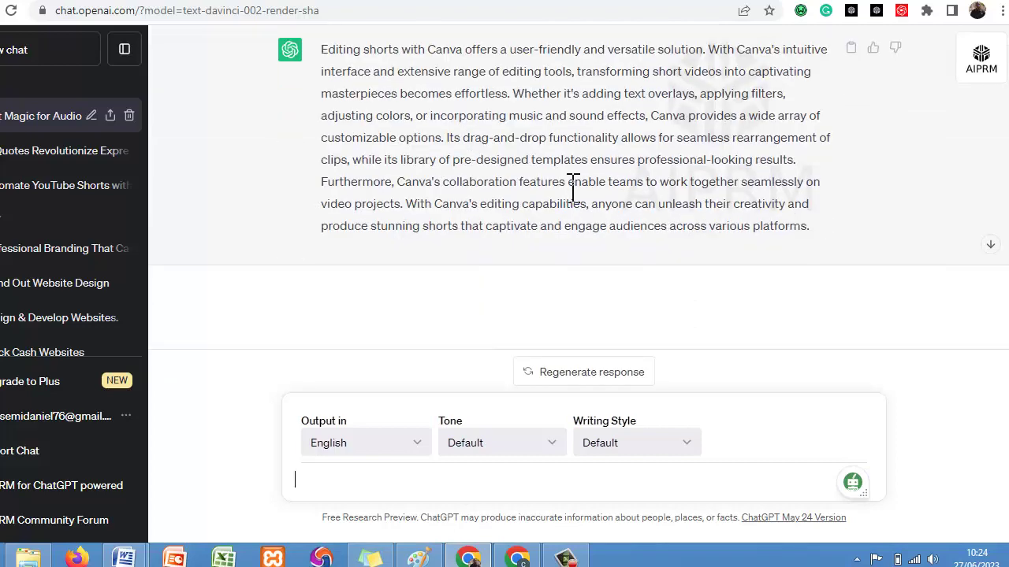
# Start a new ChatGPT chat and submit the prompt "write on Editing the shorts with Canva:"
pyautogui.click(32, 63)
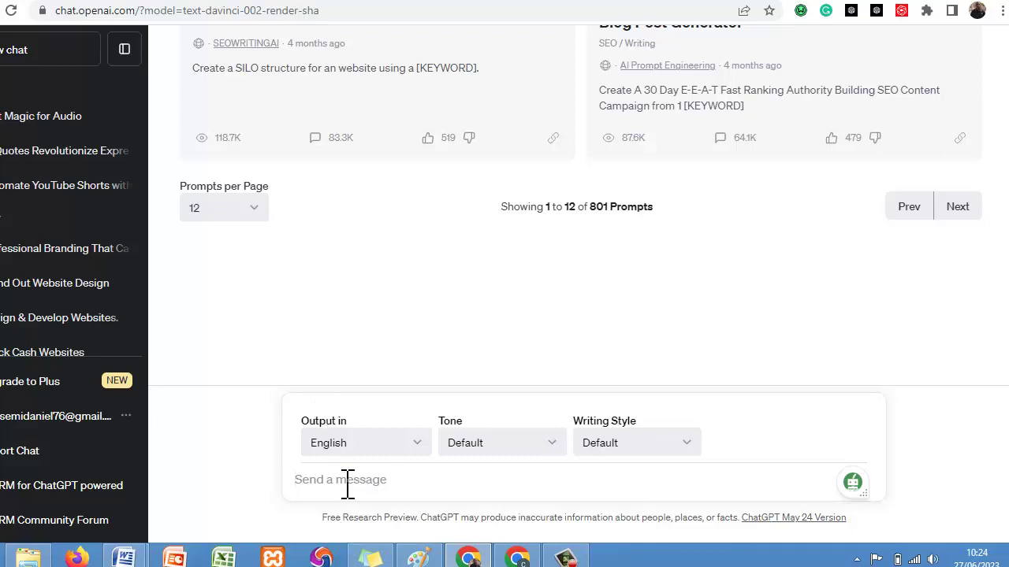
pyautogui.hotkey('ctrl', 'v')
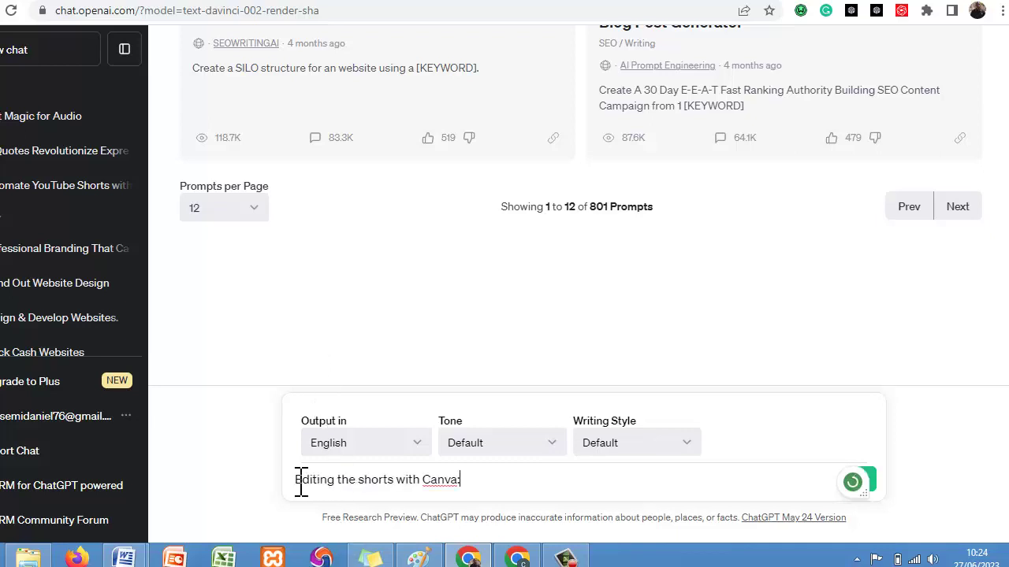
pyautogui.write('write ')
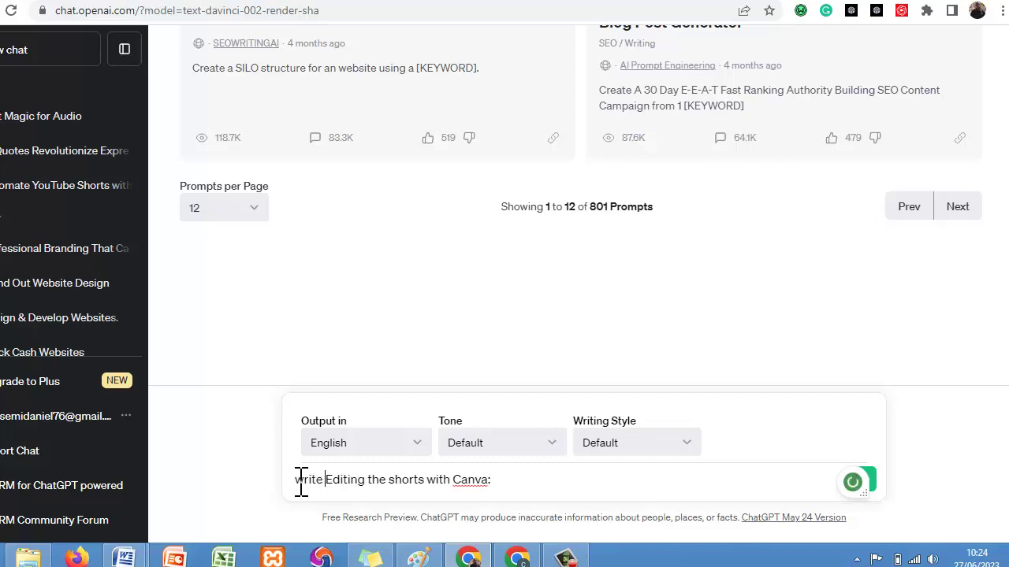
pyautogui.write('on')
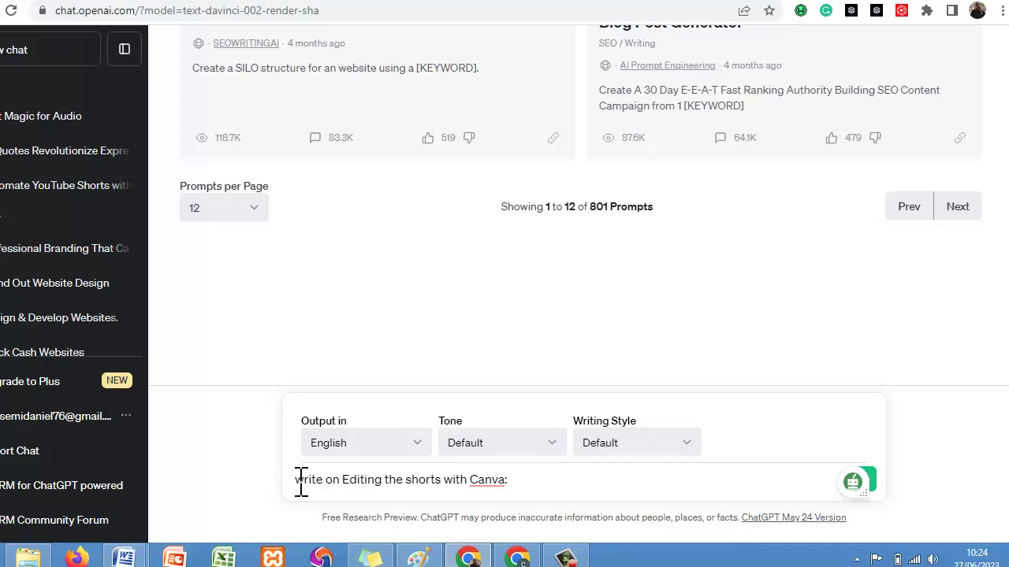
pyautogui.press('Return')
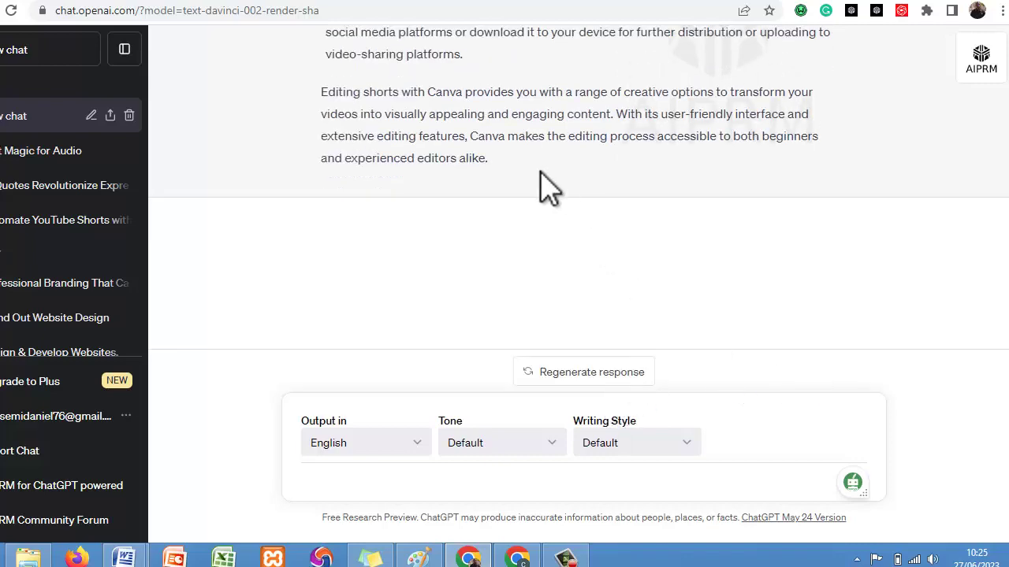
# Copy ChatGPT's entire step-by-step response on editing shorts with Canva and switch to Document2 in Word
pyautogui.moveTo(518, 185); pyautogui.dragTo(311, 111)
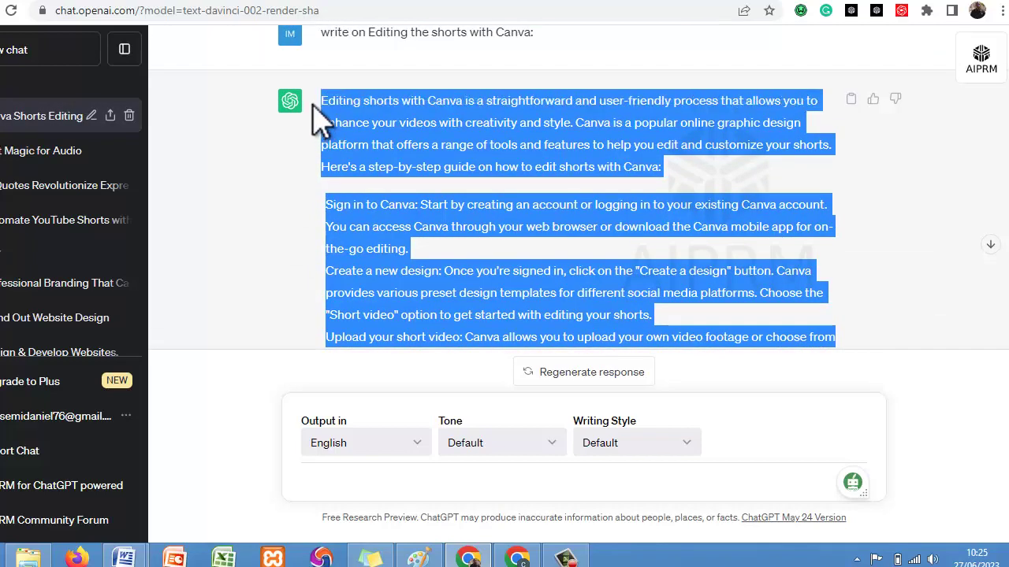
pyautogui.rightClick(350, 106)
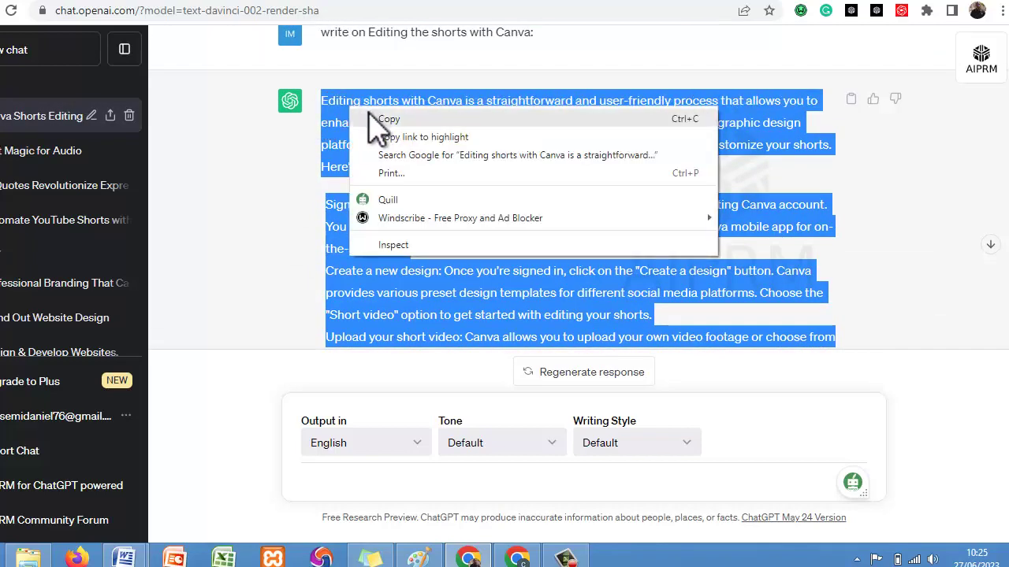
pyautogui.click(371, 121)
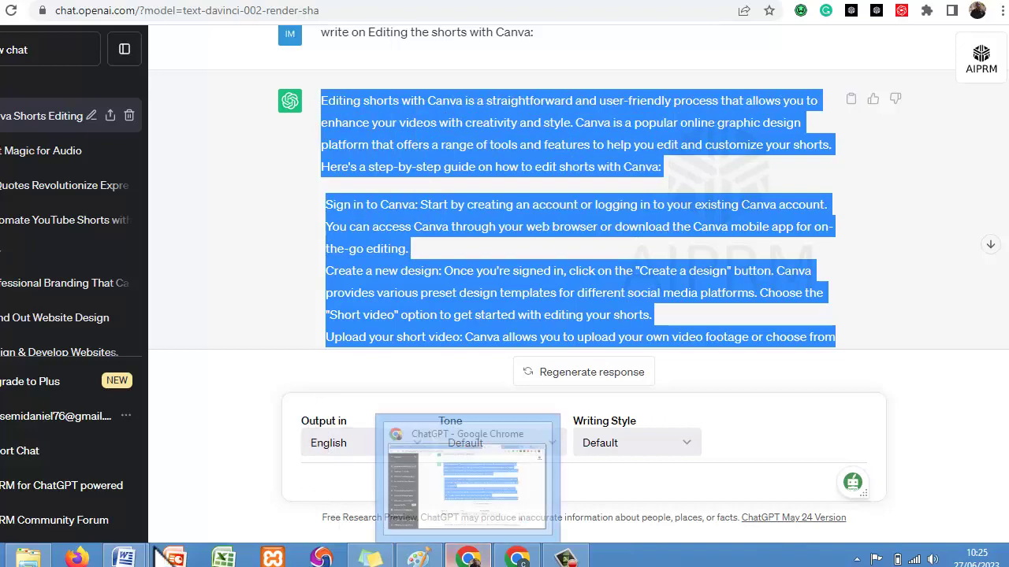
pyautogui.click(124, 558)
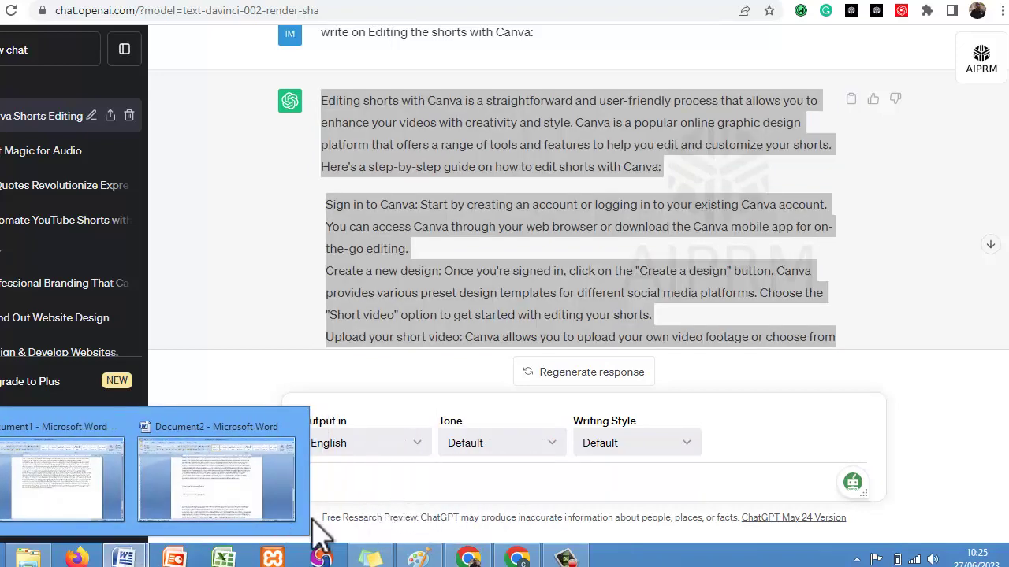
pyautogui.click(208, 526)
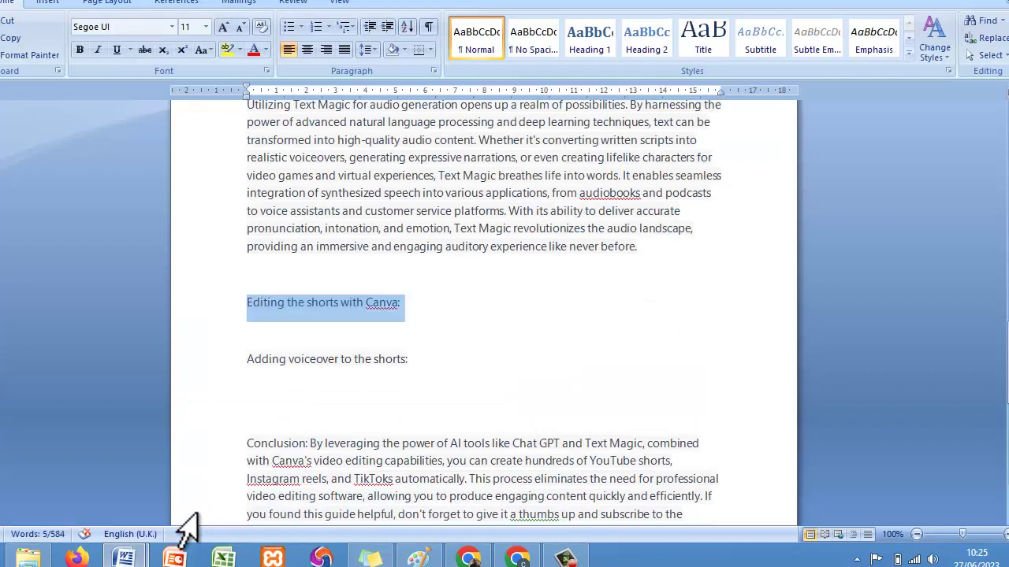
# Capitalize each word of the "Editing the shorts with Canva:" heading, make it bold, and remove its trailing colon
pyautogui.click(432, 315)
pyautogui.moveTo(419, 308); pyautogui.dragTo(272, 315)
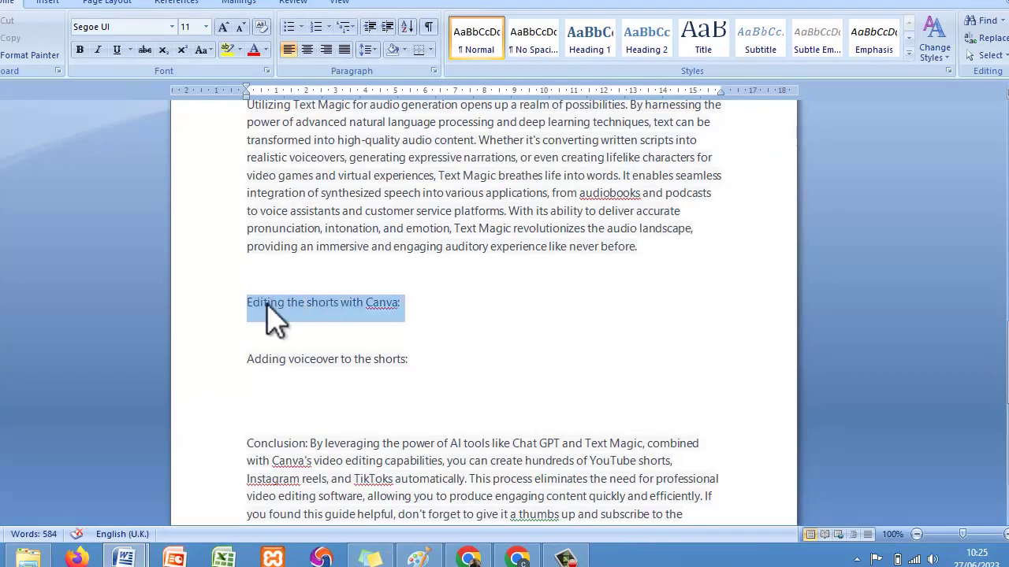
pyautogui.click(207, 50)
pyautogui.click(224, 126)
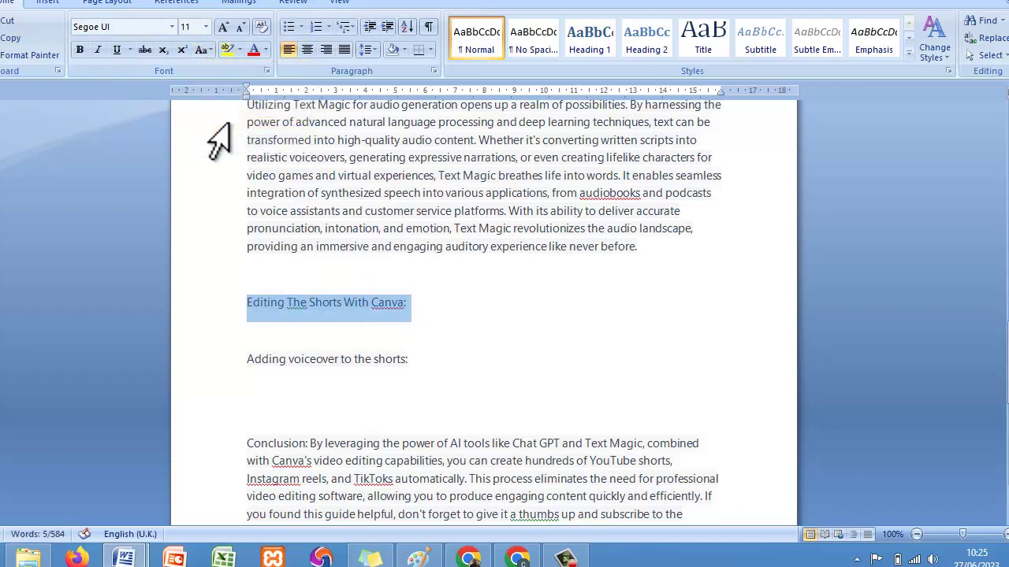
pyautogui.click(81, 50)
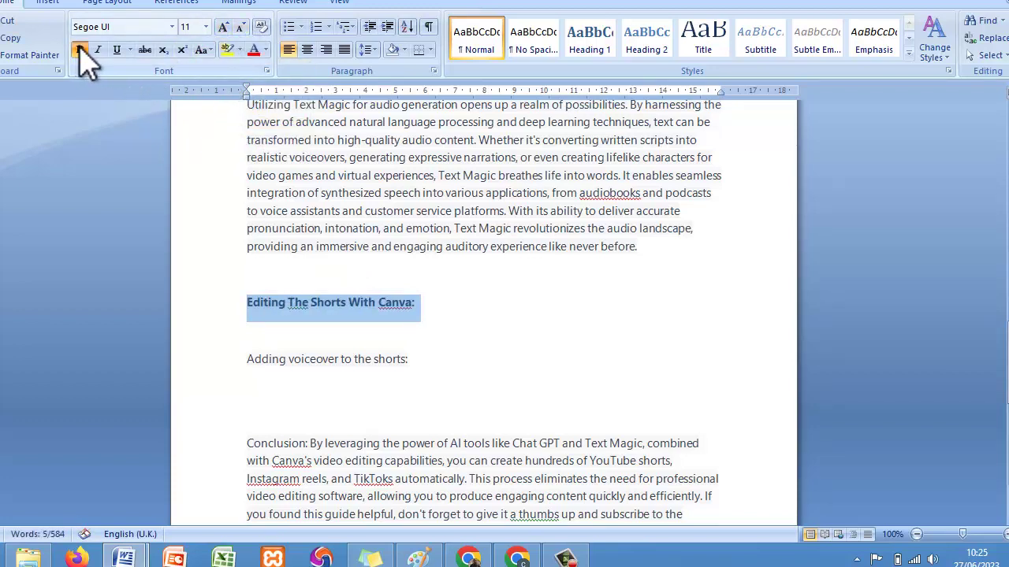
pyautogui.click(429, 301)
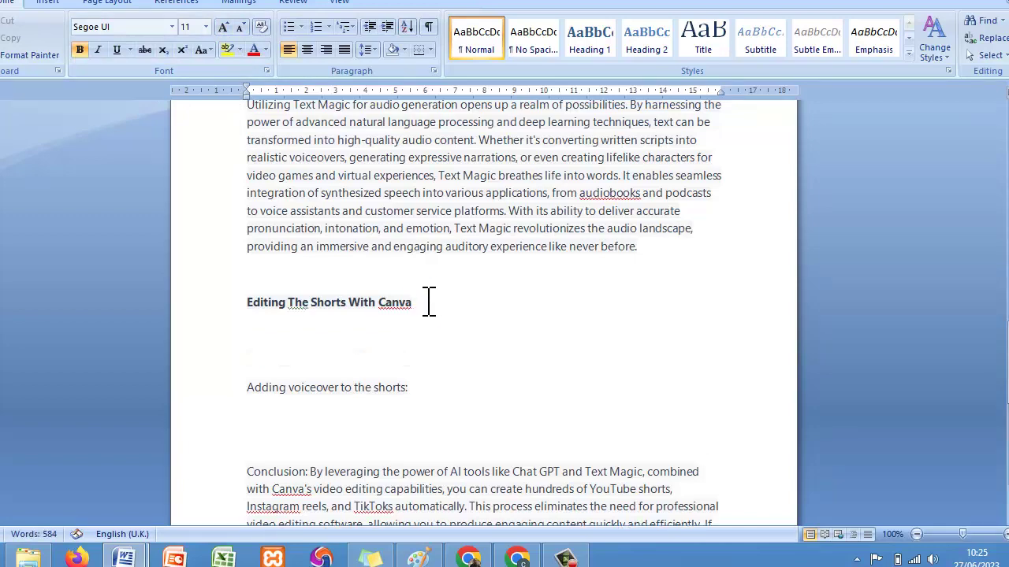
# Paste the copied Canva editing guide beneath the "Editing The Shorts With Canva" heading, matching the destination formatting
pyautogui.hotkey('ctrl', 'v')
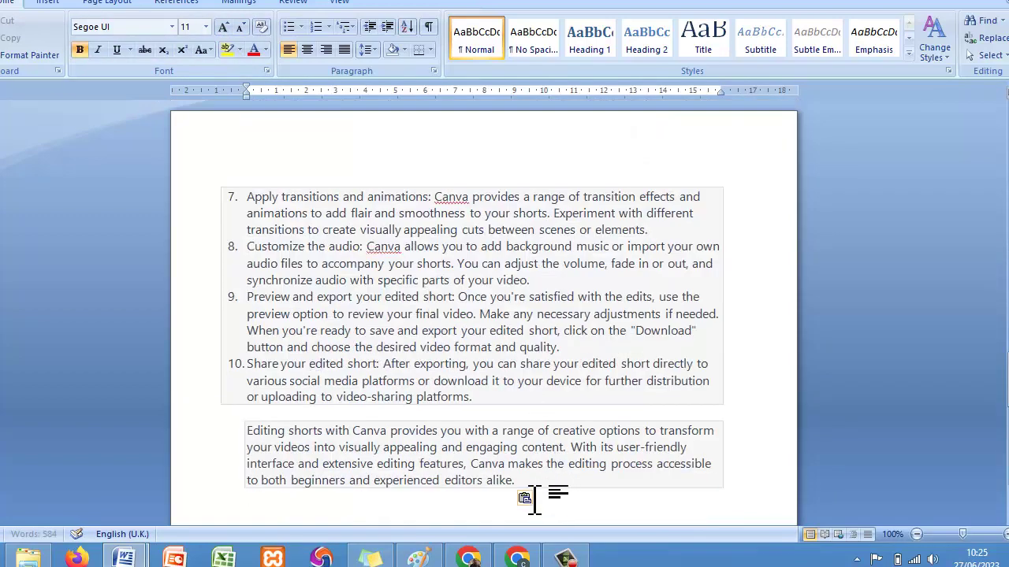
pyautogui.click(526, 499)
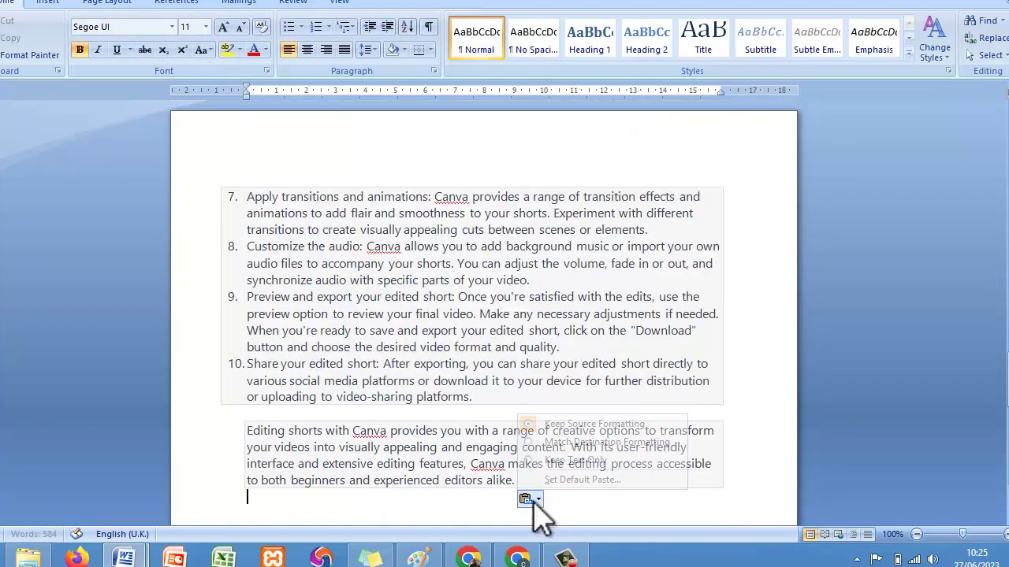
pyautogui.click(559, 442)
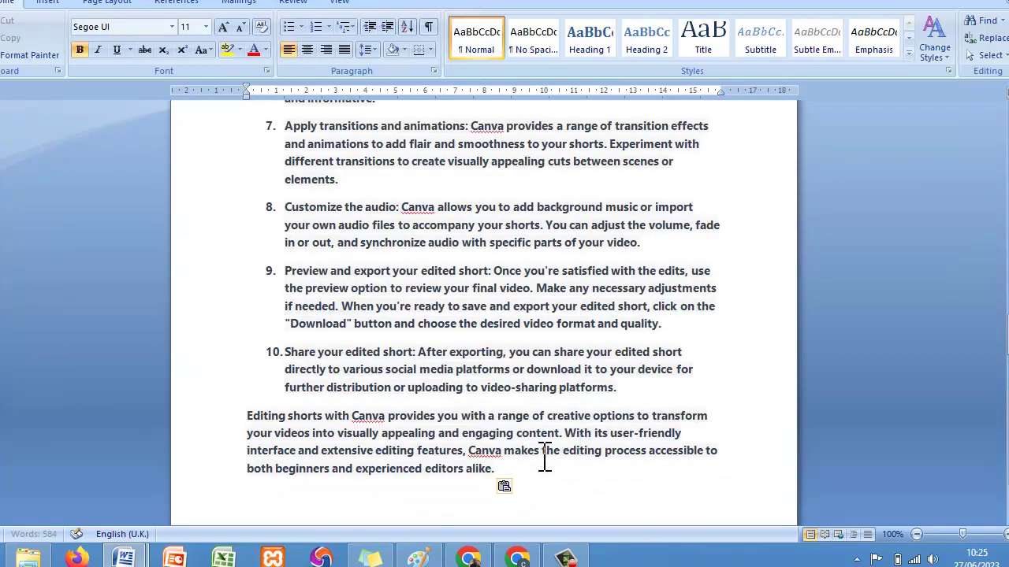
# Remove the bold formatting from the entire pasted Canva guide, leaving out its heading
pyautogui.moveTo(506, 483); pyautogui.dragTo(280, 102)
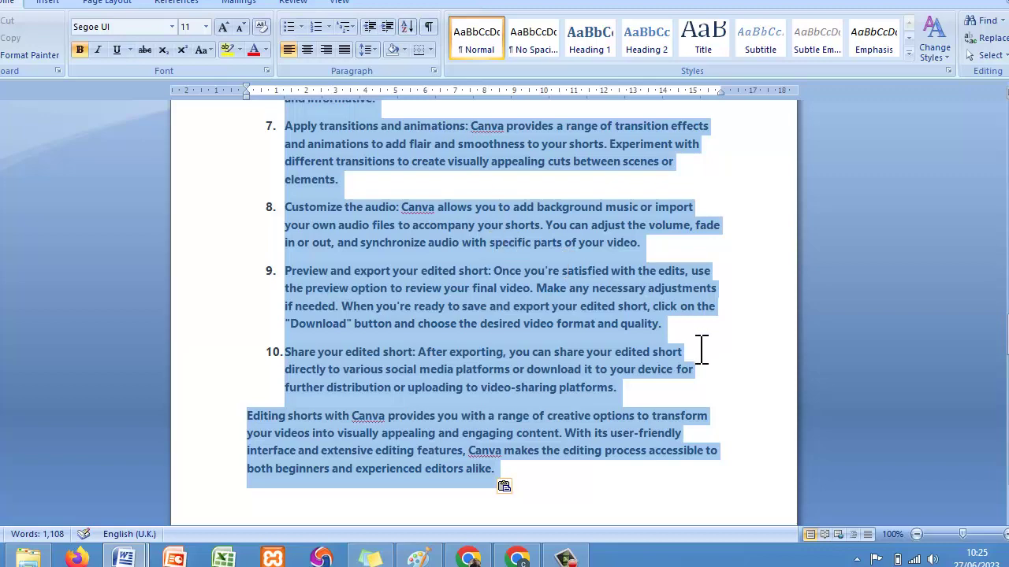
pyautogui.scroll(1, 716, 461)
pyautogui.doubleClick(714, 463)
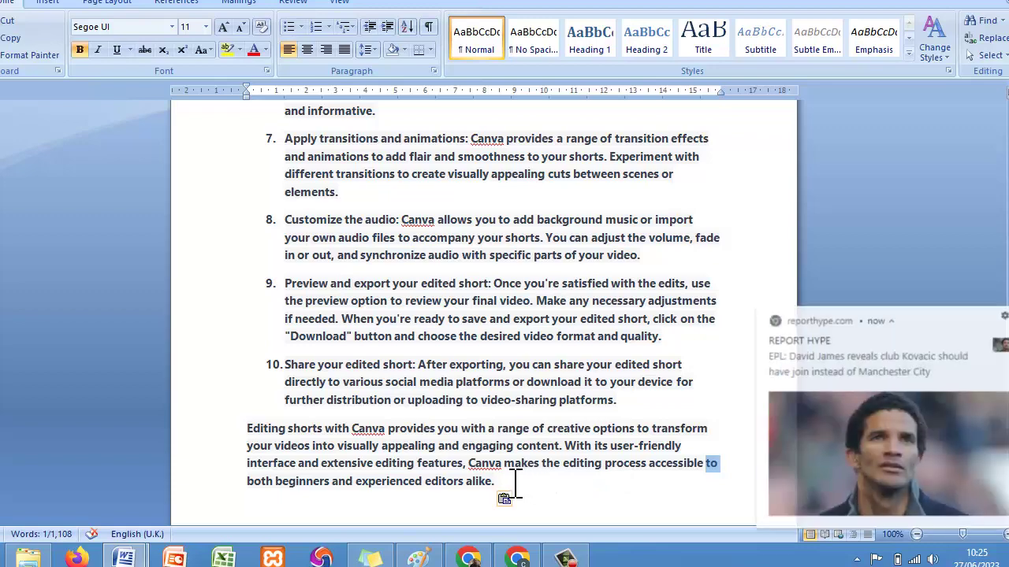
pyautogui.moveTo(509, 480); pyautogui.dragTo(298, 97)
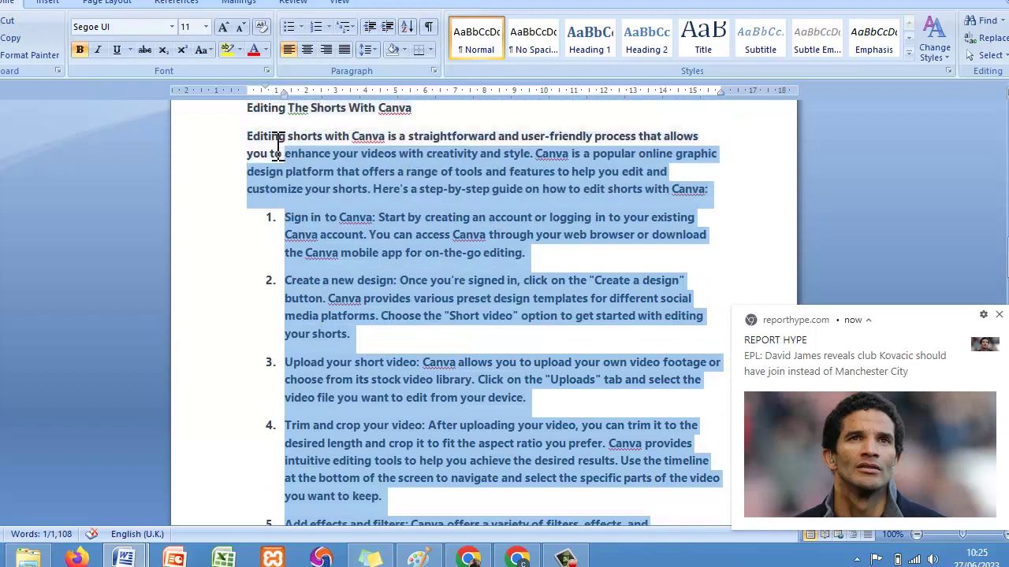
pyautogui.click(80, 50)
pyautogui.click(372, 218)
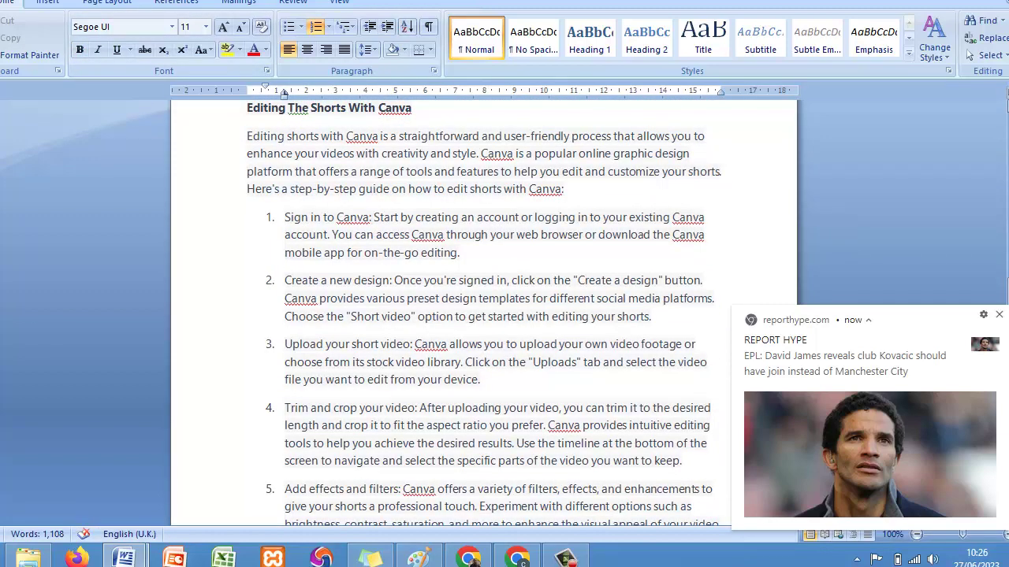
# Copy the heading "Adding voiceover to the shorts:" located above the conclusion
pyautogui.scroll(-10, 484, 315)
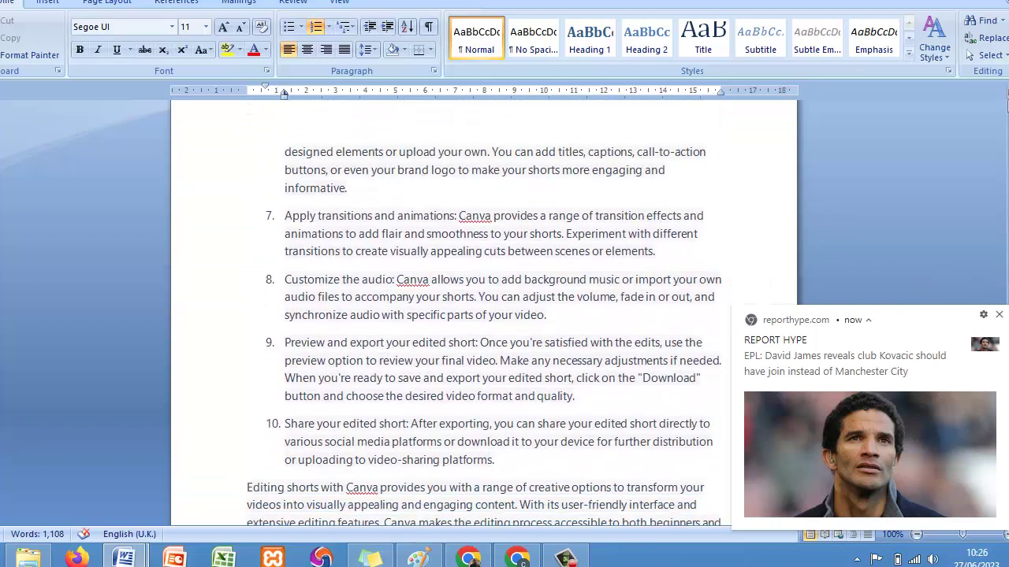
pyautogui.scroll(-8, 484, 315)
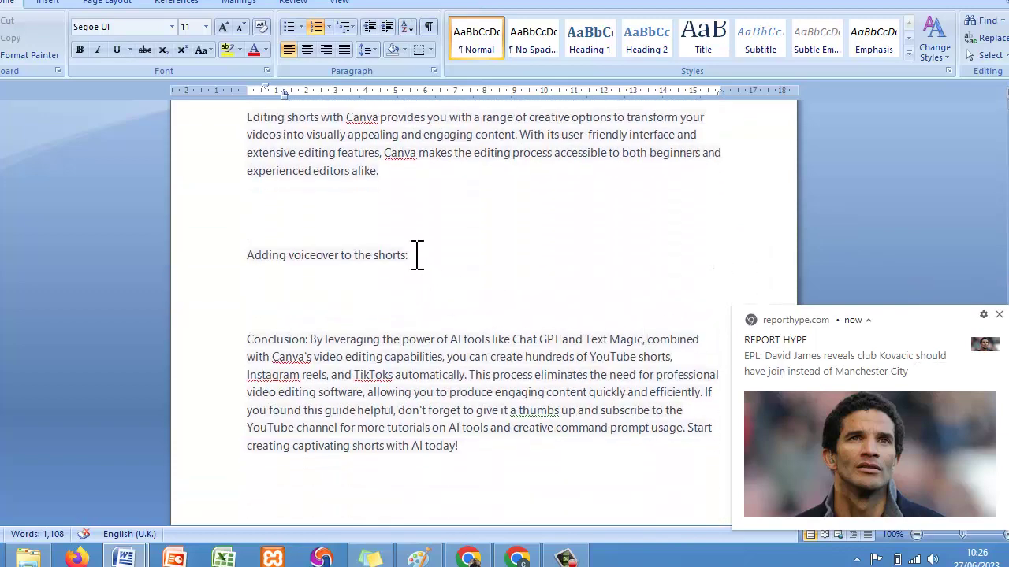
pyautogui.moveTo(417, 254); pyautogui.dragTo(241, 241)
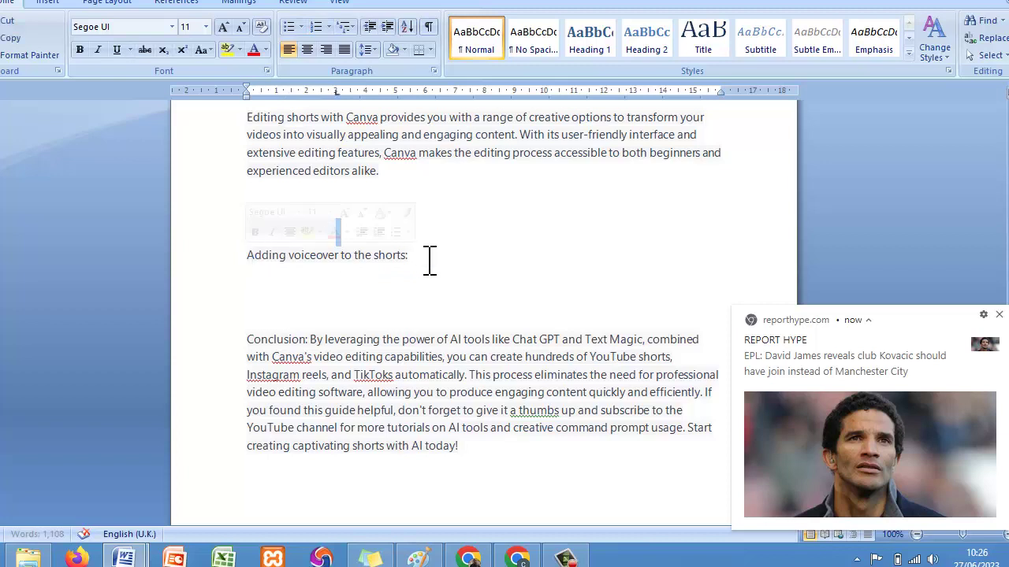
pyautogui.moveTo(425, 260); pyautogui.dragTo(268, 272)
pyautogui.hotkey('ctrl', 'c')
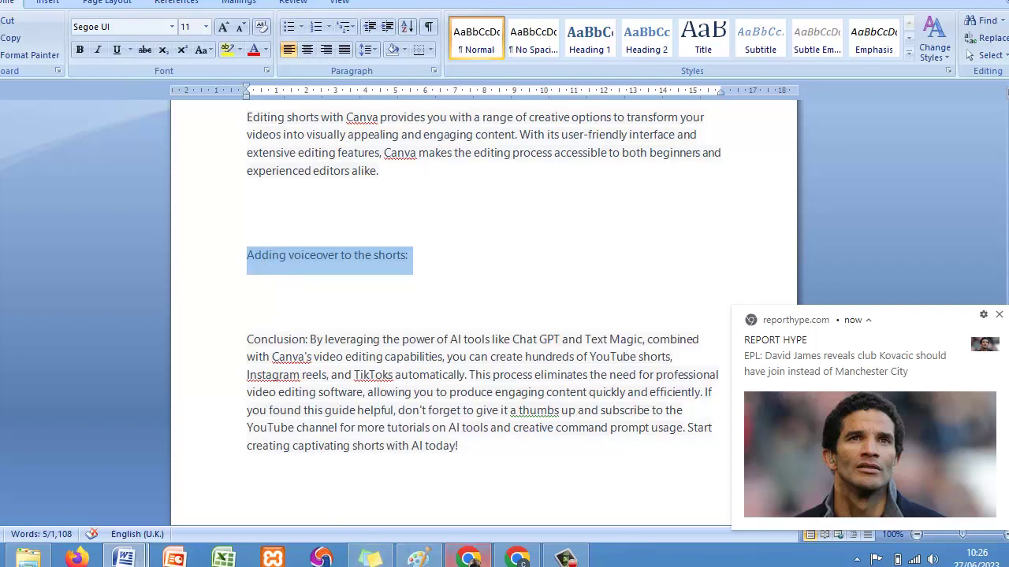
# Switch to ChatGPT in Chrome, submit the prompt "write on Adding voiceover to youtube shorts" in the current chat, and dismiss the notification
pyautogui.click(468, 558)
pyautogui.click(387, 485)
pyautogui.write('write ')
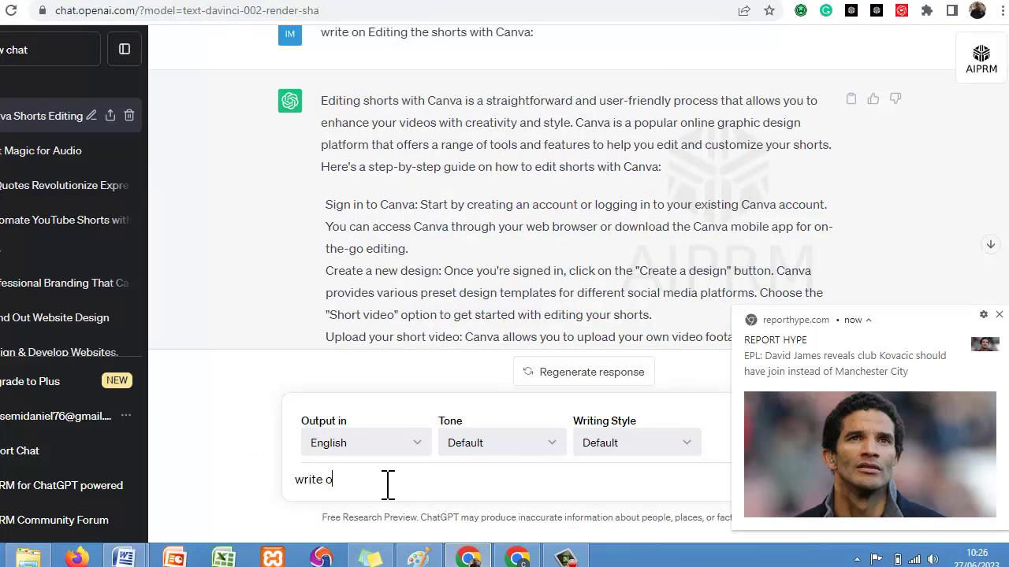
pyautogui.write('on')
pyautogui.hotkey('ctrl', 'v')
pyautogui.doubleClick(462, 481)
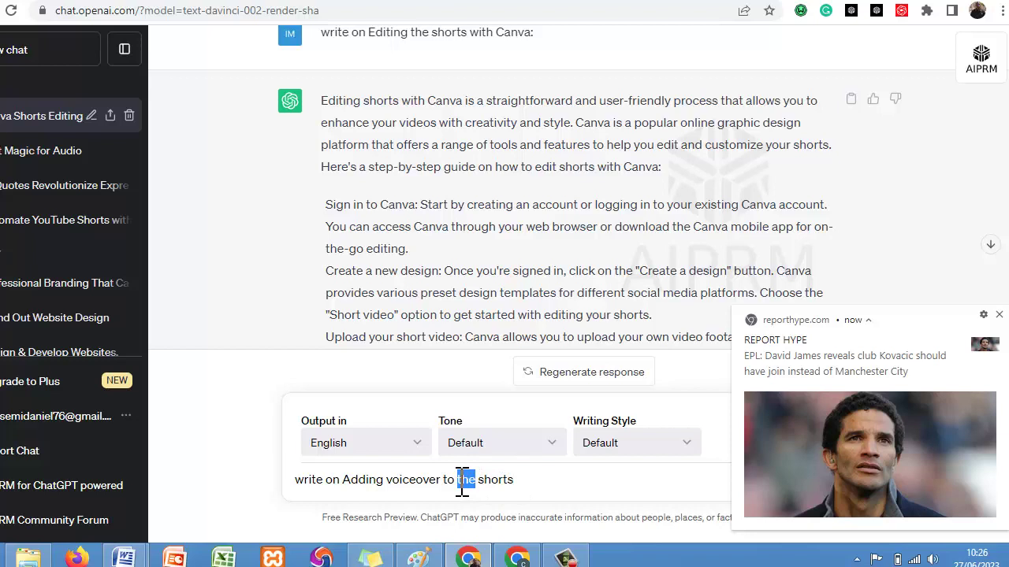
pyautogui.write('youtube')
pyautogui.press('Return')
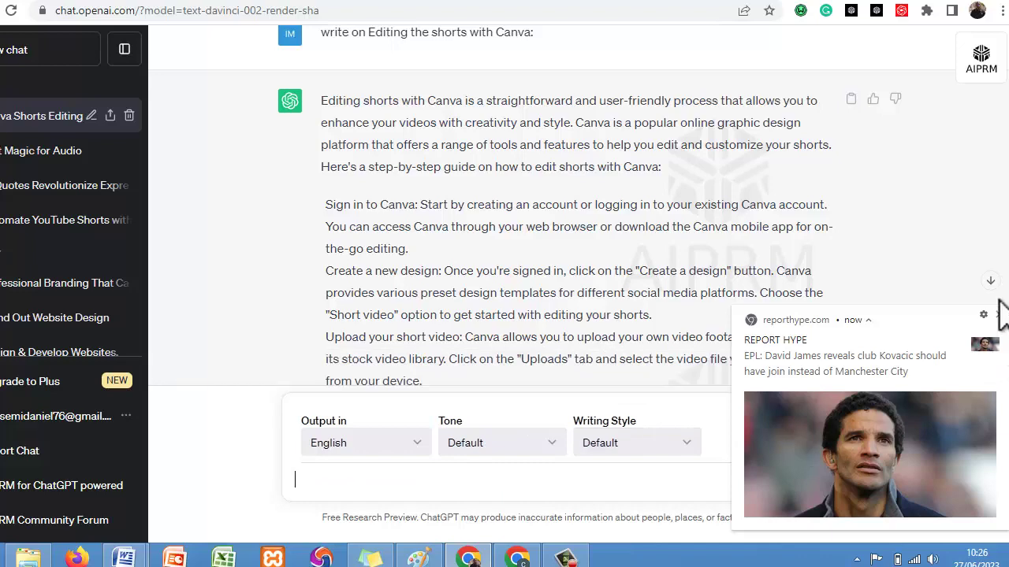
pyautogui.click(998, 315)
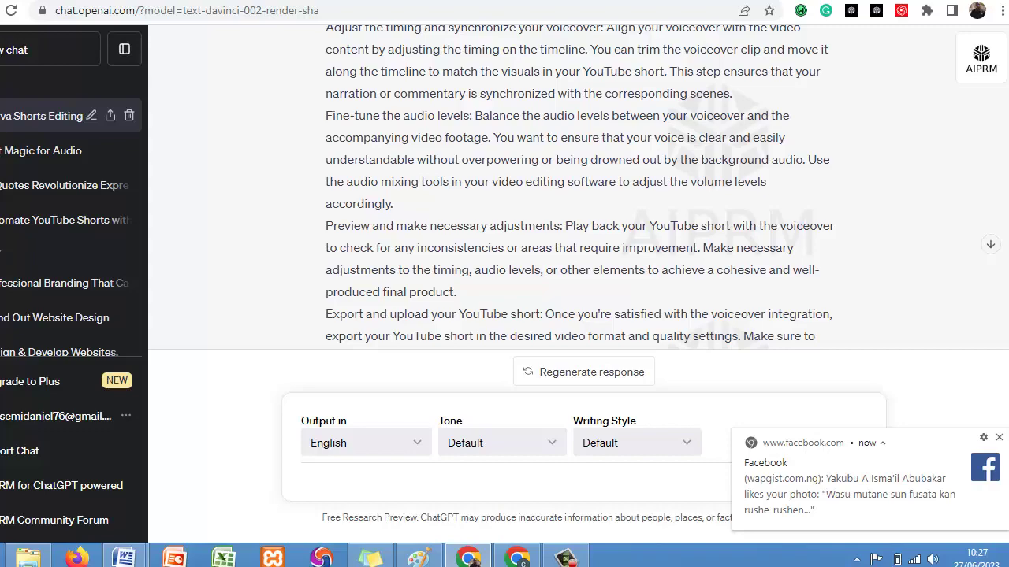
# Copy ChatGPT's entire response on adding voiceover to YouTube shorts, from the introduction to the closing paragraph
pyautogui.scroll(-10, 579, 189)
pyautogui.moveTo(469, 180); pyautogui.dragTo(335, 83)
pyautogui.moveTo(343, 165); pyautogui.dragTo(339, 159)
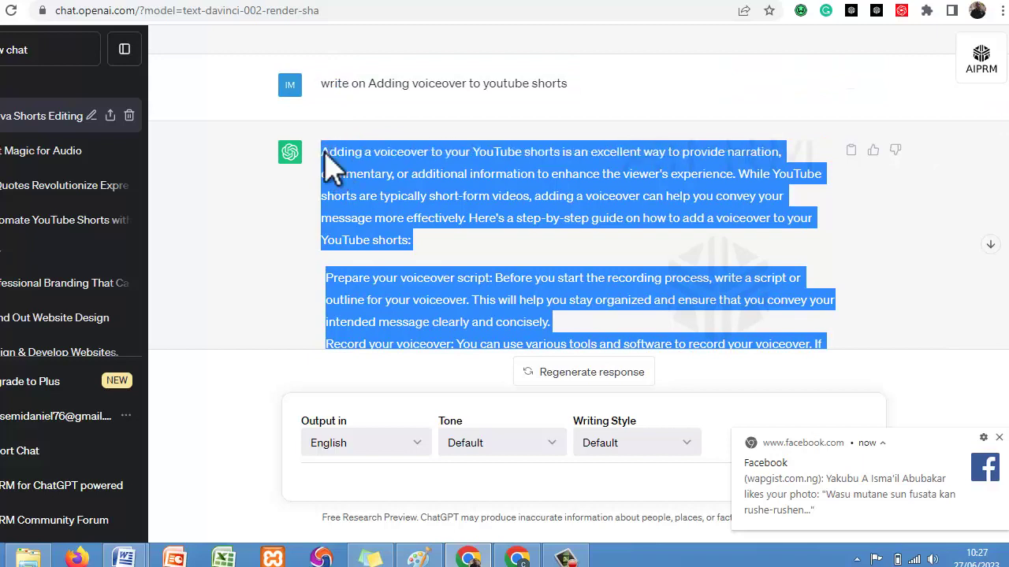
pyautogui.rightClick(327, 157)
pyautogui.click(358, 168)
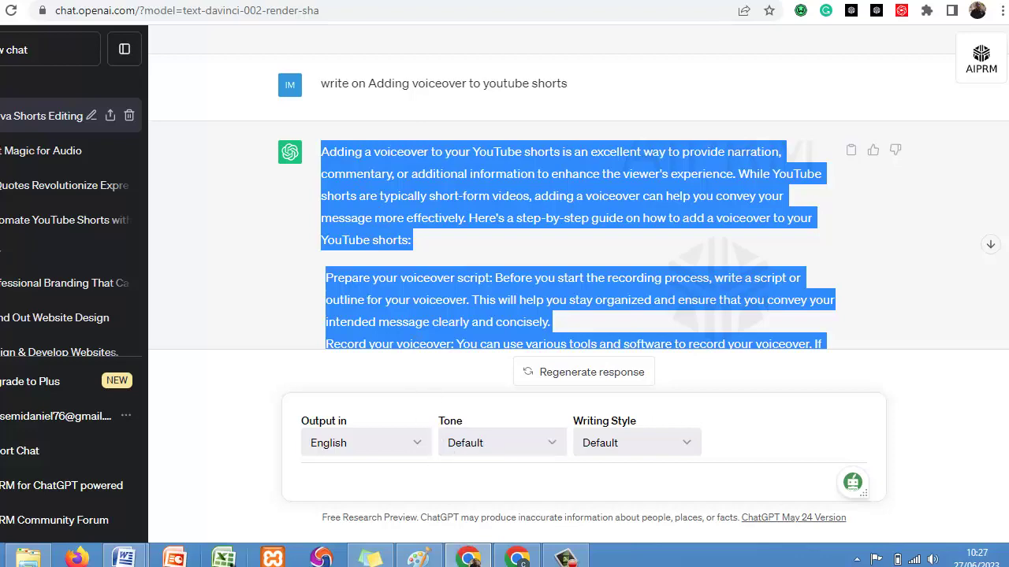
# Switch to Document2 in Word and paste the voiceover response below the "Adding voiceover to the shorts:" heading, matching the destination formatting
pyautogui.click(126, 558)
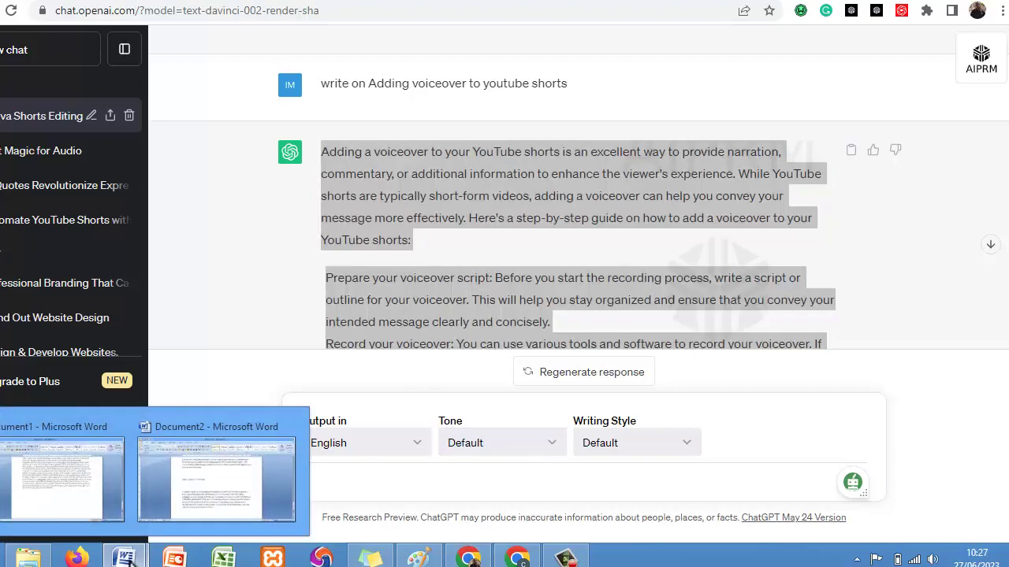
pyautogui.click(235, 440)
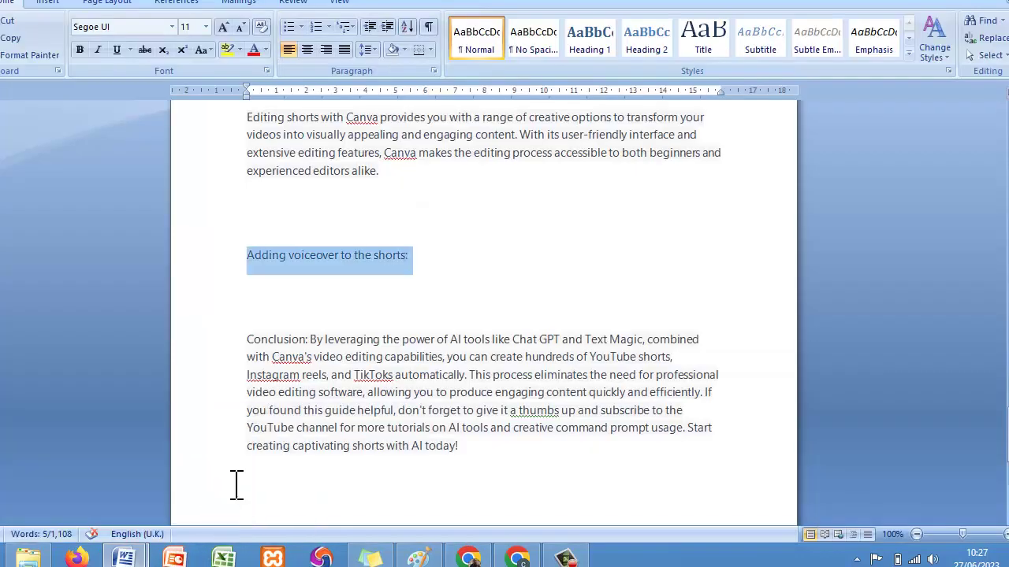
pyautogui.click(430, 262)
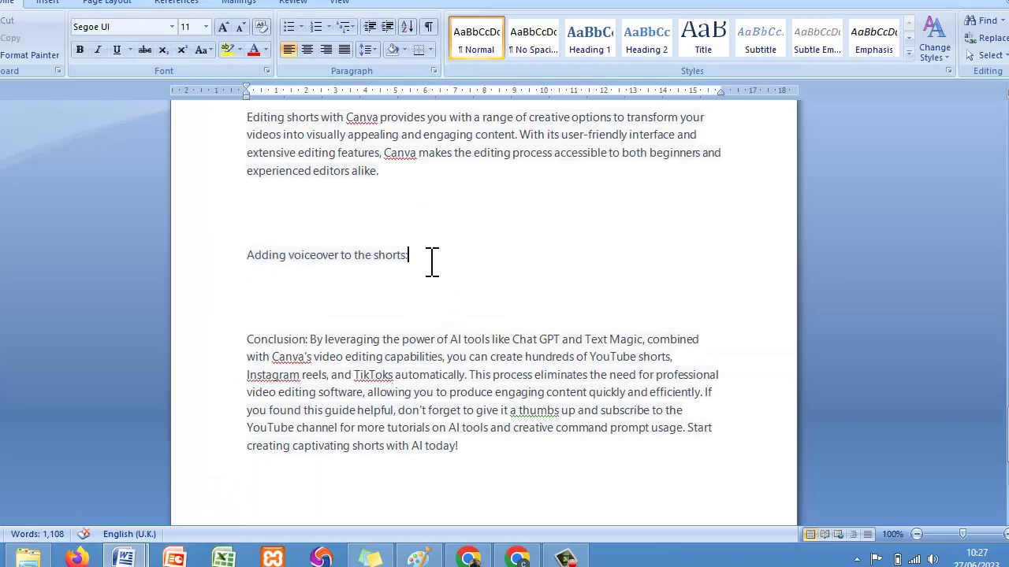
pyautogui.press('Return')
pyautogui.hotkey('ctrl', 'v')
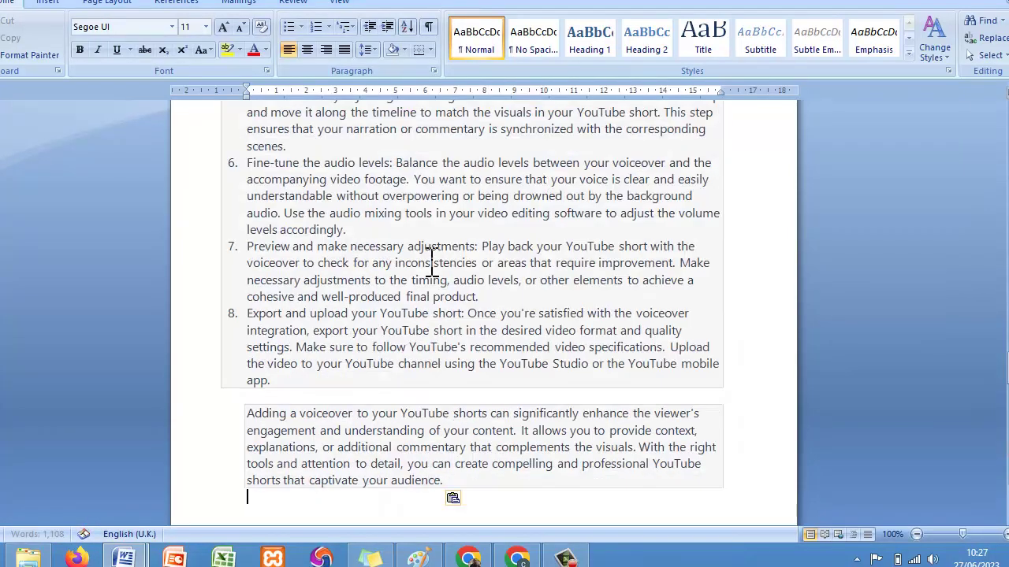
pyautogui.click(463, 499)
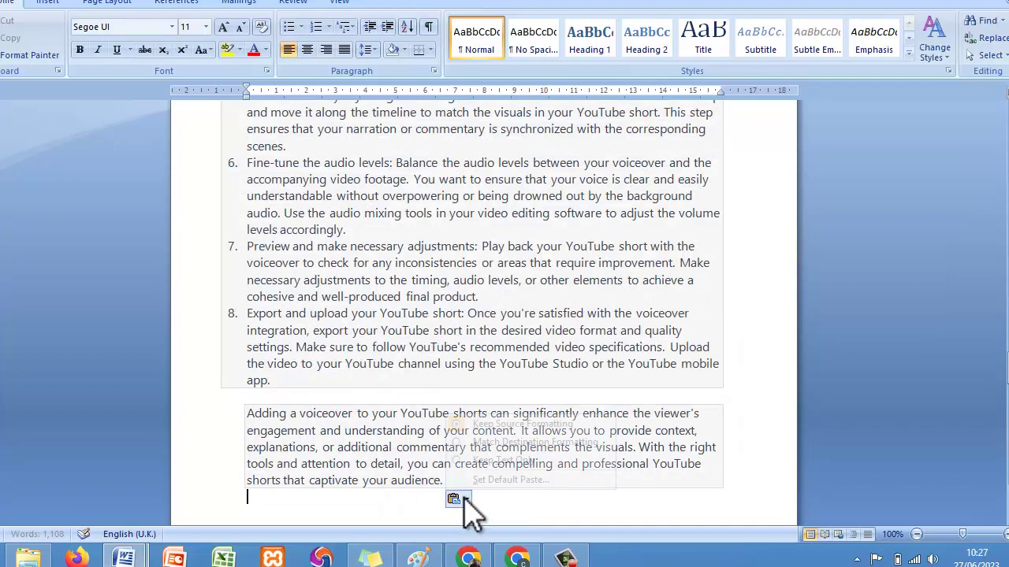
pyautogui.click(505, 442)
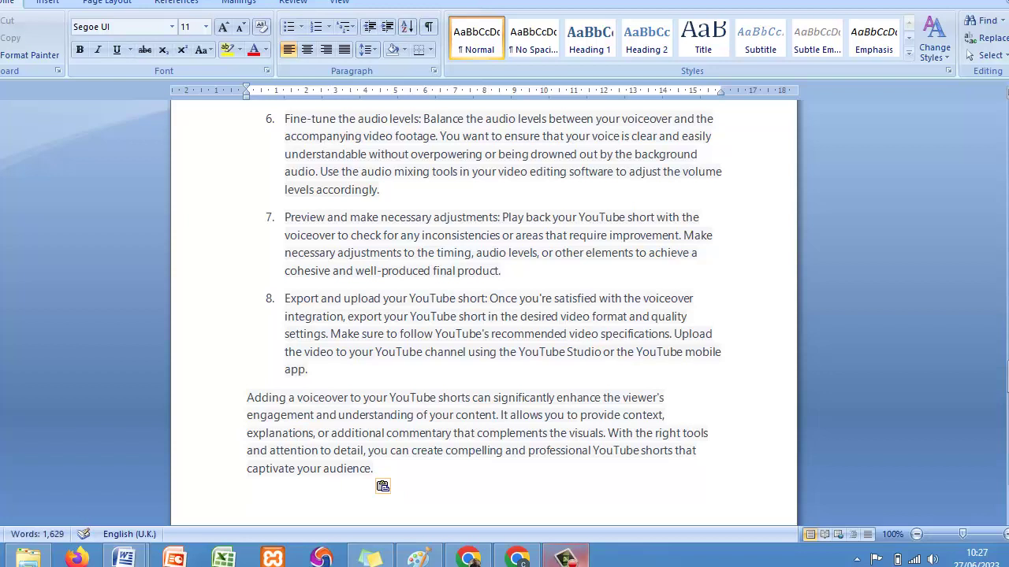
pyautogui.click(566, 557)
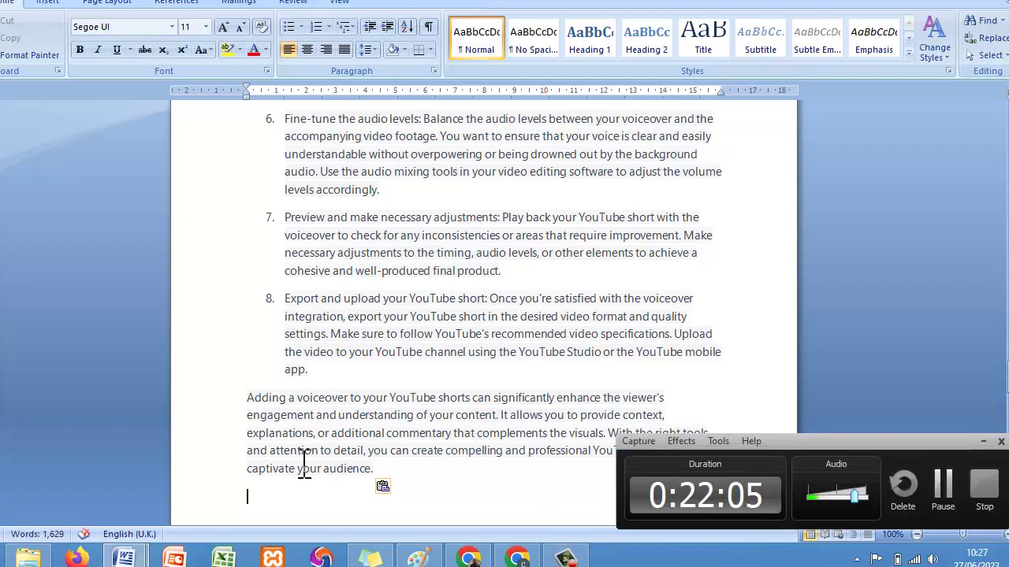
# Remove the colon at the end of the "Adding voiceover to the shorts" heading
pyautogui.click(305, 382)
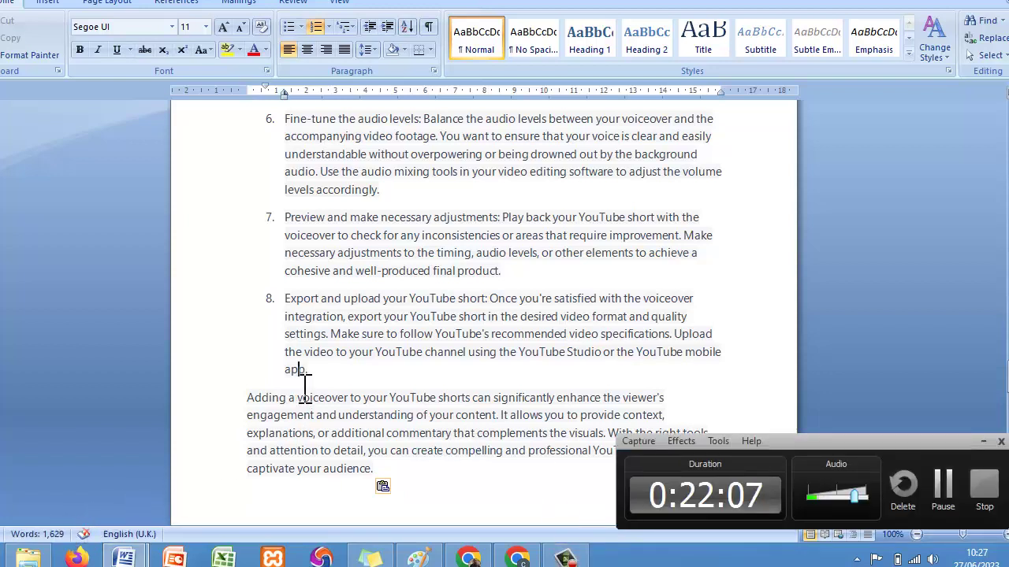
pyautogui.moveTo(1007, 382); pyautogui.dragTo(1007, 347)
pyautogui.click(780, 315)
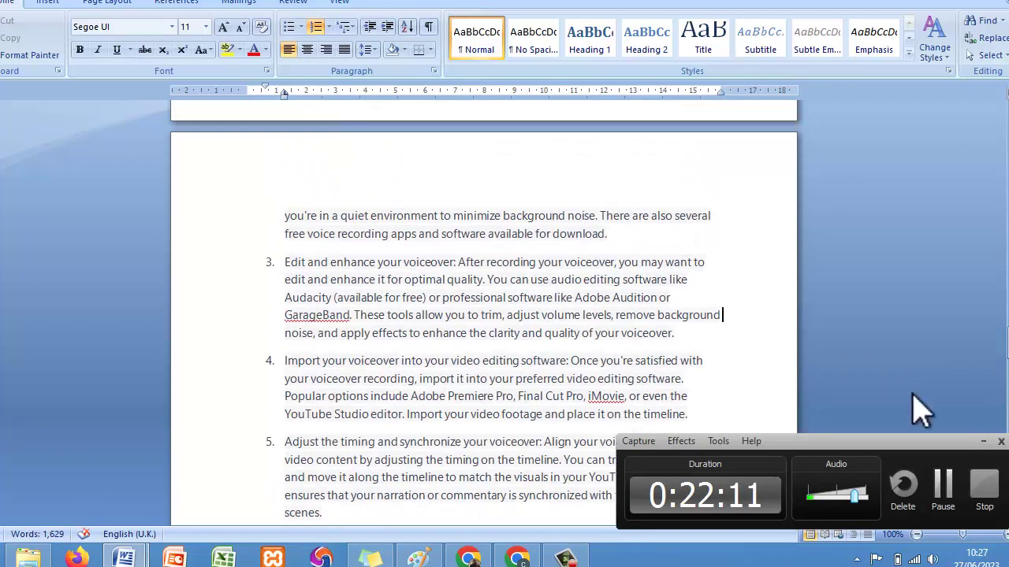
pyautogui.click(982, 443)
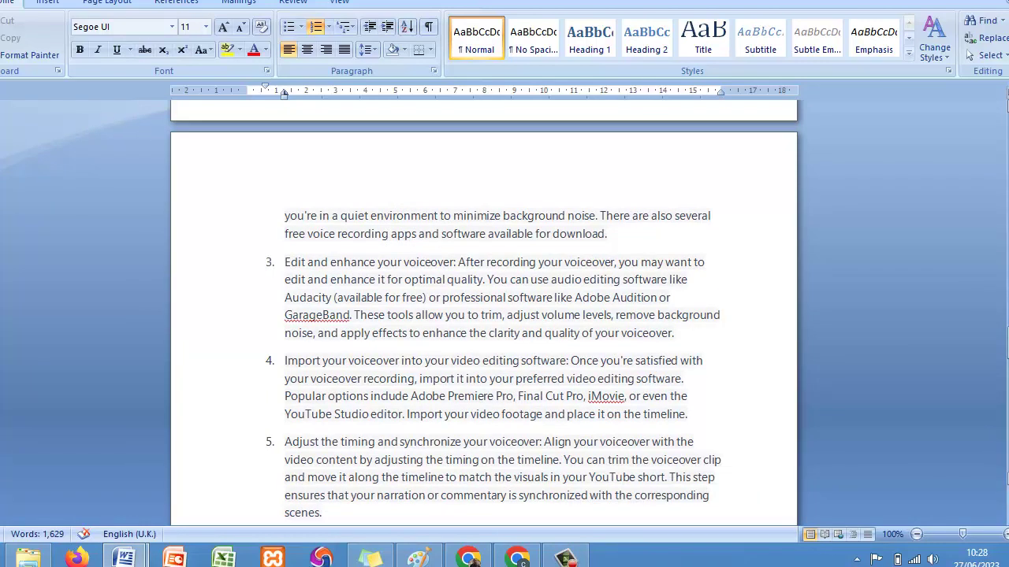
pyautogui.moveTo(1007, 346); pyautogui.dragTo(1007, 319)
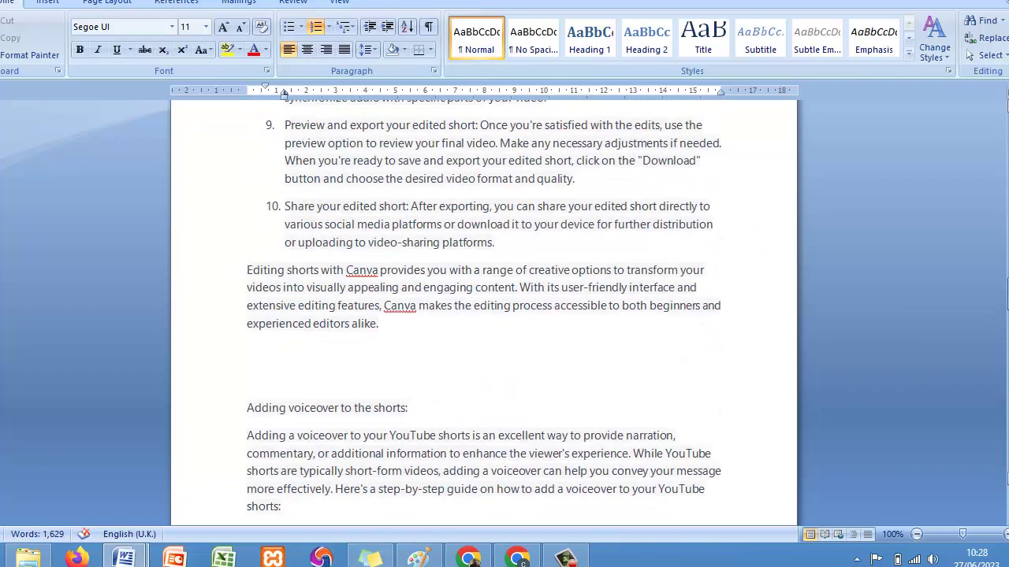
pyautogui.click(439, 408)
pyautogui.press('BackSpace')
# Make the "Adding voiceover to the shorts" heading uppercase and bold, and add a blank line below it
pyautogui.moveTo(421, 409); pyautogui.dragTo(268, 426)
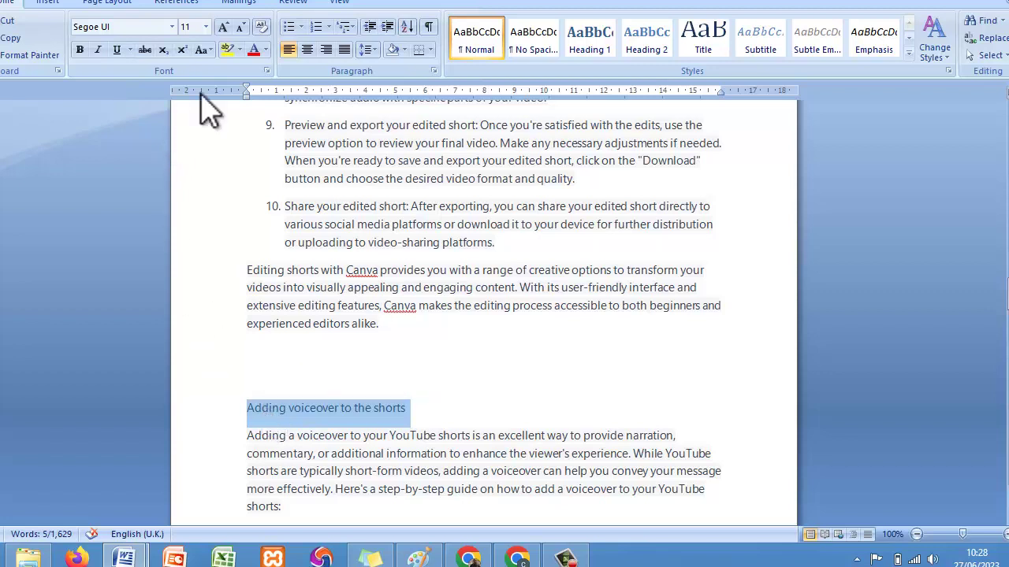
pyautogui.click(207, 50)
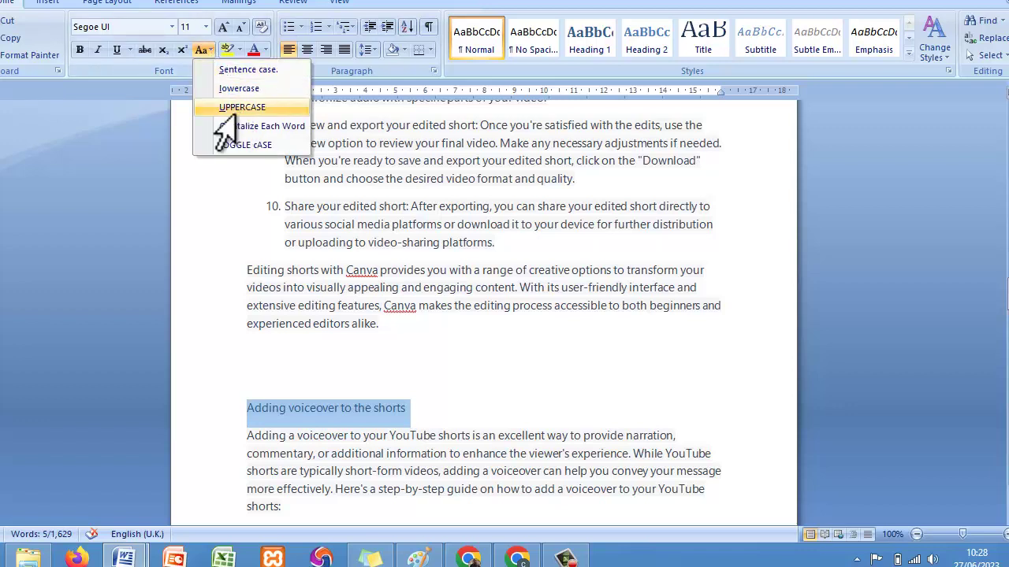
pyautogui.click(236, 107)
pyautogui.click(80, 49)
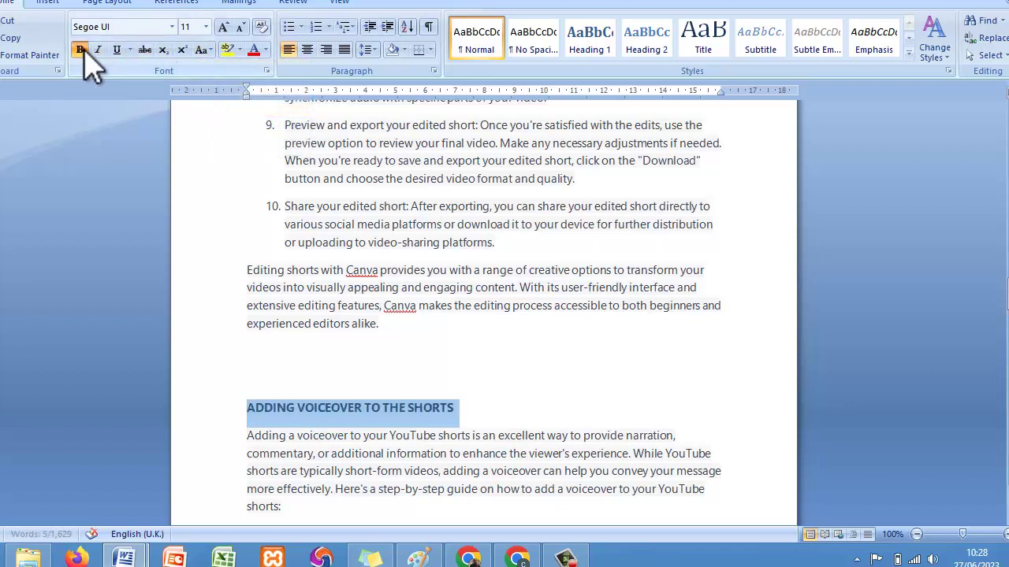
pyautogui.click(484, 409)
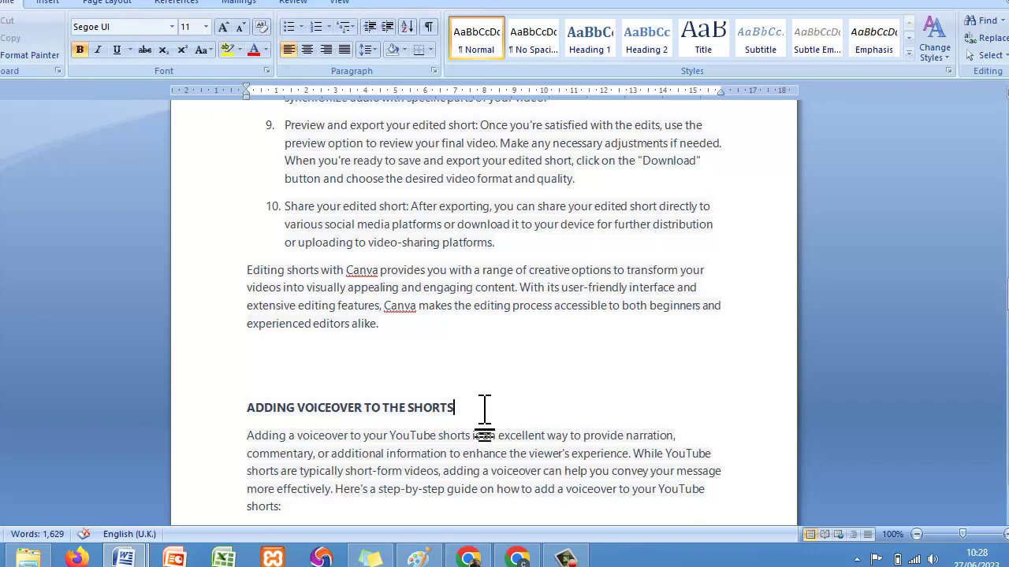
pyautogui.press('Return')
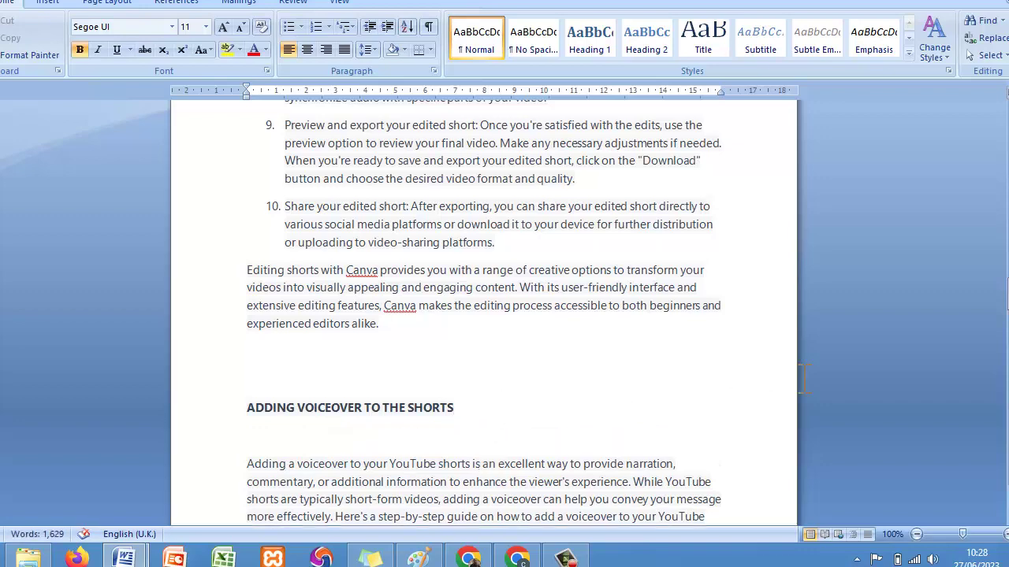
# Switch to Chrome, open duplichecker.com in a new tab, and run a plagiarism check on the copied voiceover section
pyautogui.moveTo(1007, 276); pyautogui.dragTo(1007, 130)
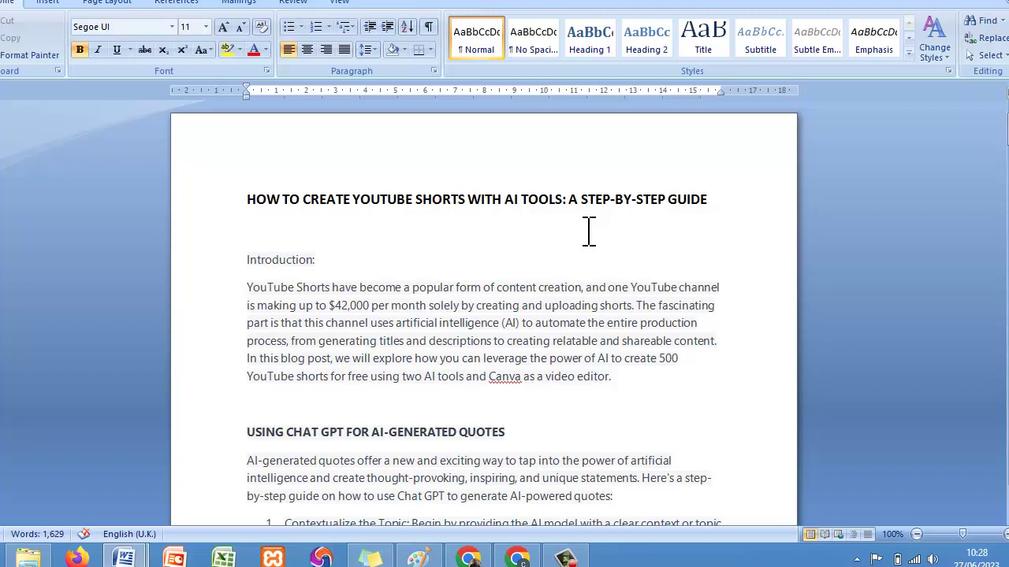
pyautogui.click(492, 561)
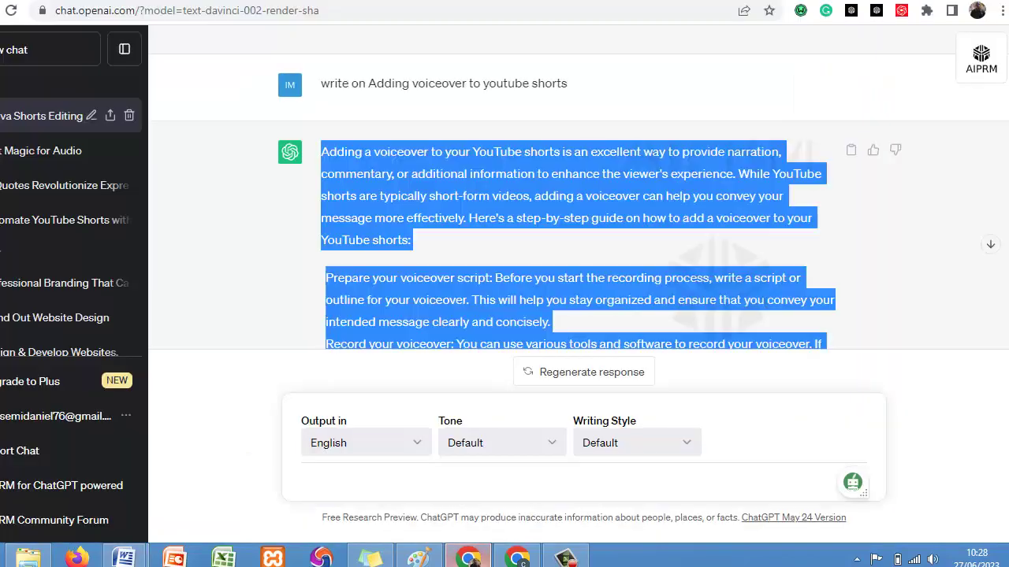
pyautogui.hotkey('ctrl', 't')
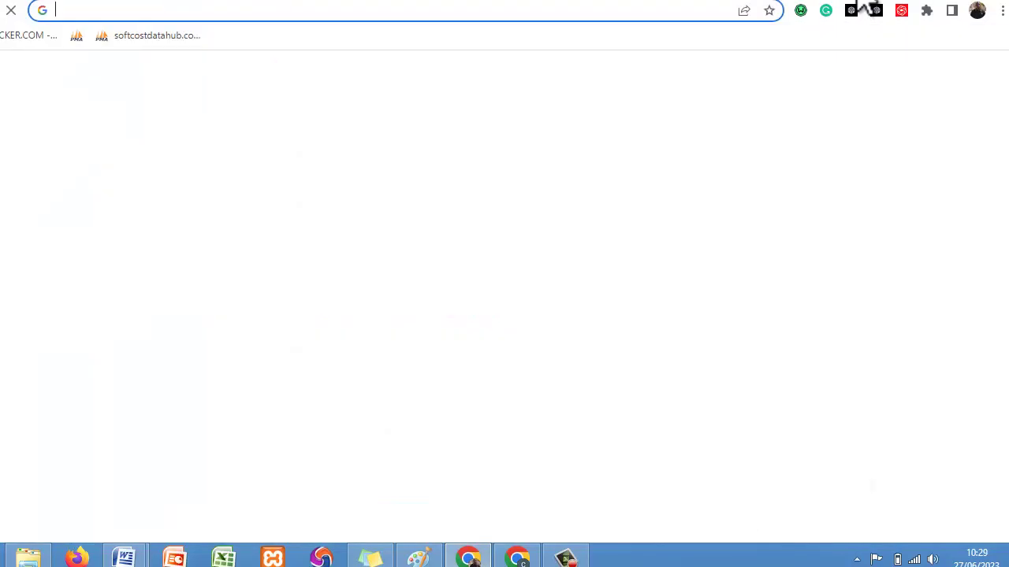
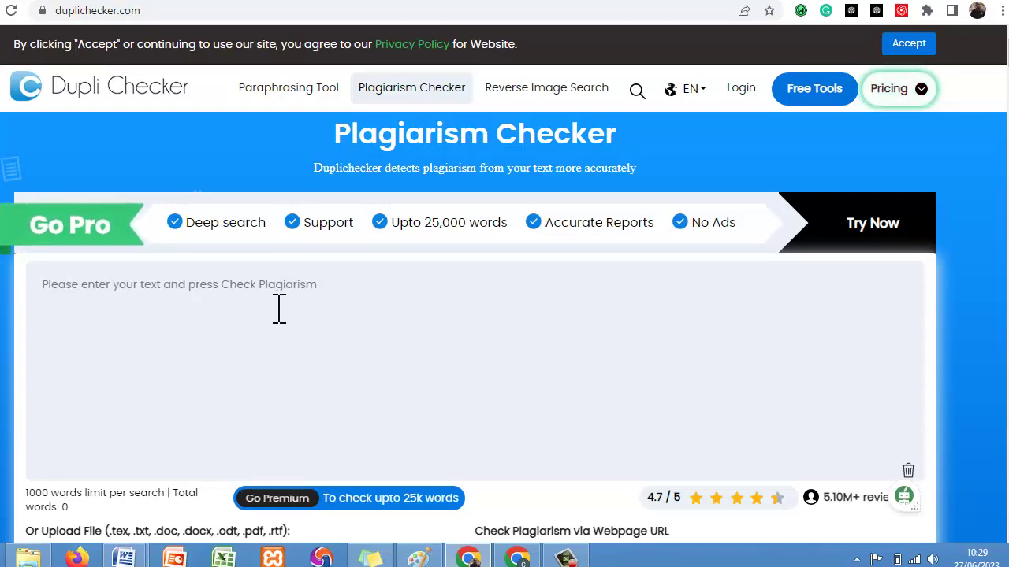
pyautogui.hotkey('ctrl', 'v')
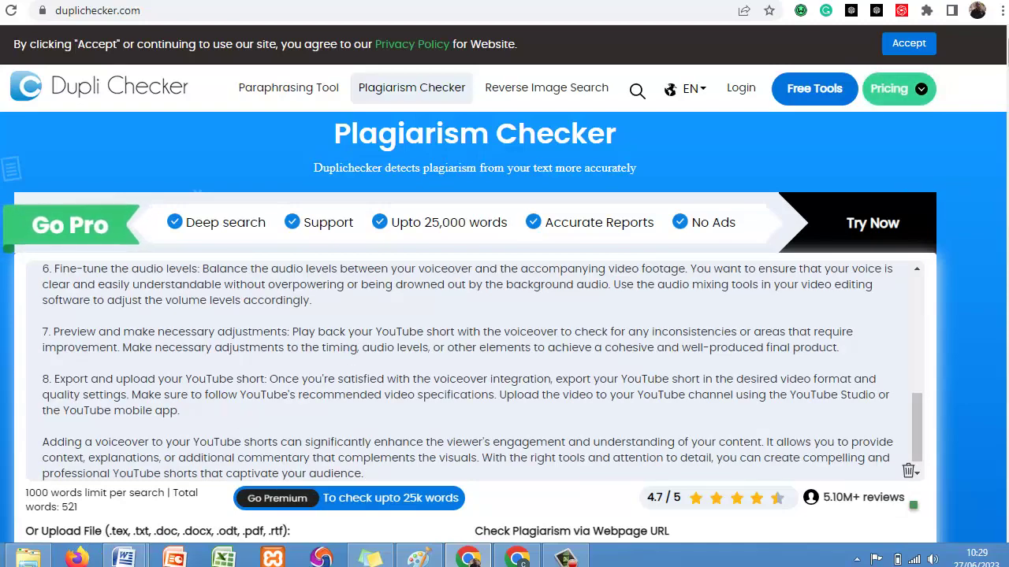
pyautogui.scroll(-6, 1004, 99)
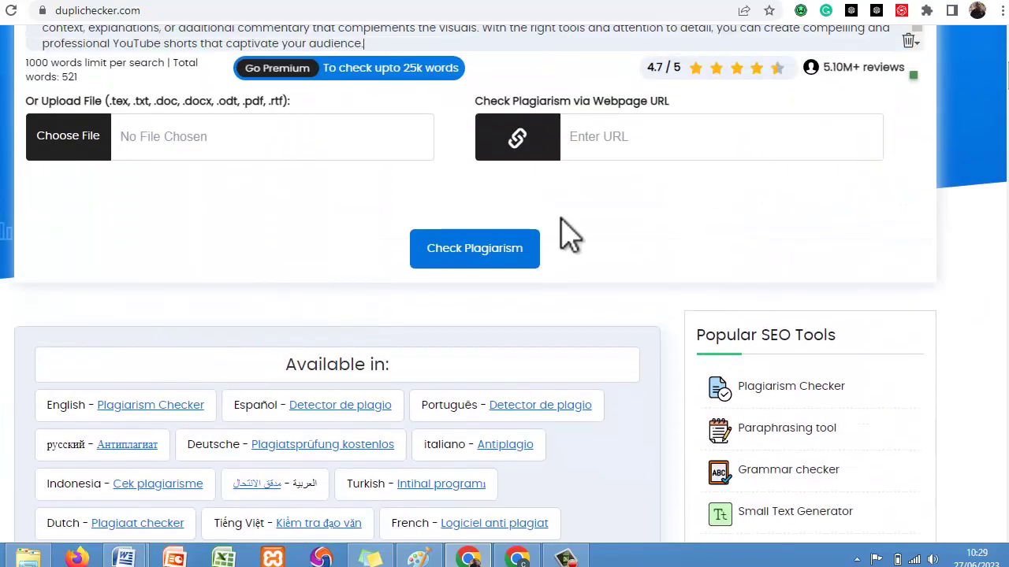
pyautogui.click(511, 265)
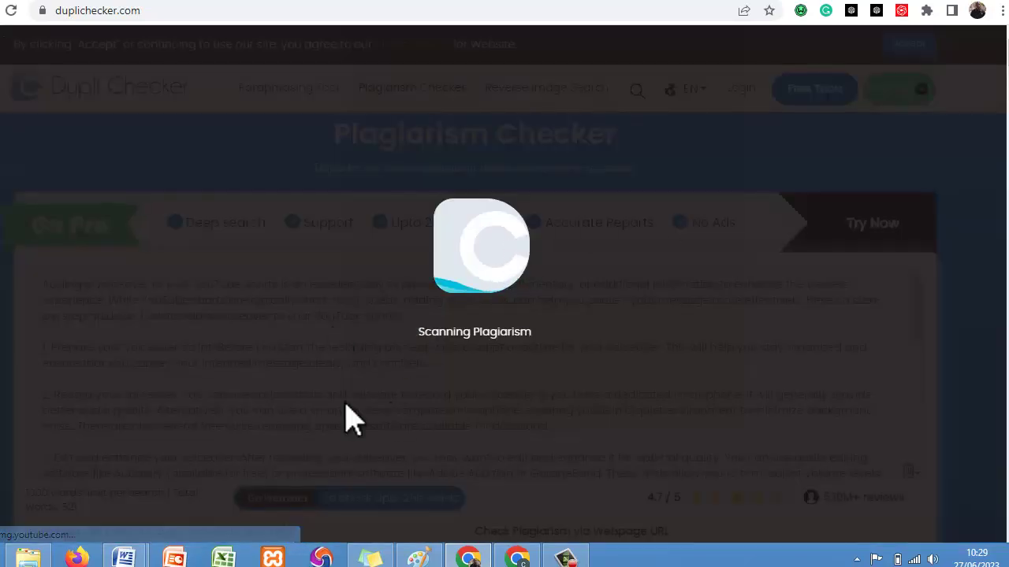
pyautogui.click(566, 559)
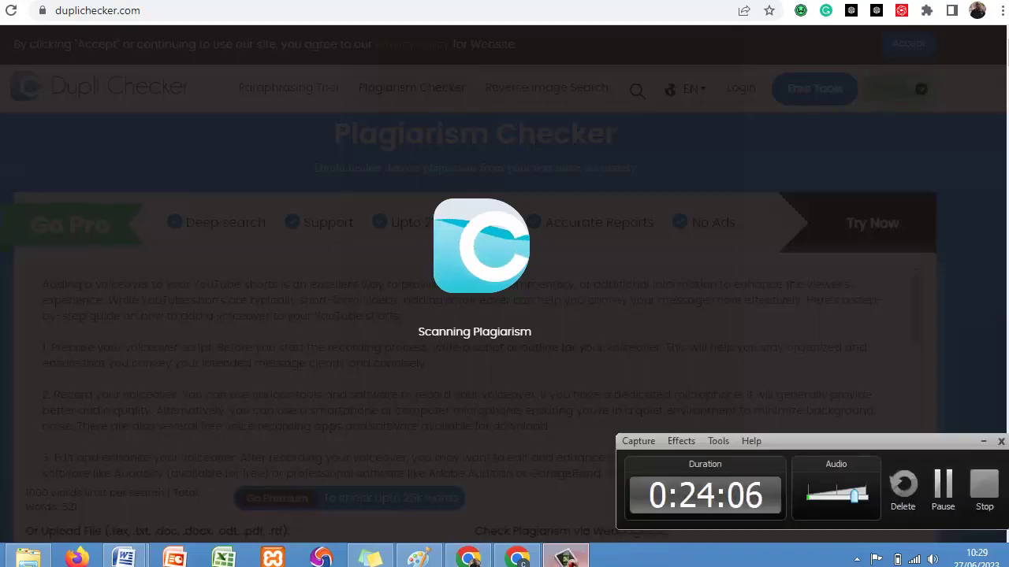
pyautogui.click(941, 492)
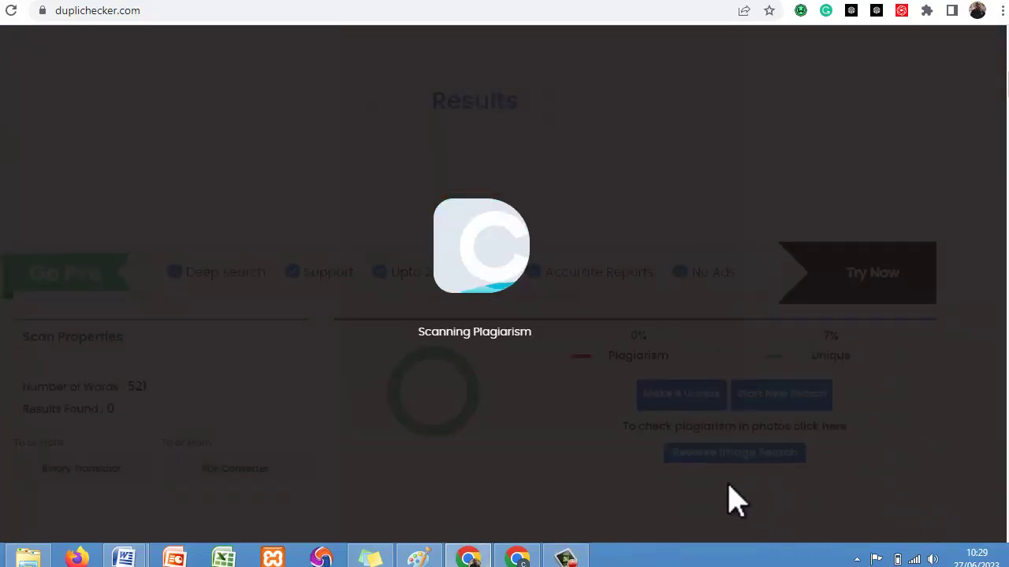
pyautogui.click(566, 558)
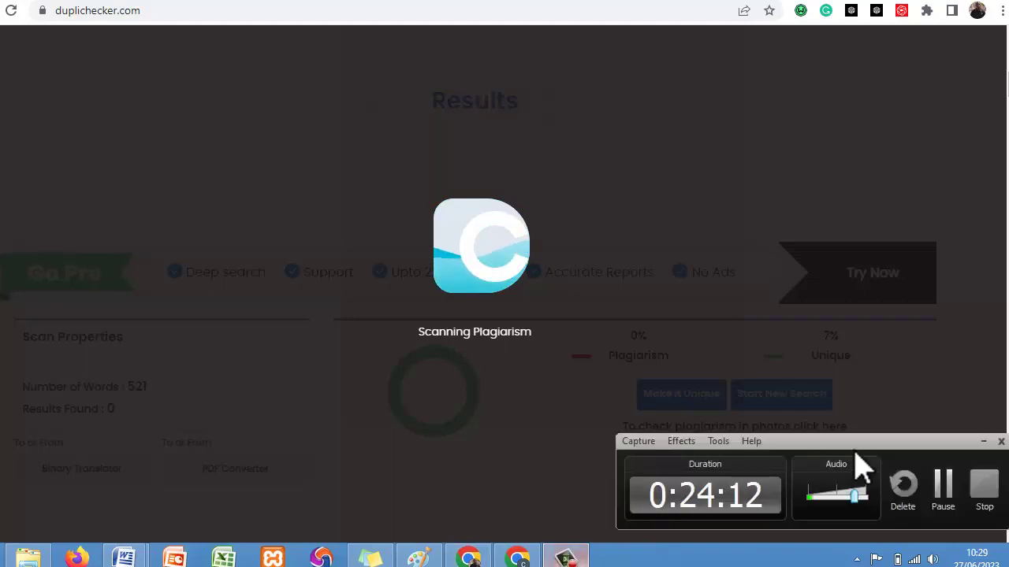
pyautogui.click(941, 492)
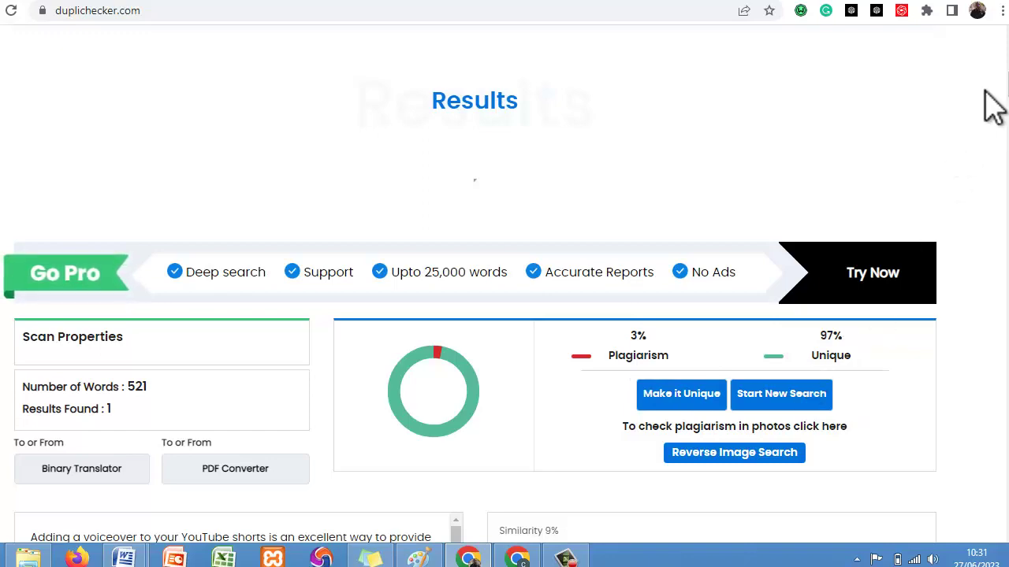
# Examine the plagiarism report for the matching source and the highlighted passage in the checked text
pyautogui.scroll(-4, 991, 105)
pyautogui.scroll(-3, 511, 273)
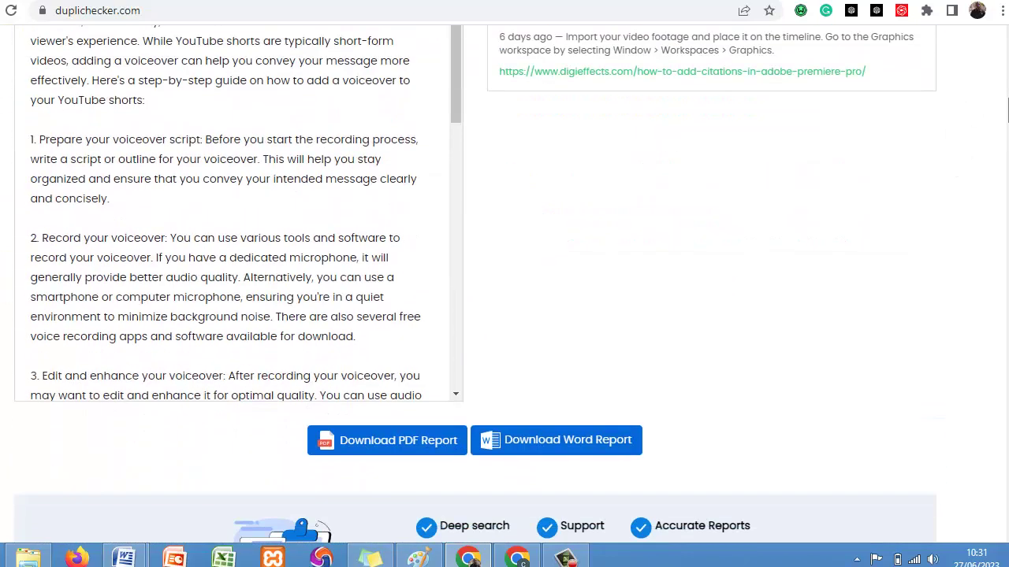
pyautogui.scroll(1, 512, 272)
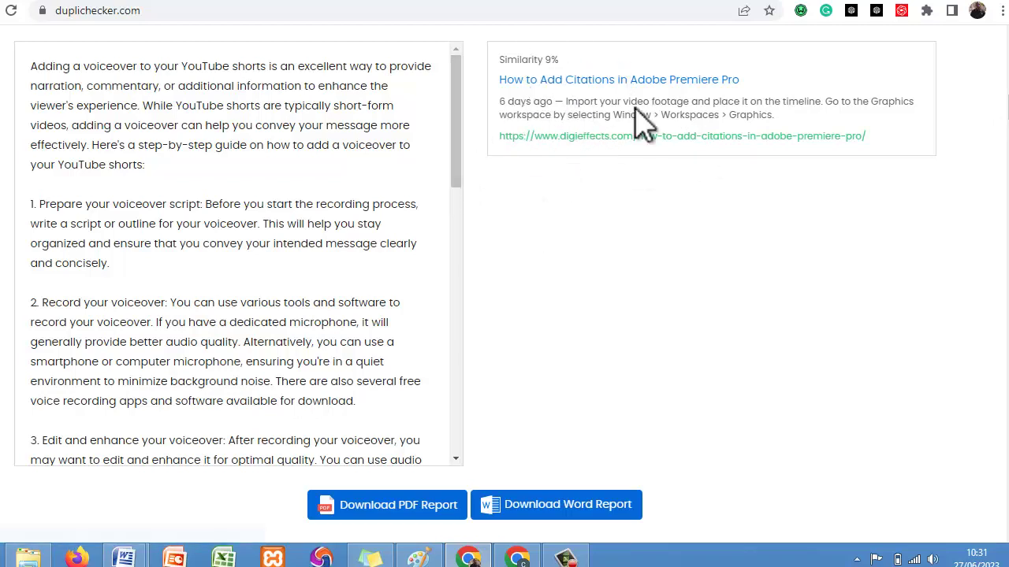
pyautogui.moveTo(460, 158); pyautogui.dragTo(456, 251)
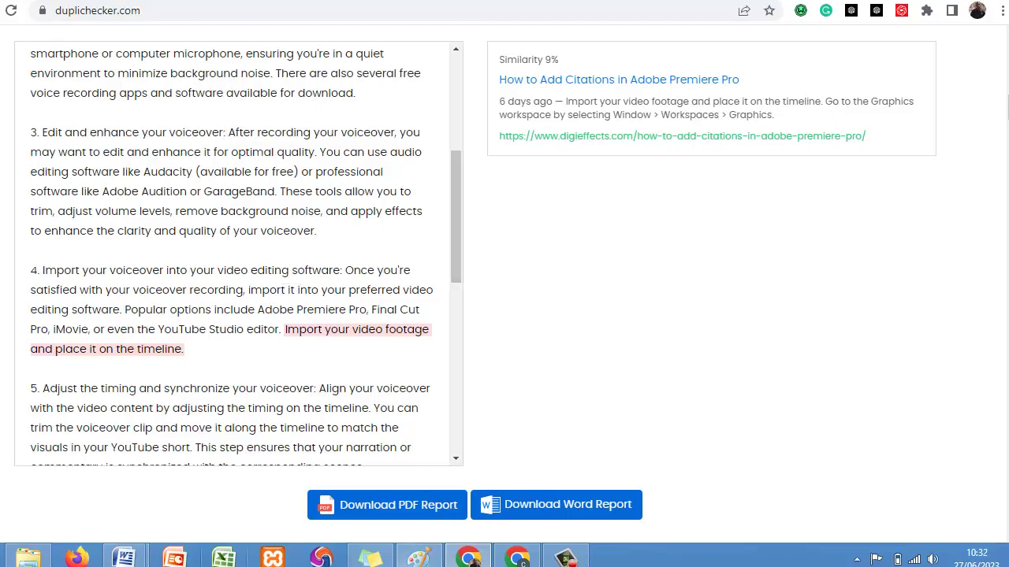
# Switch to Document2 in Word and copy the sentence "Import your video footage and place it on the timeline." from item 4
pyautogui.moveTo(124, 558)
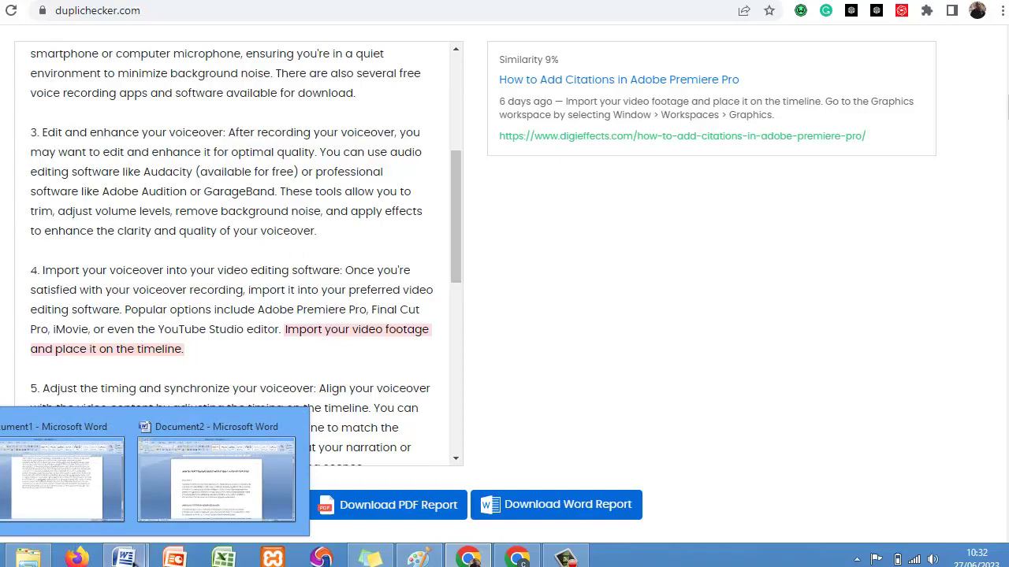
pyautogui.click(198, 488)
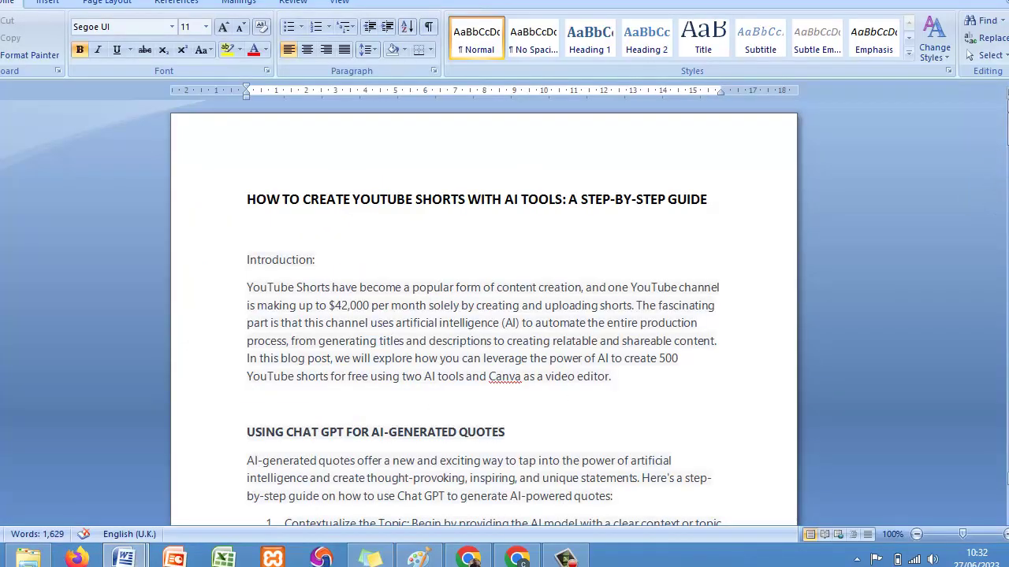
pyautogui.moveTo(1006, 131); pyautogui.dragTo(1006, 157)
pyautogui.moveTo(1007, 228); pyautogui.dragTo(1007, 377)
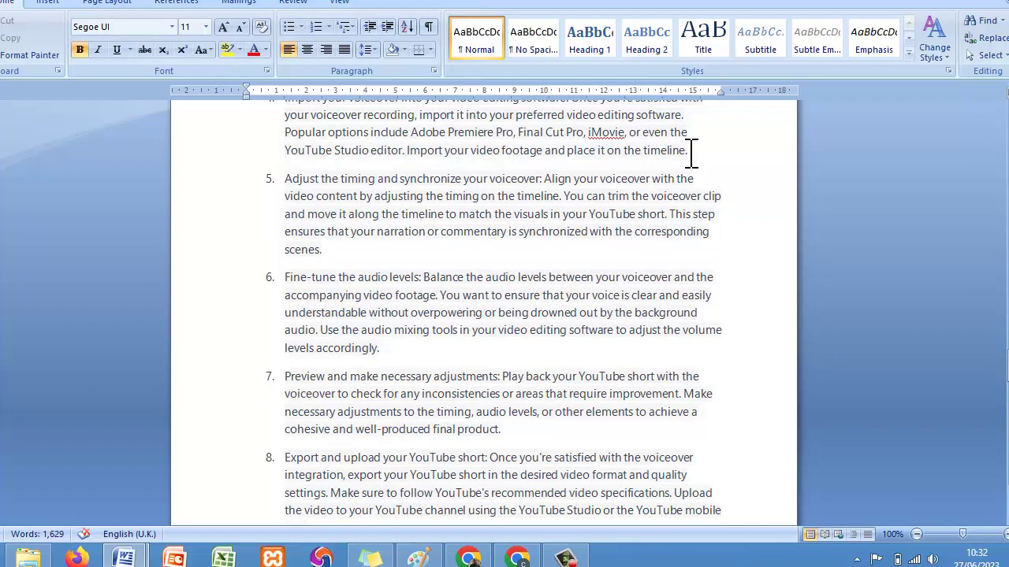
pyautogui.moveTo(691, 154); pyautogui.dragTo(408, 156)
pyautogui.hotkey('ctrl', 'c')
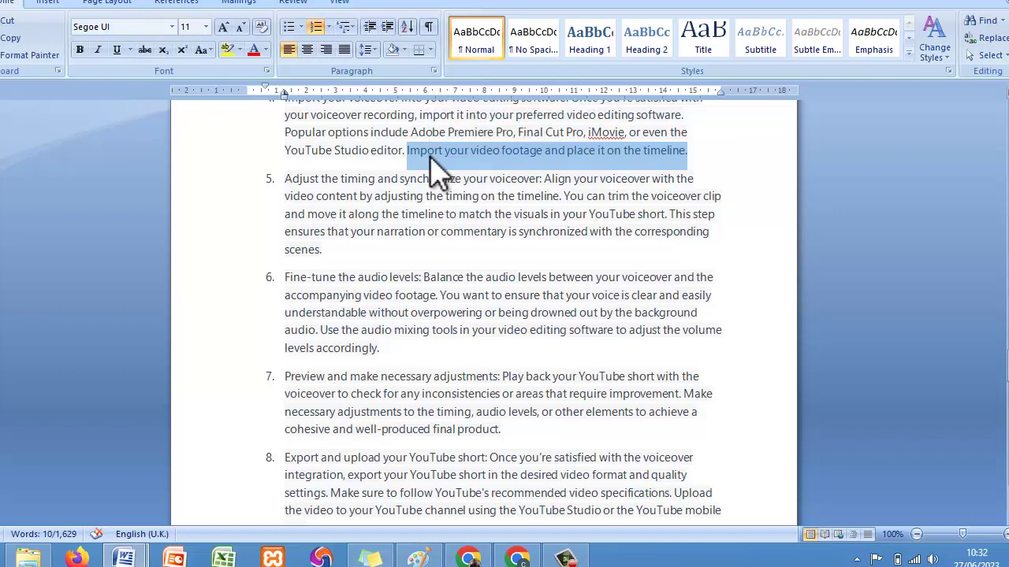
# Switch to ChatGPT in Chrome and submit the prompt: rewrite with 100% uniqueness "Import your video footage and place it on the timeline."
pyautogui.click(471, 558)
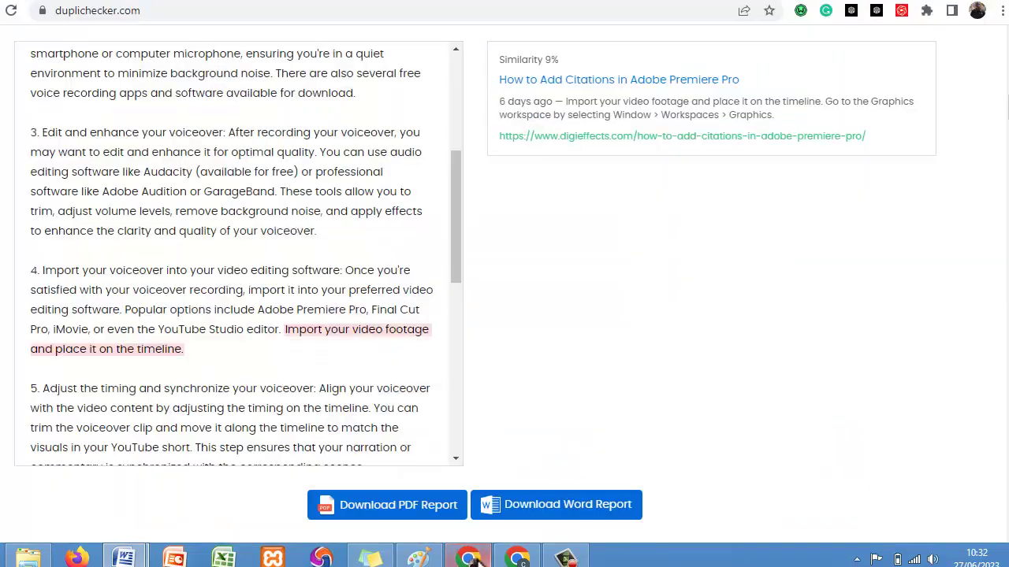
pyautogui.click(544, 4)
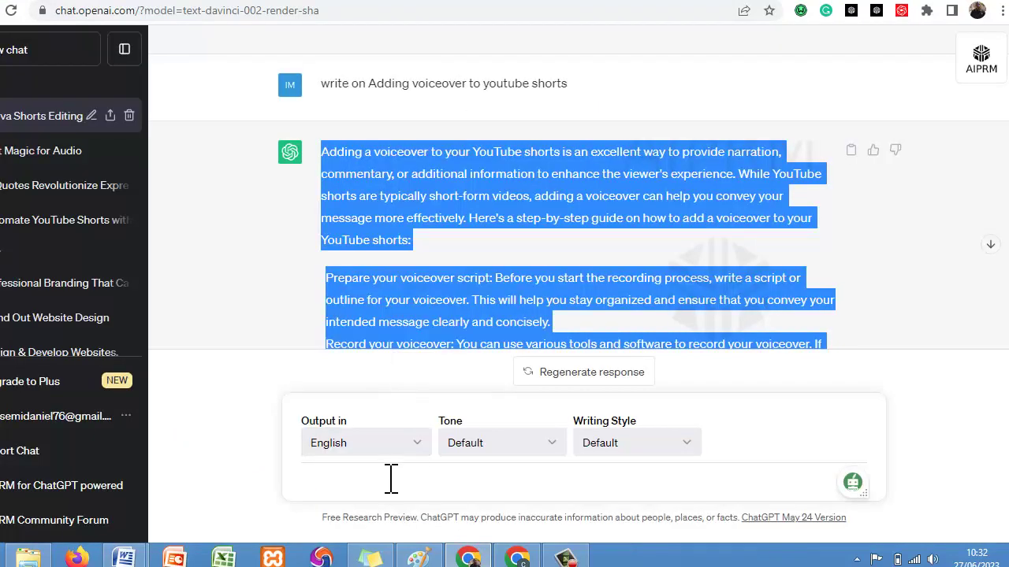
pyautogui.click(391, 478)
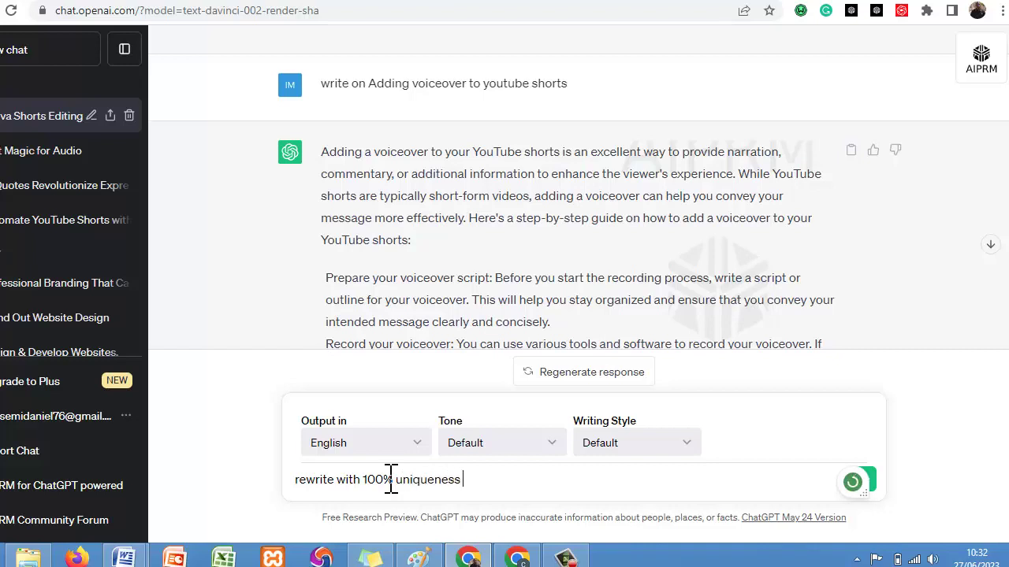
pyautogui.hotkey('ctrl', 'v')
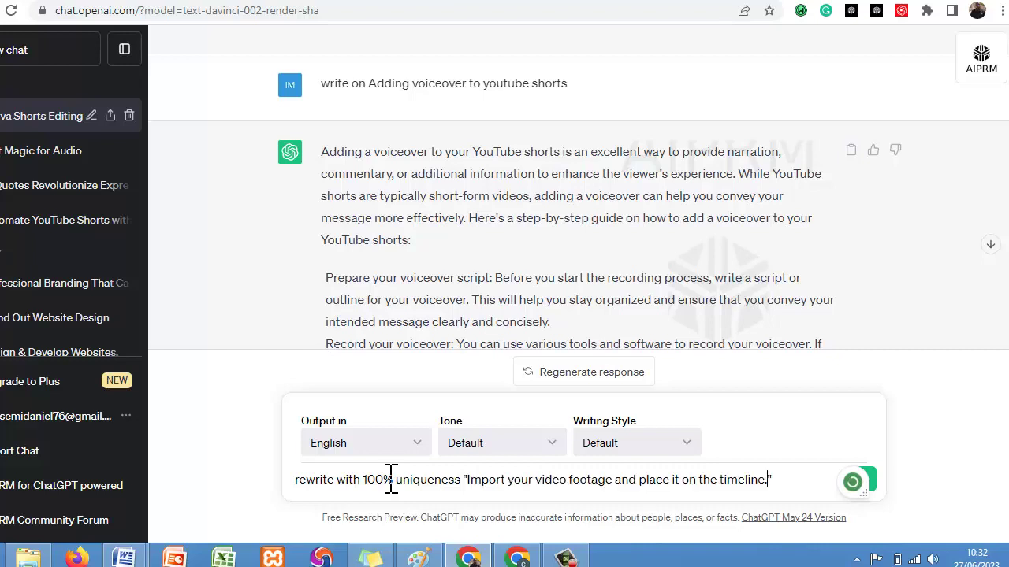
pyautogui.press('Return')
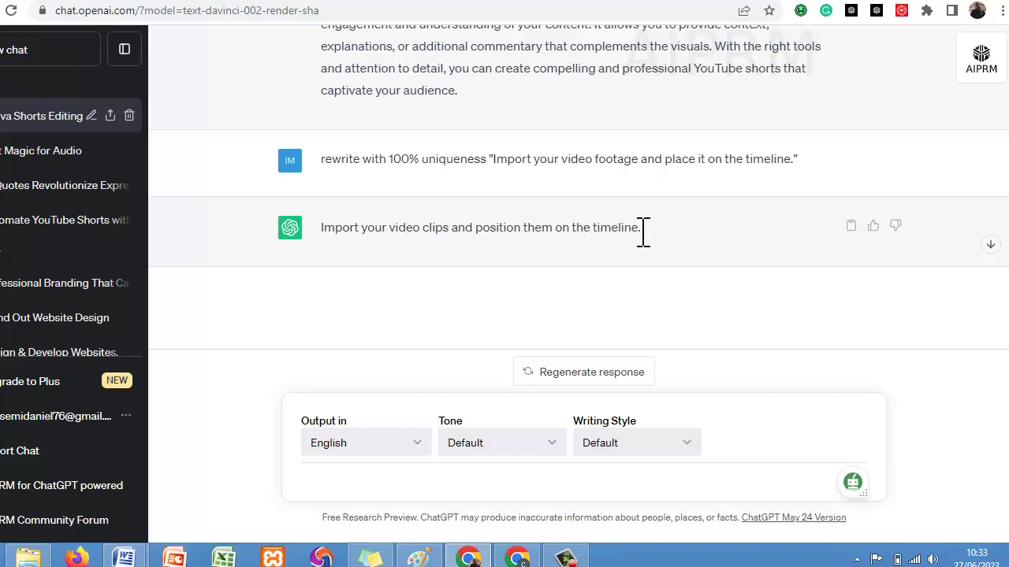
# Copy ChatGPT's rewritten sentence and paste it over the selected "Import your video footage and place it on the timeline." in Word's Document2
pyautogui.moveTo(647, 244); pyautogui.dragTo(329, 256)
pyautogui.hotkey('ctrl', 'c')
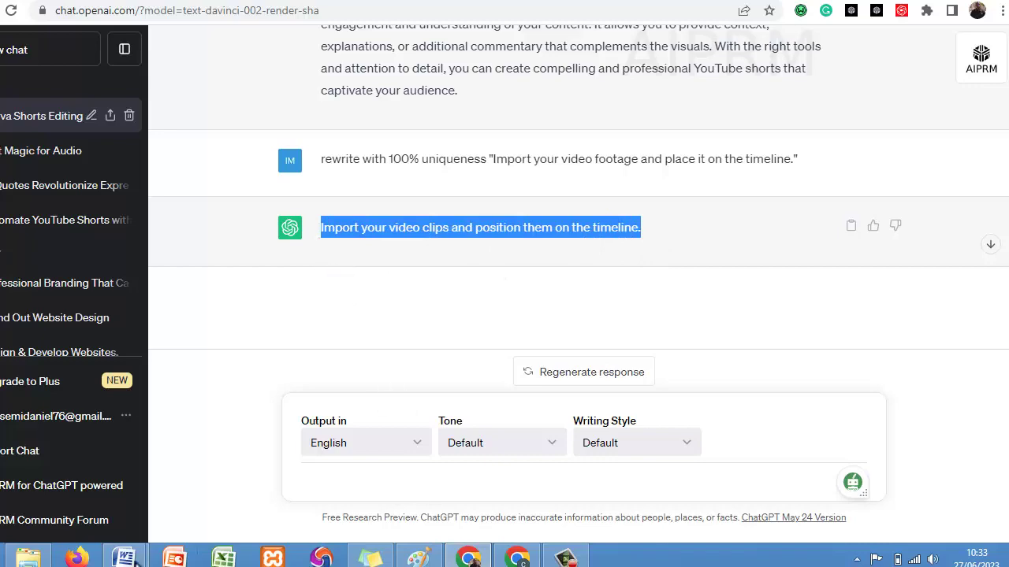
pyautogui.click(124, 558)
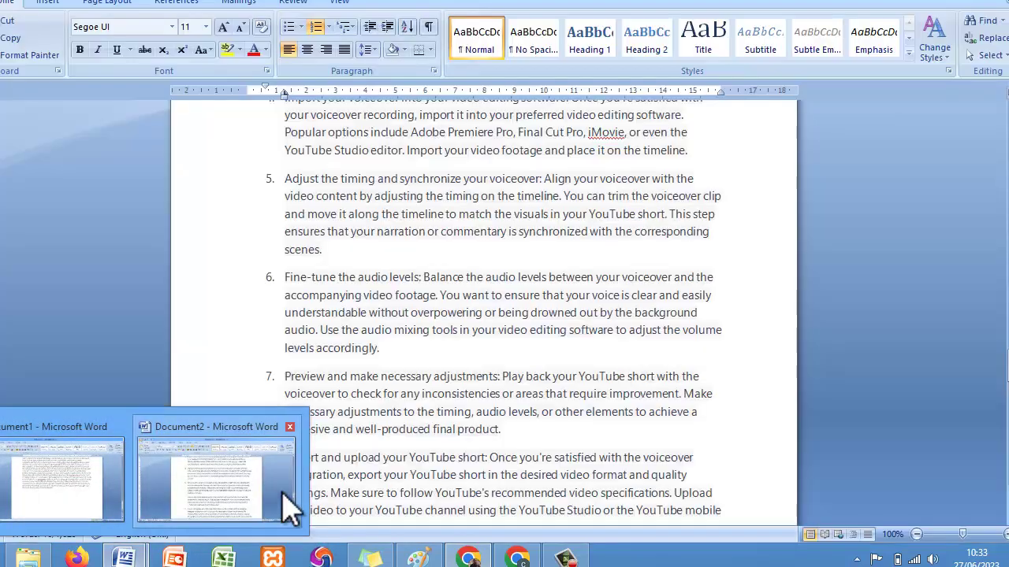
pyautogui.click(288, 504)
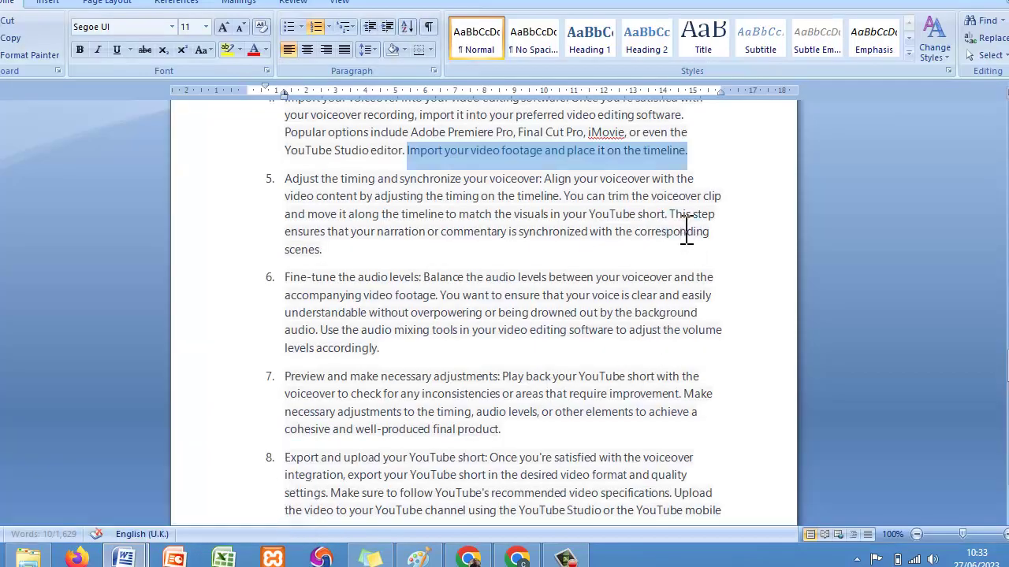
pyautogui.hotkey('ctrl', 'v')
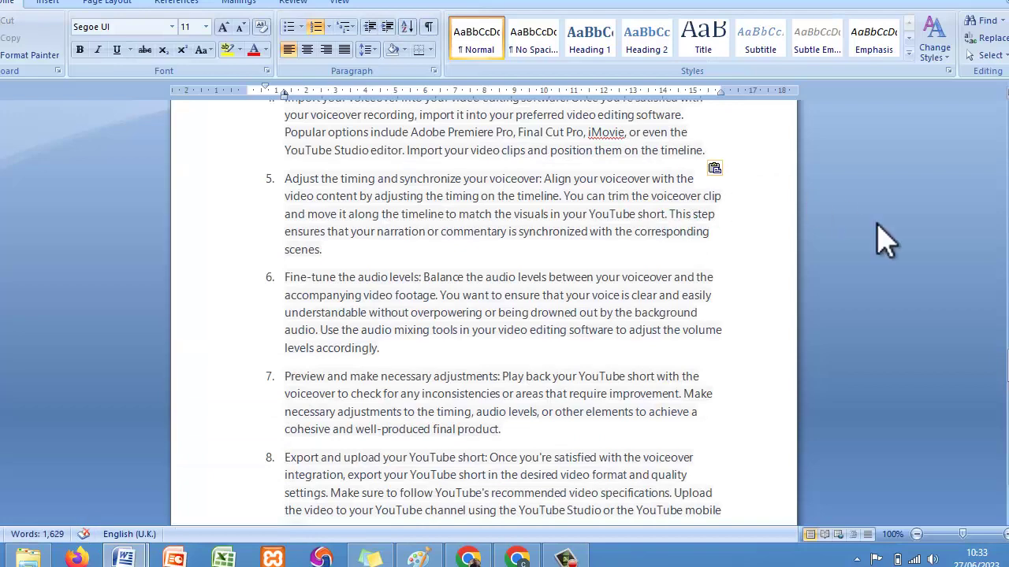
pyautogui.moveTo(1006, 368)
pyautogui.mouseDown()
pyautogui.moveTo(1006, 378)
pyautogui.moveTo(1005, 350)
pyautogui.mouseUp()
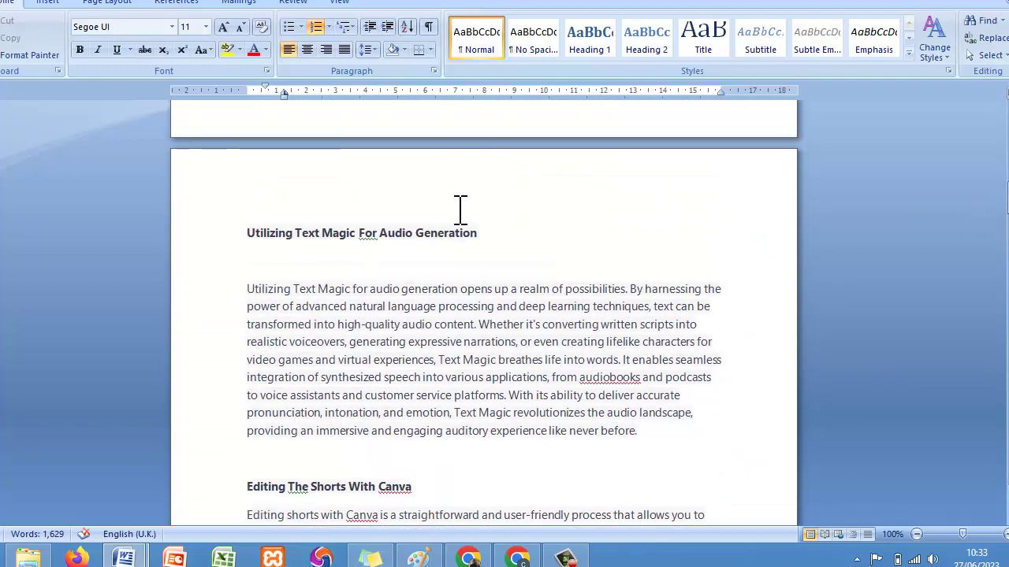
pyautogui.moveTo(247, 289); pyautogui.dragTo(678, 449)
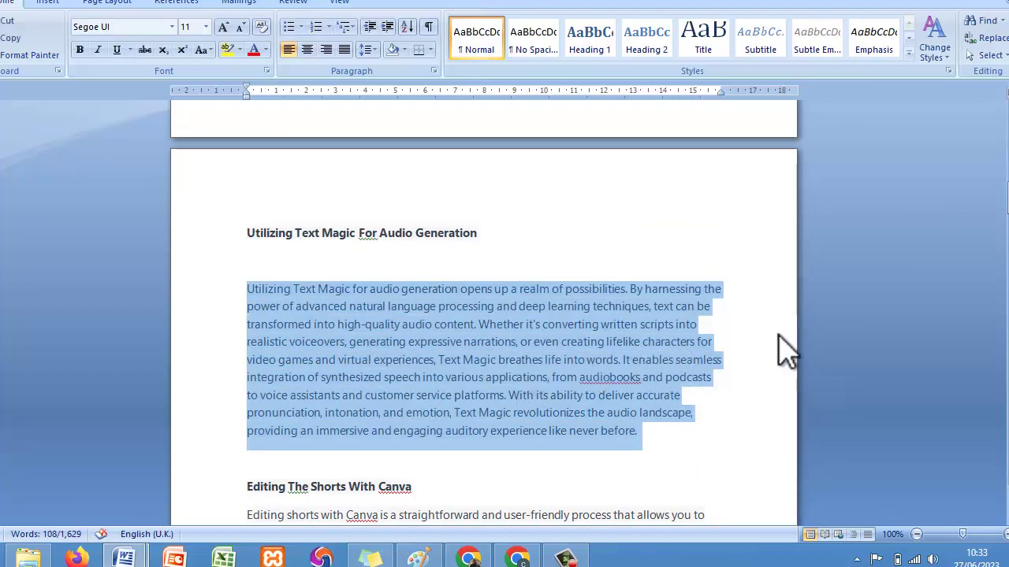
pyautogui.click(495, 361)
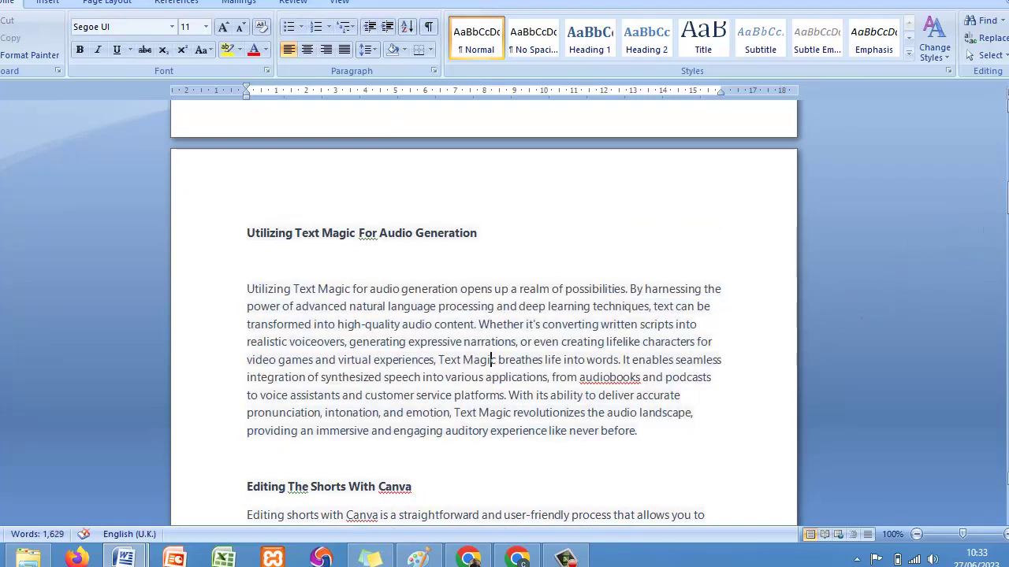
# Copy the full body text under "Editing The Shorts With Canva", from its opening paragraph through the closing paragraph after item 10
pyautogui.moveTo(1007, 183); pyautogui.dragTo(1007, 264)
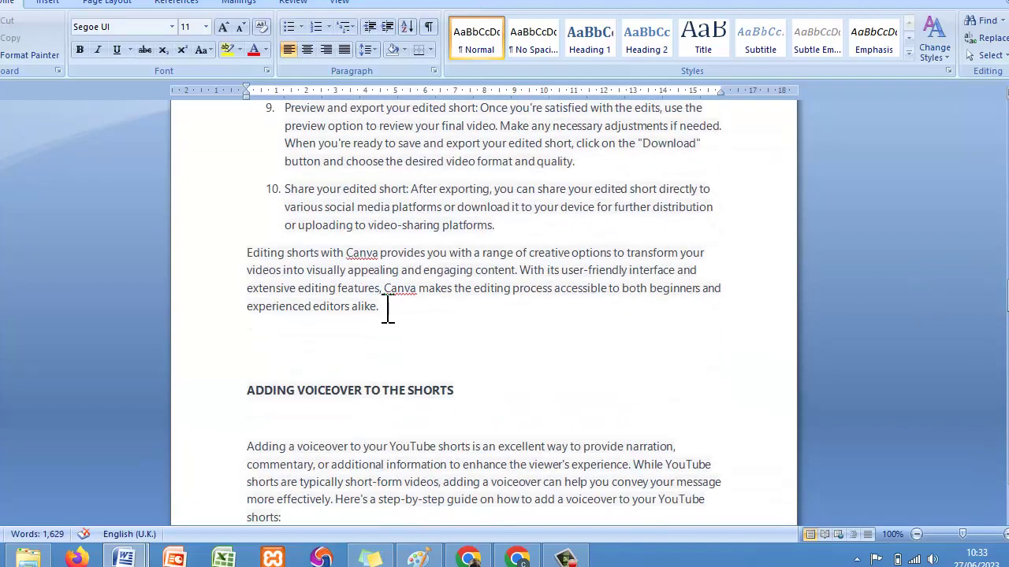
pyautogui.moveTo(387, 308); pyautogui.dragTo(287, 425)
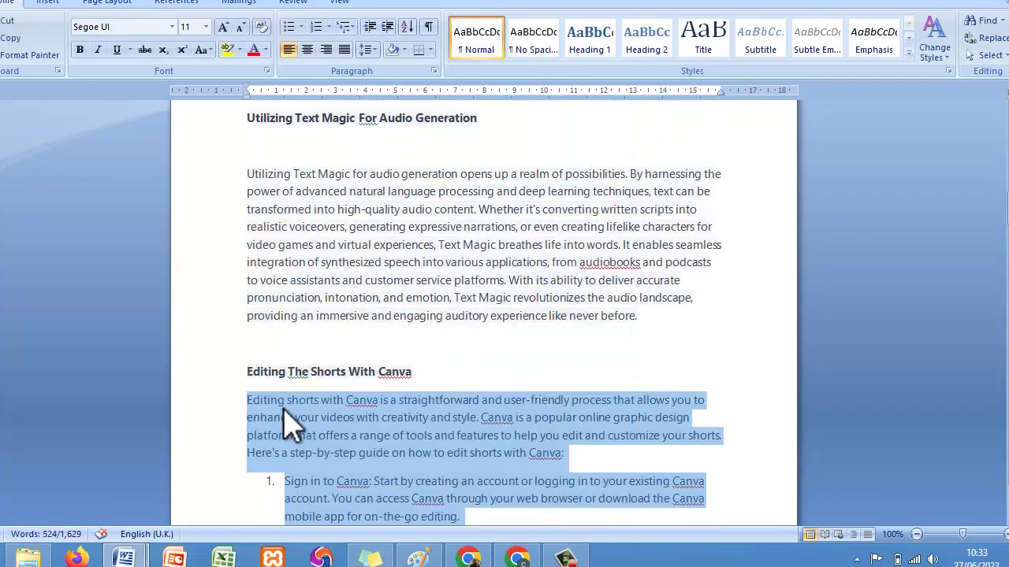
pyautogui.rightClick(288, 425)
pyautogui.click(322, 219)
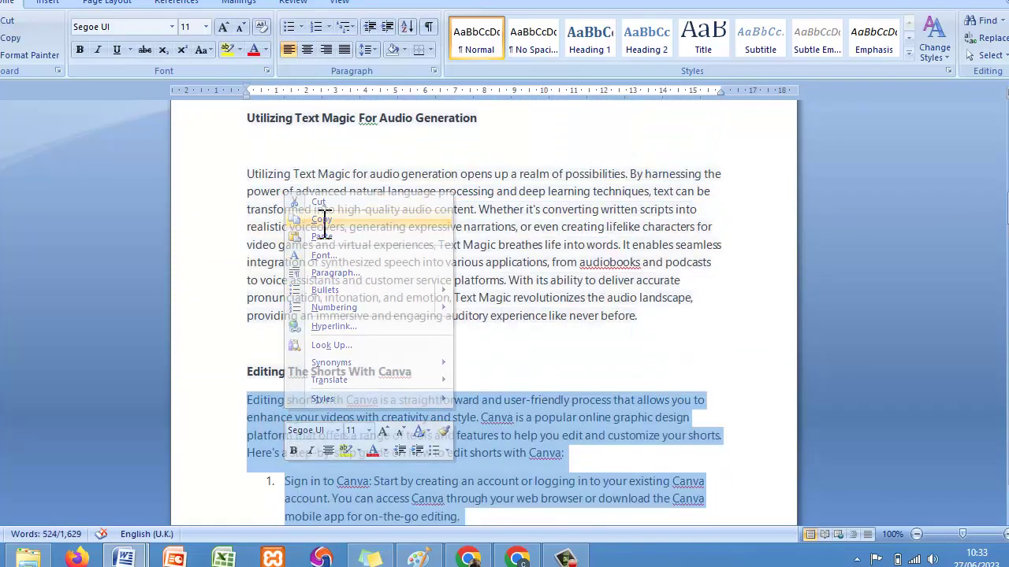
# Switch to duplichecker.com in Chrome and replace the checker's existing text with the copied Canva editing section
pyautogui.click(468, 558)
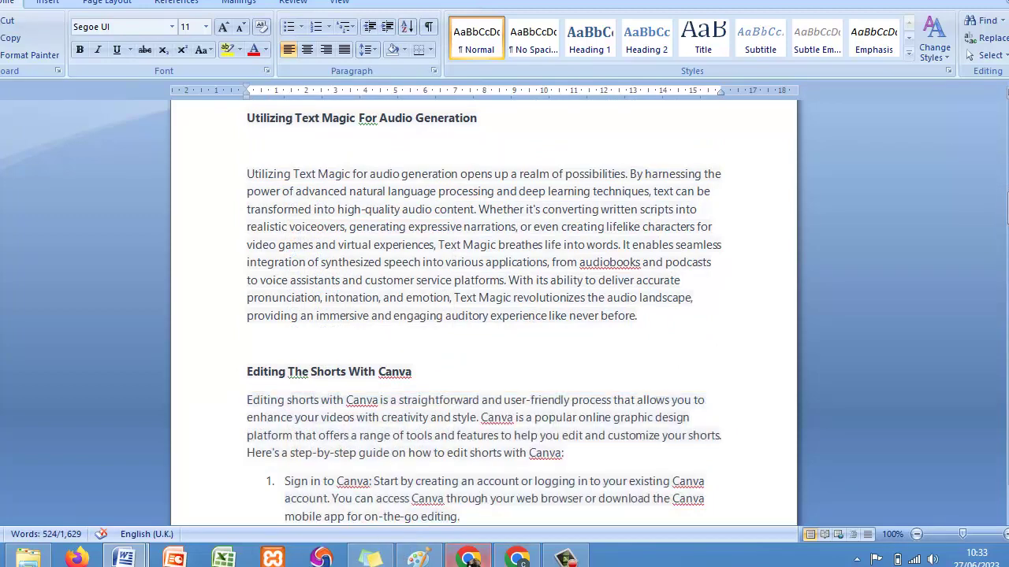
pyautogui.click(769, 3)
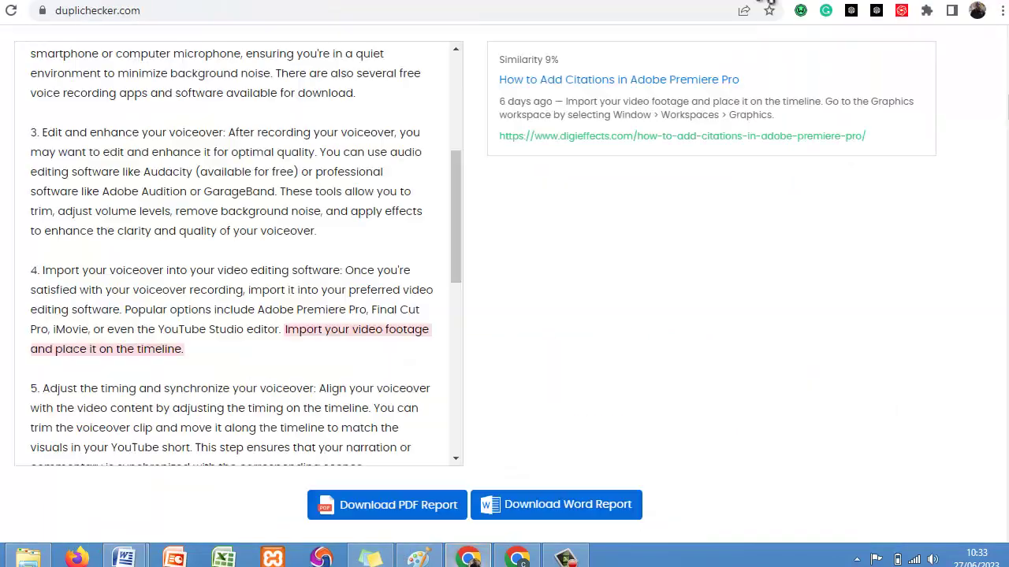
pyautogui.scroll(1, 1006, 101)
pyautogui.scroll(10, 1006, 101)
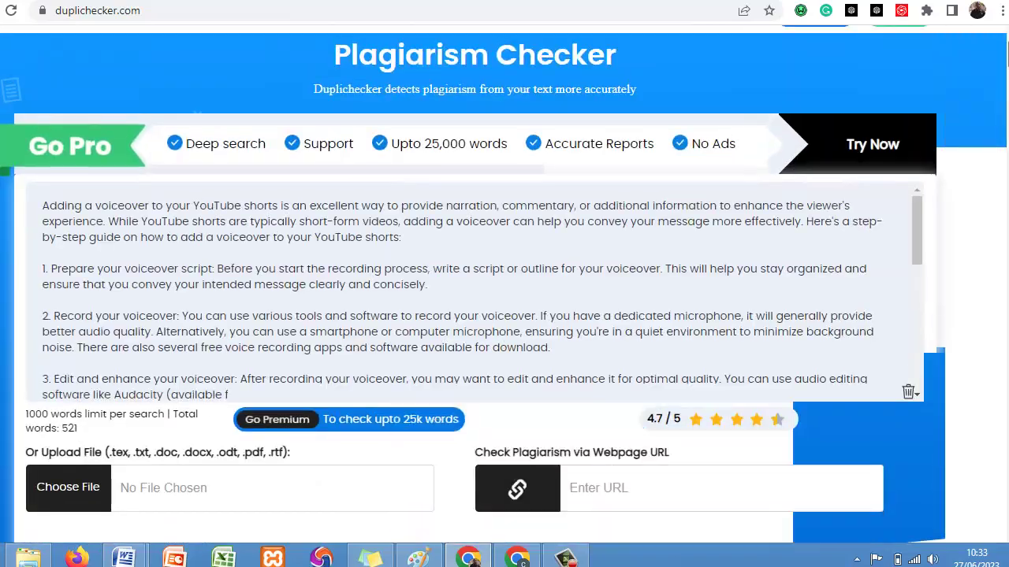
pyautogui.scroll(-3, 733, 113)
pyautogui.hotkey('ctrl', 'a')
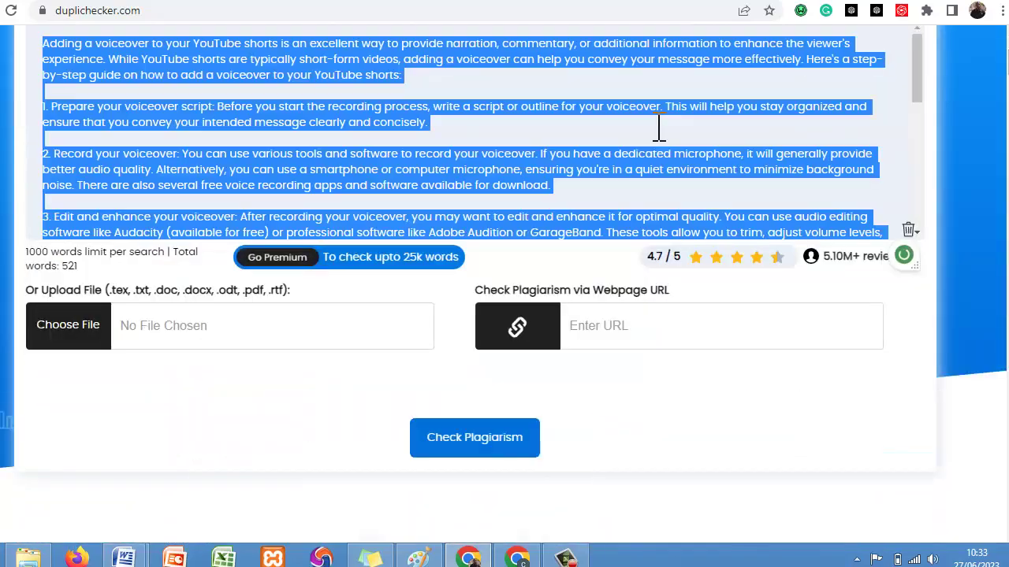
pyautogui.hotkey('ctrl', 'v')
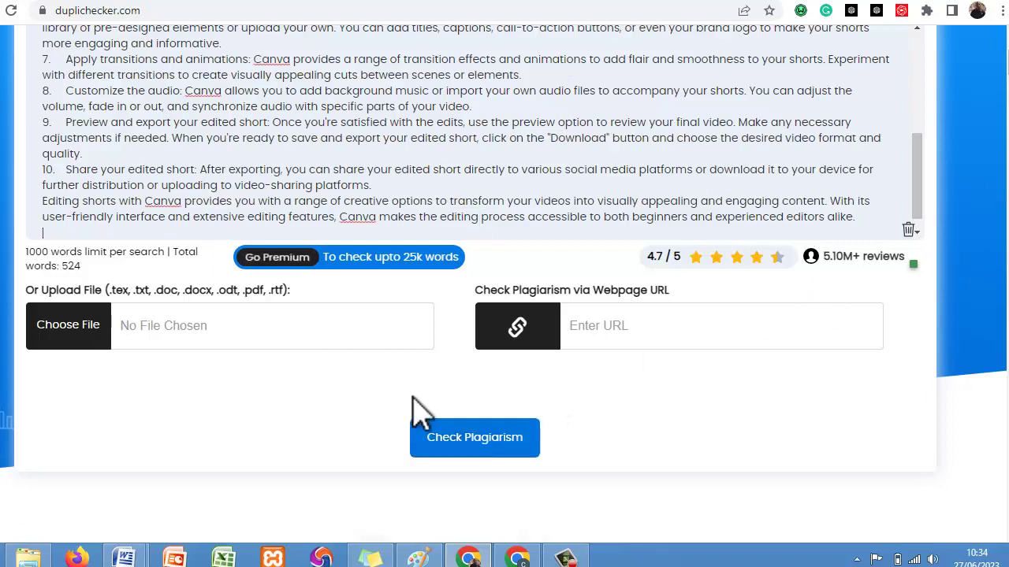
# Switch to Document2 in Word and copy the Text Magic paragraph together with the "Editing The Shorts With Canva" heading
pyautogui.moveTo(124, 556)
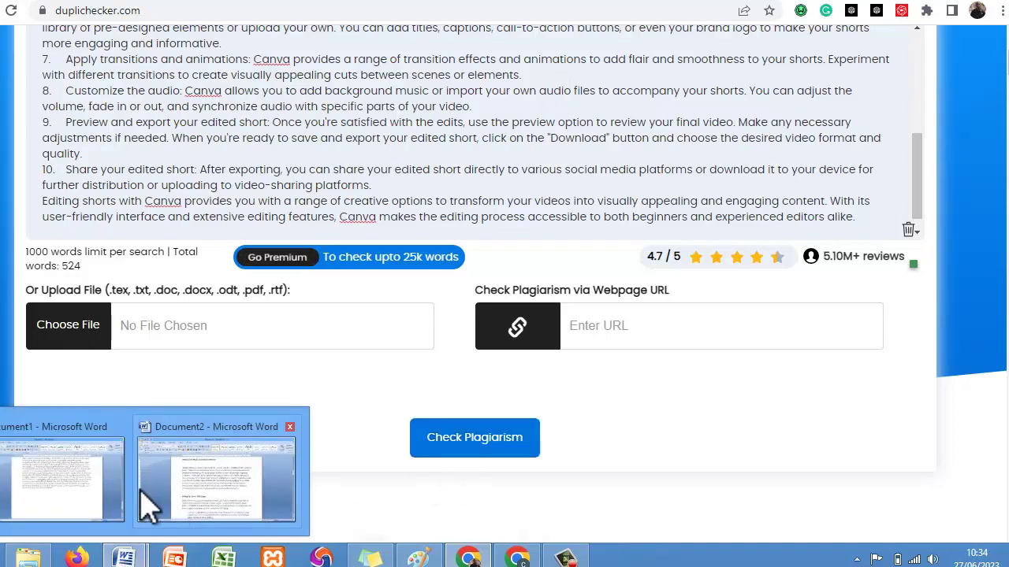
pyautogui.click(216, 496)
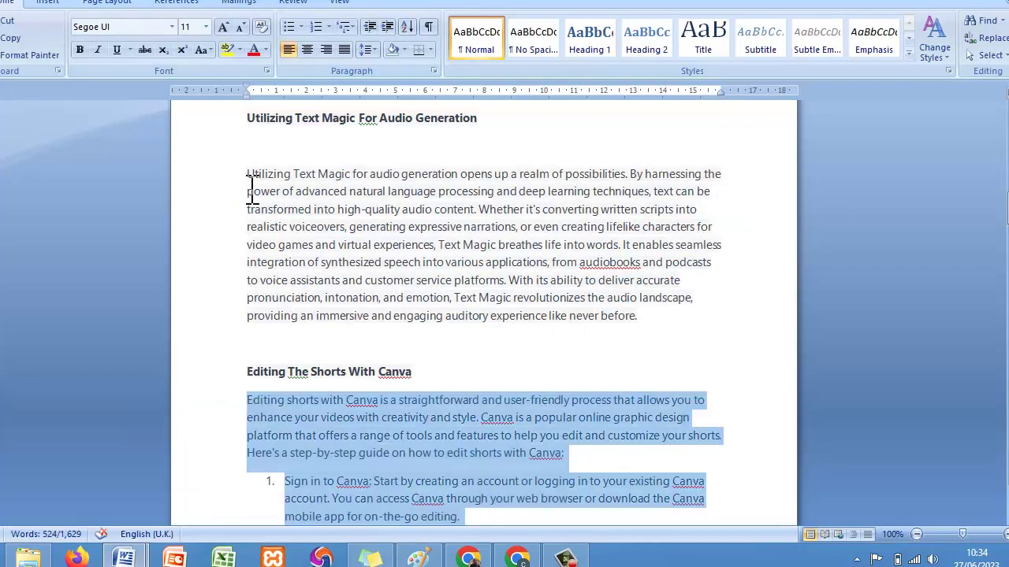
pyautogui.moveTo(249, 173); pyautogui.dragTo(371, 244)
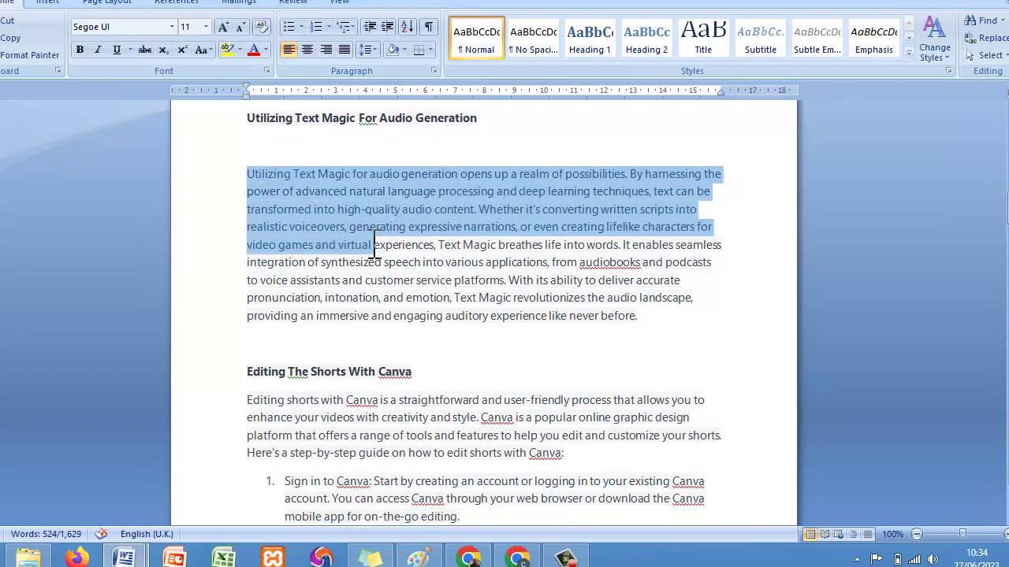
pyautogui.click(374, 245)
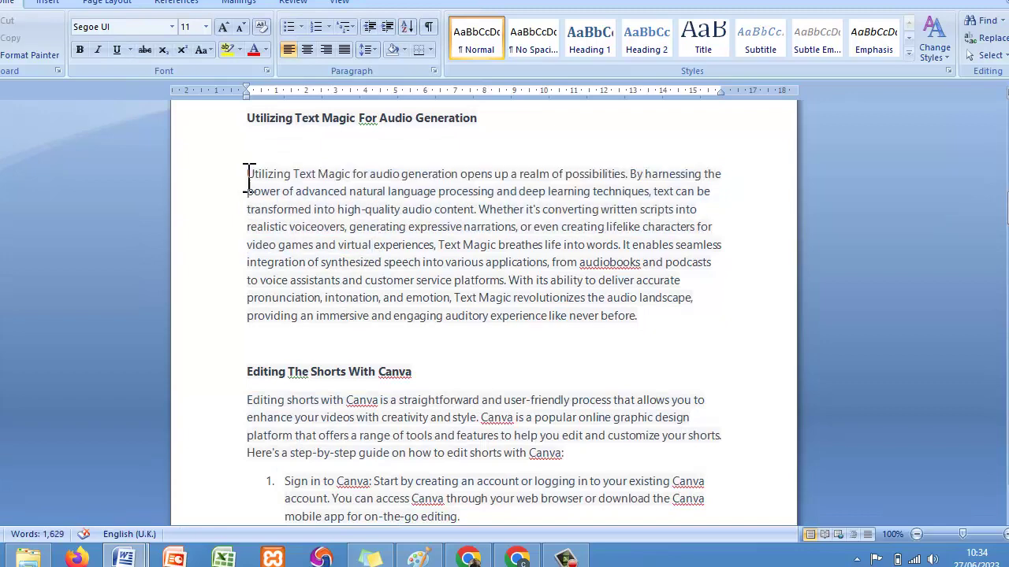
pyautogui.moveTo(247, 175); pyautogui.dragTo(428, 371)
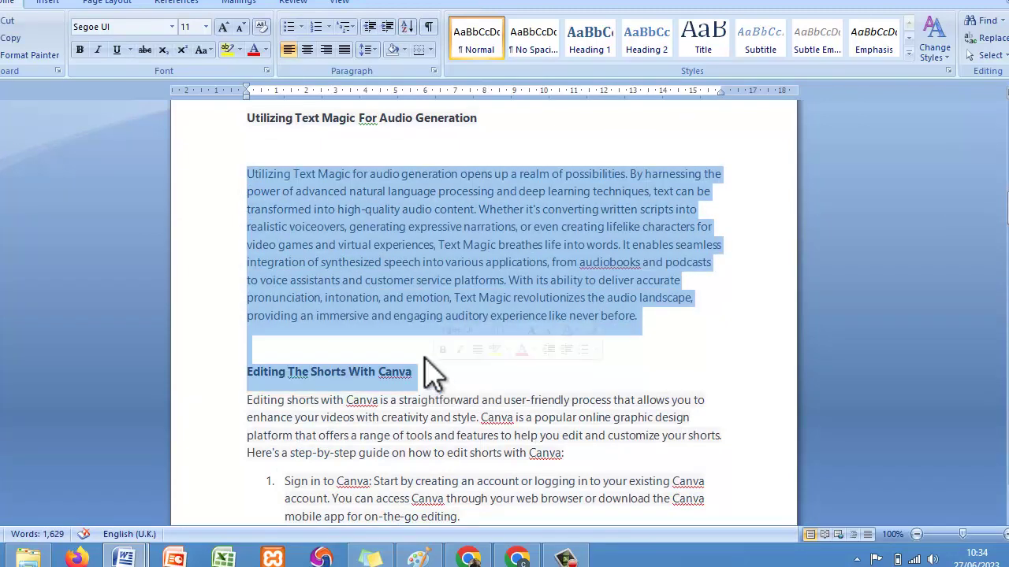
pyautogui.rightClick(388, 244)
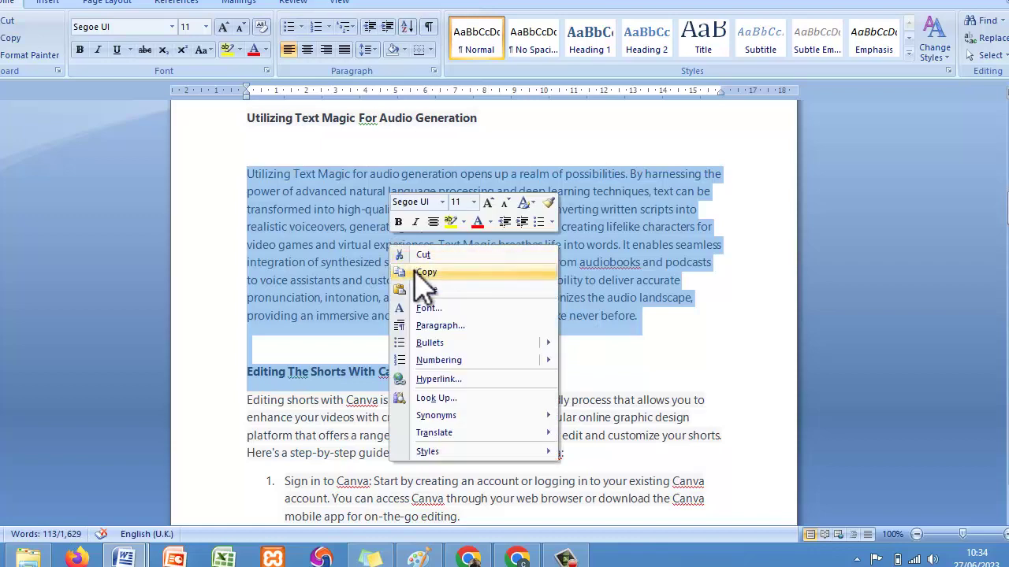
pyautogui.click(418, 274)
# Switch back to duplichecker.com and paste the copied Text Magic passage above the Canva text, adding two line breaks between them
pyautogui.hotkey('alt', 'Tab')
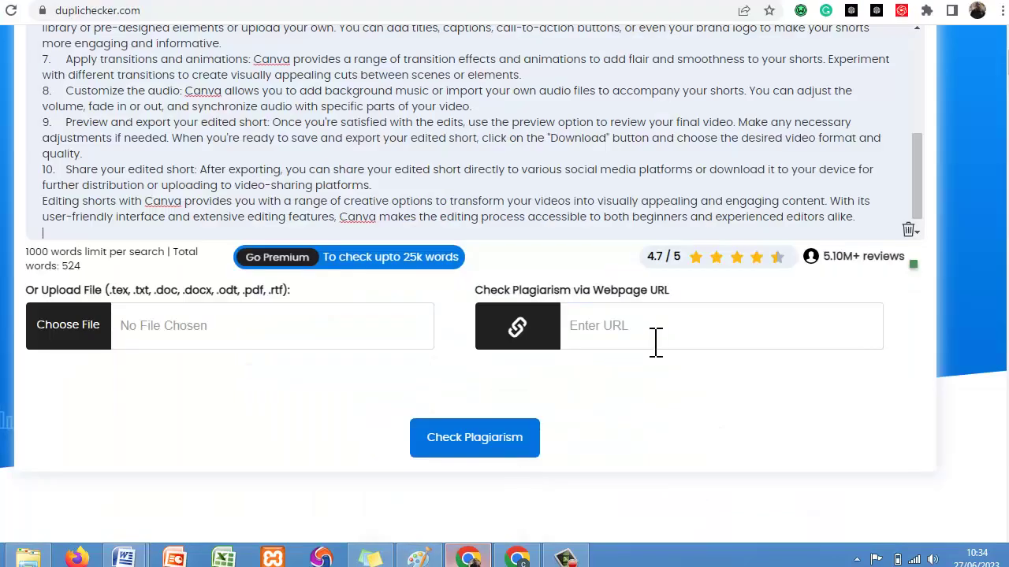
pyautogui.moveTo(916, 193); pyautogui.dragTo(915, 44)
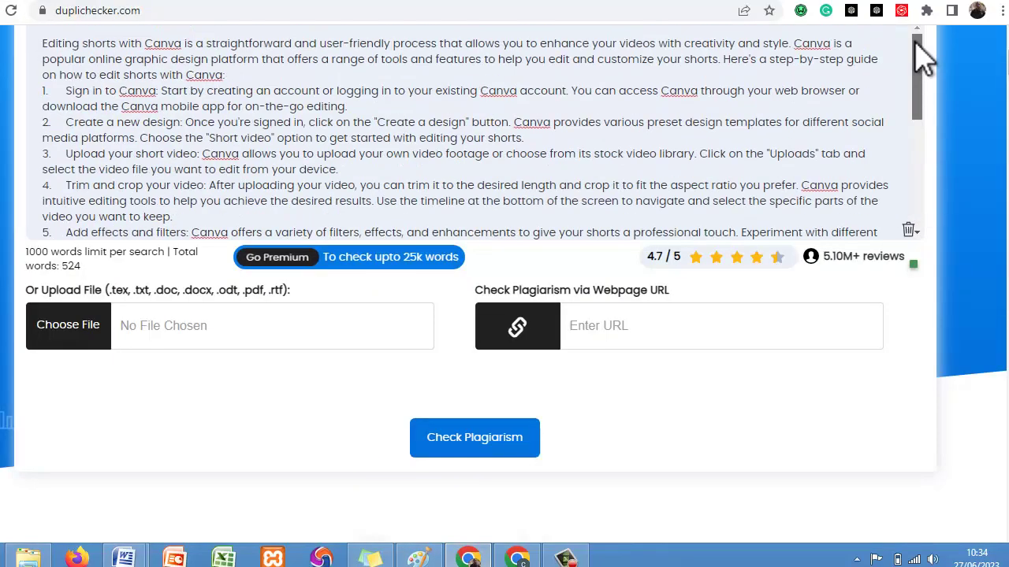
pyautogui.click(43, 43)
pyautogui.press('Return')
pyautogui.press('Return')
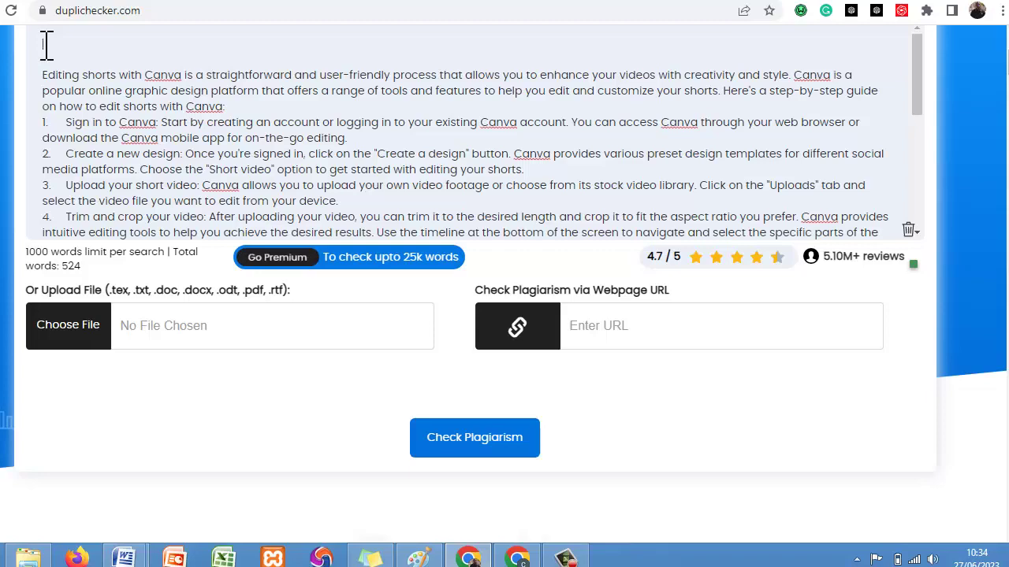
pyautogui.hotkey('ctrl', 'v')
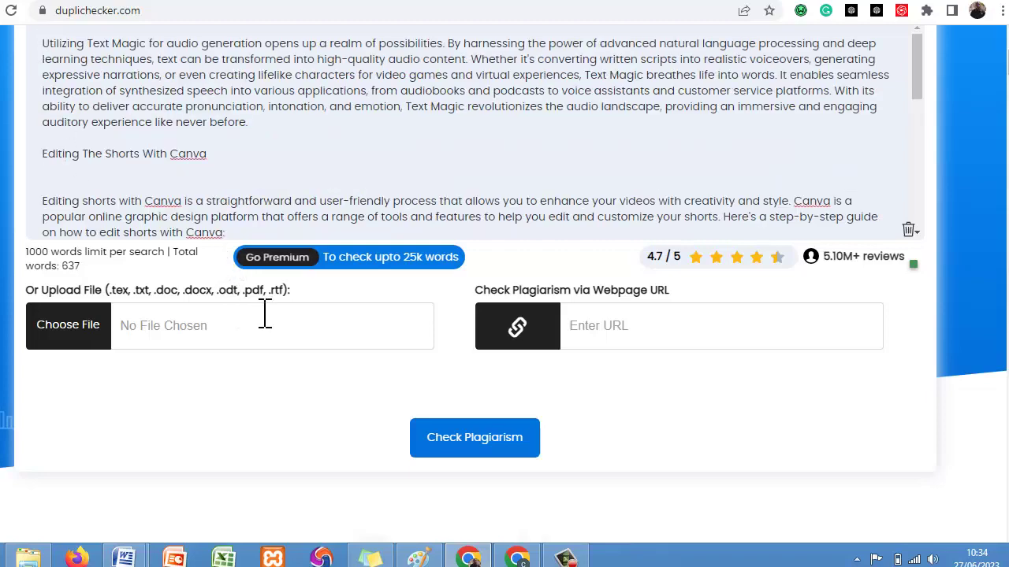
# Switch to Document2 in Word and select the AI-generated quotes section through the "Utilizing Text Magic For Audio Generation" heading for copying
pyautogui.moveTo(150, 553)
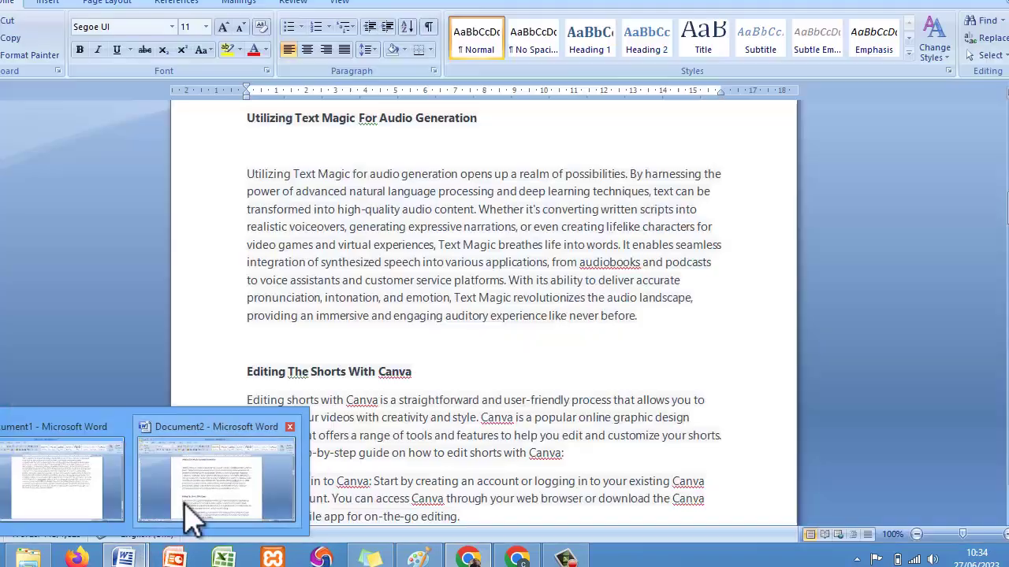
pyautogui.click(191, 513)
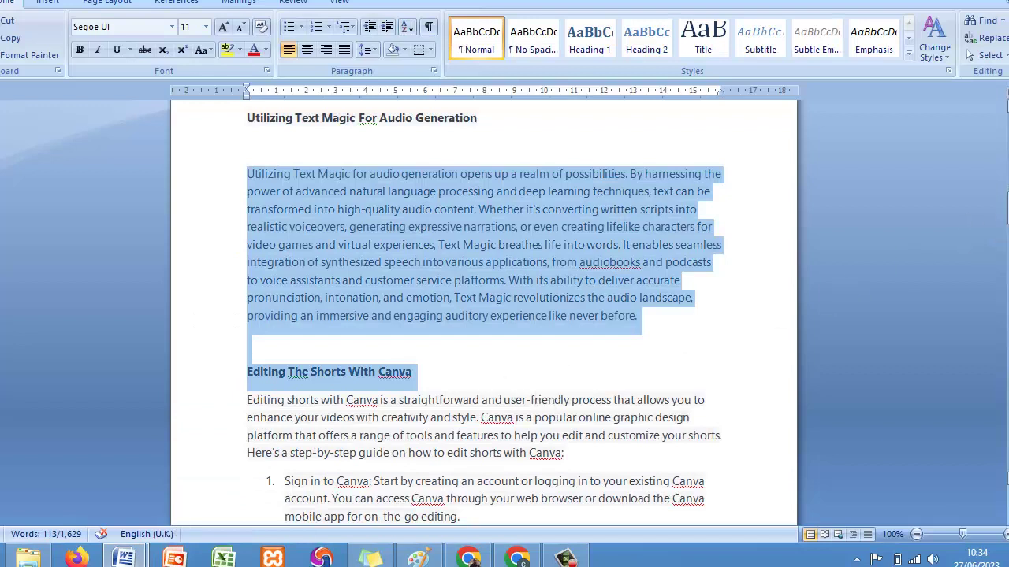
pyautogui.scroll(4, 483, 316)
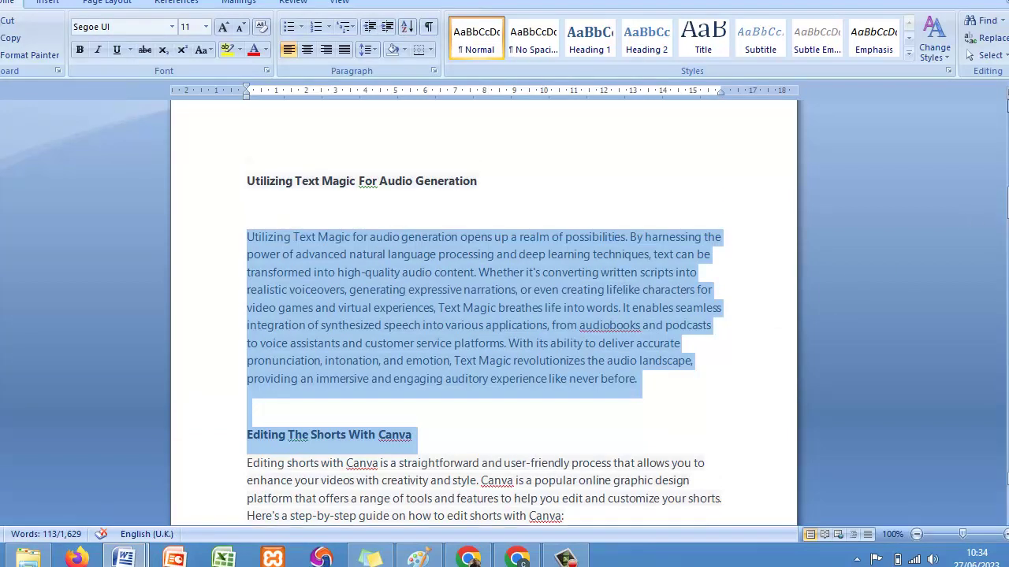
pyautogui.scroll(10, 484, 316)
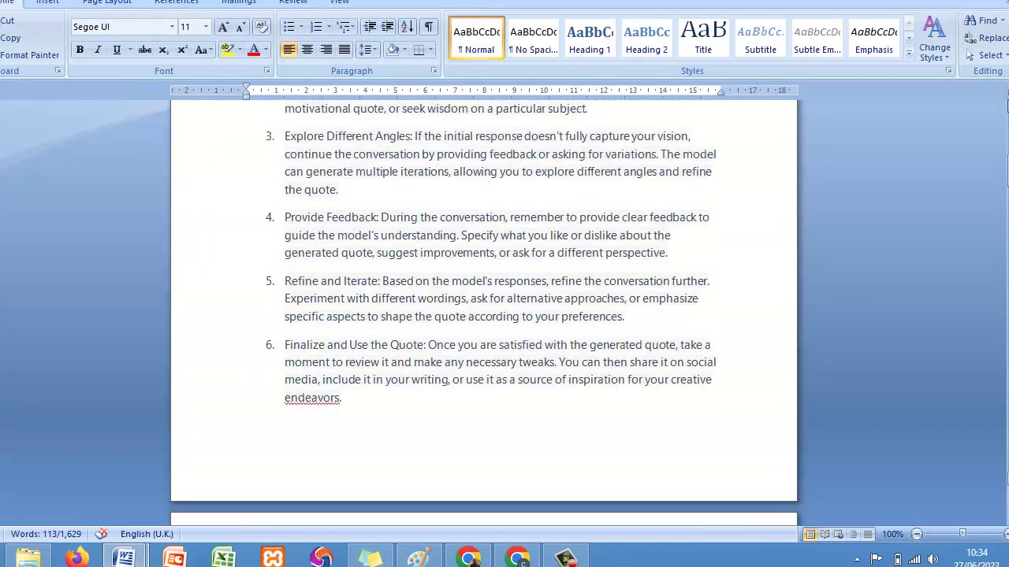
pyautogui.scroll(4, 822, 142)
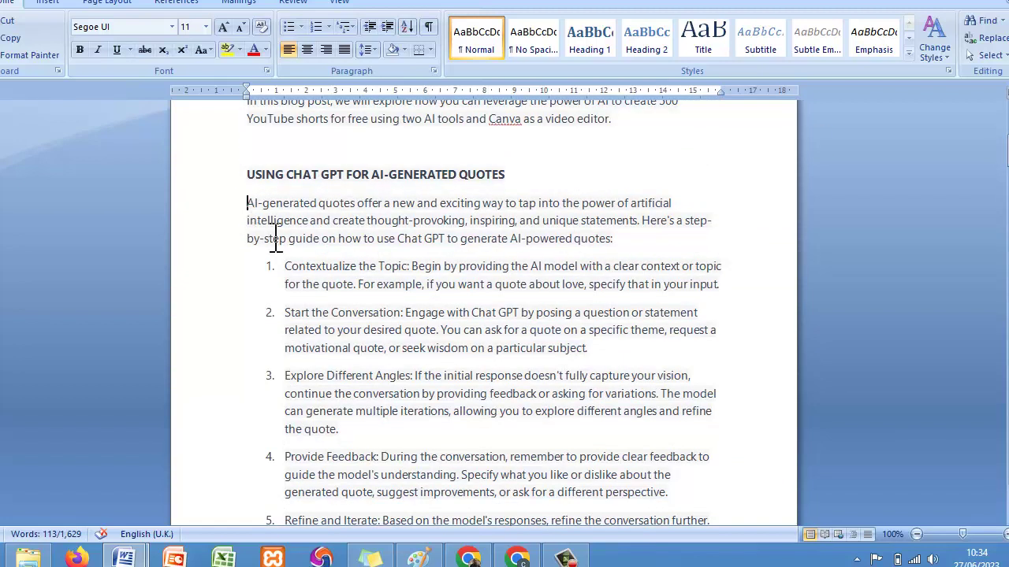
pyautogui.moveTo(276, 241); pyautogui.dragTo(483, 465)
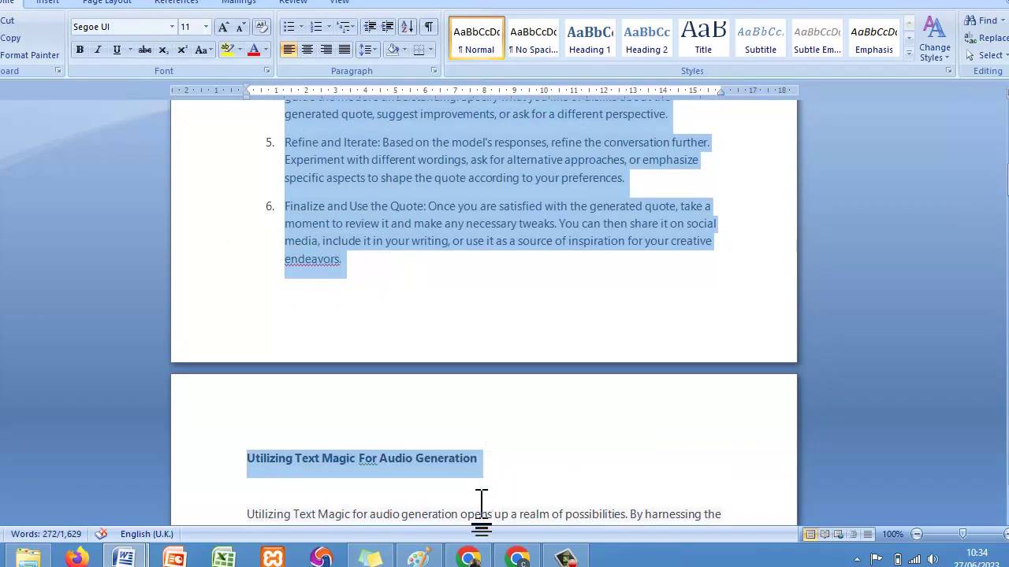
# Return to duplichecker.com and paste the copied AI-generated quotes section above the Text Magic paragraph, adding two line breaks between them
pyautogui.moveTo(471, 558)
pyautogui.click(430, 457)
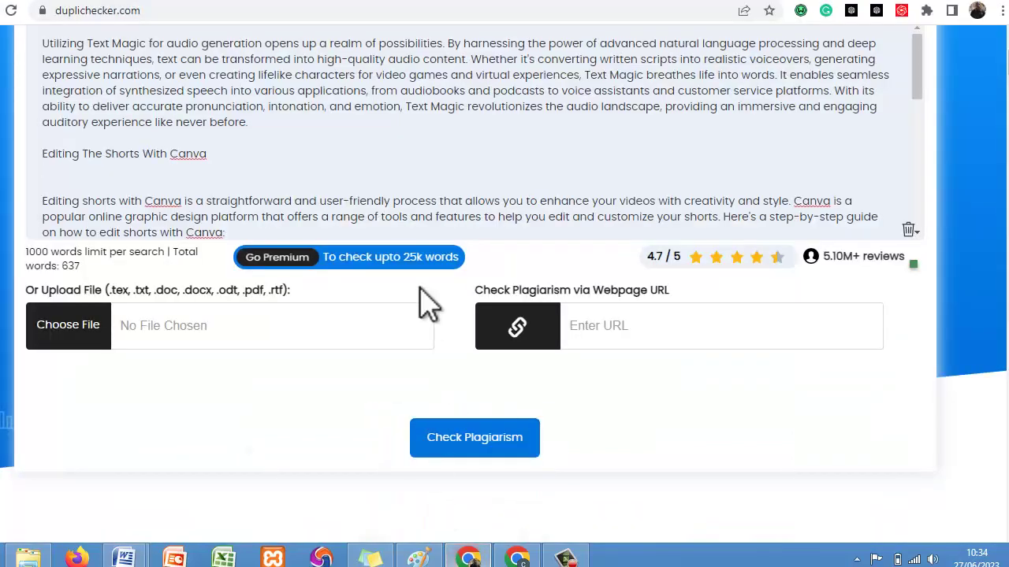
pyautogui.click(43, 43)
pyautogui.press('Return')
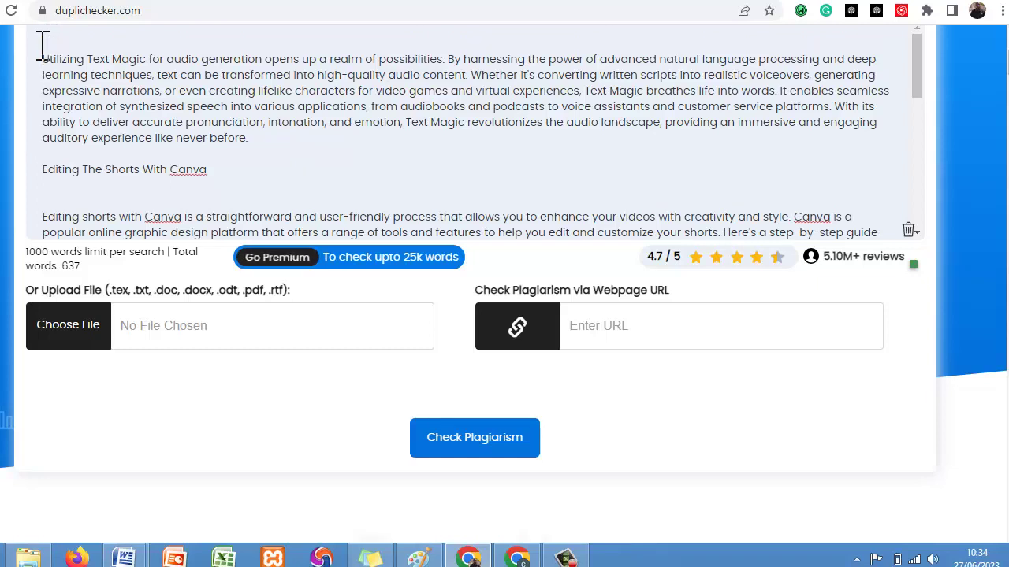
pyautogui.press('Return')
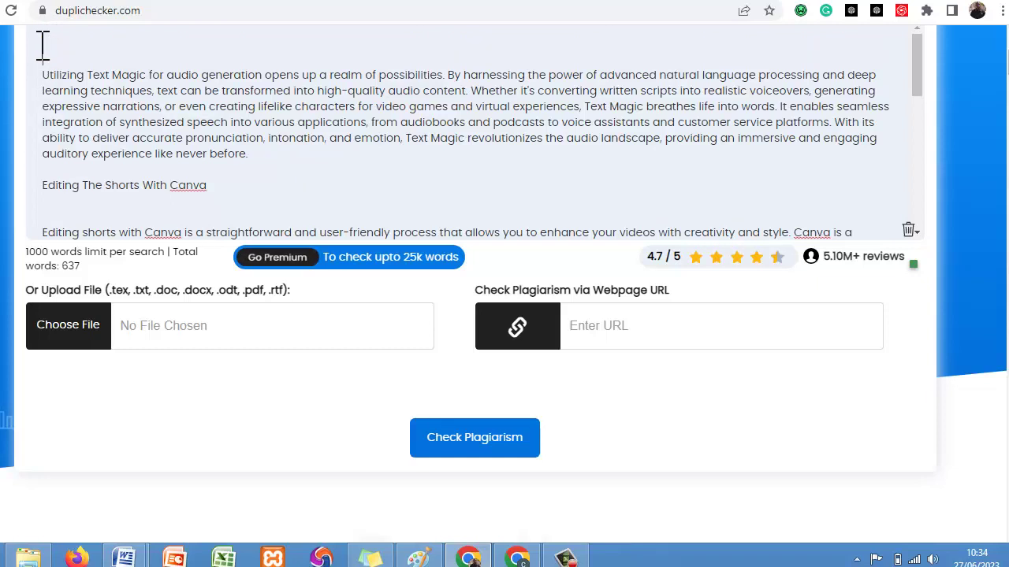
pyautogui.hotkey('ctrl', 'v')
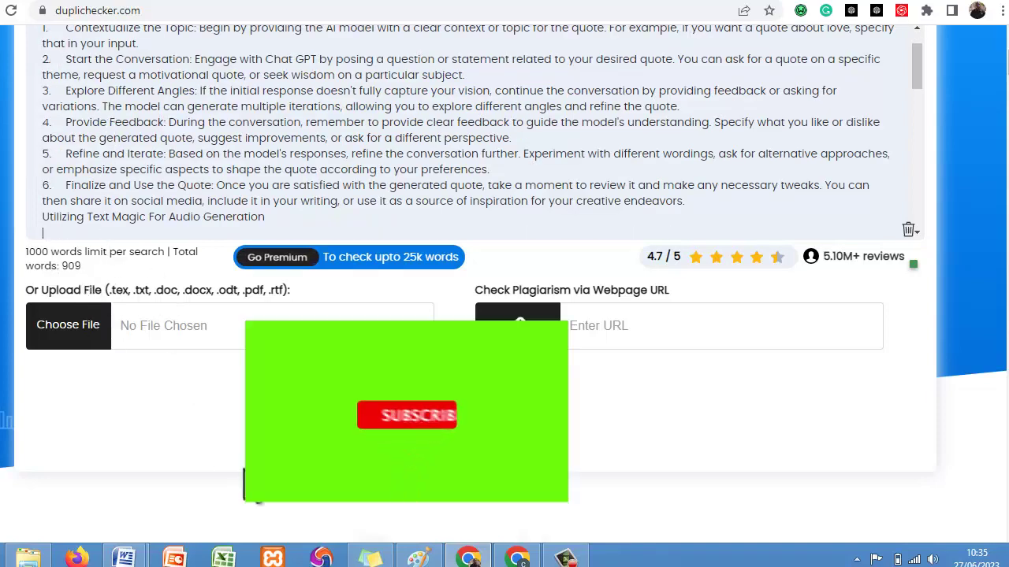
# Review the beginning of Document2 in Word and return to duplichecker.com to run the plagiarism check on the pasted sections
pyautogui.moveTo(130, 555)
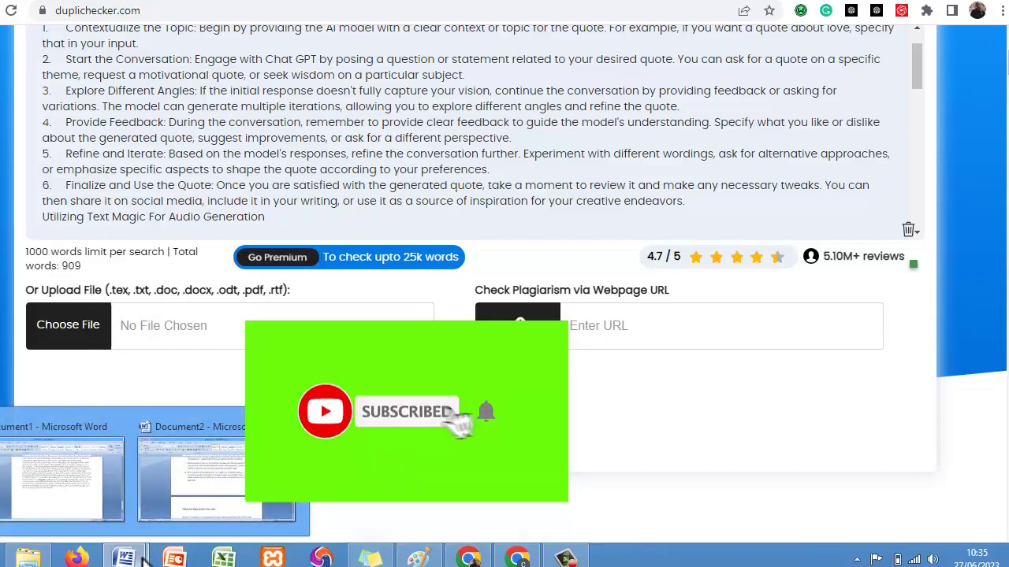
pyautogui.click(207, 510)
pyautogui.moveTo(1006, 195); pyautogui.dragTo(1007, 139)
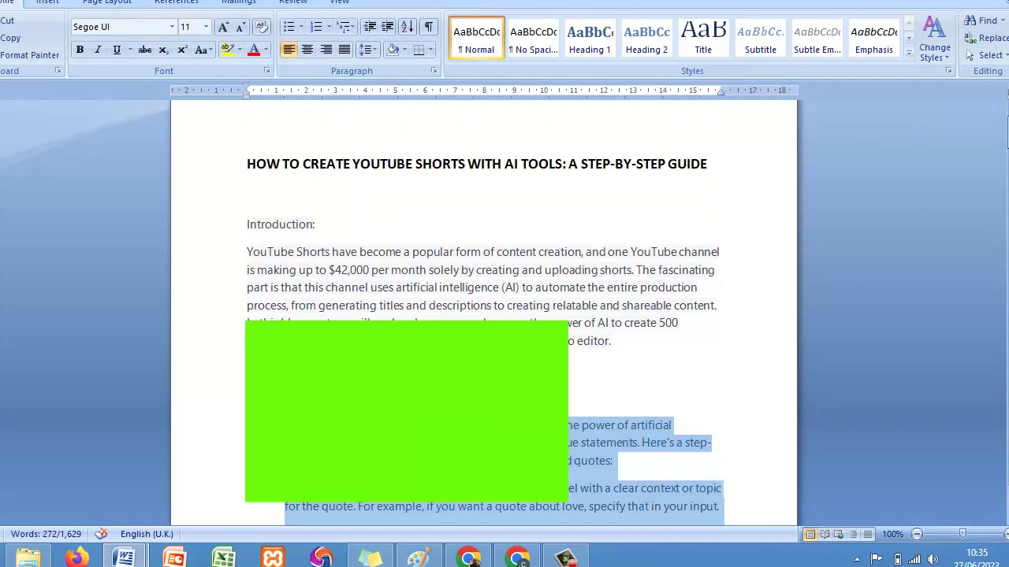
pyautogui.click(468, 558)
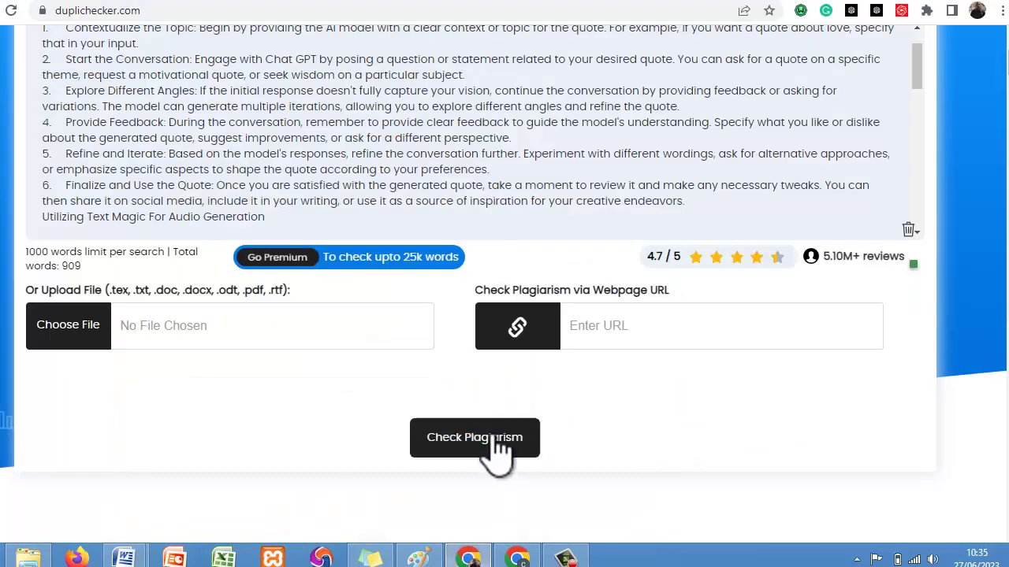
pyautogui.click(495, 451)
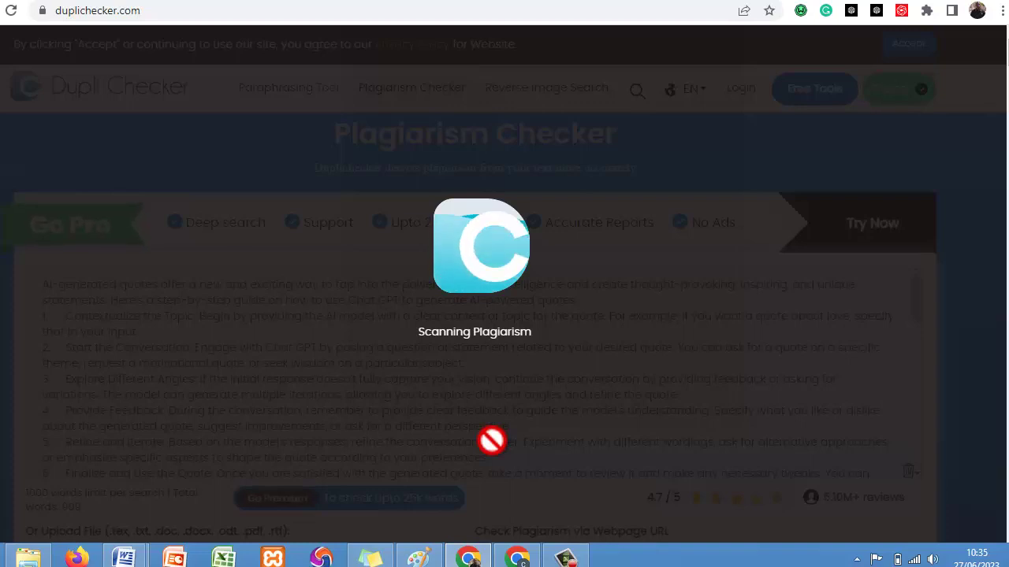
pyautogui.click(566, 558)
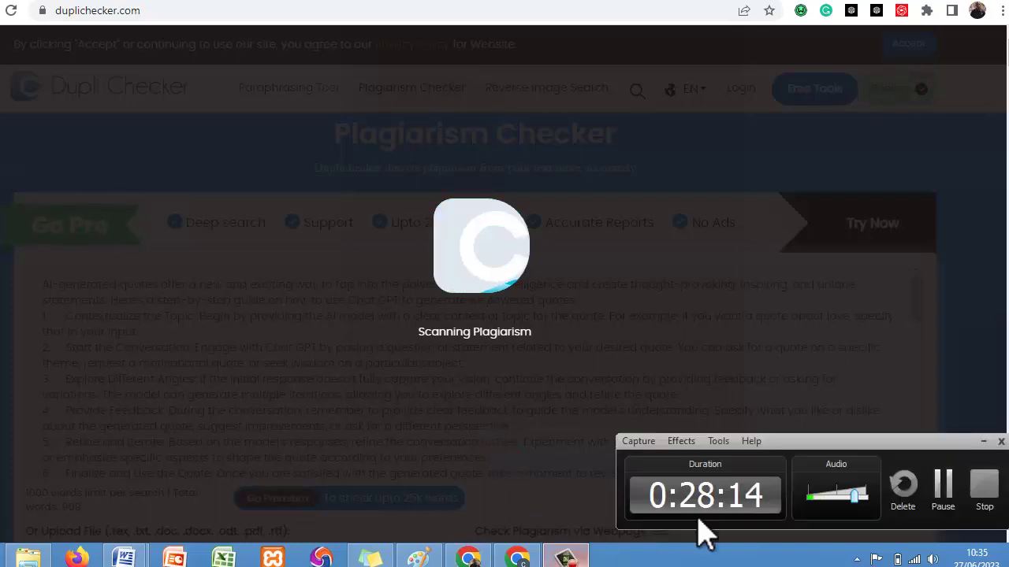
pyautogui.click(943, 484)
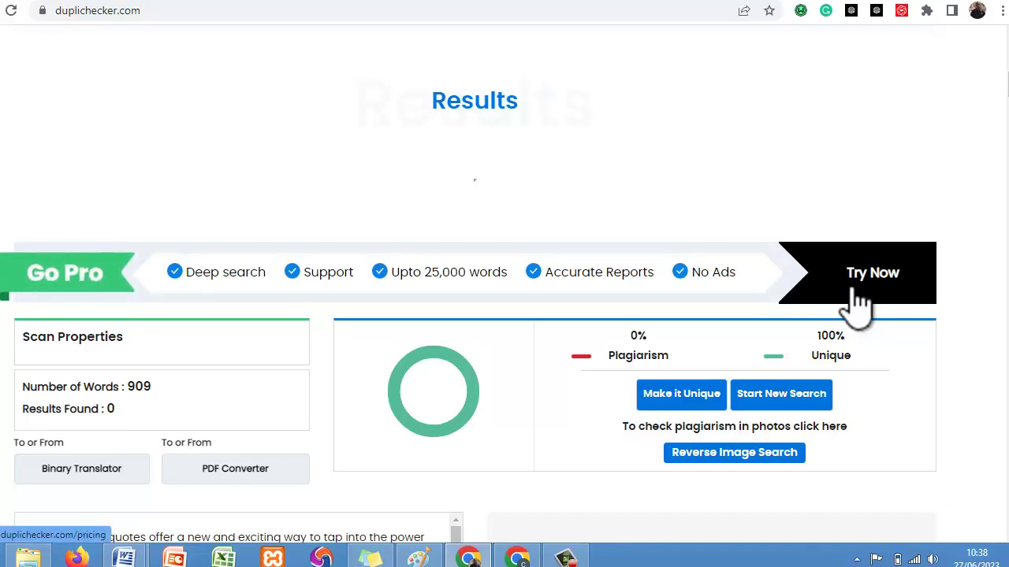
# Switch to the crowntechconcept.com WordPress dashboard and start a new post
pyautogui.click(677, 4)
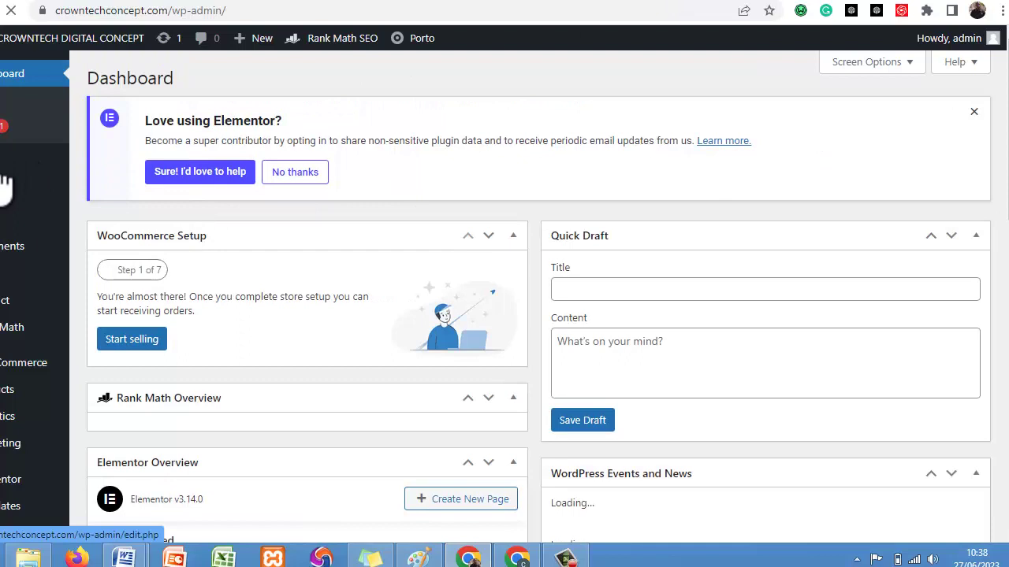
pyautogui.moveTo(7, 180)
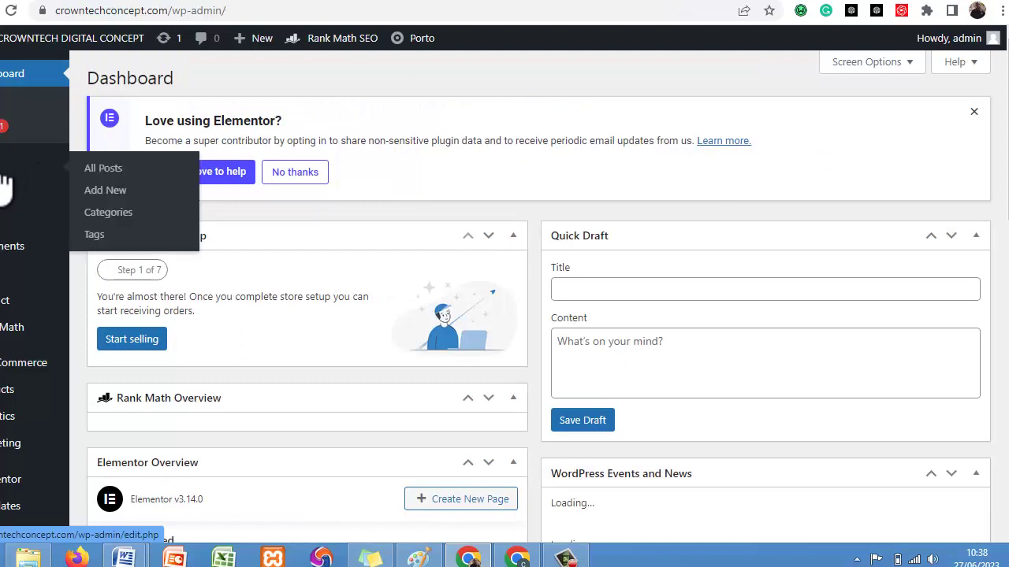
pyautogui.click(109, 198)
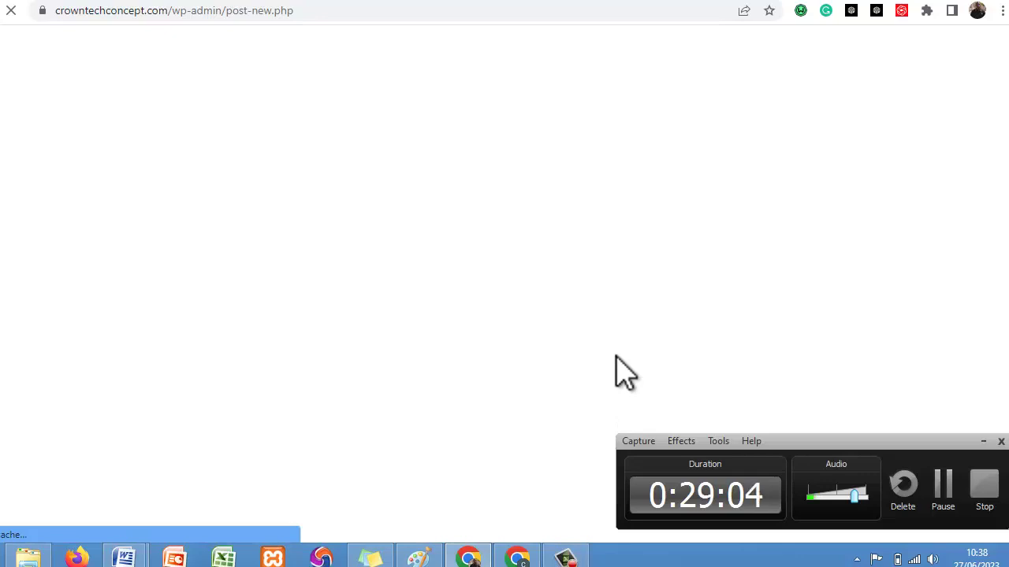
pyautogui.click(979, 441)
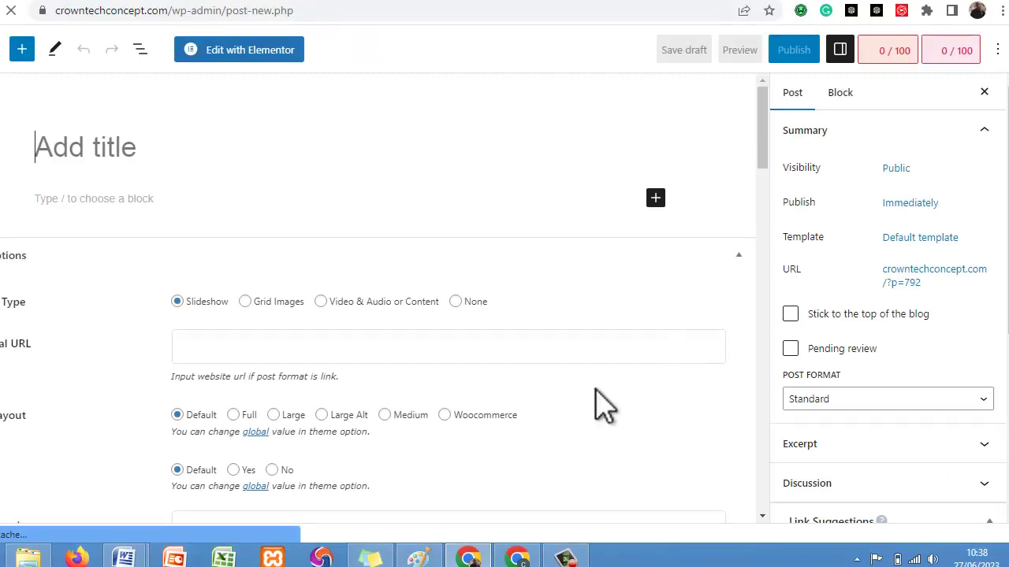
# Copy the title "HOW TO CREATE YOUTUBE SHORTS WITH AI TOOLS: A STEP-BY-STEP GUIDE" from Document2 in Word and paste it as the WordPress post title
pyautogui.moveTo(594, 405); pyautogui.dragTo(223, 556)
pyautogui.click(124, 558)
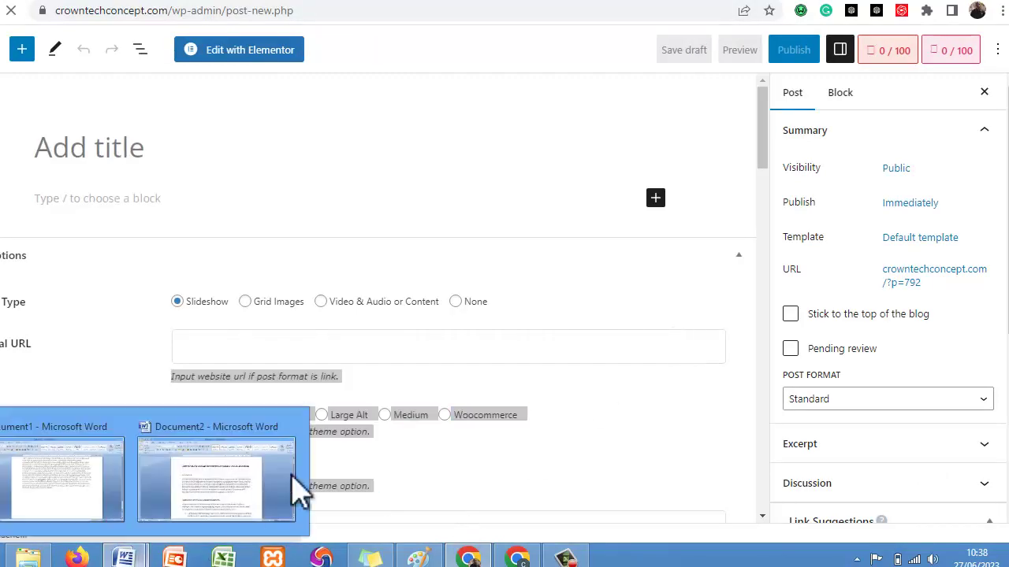
pyautogui.click(217, 512)
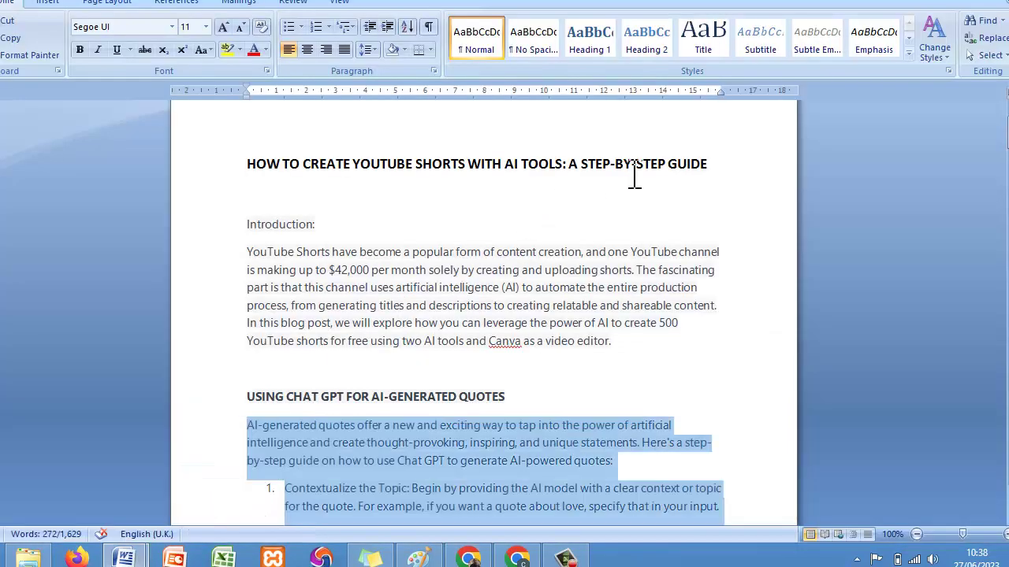
pyautogui.moveTo(715, 166); pyautogui.dragTo(263, 168)
pyautogui.hotkey('ctrl', 'c')
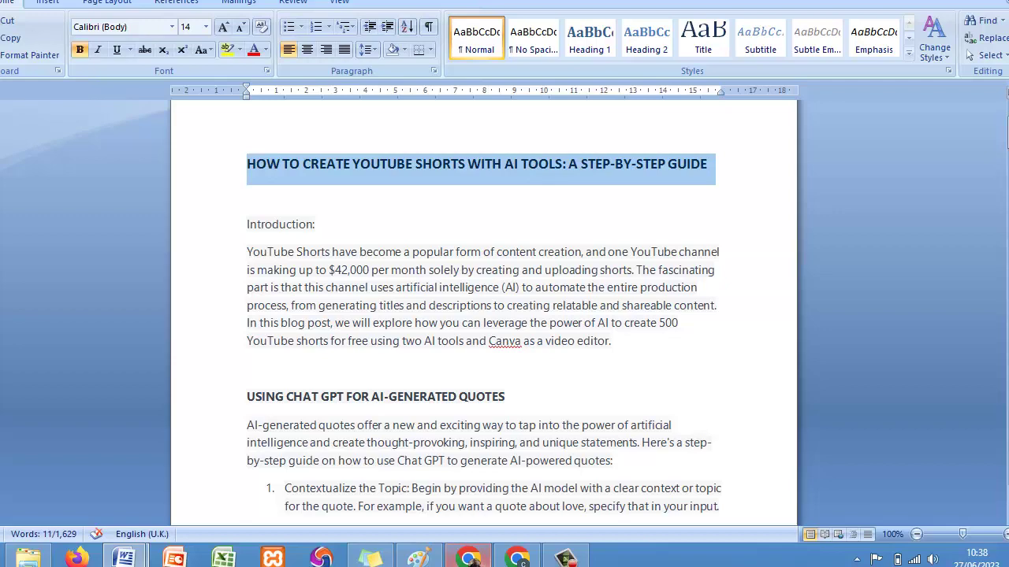
pyautogui.click(468, 558)
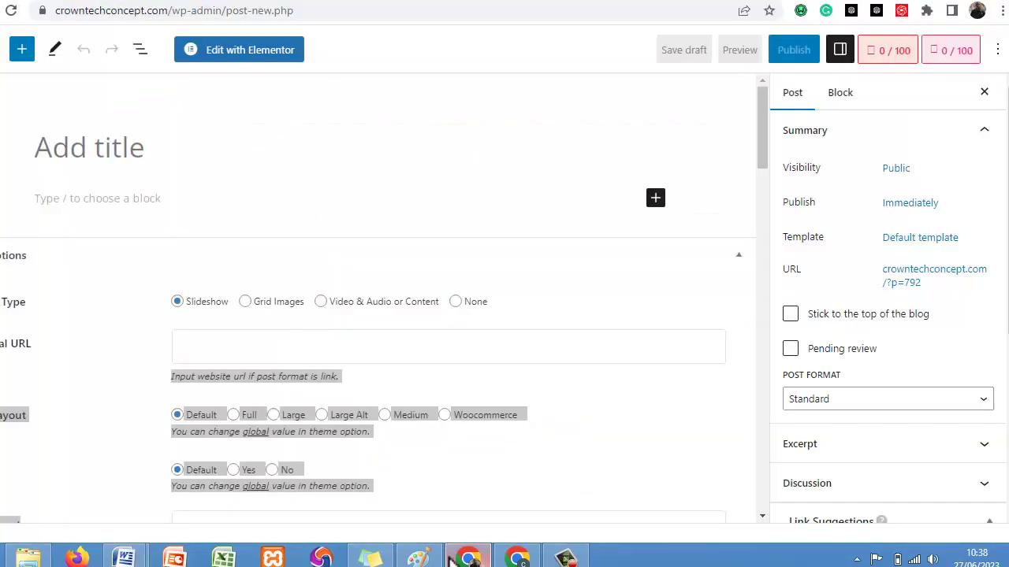
pyautogui.click(132, 156)
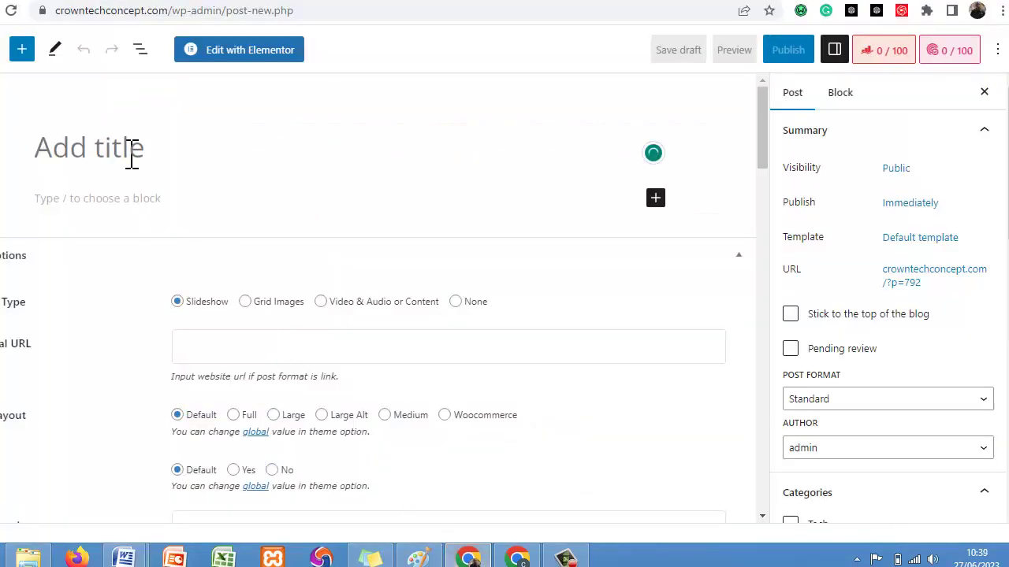
pyautogui.hotkey('ctrl', 'v')
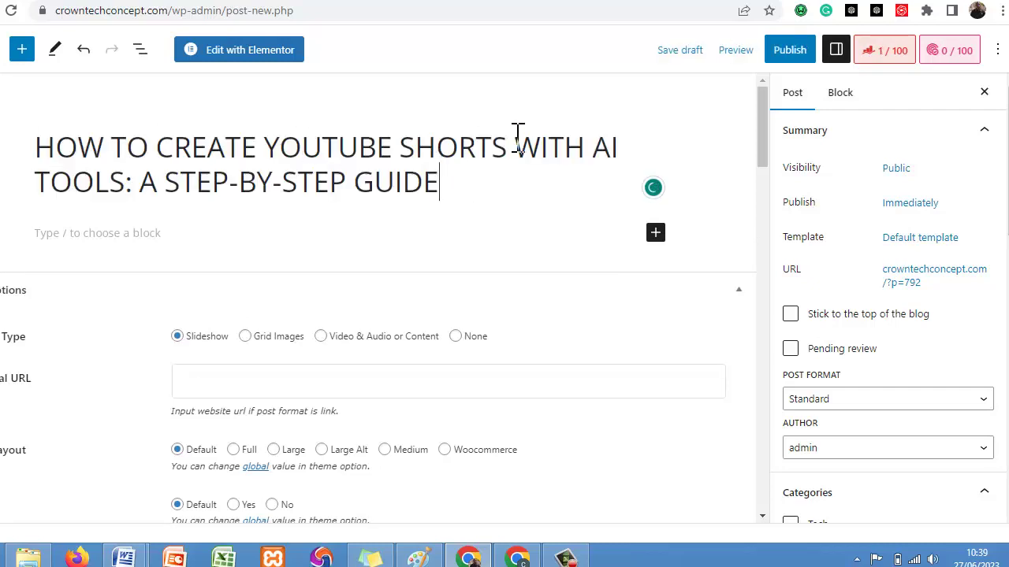
# Copy "YOUTUBE SHORTS" from the post title and add it as the Rank Math focus keyword
pyautogui.moveTo(513, 147); pyautogui.dragTo(272, 157)
pyautogui.hotkey('ctrl', 'c')
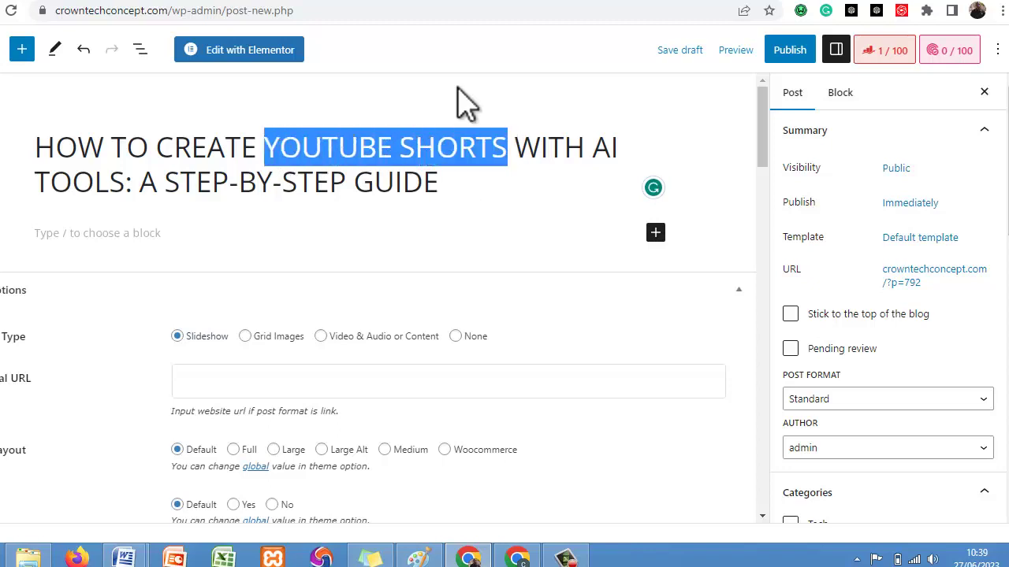
pyautogui.click(895, 55)
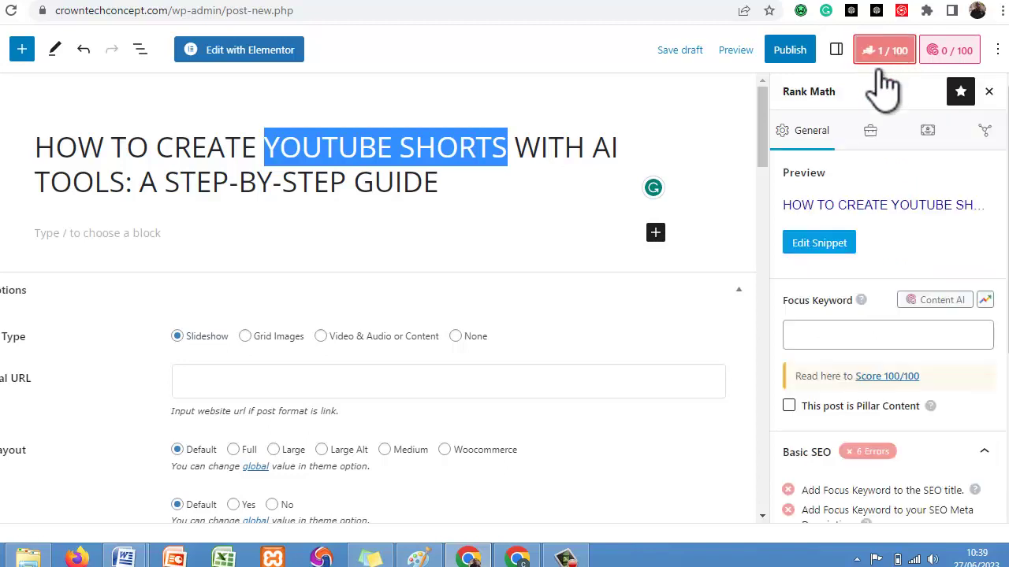
pyautogui.click(833, 344)
pyautogui.hotkey('ctrl', 'v')
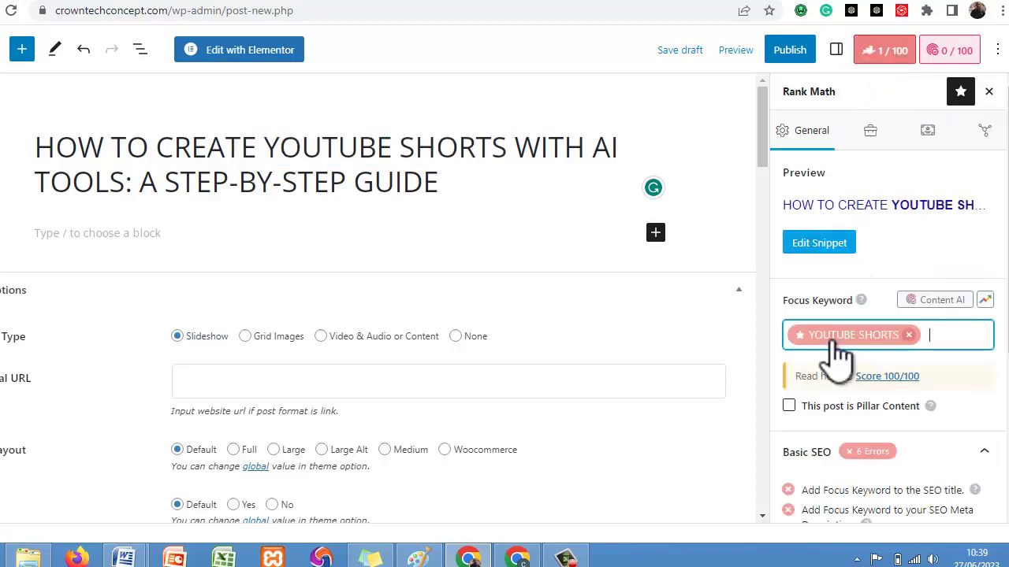
pyautogui.click(480, 185)
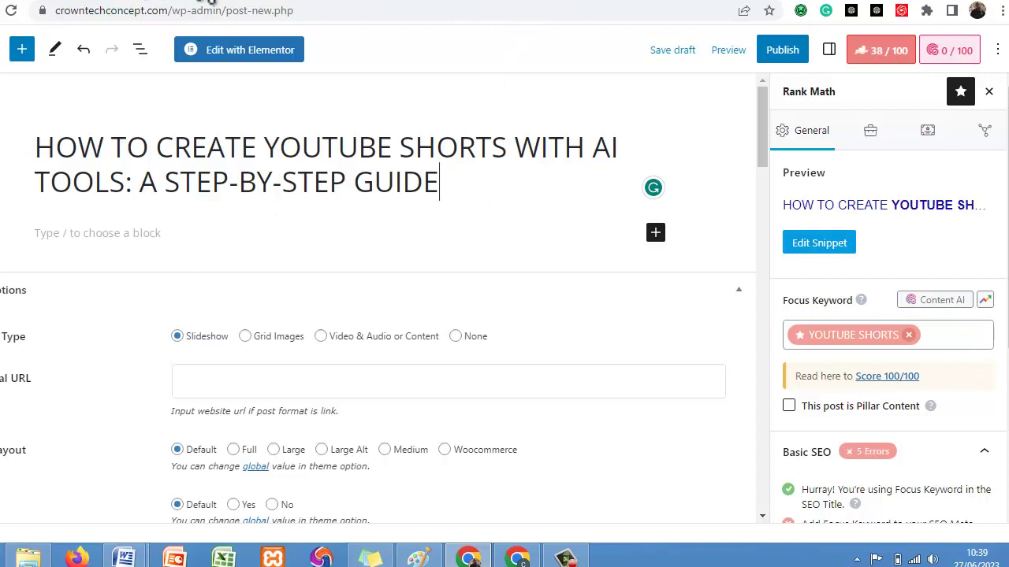
# Switch to Document2 in Word, make the "Introduction:" heading uppercase and bold, and remove its trailing colon
pyautogui.moveTo(130, 558)
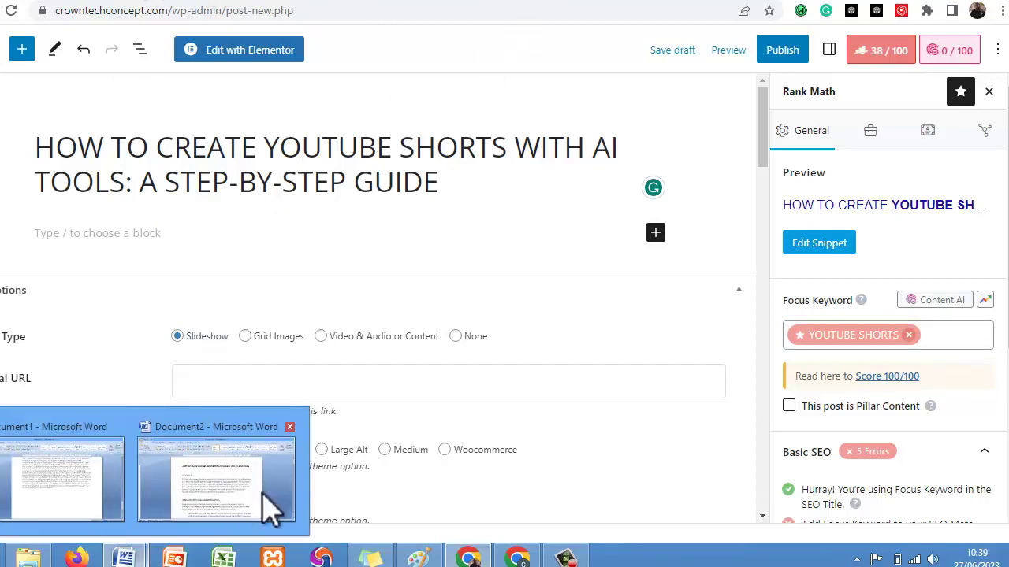
pyautogui.click(260, 500)
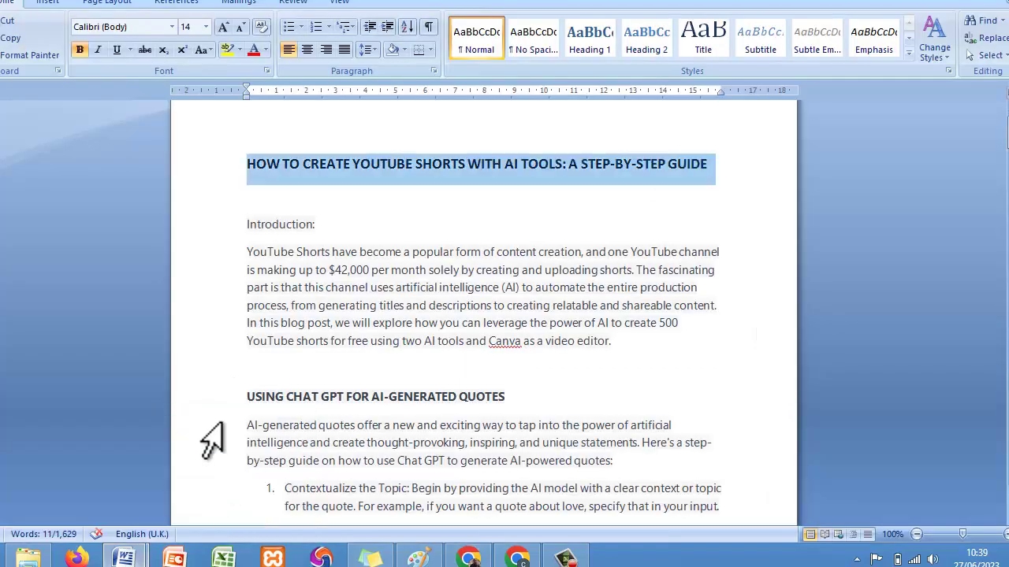
pyautogui.doubleClick(332, 229)
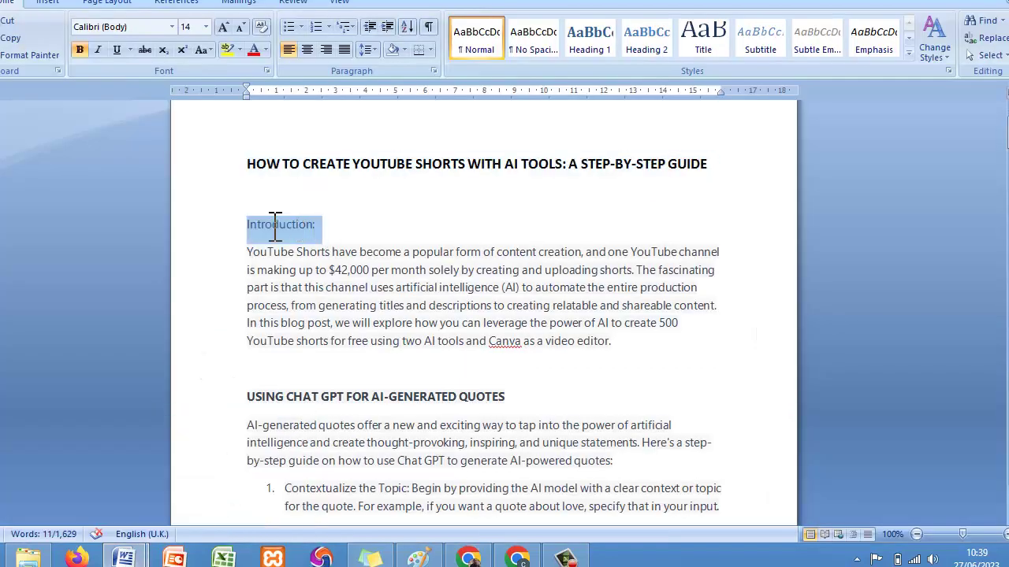
pyautogui.click(211, 49)
pyautogui.click(211, 108)
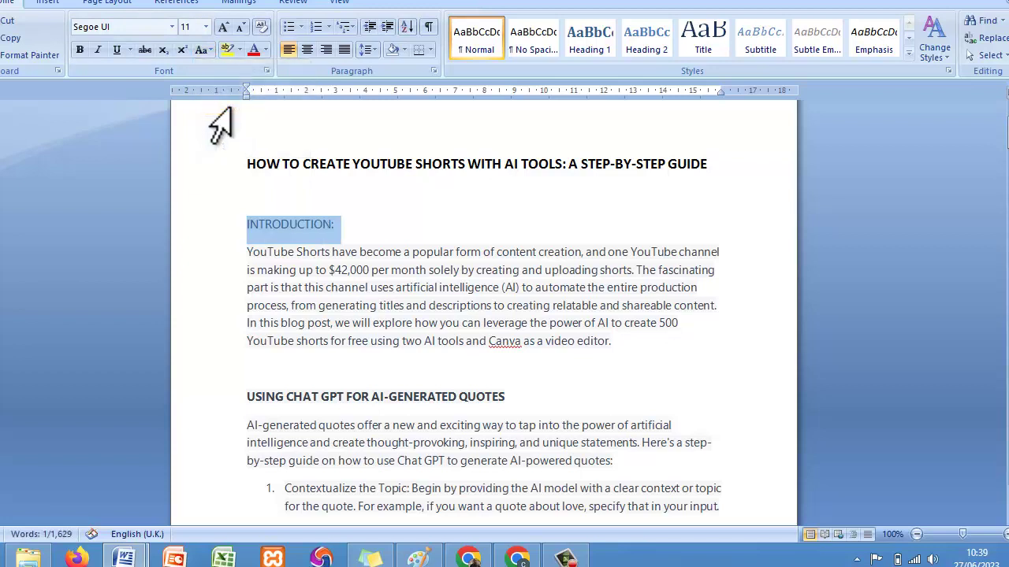
pyautogui.click(80, 50)
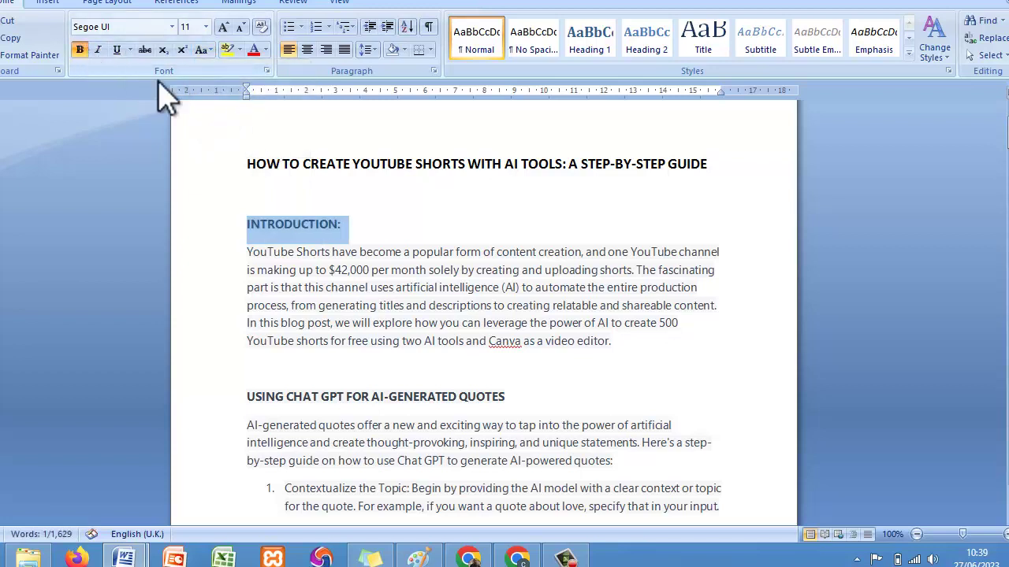
pyautogui.click(385, 198)
pyautogui.click(365, 224)
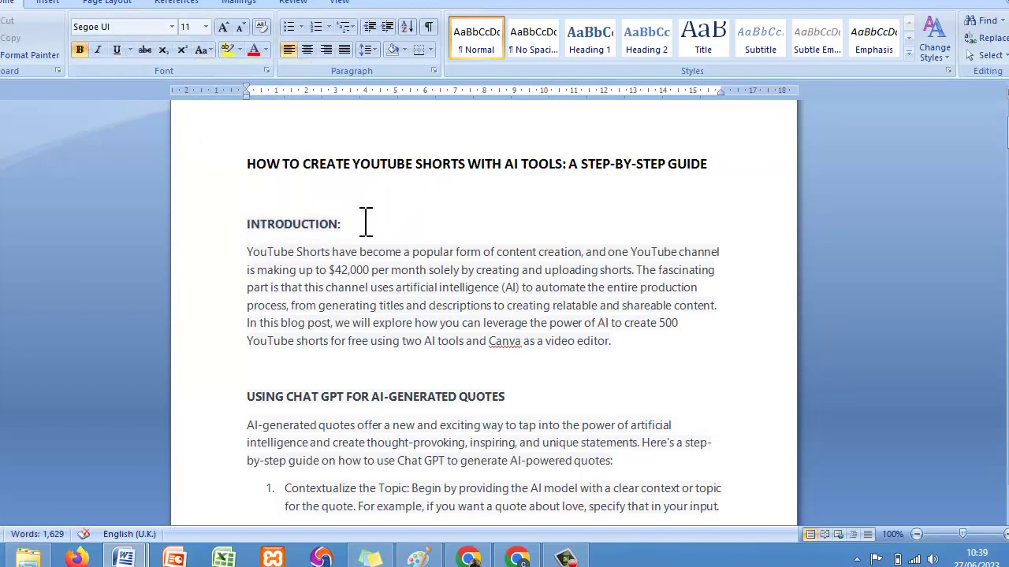
pyautogui.press('BackSpace')
# Change the "Utilizing Text Magic For Audio Generation" heading to uppercase
pyautogui.scroll(-15, 366, 224)
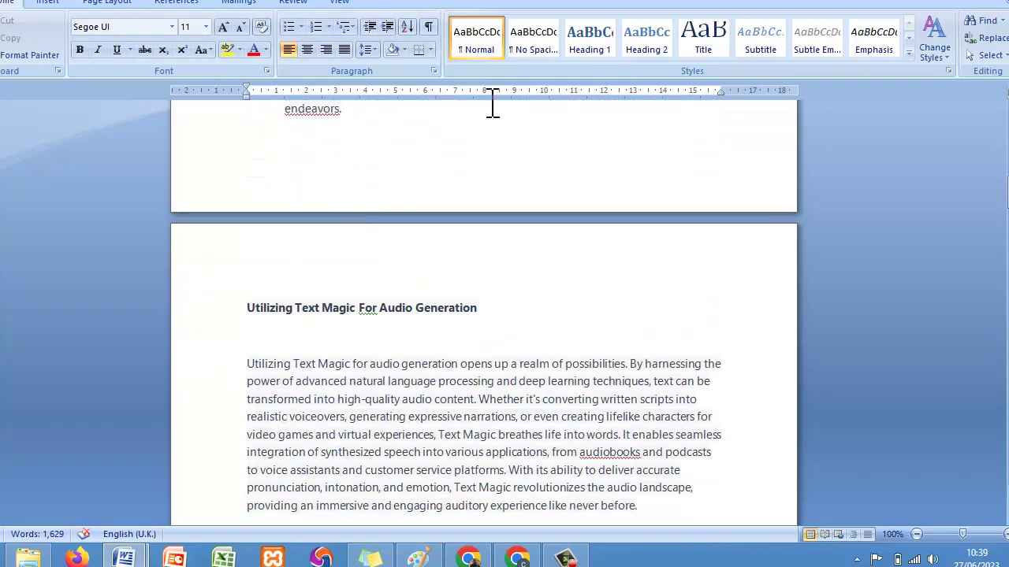
pyautogui.moveTo(477, 307); pyautogui.dragTo(226, 302)
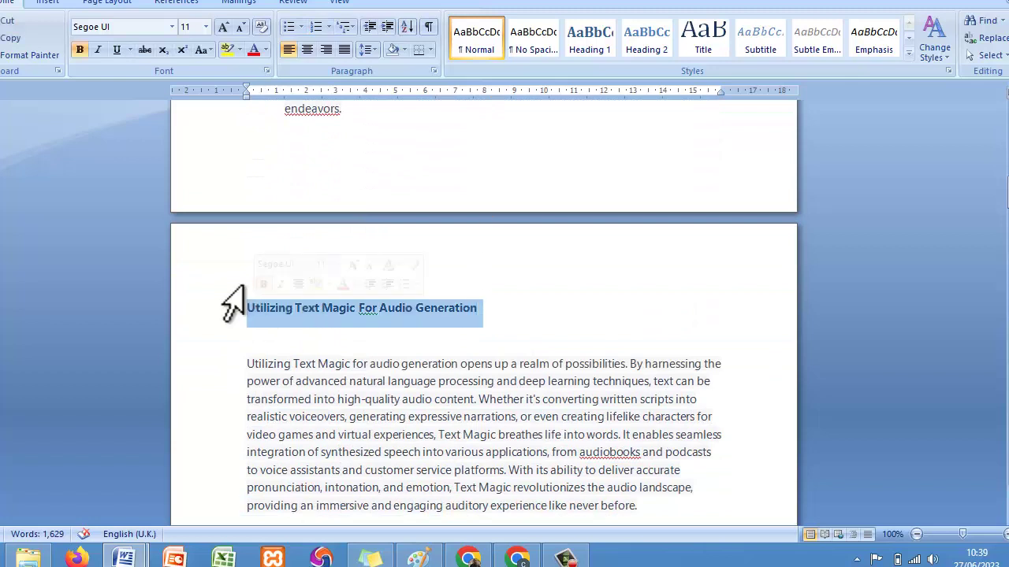
pyautogui.click(266, 50)
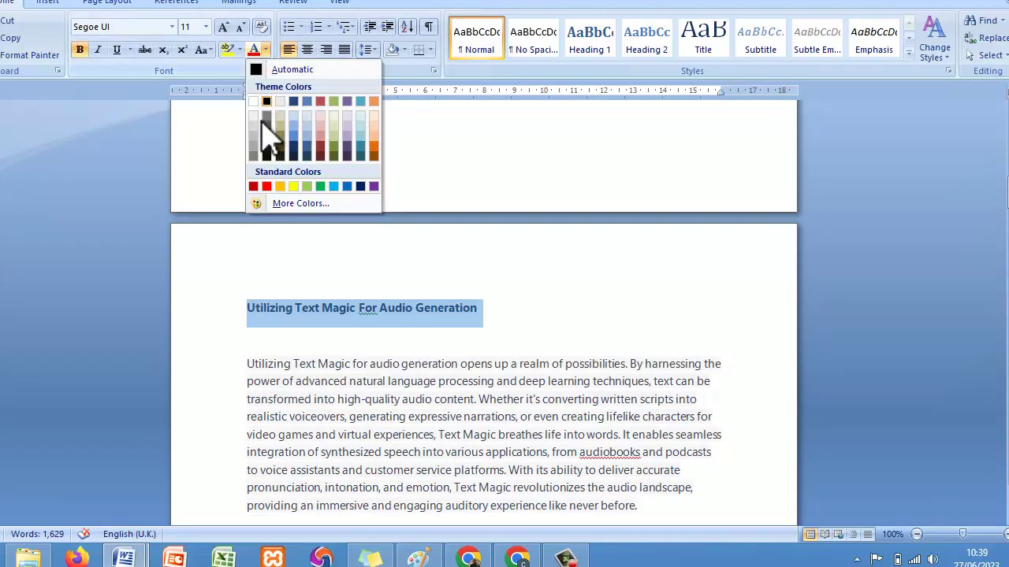
pyautogui.click(203, 49)
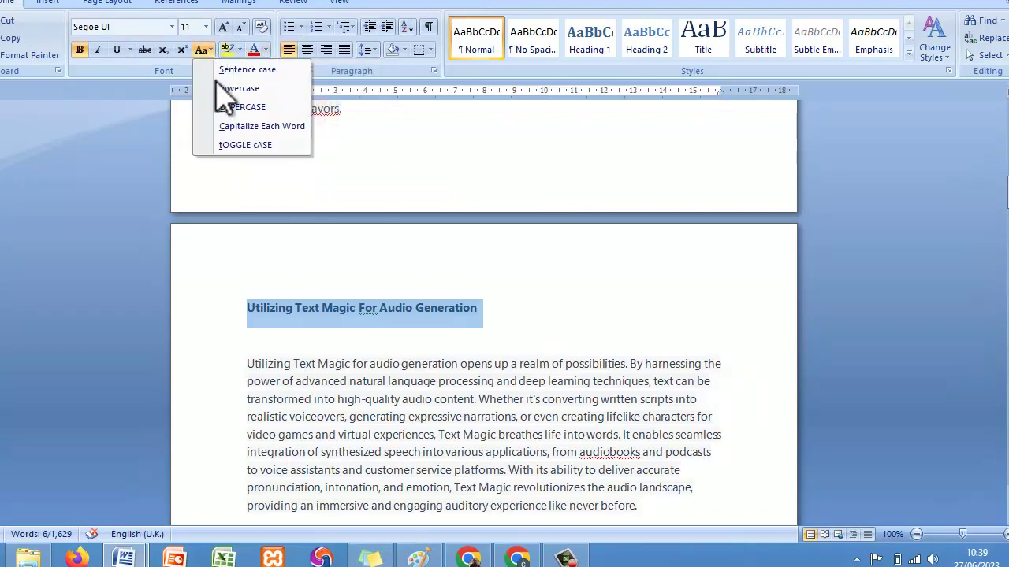
pyautogui.click(213, 107)
pyautogui.click(313, 276)
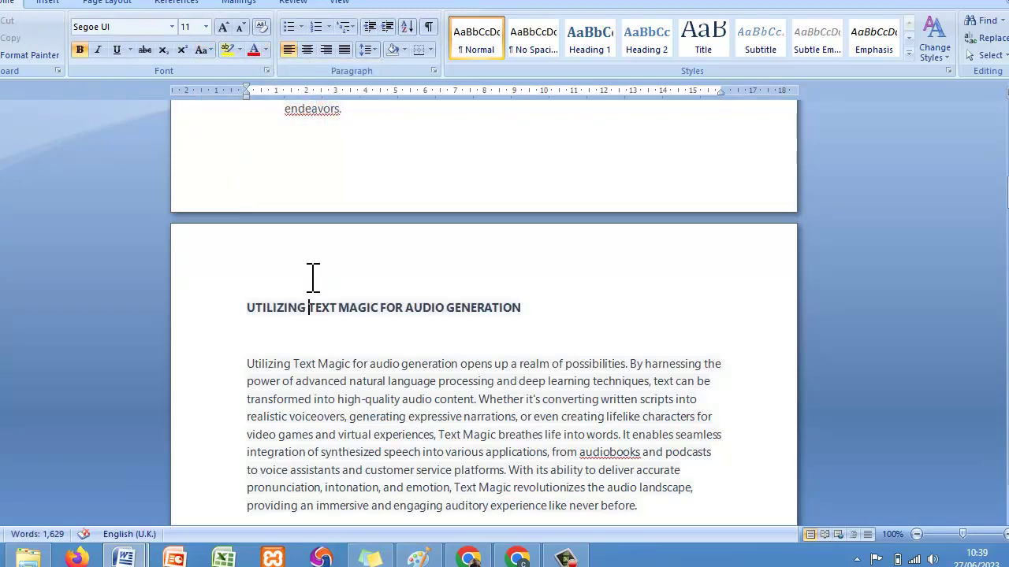
# Go through the remaining sections of Document2, from the Text Magic paragraph down to the Conclusion paragraph, to examine their headings
pyautogui.press('Down')
pyautogui.press('Down')
pyautogui.press('Down')
pyautogui.press('Down')
pyautogui.press('Down')
pyautogui.press('Down')
pyautogui.press('Down')
pyautogui.press('Down')
pyautogui.press('Down')
pyautogui.press('Down')
pyautogui.press('Down')
pyautogui.press('Down')
pyautogui.press('Down')
pyautogui.press('Down')
pyautogui.press('Down')
pyautogui.press('Down')
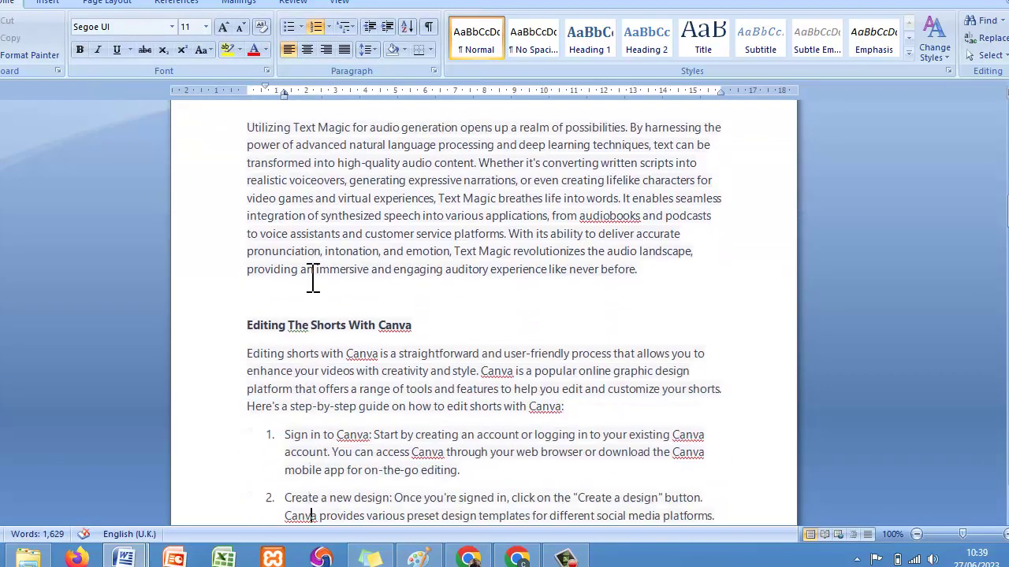
pyautogui.press('Down')
pyautogui.press('Down')
pyautogui.press('Down')
pyautogui.press('Down')
pyautogui.press('Down')
pyautogui.press('Down')
pyautogui.press('Down')
pyautogui.press('Down')
pyautogui.press('Down')
pyautogui.press('Down')
pyautogui.press('Down')
pyautogui.press('Down')
pyautogui.press('Down')
pyautogui.press('Down')
pyautogui.press('Down')
pyautogui.press('Down')
pyautogui.press('Down')
pyautogui.press('Down')
pyautogui.press('Down')
pyautogui.press('Down')
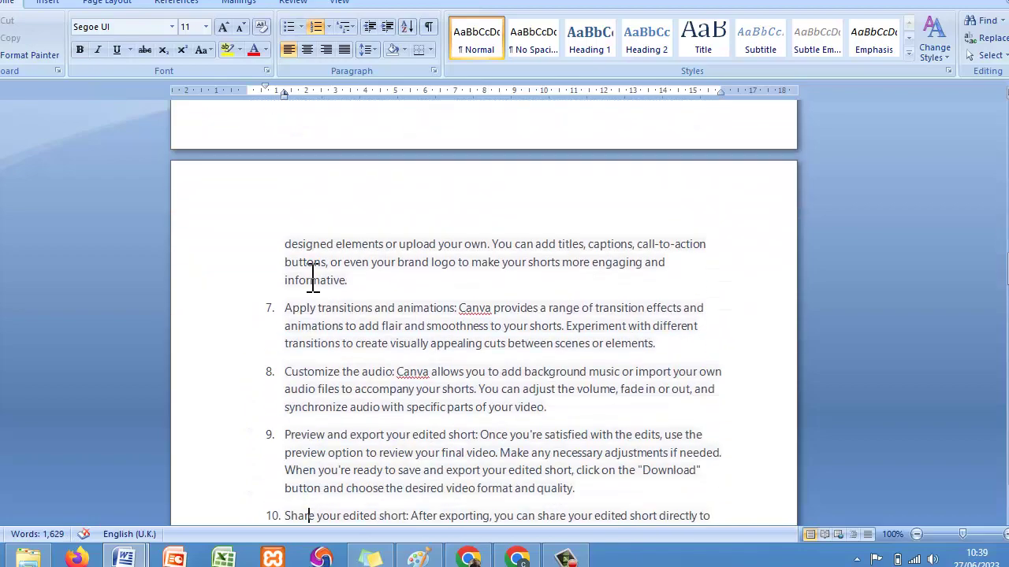
pyautogui.press('Down')
pyautogui.press('Down')
pyautogui.press('Down')
pyautogui.press('Down')
pyautogui.press('Down')
pyautogui.press('Down')
pyautogui.press('Down')
pyautogui.press('Down')
pyautogui.press('Down')
pyautogui.press('Down')
pyautogui.press('Down')
pyautogui.press('Down')
pyautogui.press('Down')
pyautogui.press('Down')
pyautogui.press('Down')
pyautogui.press('Down')
pyautogui.press('Down')
pyautogui.press('Down')
pyautogui.press('Down')
pyautogui.press('Down')
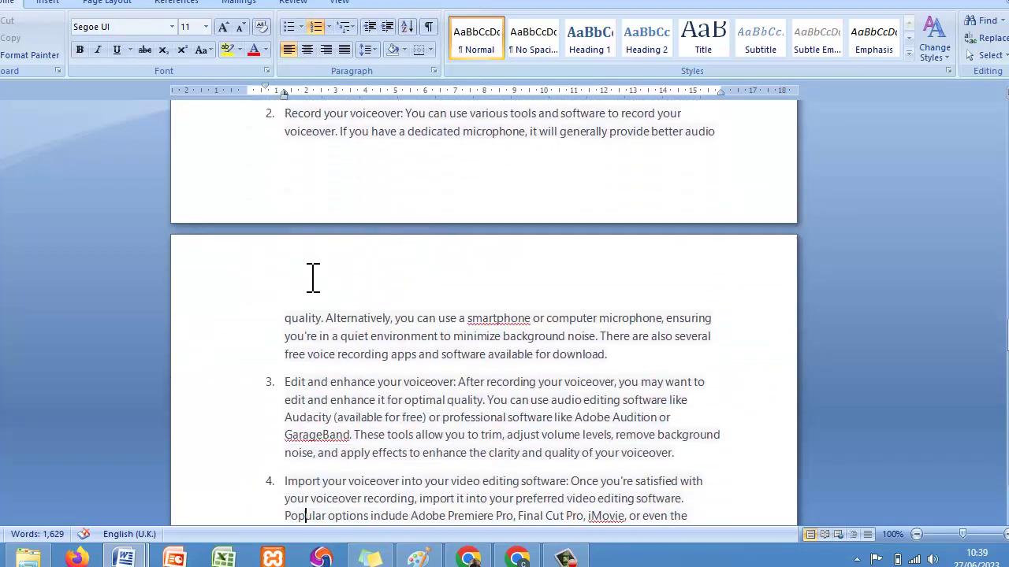
pyautogui.press('Down')
pyautogui.press('Down')
pyautogui.press('Down')
pyautogui.press('Down')
pyautogui.press('Down')
pyautogui.press('Down')
pyautogui.press('Down')
pyautogui.press('Down')
pyautogui.press('Down')
pyautogui.press('Down')
pyautogui.press('Down')
pyautogui.press('Down')
pyautogui.press('Down')
pyautogui.press('Down')
pyautogui.press('Down')
pyautogui.press('Down')
pyautogui.press('Down')
pyautogui.press('Down')
pyautogui.press('Down')
pyautogui.press('Down')
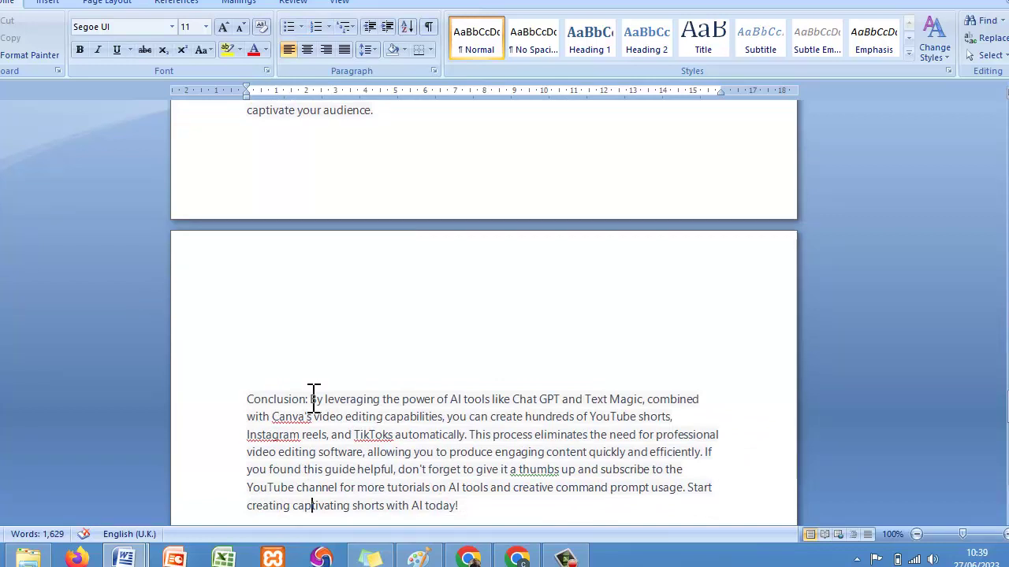
# Put "Conclusion:" on its own line above its paragraph, make it uppercase and bold, and remove the trailing colon
pyautogui.press('Return')
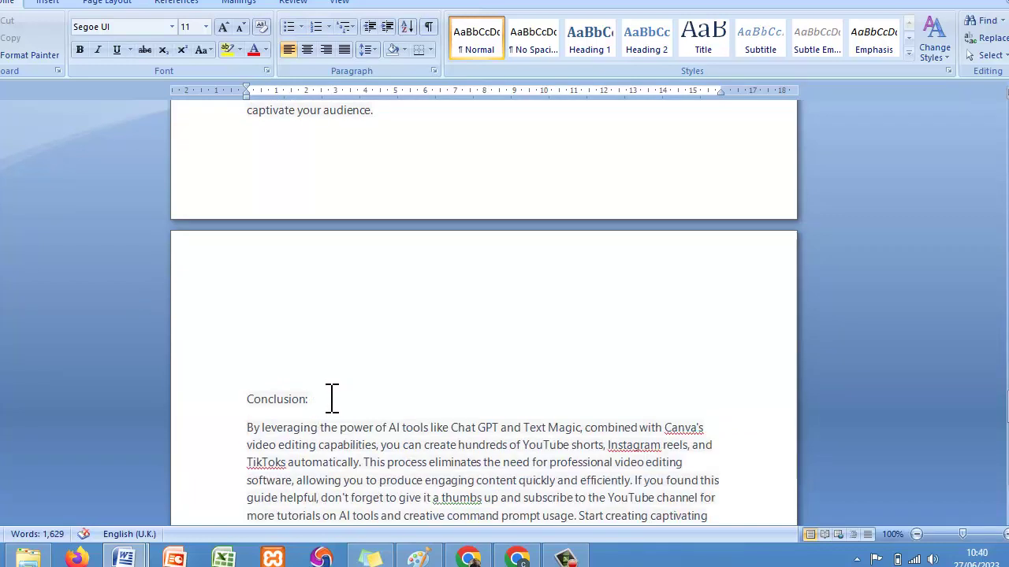
pyautogui.moveTo(331, 398); pyautogui.dragTo(251, 415)
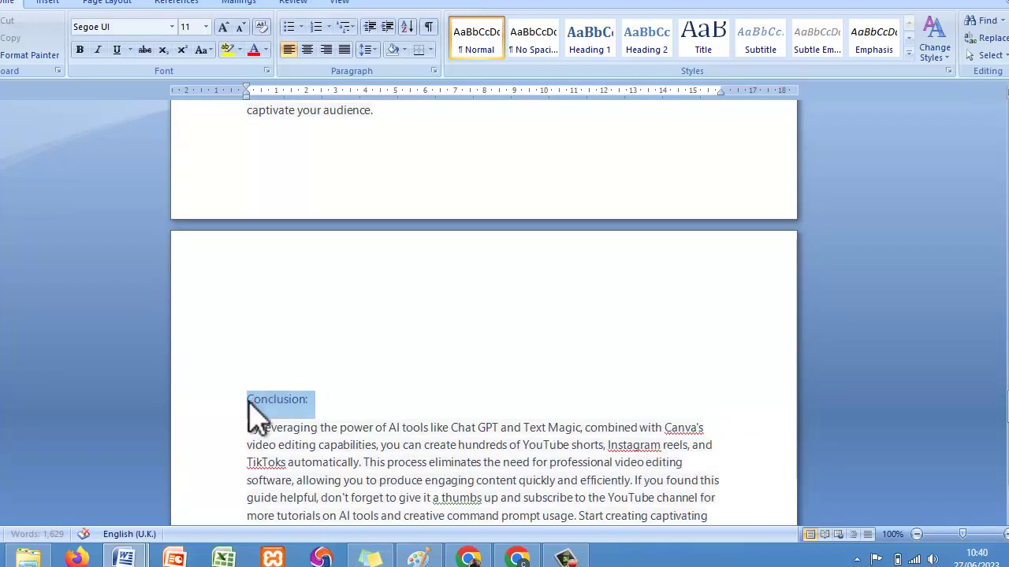
pyautogui.click(203, 50)
pyautogui.click(208, 108)
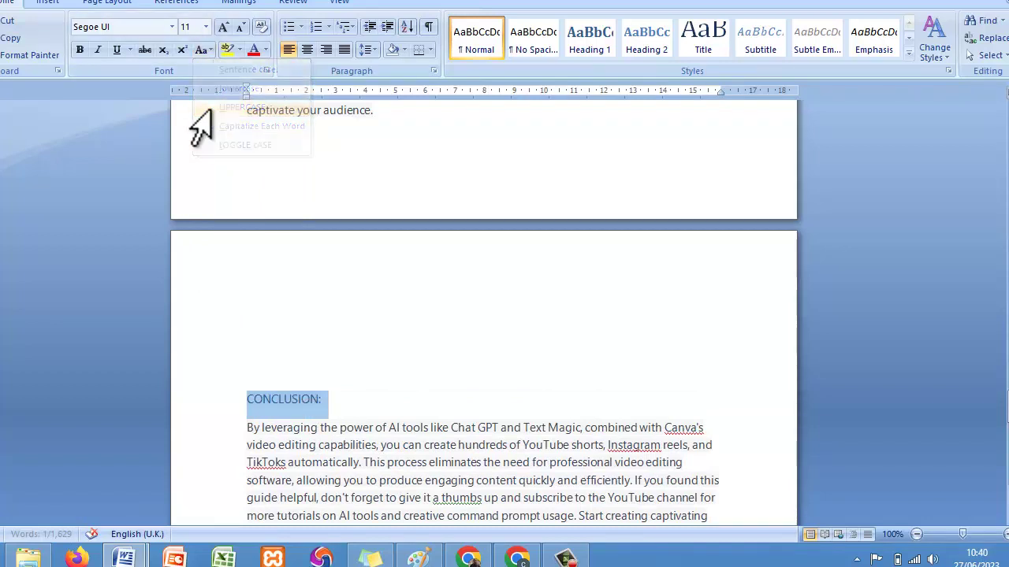
pyautogui.click(80, 52)
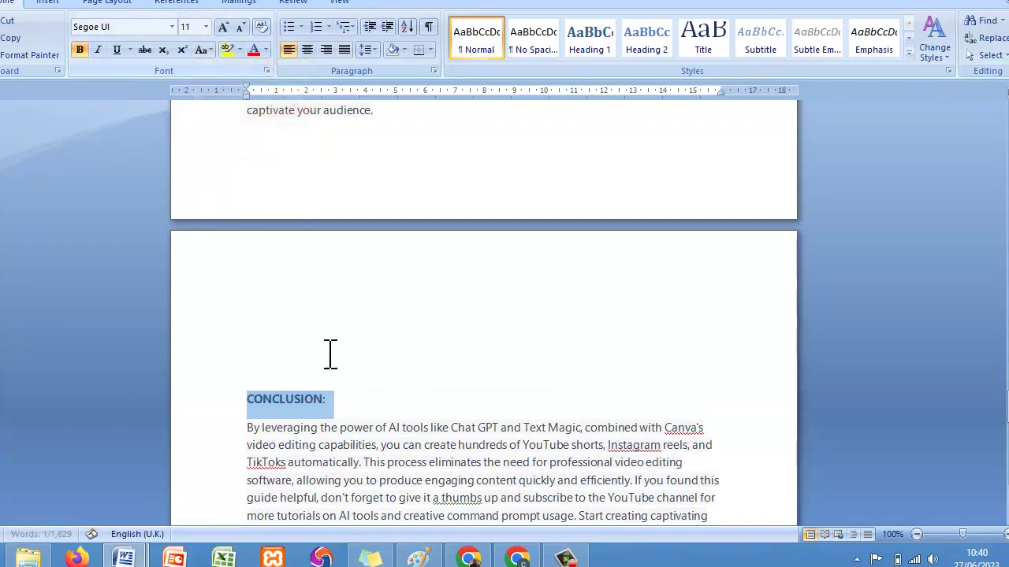
pyautogui.click(343, 398)
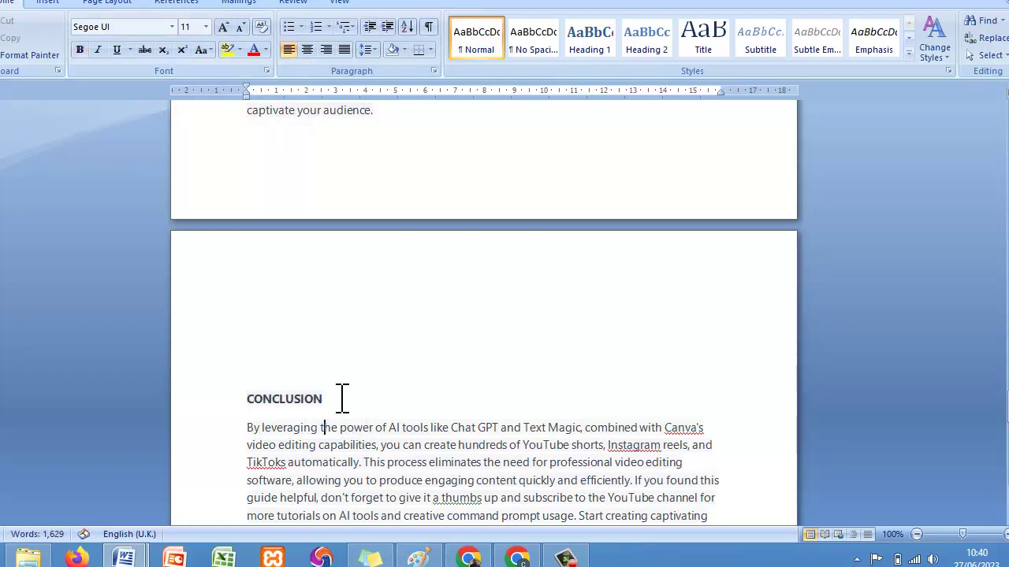
# Change the "Editing The Shorts With Canva" heading to uppercase
pyautogui.scroll(-1, 342, 398)
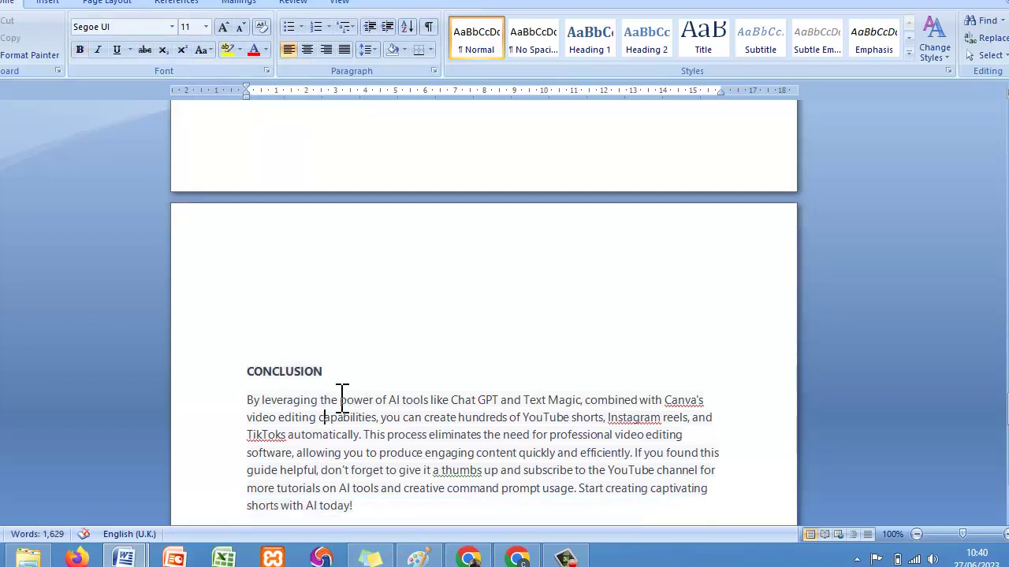
pyautogui.press('Up')
pyautogui.press('Up')
pyautogui.press('Up')
pyautogui.press('Up')
pyautogui.press('Up')
pyautogui.press('Up')
pyautogui.press('Up')
pyautogui.press('Up')
pyautogui.press('Up')
pyautogui.press('Up')
pyautogui.press('Up')
pyautogui.press('Up')
pyautogui.press('Up')
pyautogui.press('Up')
pyautogui.press('Up')
pyautogui.press('Up')
pyautogui.press('Up')
pyautogui.press('Up')
pyautogui.press('Up')
pyautogui.press('Up')
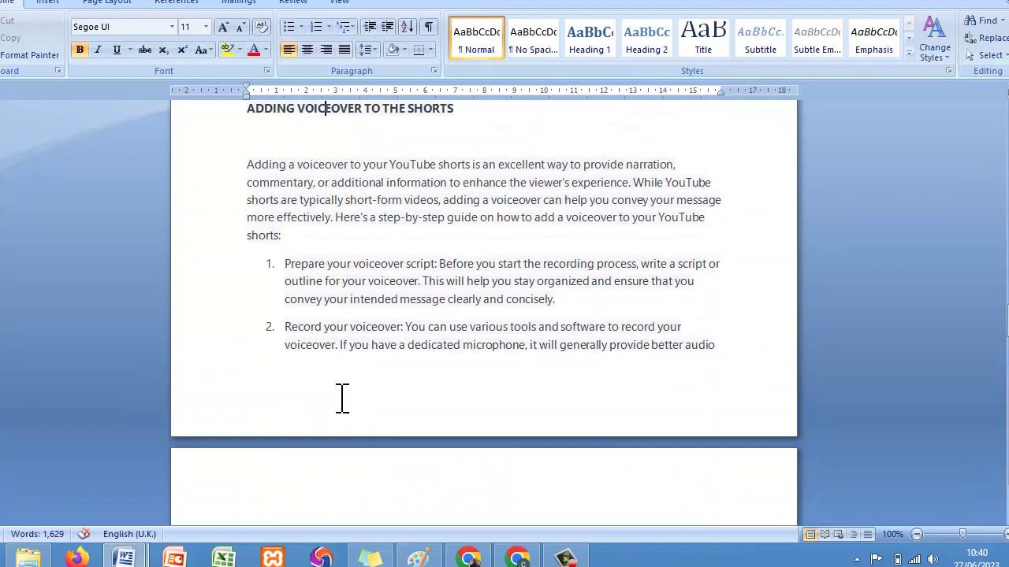
pyautogui.press('Up')
pyautogui.press('Up')
pyautogui.press('Up')
pyautogui.press('Up')
pyautogui.press('Up')
pyautogui.press('Up')
pyautogui.press('Up')
pyautogui.press('Up')
pyautogui.press('Up')
pyautogui.press('Up')
pyautogui.press('Up')
pyautogui.press('Up')
pyautogui.press('Up')
pyautogui.press('Up')
pyautogui.press('Up')
pyautogui.press('Up')
pyautogui.press('Up')
pyautogui.press('Up')
pyautogui.press('Up')
pyautogui.press('Up')
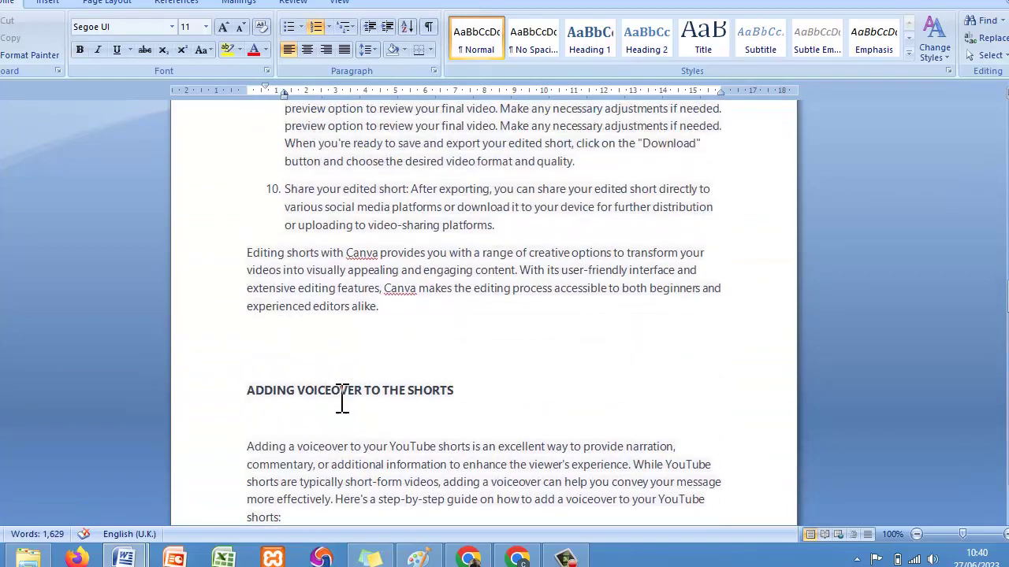
pyautogui.press('Up')
pyautogui.press('Up')
pyautogui.press('Up')
pyautogui.press('Up')
pyautogui.press('Up')
pyautogui.press('Up')
pyautogui.press('Up')
pyautogui.press('Up')
pyautogui.press('Up')
pyautogui.press('Up')
pyautogui.press('Up')
pyautogui.press('Up')
pyautogui.press('Up')
pyautogui.press('Up')
pyautogui.press('Up')
pyautogui.press('Up')
pyautogui.press('Up')
pyautogui.press('Up')
pyautogui.press('Up')
pyautogui.press('Up')
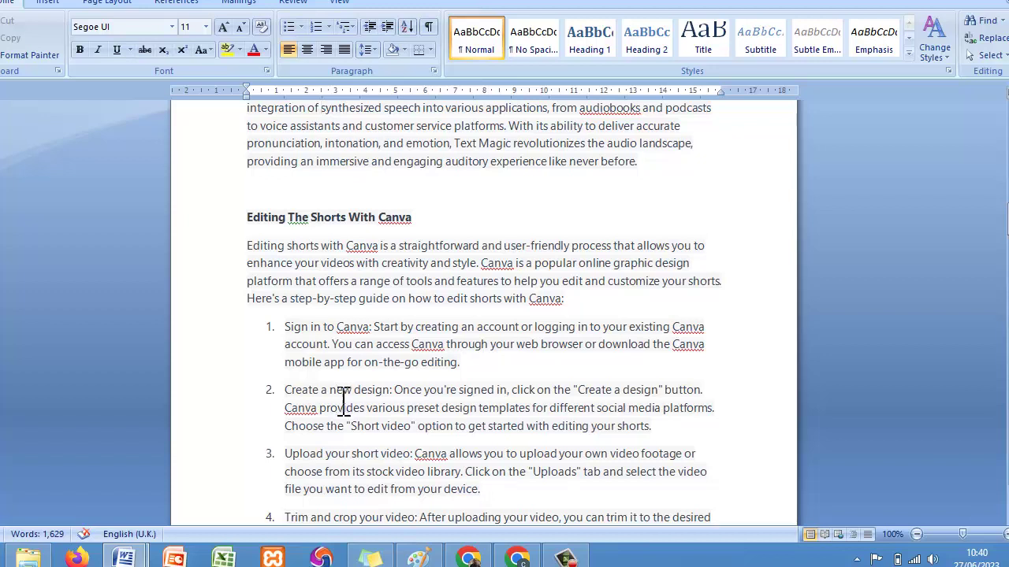
pyautogui.moveTo(420, 219); pyautogui.dragTo(270, 225)
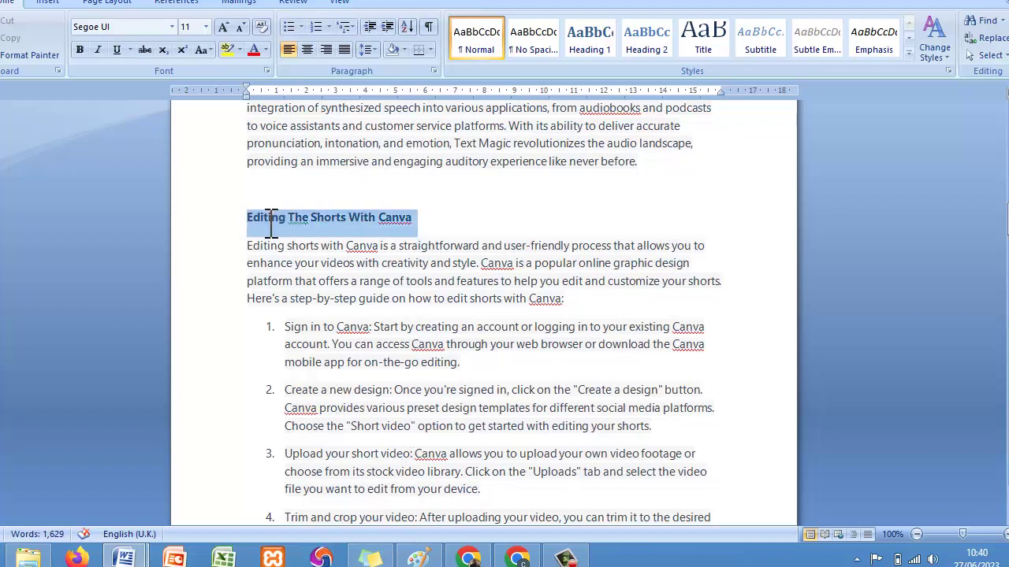
pyautogui.click(204, 49)
pyautogui.click(213, 107)
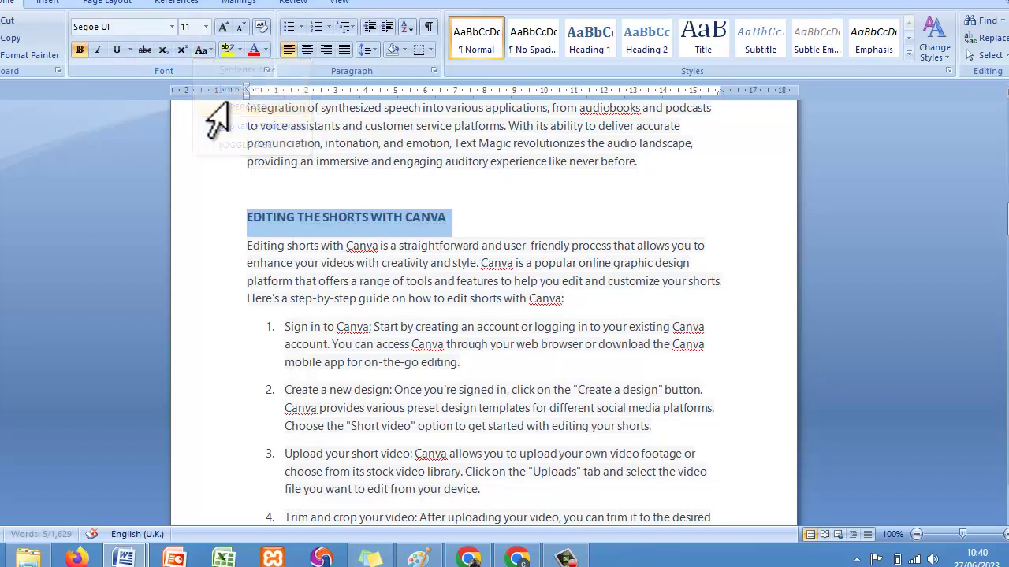
# Insert "YOUTUBE" before "SHORTS" in the Canva editing heading so it reads "EDITING THE YOUTUBE SHORTS WITH CANVA"
pyautogui.click(326, 216)
pyautogui.write('Yout')
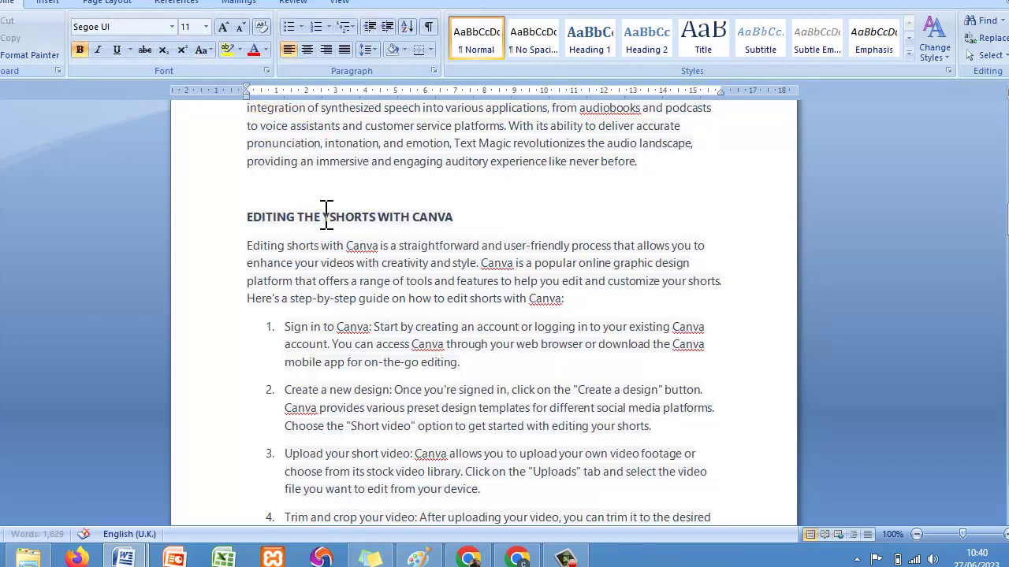
pyautogui.write('ube')
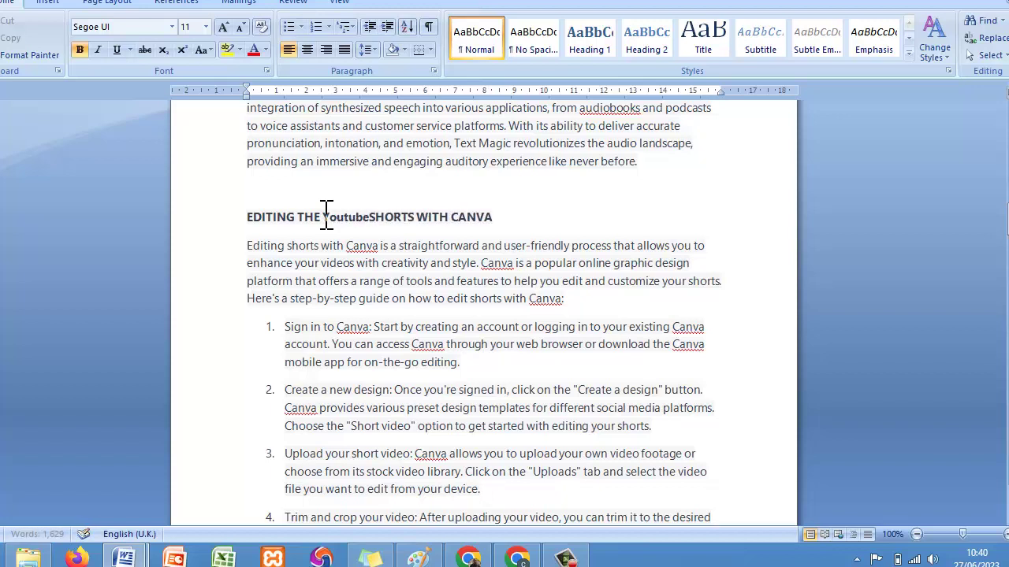
pyautogui.press('BackSpace')
pyautogui.press('BackSpace')
pyautogui.press('BackSpace')
pyautogui.press('BackSpace')
pyautogui.press('BackSpace')
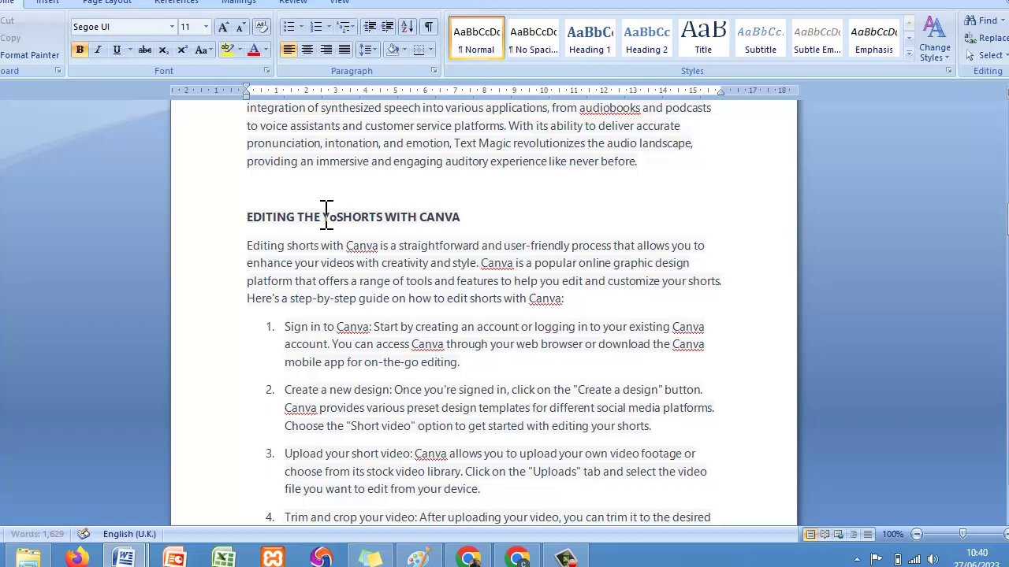
pyautogui.write('utube')
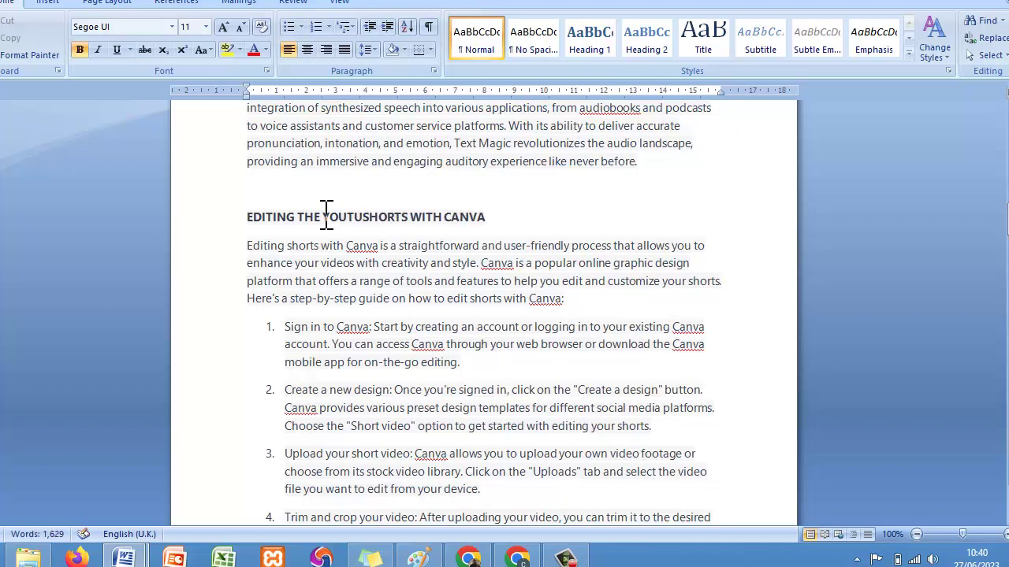
# Insert "YOUTUBE" before "SHORTS" in the "ADDING VOICEOVER TO THE SHORTS" heading
pyautogui.press('Down')
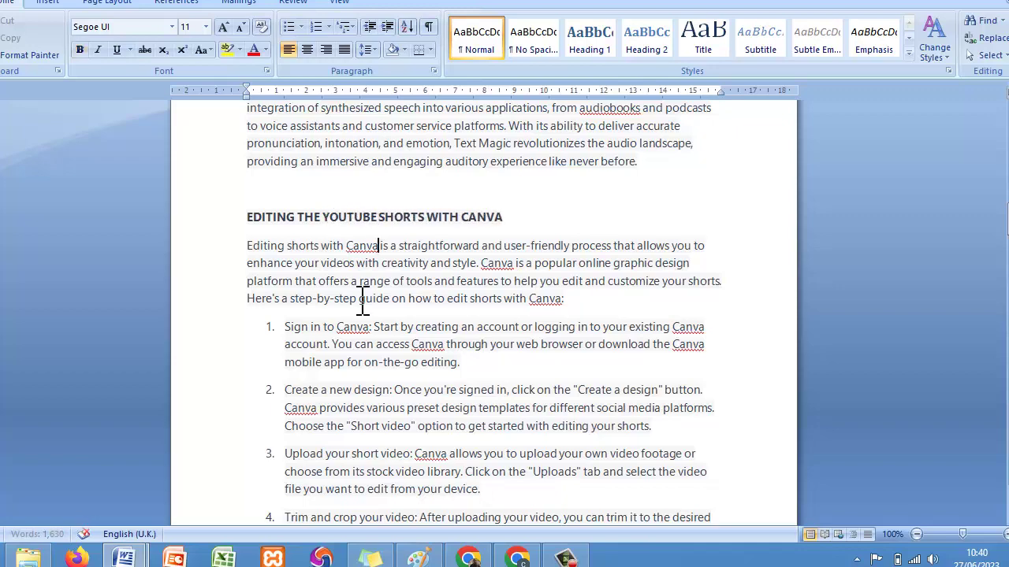
pyautogui.press('Down')
pyautogui.press('Down')
pyautogui.press('Down')
pyautogui.press('Down')
pyautogui.press('Down')
pyautogui.press('Down')
pyautogui.press('Down')
pyautogui.press('Down')
pyautogui.press('Down')
pyautogui.press('Down')
pyautogui.press('Down')
pyautogui.press('Down')
pyautogui.press('Down')
pyautogui.press('Down')
pyautogui.press('Down')
pyautogui.press('Down')
pyautogui.press('Down')
pyautogui.press('Down')
pyautogui.press('Down')
pyautogui.press('Down')
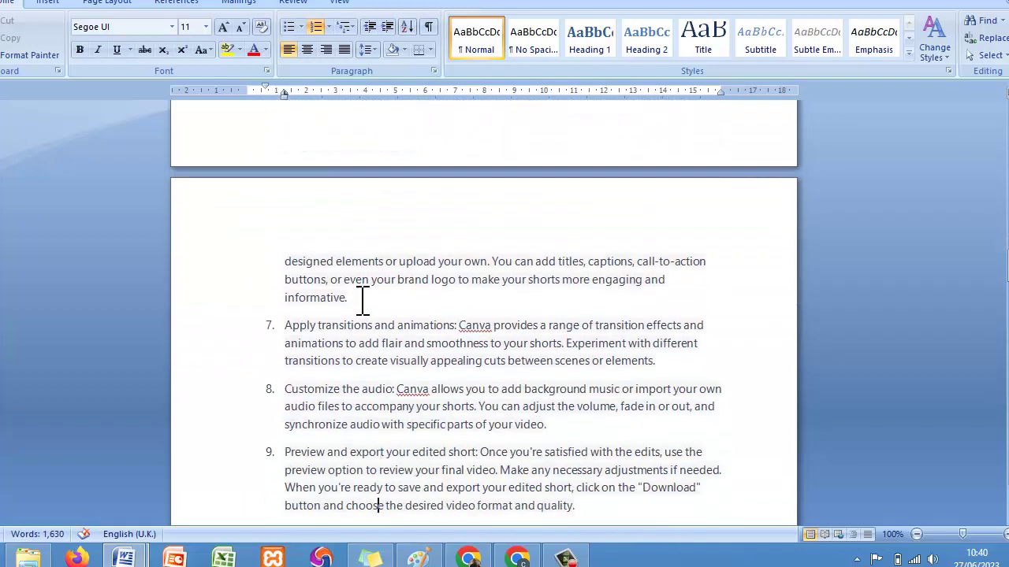
pyautogui.press('Down')
pyautogui.press('Down')
pyautogui.press('Down')
pyautogui.press('Down')
pyautogui.press('Down')
pyautogui.press('Down')
pyautogui.press('Down')
pyautogui.press('Down')
pyautogui.press('Down')
pyautogui.press('Down')
pyautogui.press('Down')
pyautogui.press('Down')
pyautogui.press('Down')
pyautogui.press('Down')
pyautogui.press('Down')
pyautogui.press('Down')
pyautogui.press('Down')
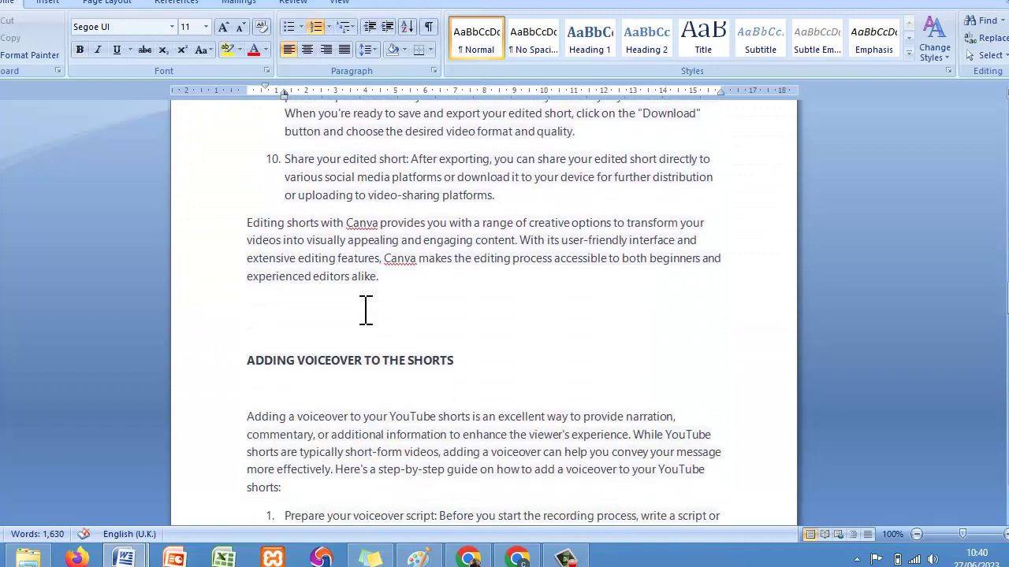
pyautogui.click(410, 355)
pyautogui.write('YOUT ')
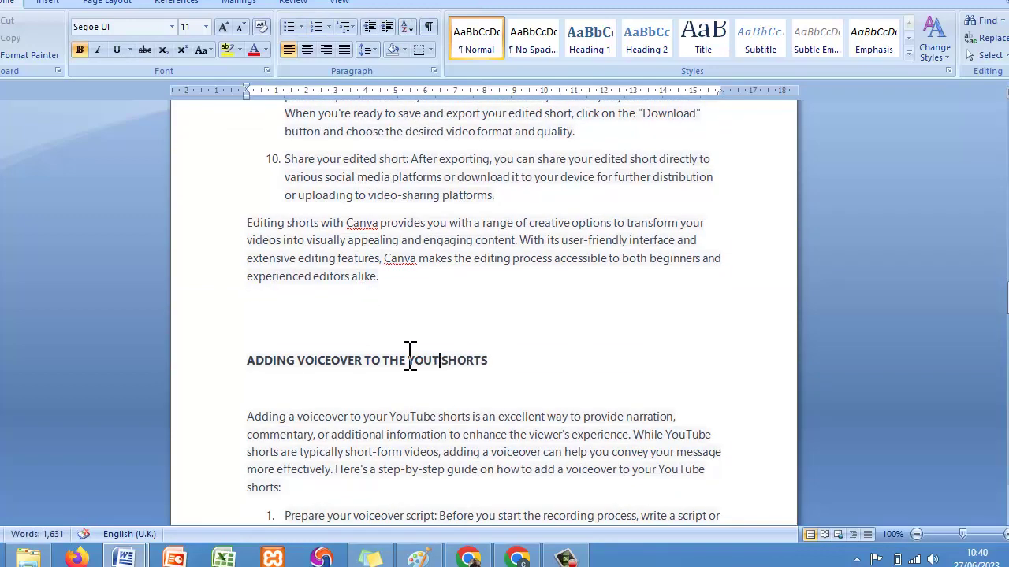
pyautogui.write('UBE')
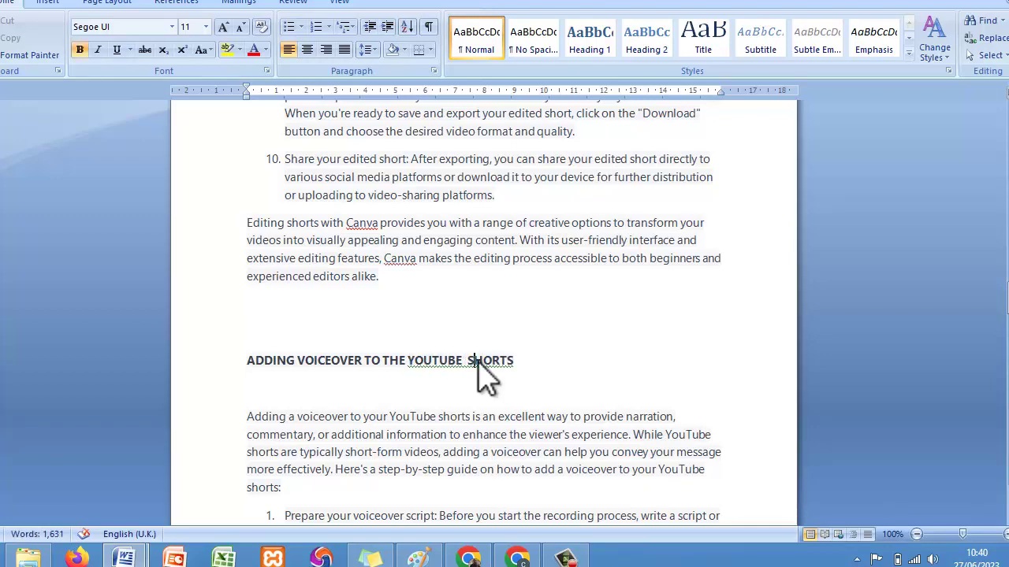
# Copy the whole Word document, switch to the WordPress post in Chrome, and paste it into the empty post body
pyautogui.hotkey('ctrl', 'a')
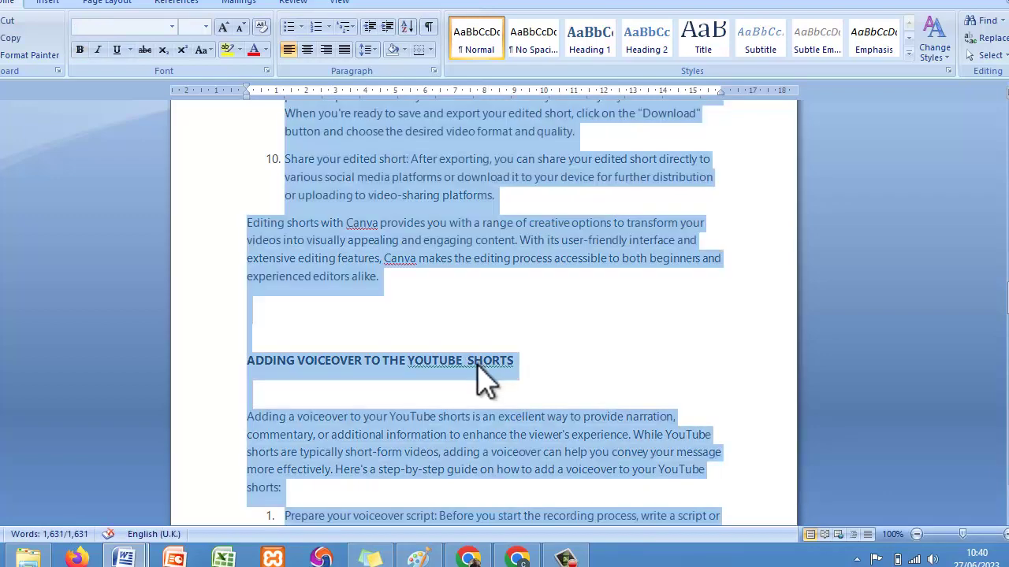
pyautogui.click(468, 557)
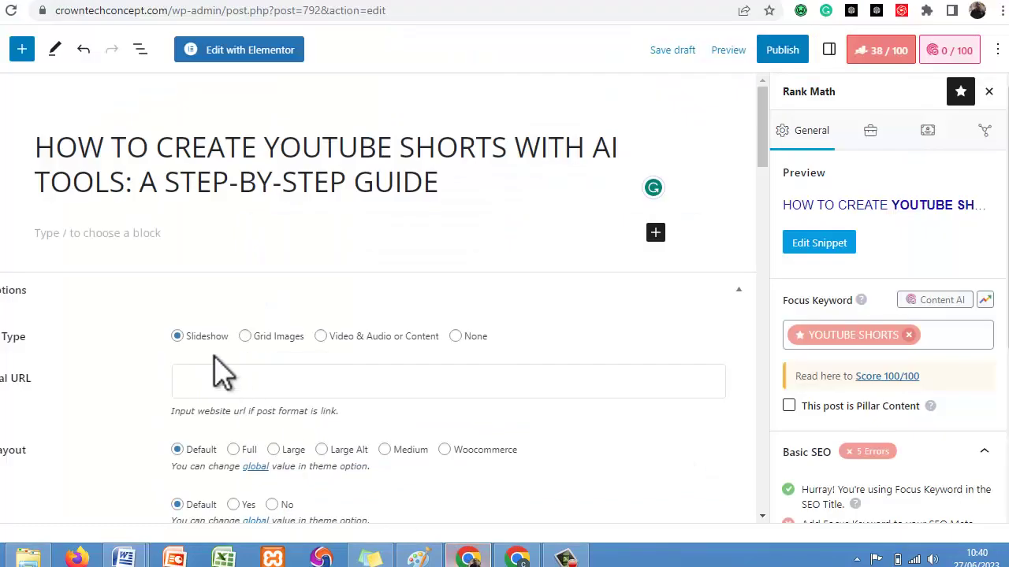
pyautogui.click(123, 239)
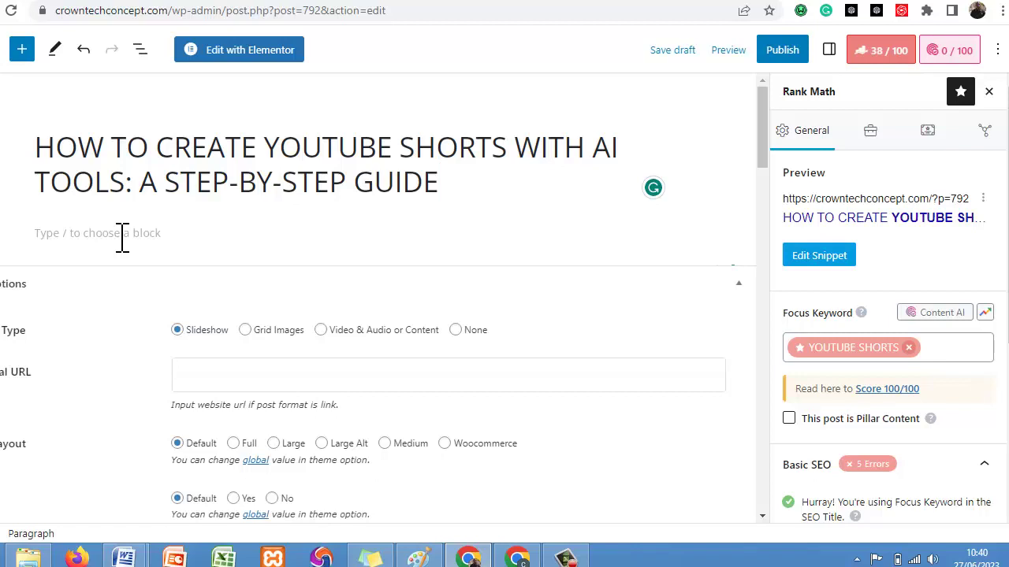
pyautogui.hotkey('ctrl', 'v')
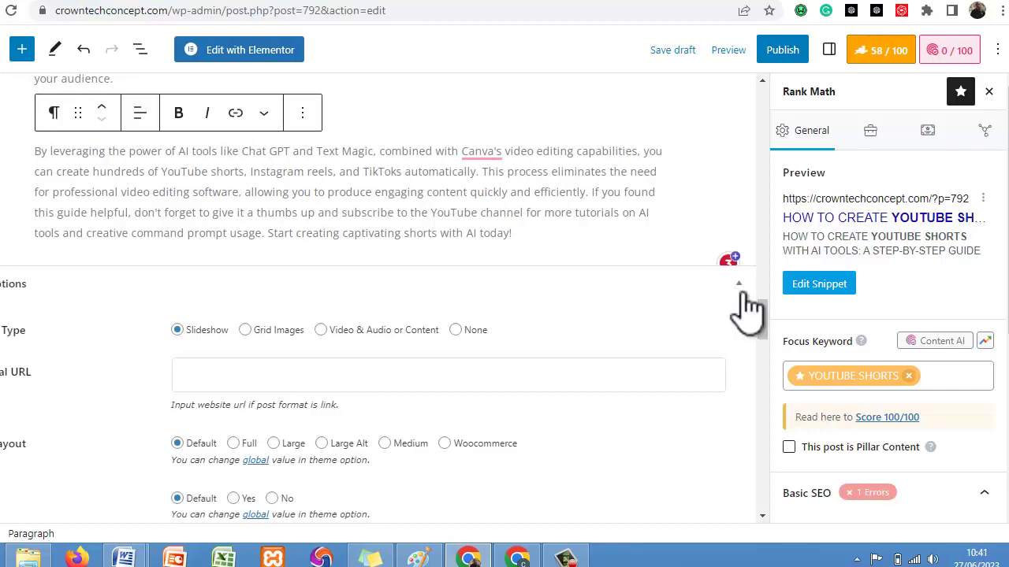
# Delete the duplicate title line above "INTRODUCTION" in the post body, along with its empty block
pyautogui.moveTo(762, 309); pyautogui.dragTo(762, 102)
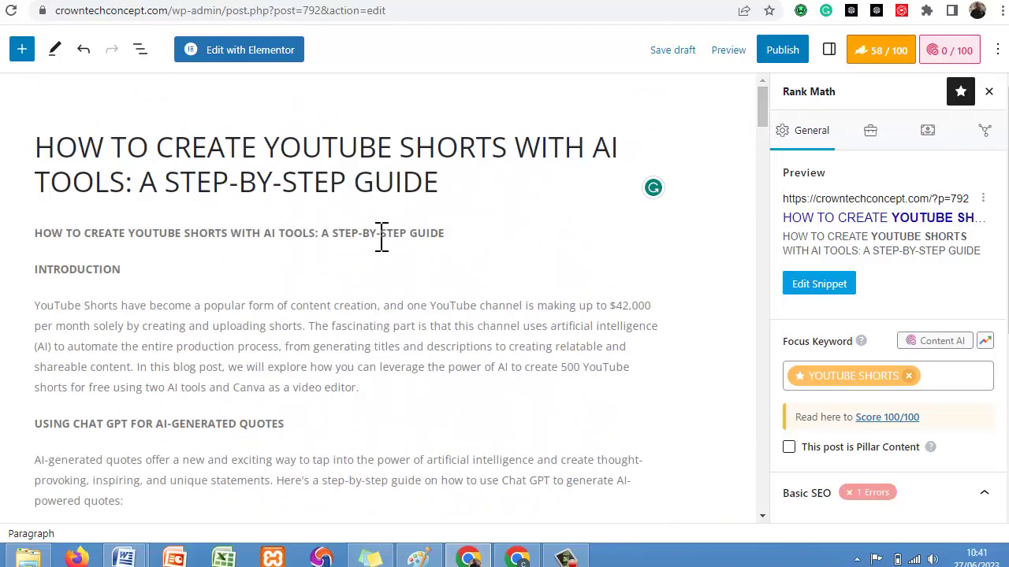
pyautogui.moveTo(80, 234); pyautogui.dragTo(44, 233)
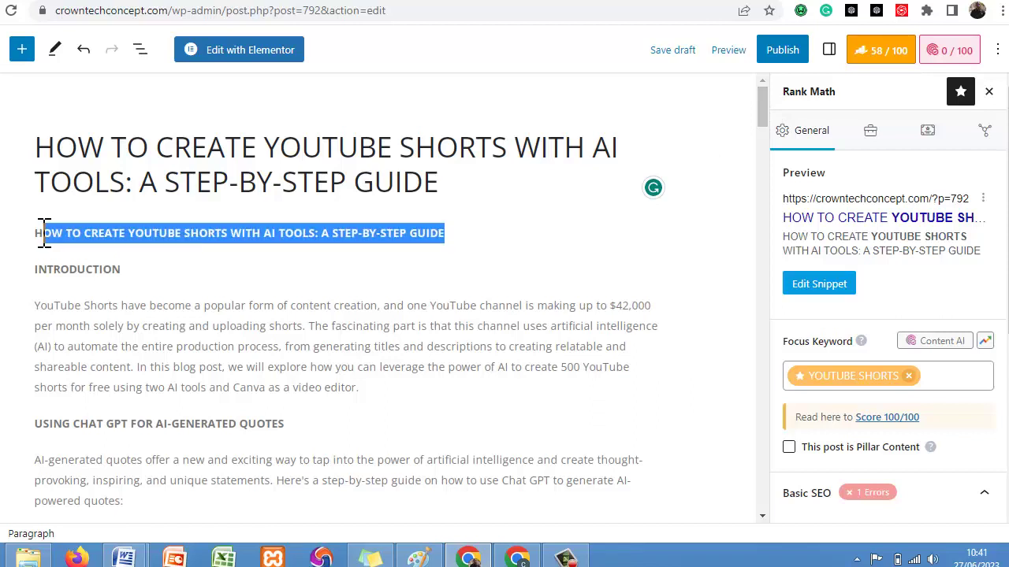
pyautogui.press('BackSpace')
pyautogui.press('BackSpace')
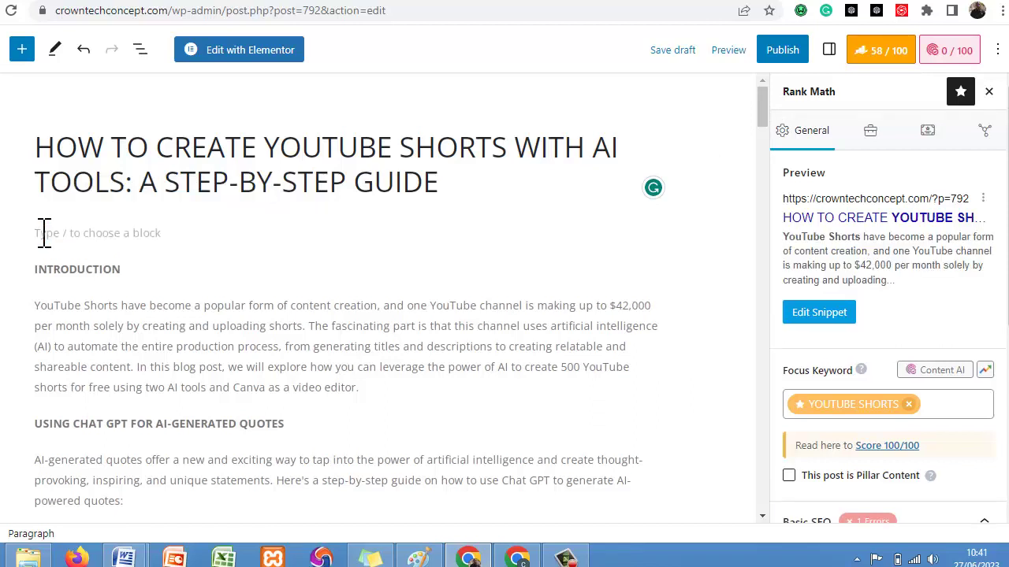
pyautogui.press('BackSpace')
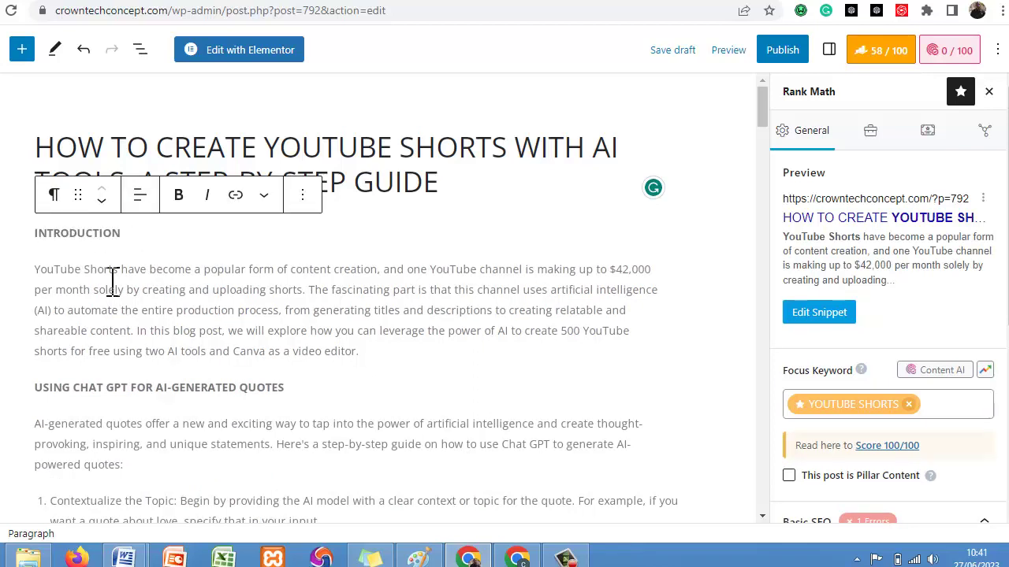
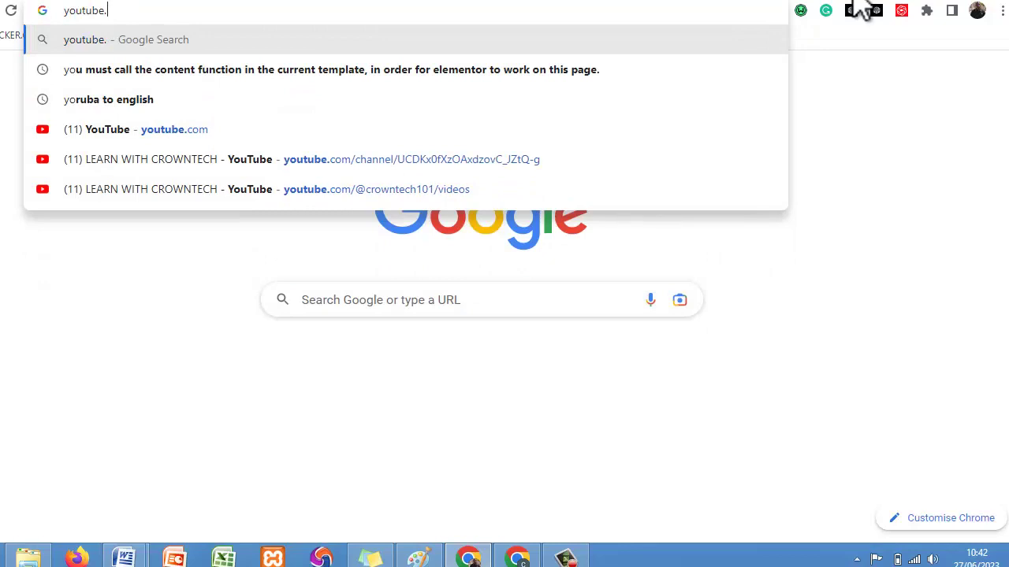
# Search Google for "youtube short with ai" and look through the results
pyautogui.write('sh')
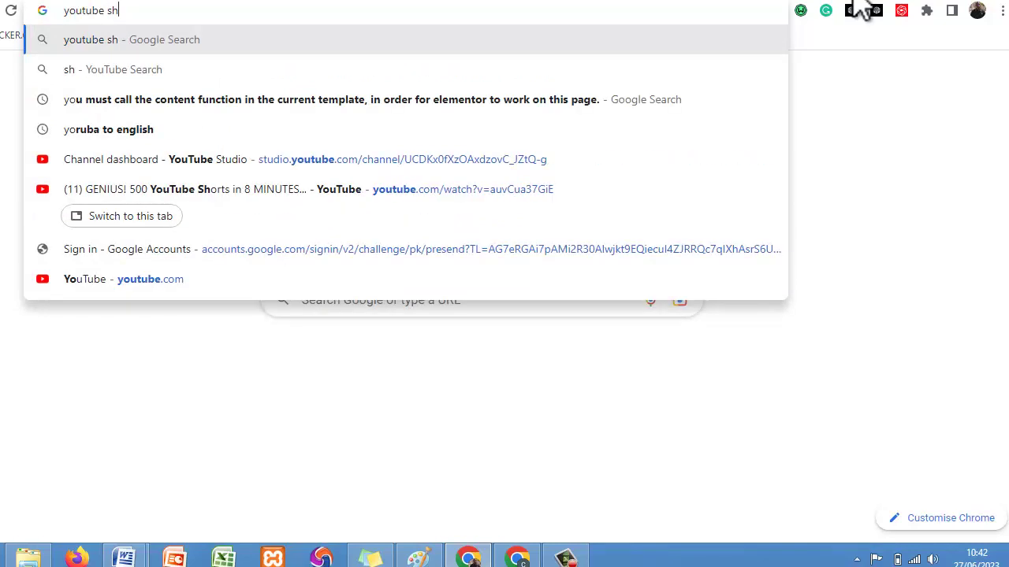
pyautogui.write('ort w')
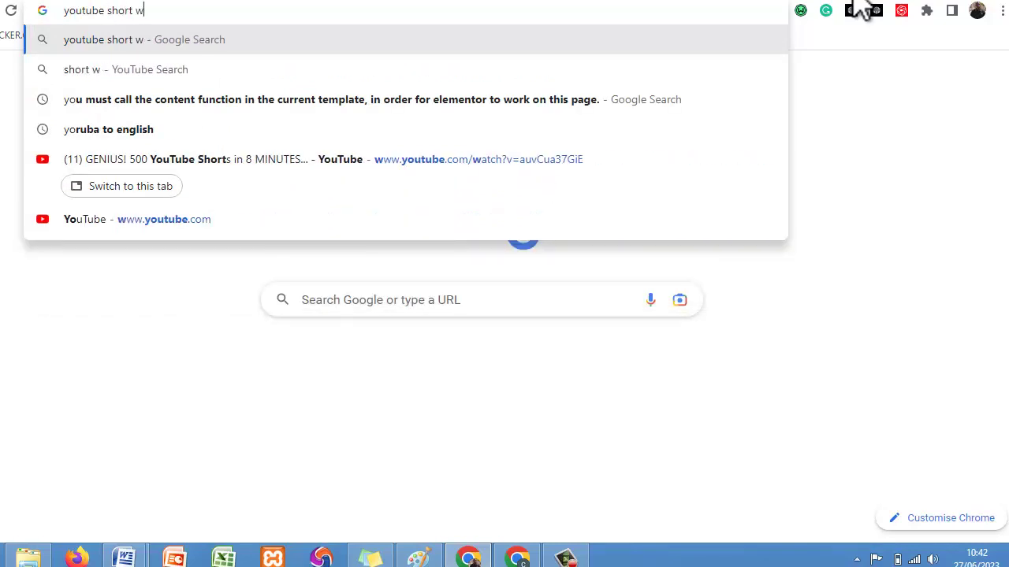
pyautogui.write('ith ai')
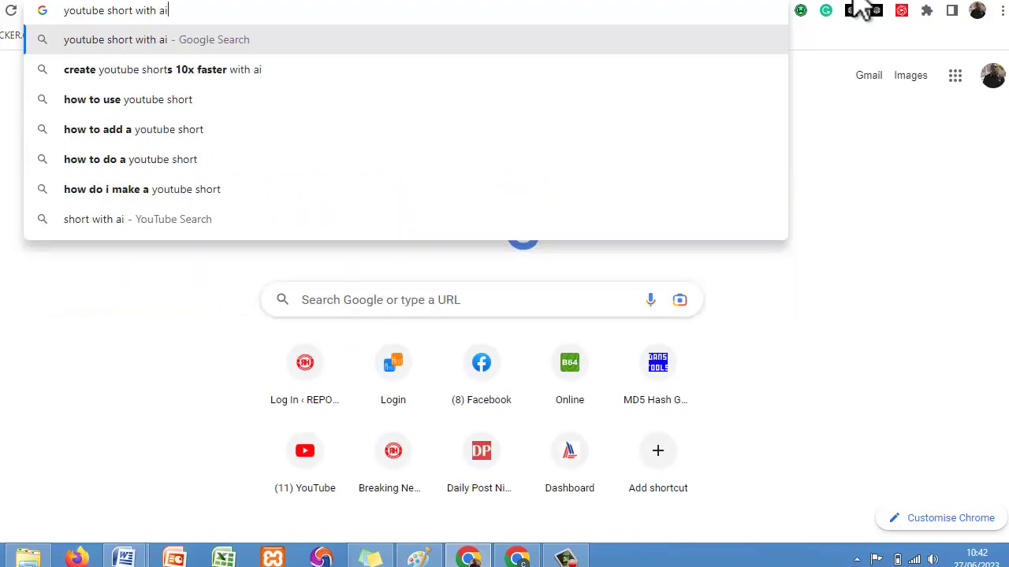
pyautogui.press('Return')
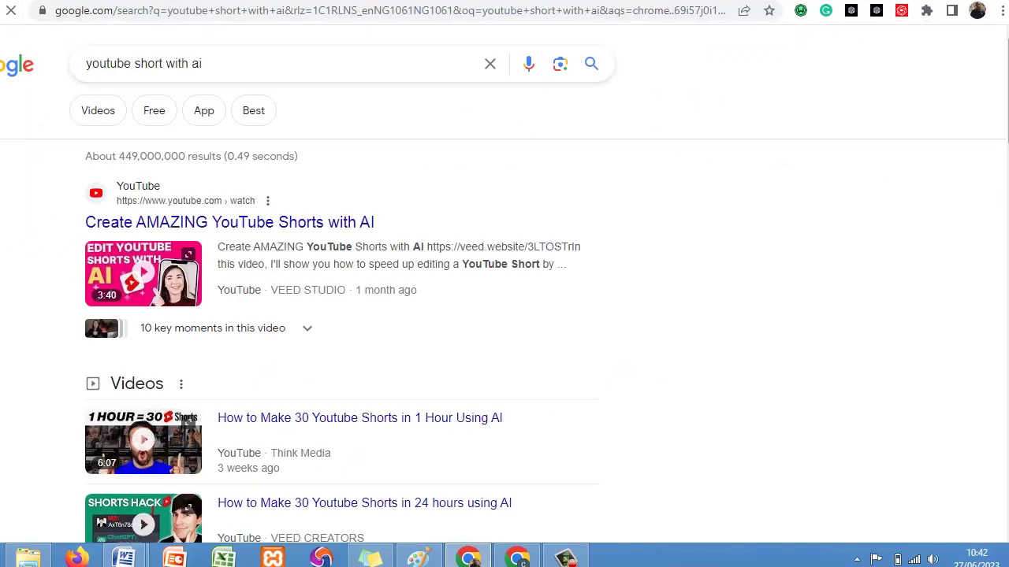
pyautogui.scroll(-10, 342, 283)
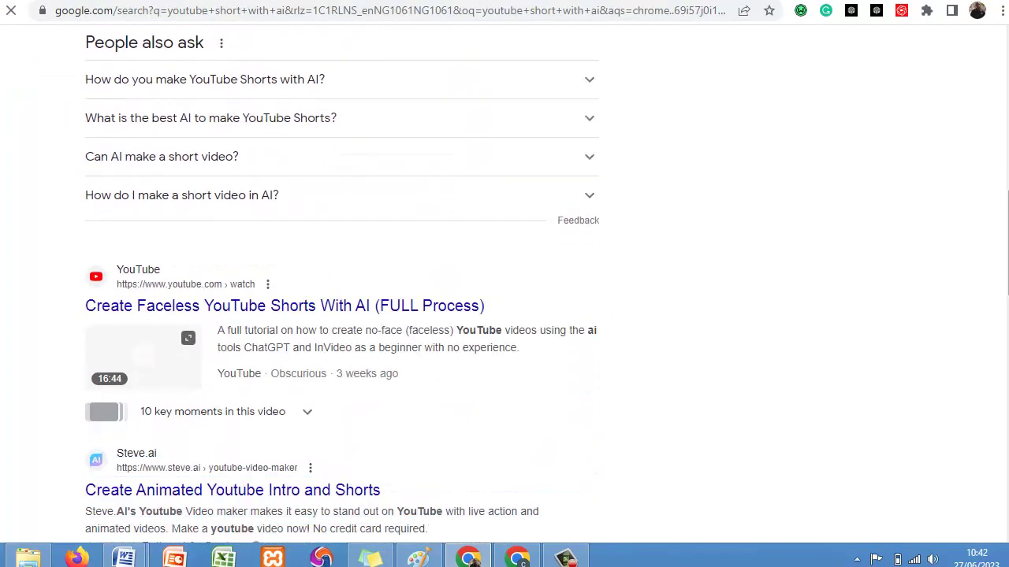
pyautogui.scroll(-5, 342, 284)
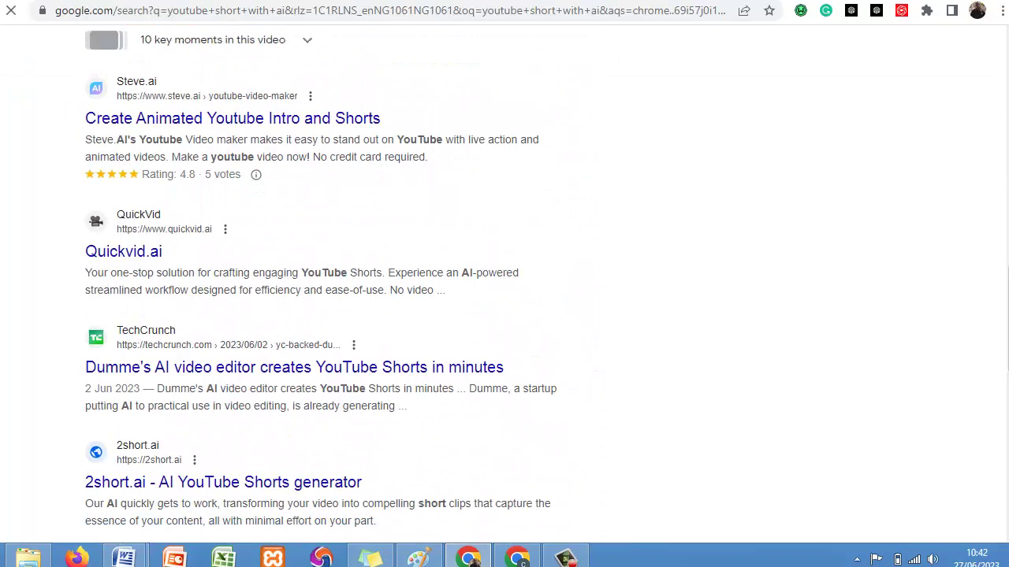
# Show the image results for "youtube short with ai" and look through them for pictures suited to the blog post
pyautogui.scroll(15, 1002, 86)
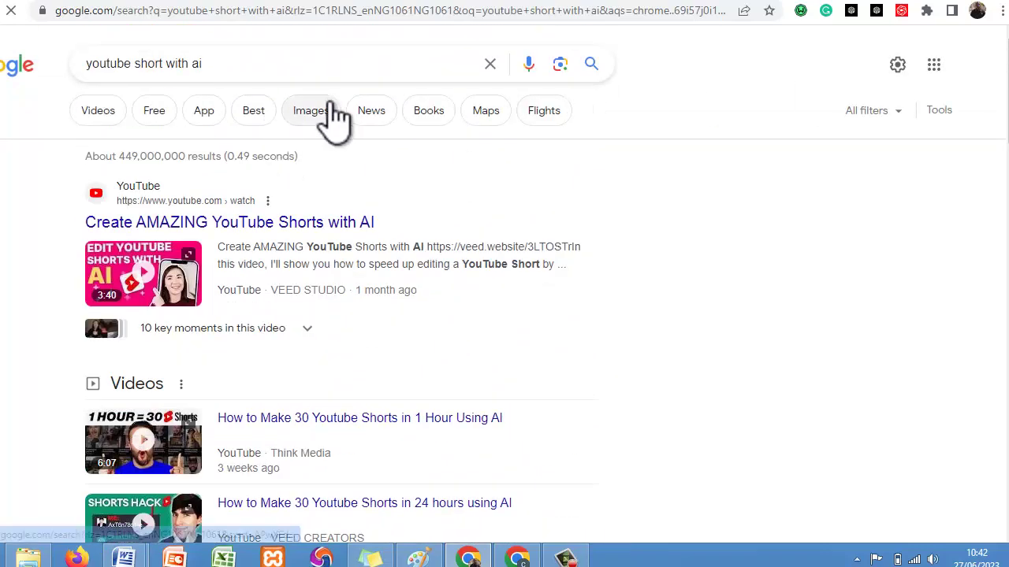
pyautogui.click(328, 115)
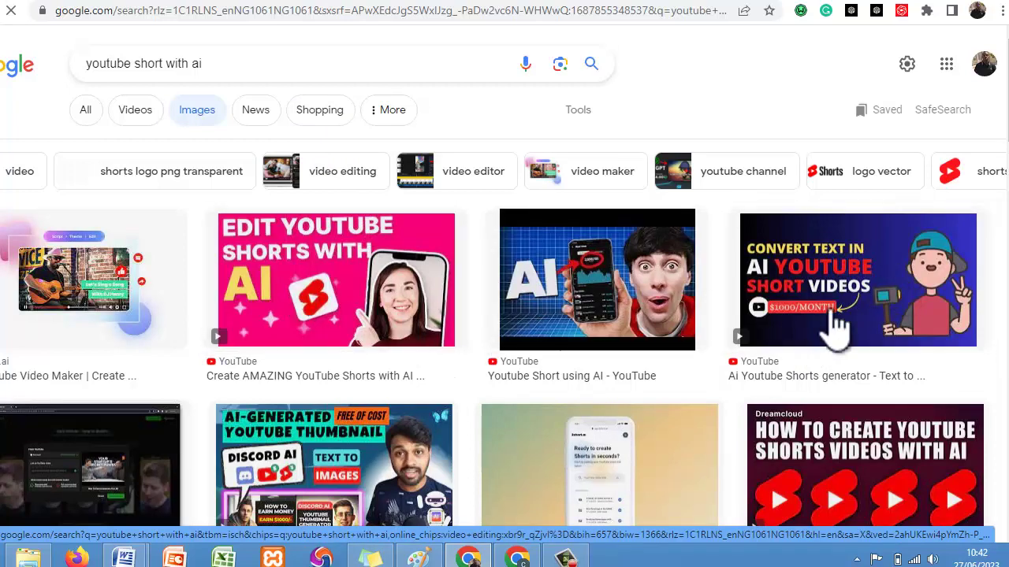
pyautogui.scroll(-3, 945, 248)
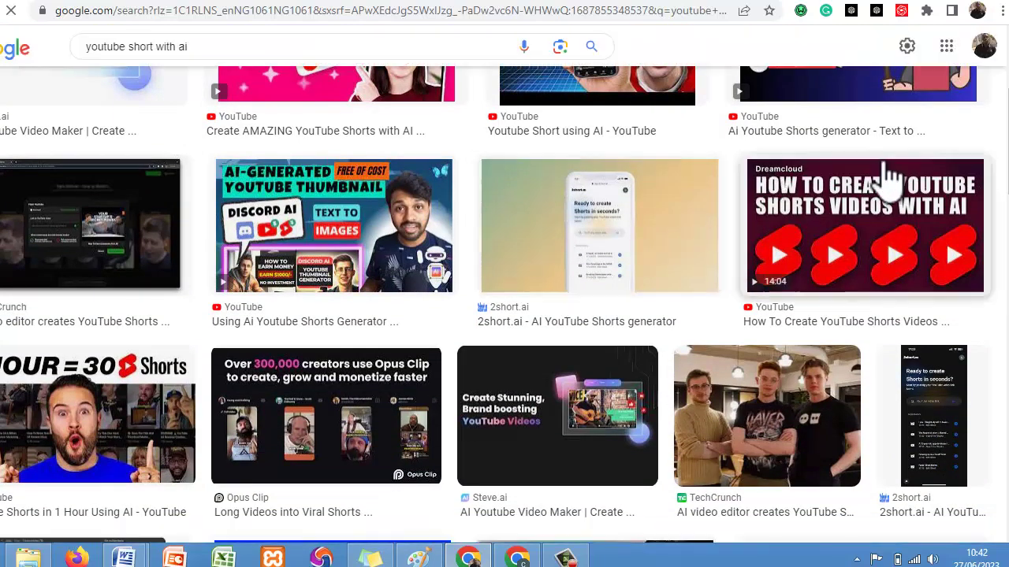
pyautogui.scroll(-5, 504, 305)
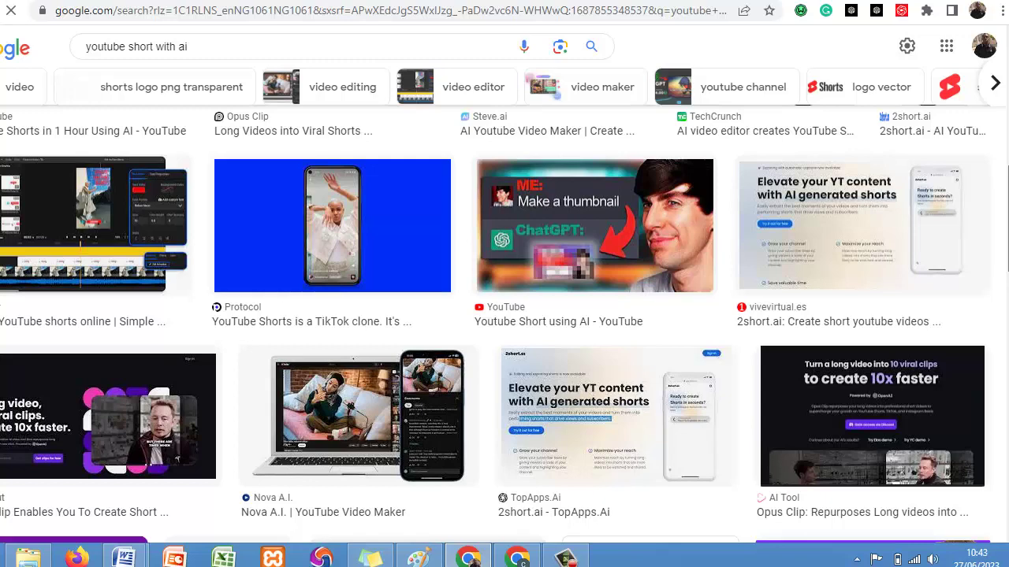
pyautogui.scroll(-4, 504, 305)
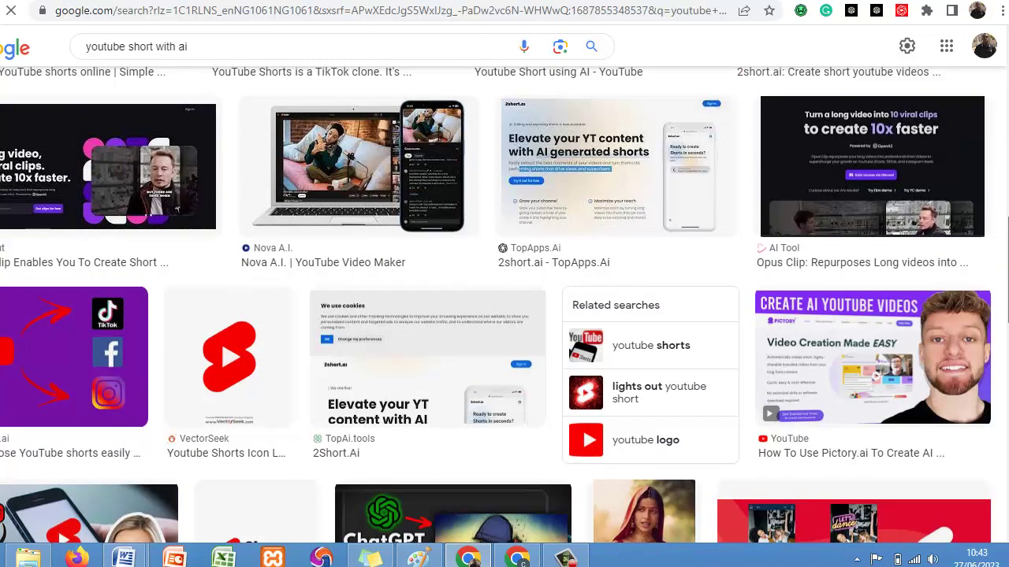
pyautogui.scroll(-1, 505, 306)
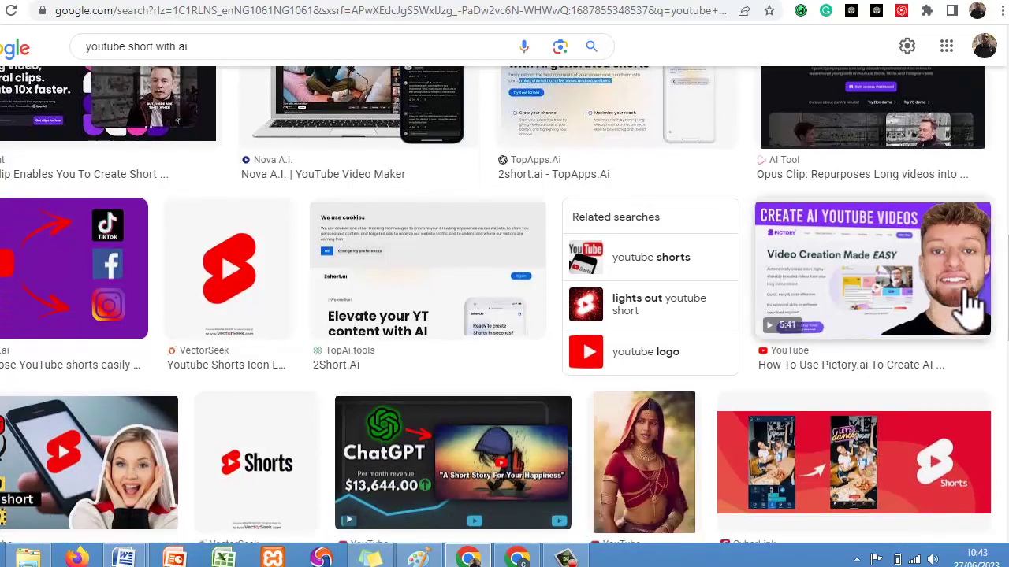
pyautogui.scroll(-2, 496, 305)
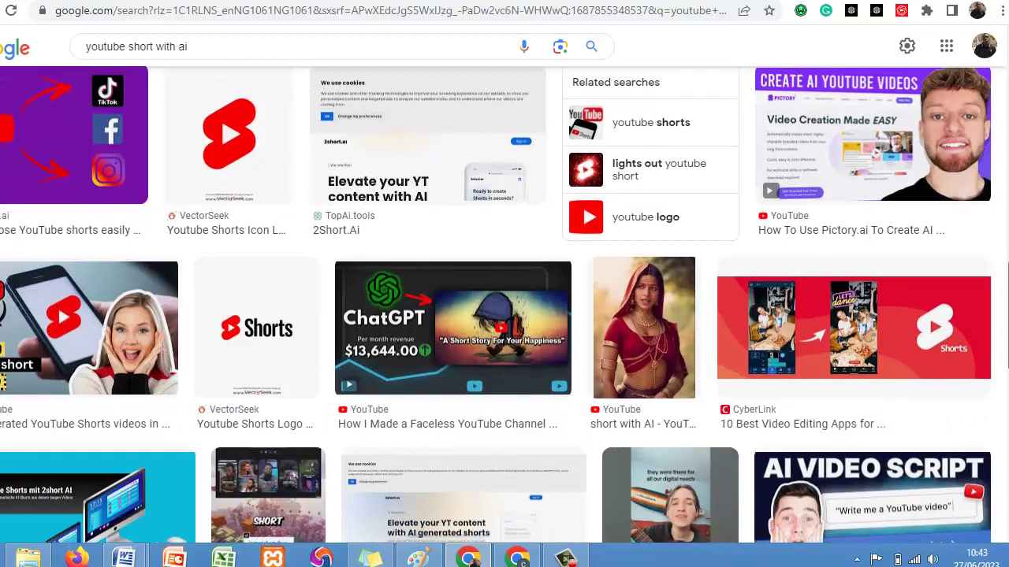
pyautogui.scroll(-15, 496, 306)
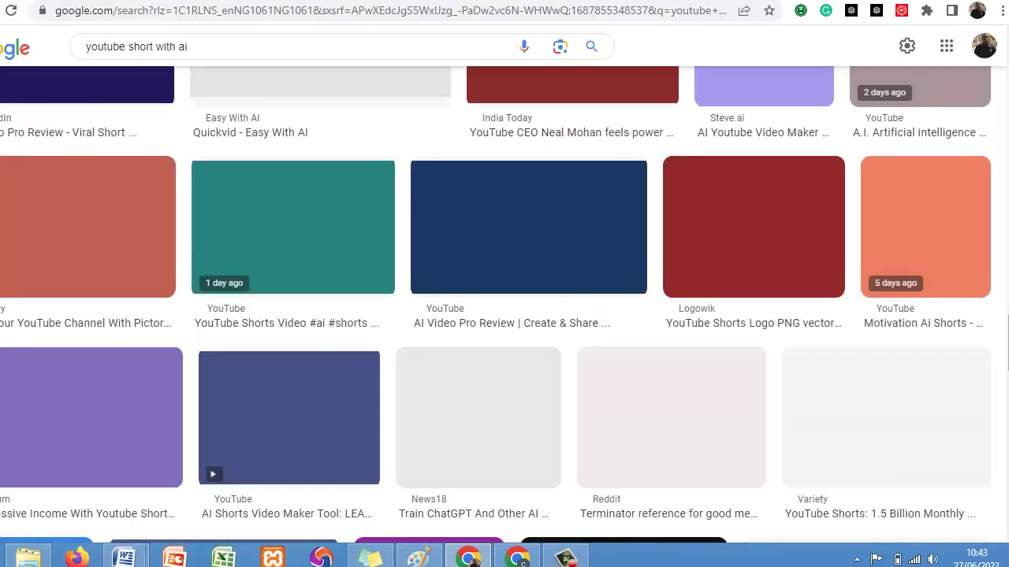
pyautogui.scroll(1, 496, 306)
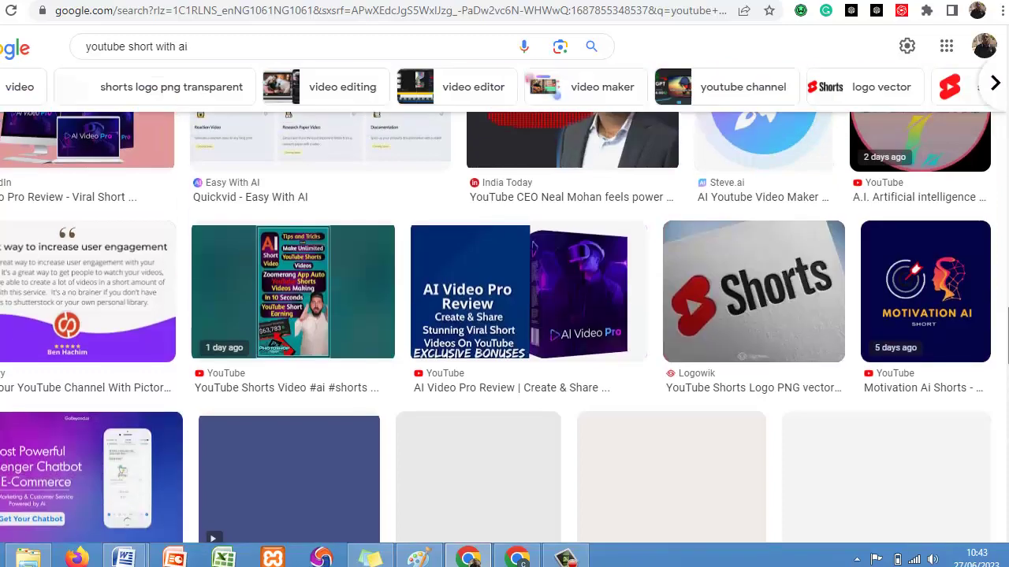
pyautogui.scroll(-2, 496, 306)
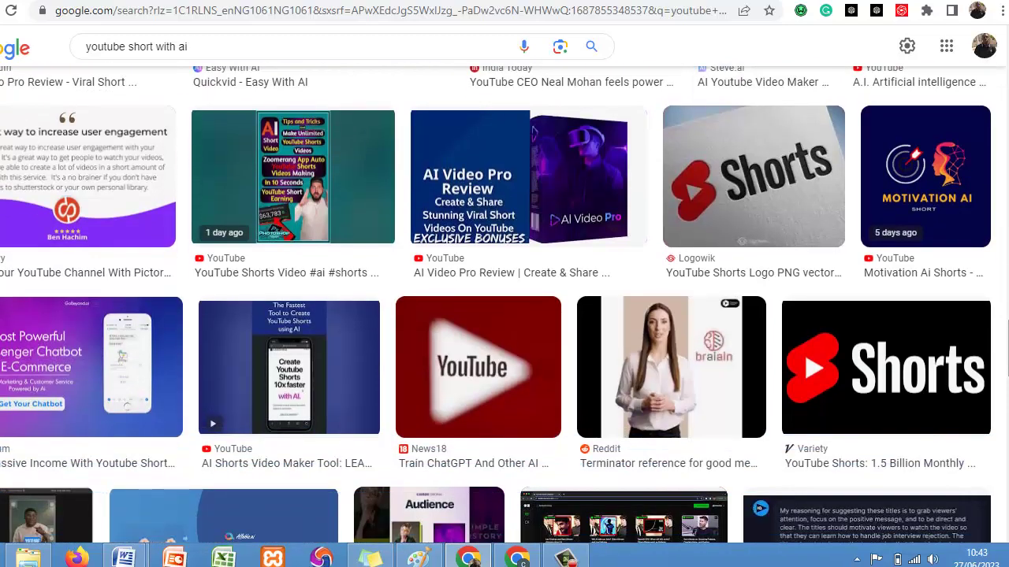
pyautogui.scroll(-4, 496, 306)
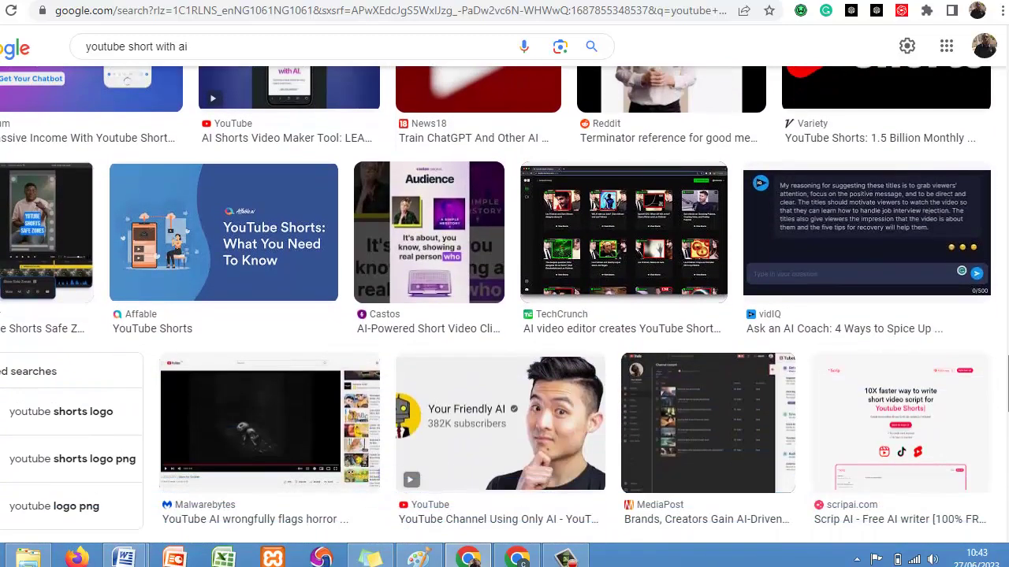
pyautogui.scroll(-3, 505, 303)
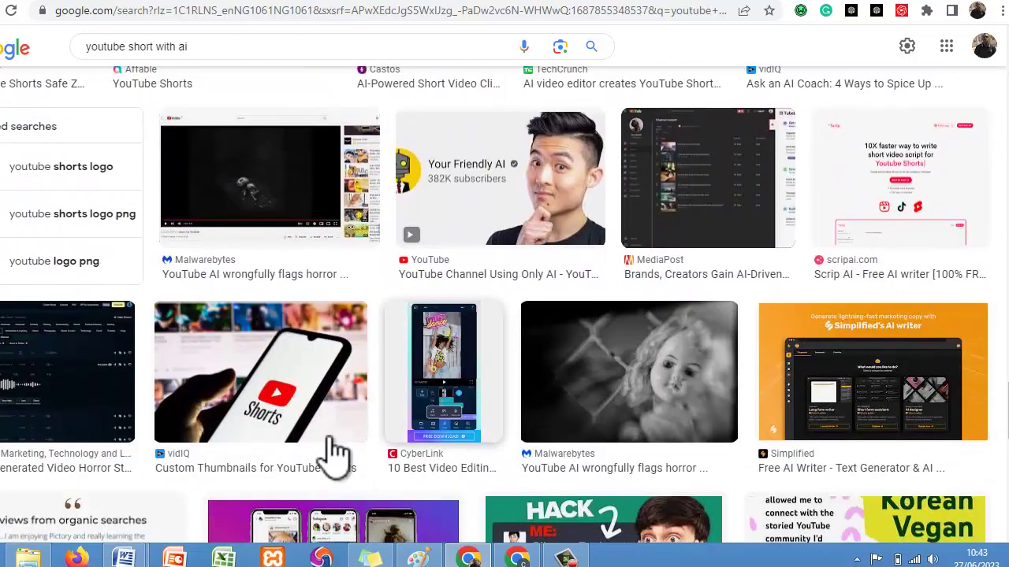
# Save the vidIQ picture of a hand holding a phone with the Shorts logo as a JPEG under its suggested file name
pyautogui.click(251, 410)
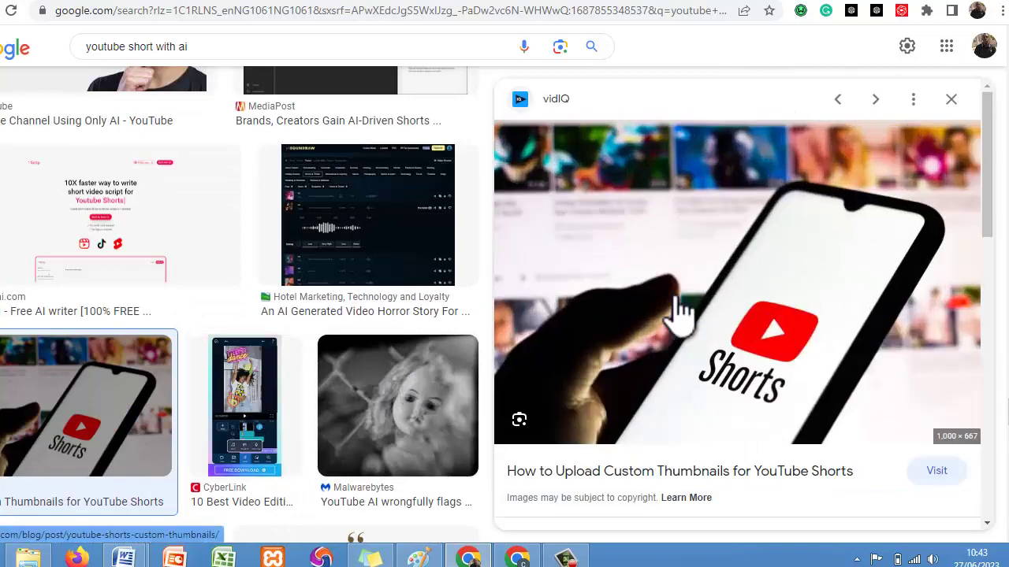
pyautogui.rightClick(676, 303)
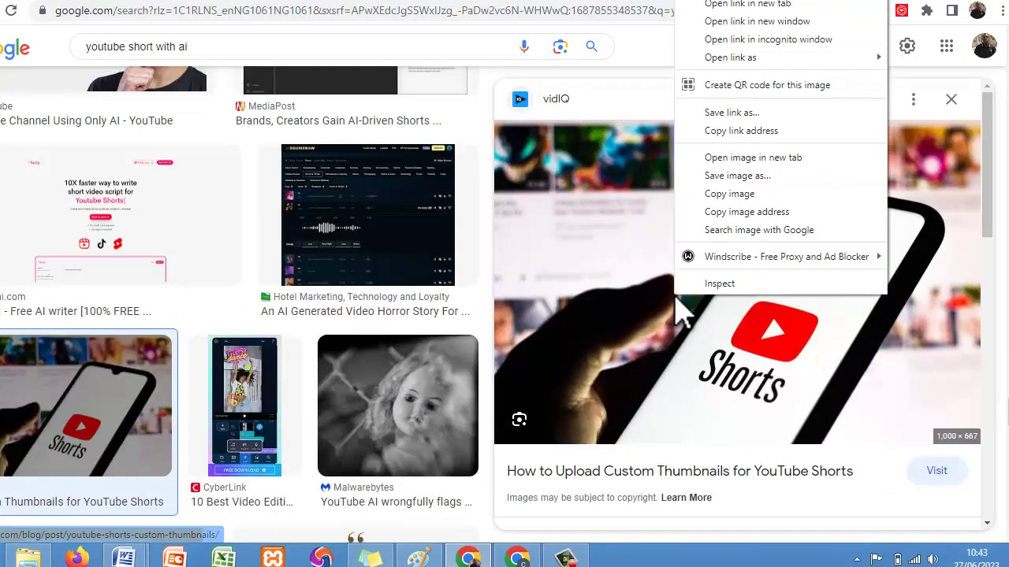
pyautogui.click(734, 175)
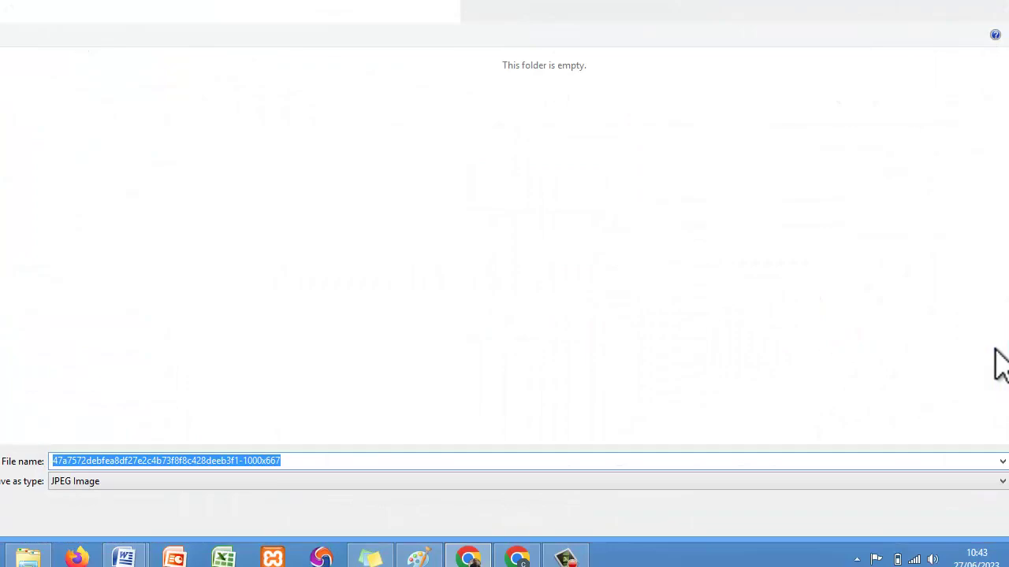
pyautogui.press('Return')
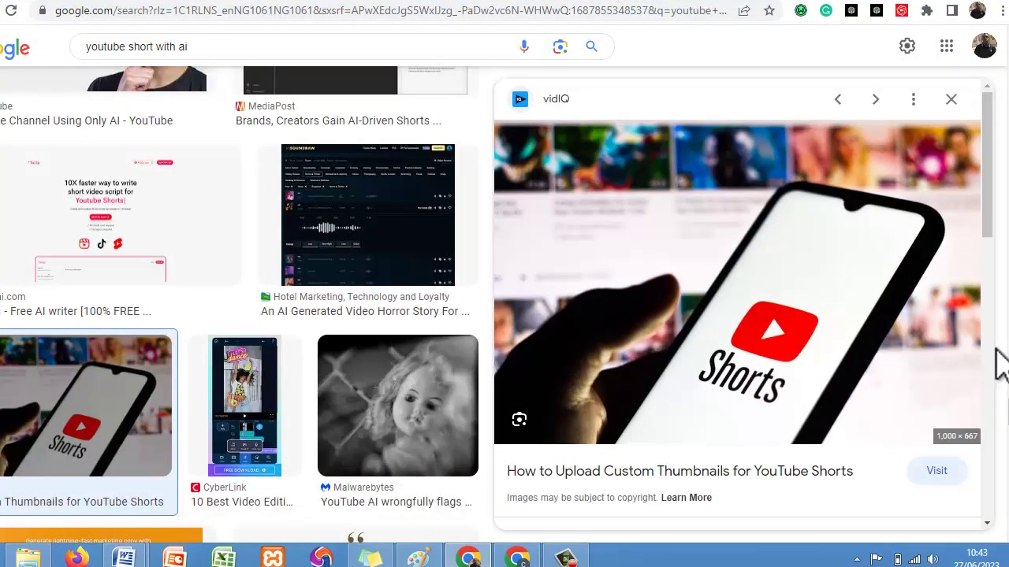
# Find the pink "Edit YouTube Shorts with AI" thumbnail among the related images and save it as maxresdefault.jpg
pyautogui.scroll(-5, 997, 232)
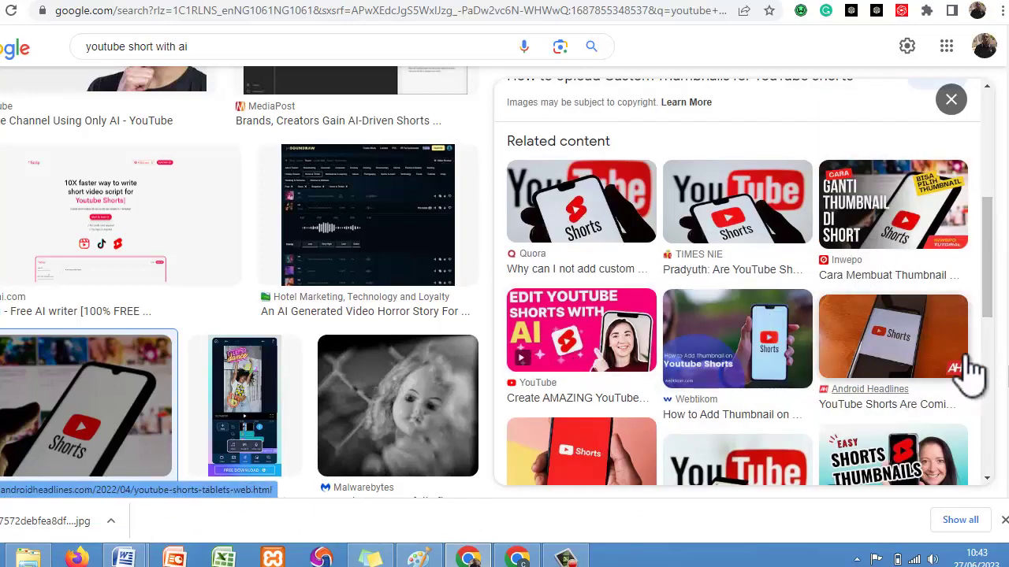
pyautogui.scroll(-4, 1008, 380)
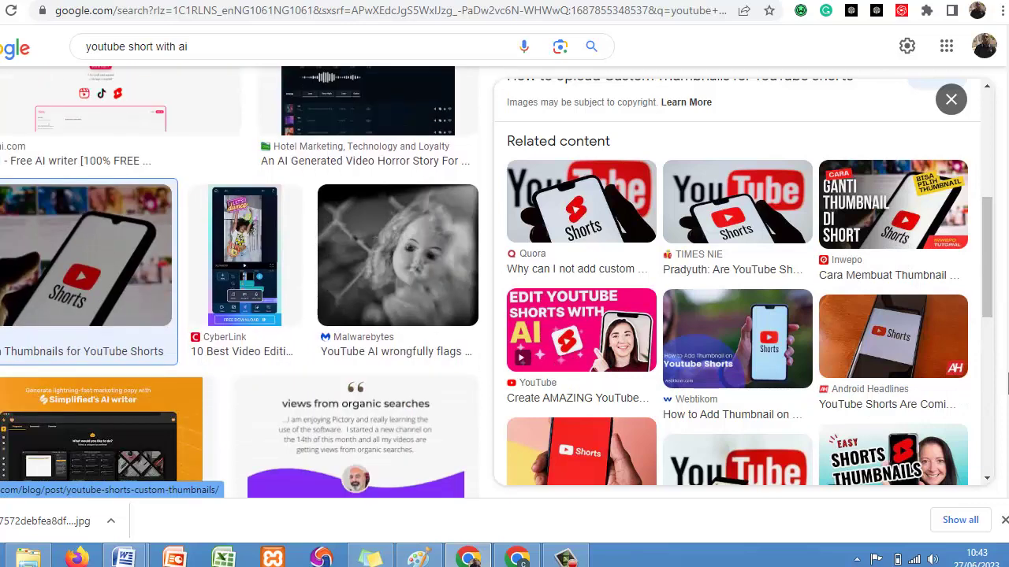
pyautogui.moveTo(985, 301); pyautogui.dragTo(990, 353)
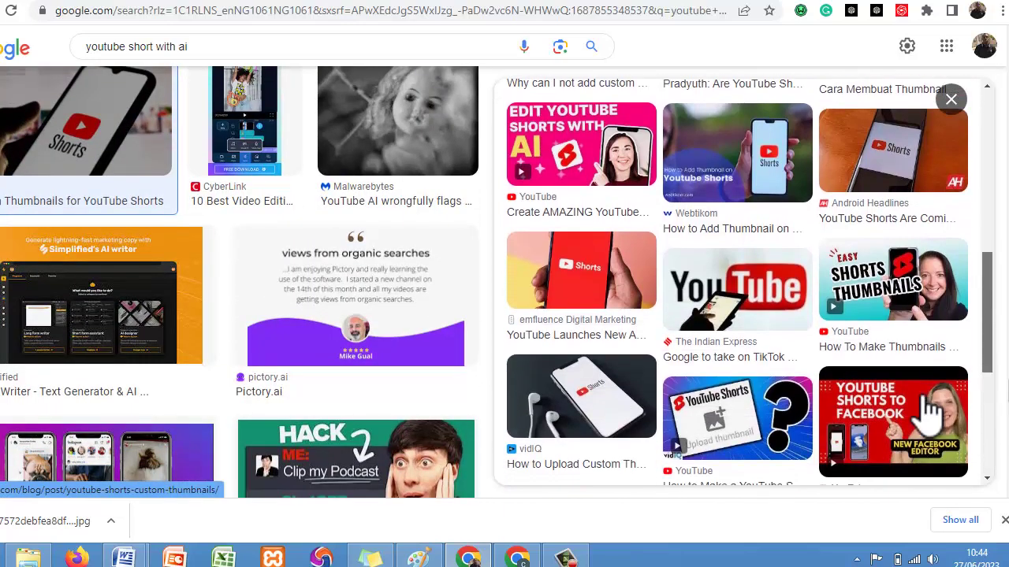
pyautogui.click(590, 155)
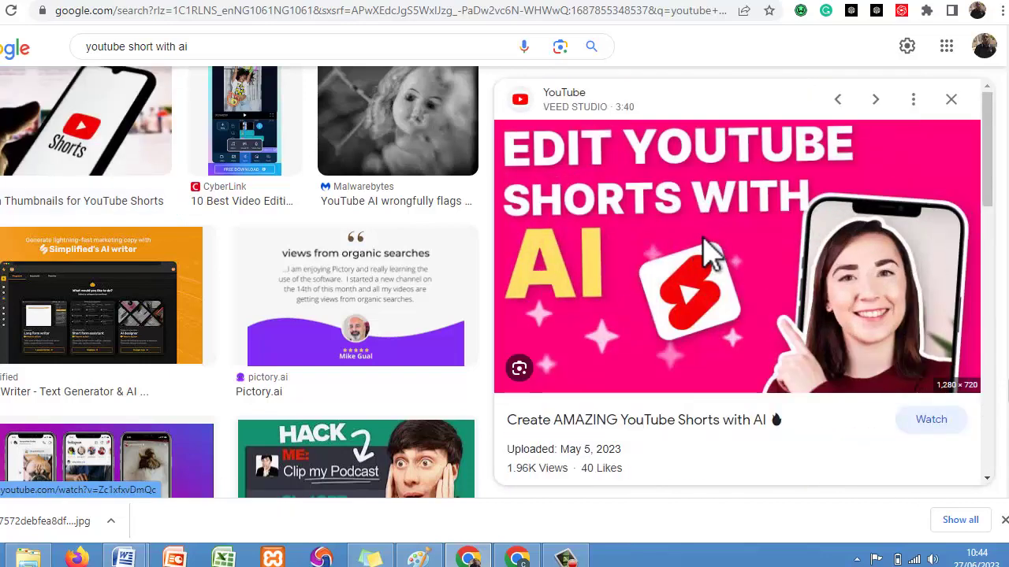
pyautogui.rightClick(704, 253)
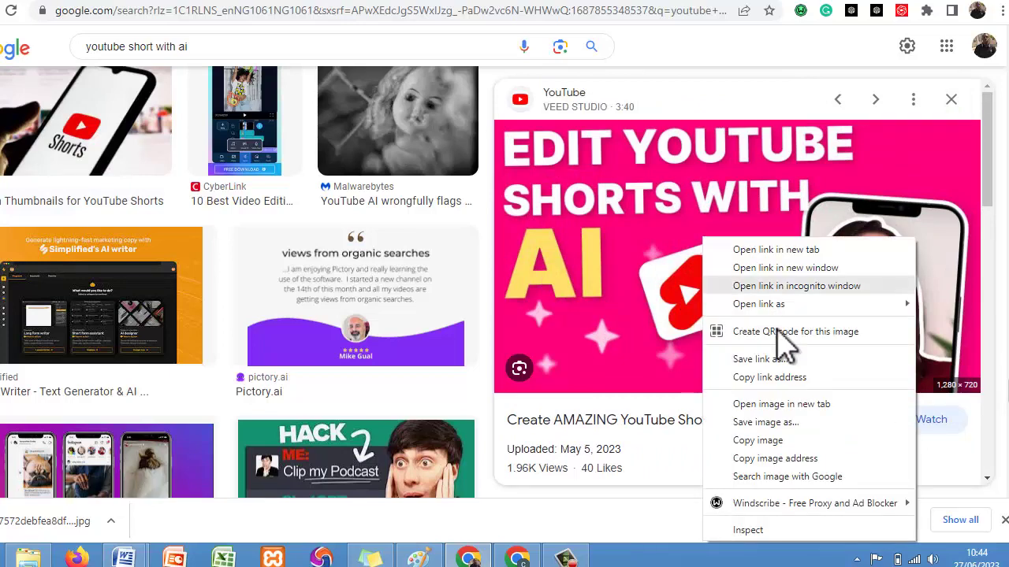
pyautogui.click(770, 424)
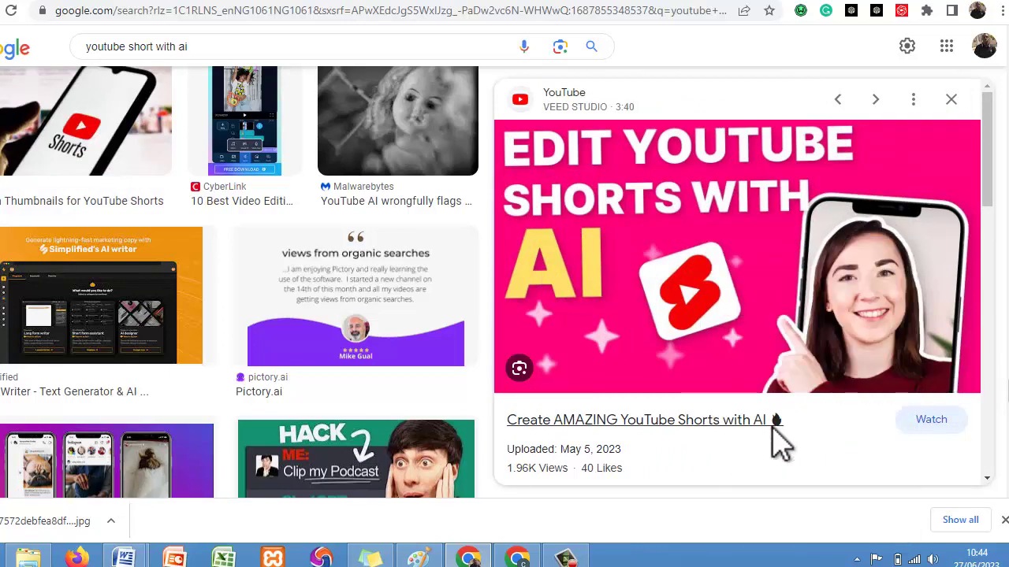
pyautogui.press('Return')
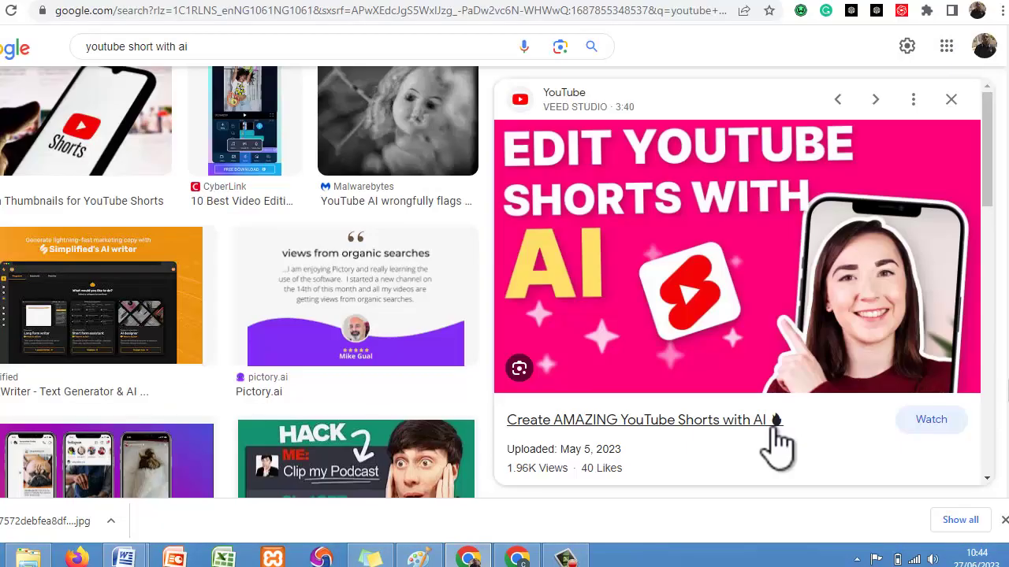
# Return to the WordPress post and add an Image block between the introduction paragraph and the "USING CHAT GPT FOR AI-GENERATED QUOTES" heading
pyautogui.click(607, 2)
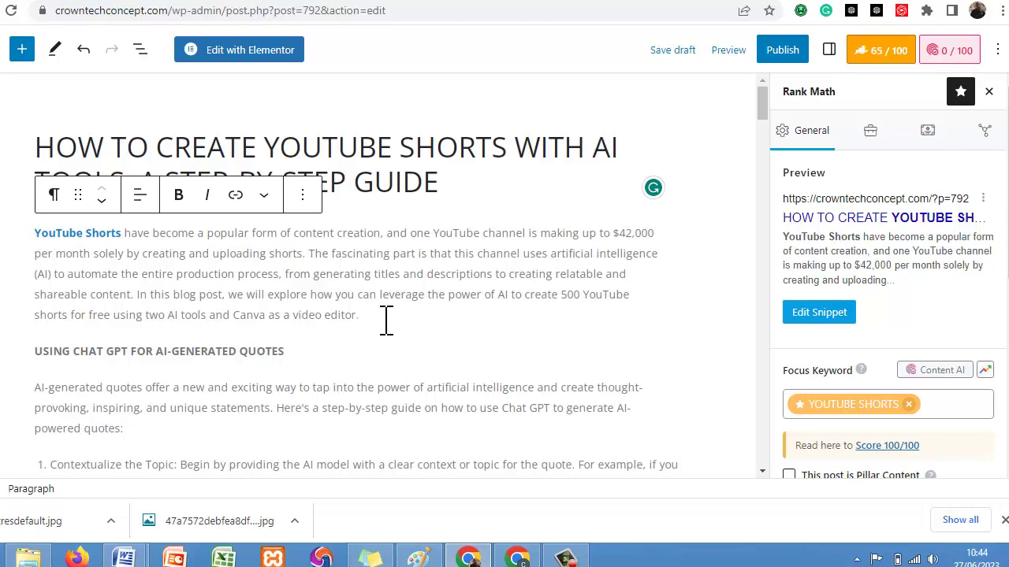
pyautogui.press('Return')
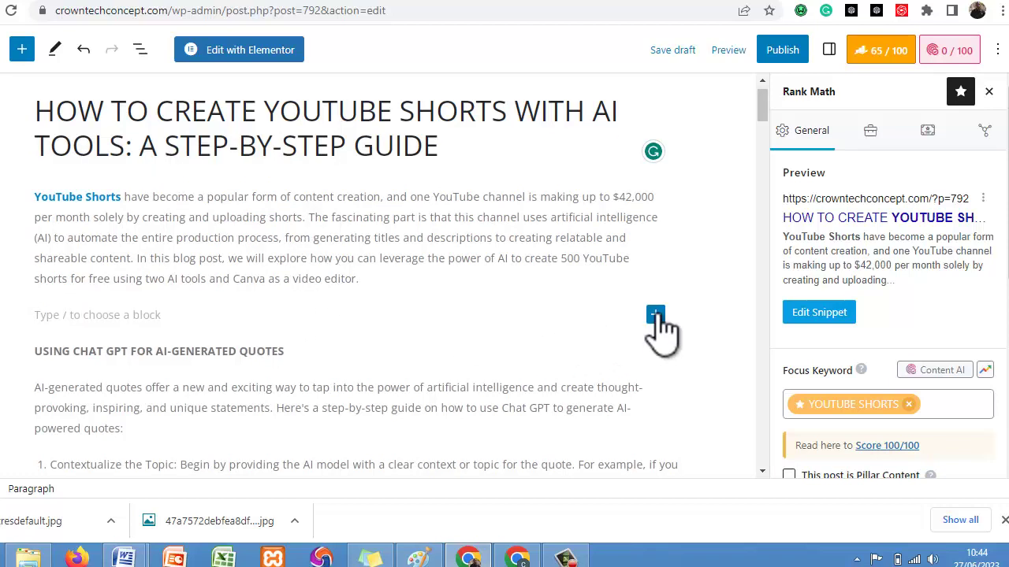
pyautogui.click(655, 316)
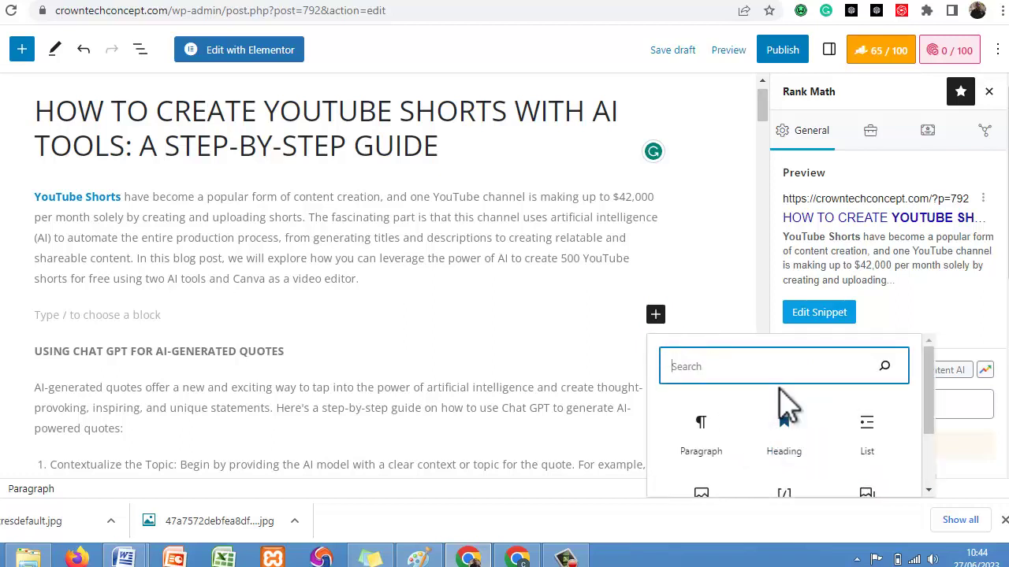
pyautogui.write('imag')
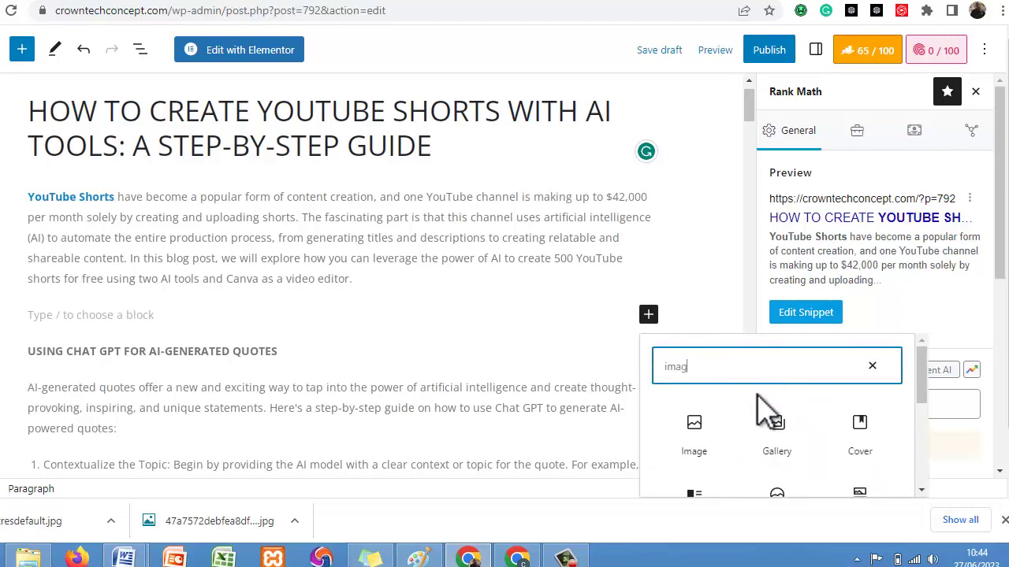
pyautogui.click(704, 436)
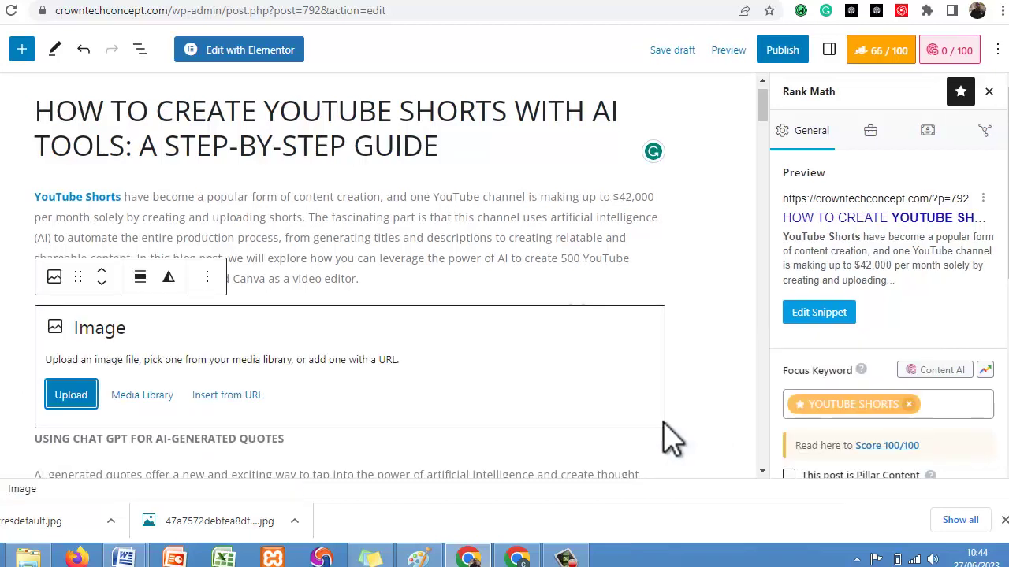
# Upload both downloaded images to the media library, give the Shorts phone picture the alt text "youtube shorts", and insert it into the Image block
pyautogui.click(144, 397)
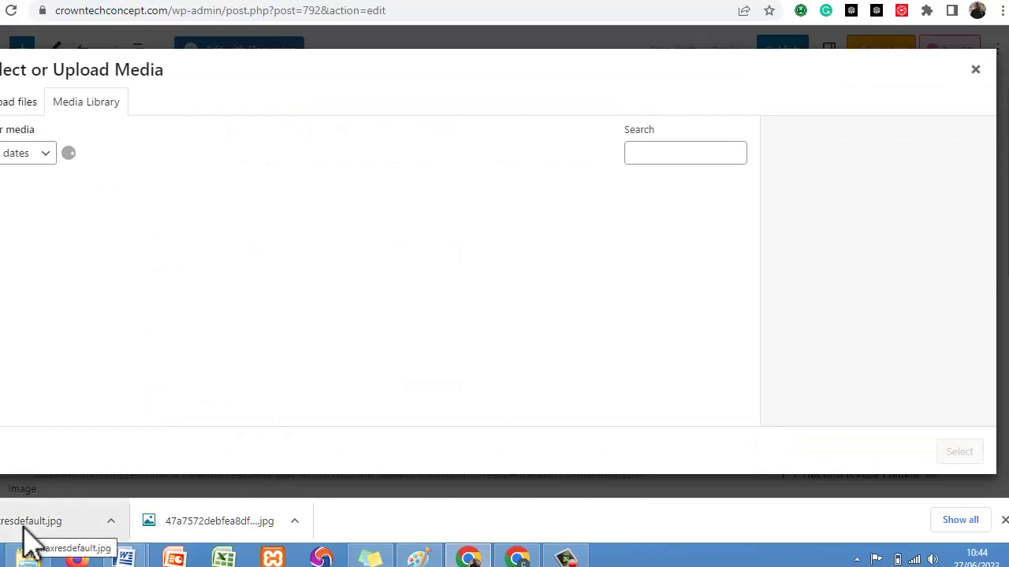
pyautogui.moveTo(181, 296); pyautogui.dragTo(186, 303)
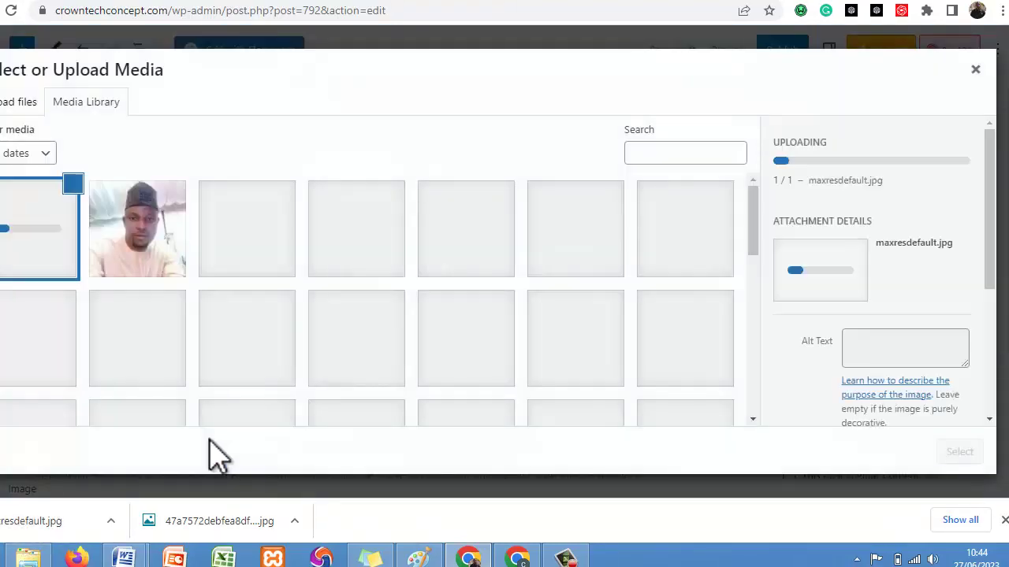
pyautogui.moveTo(216, 527); pyautogui.dragTo(300, 276)
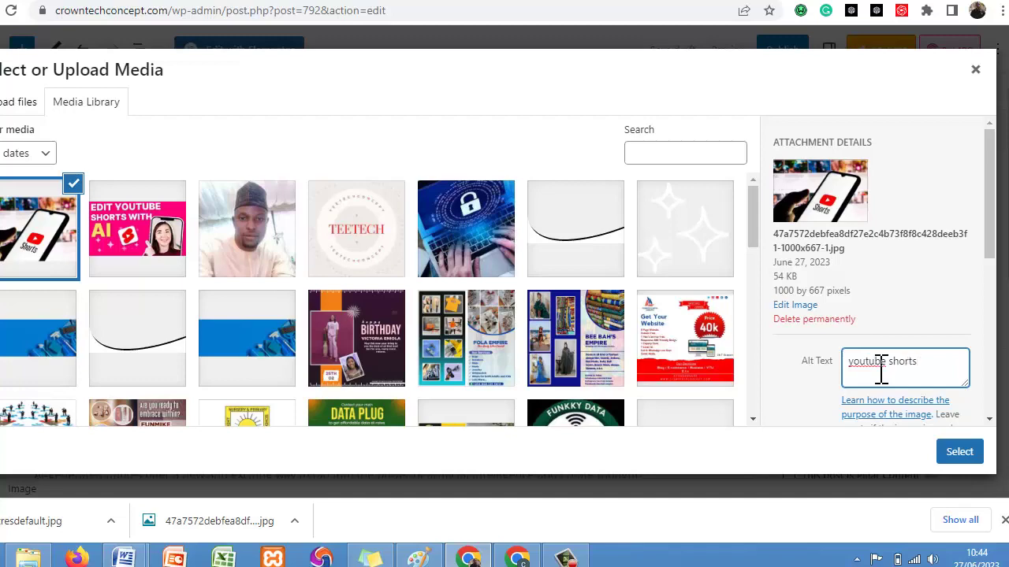
pyautogui.click(955, 453)
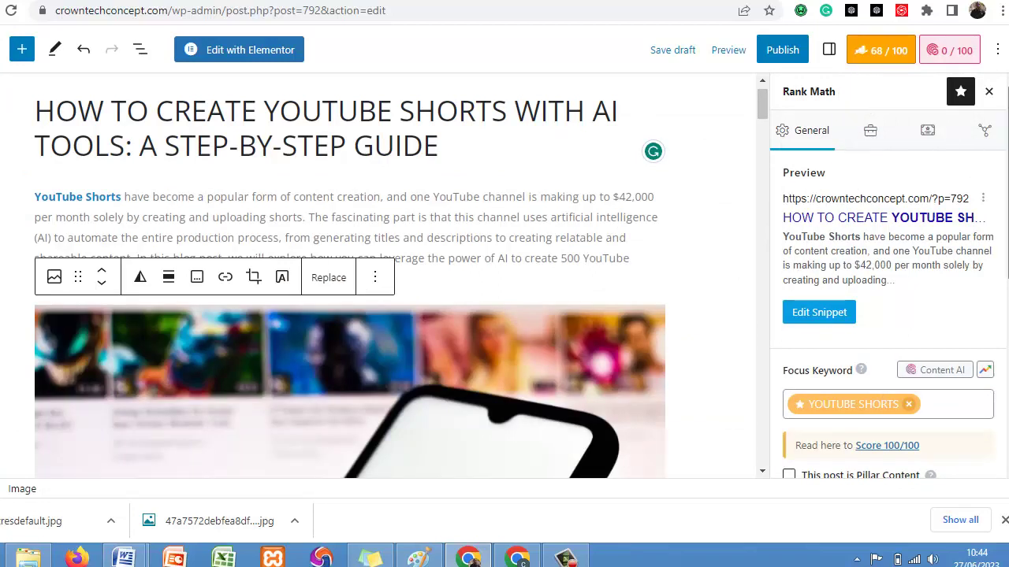
# Review the Rank Math Basic SEO checks and the error sections listed below them for the focus keyword
pyautogui.scroll(-2, 888, 291)
pyautogui.scroll(1, 887, 292)
pyautogui.scroll(-2, 887, 292)
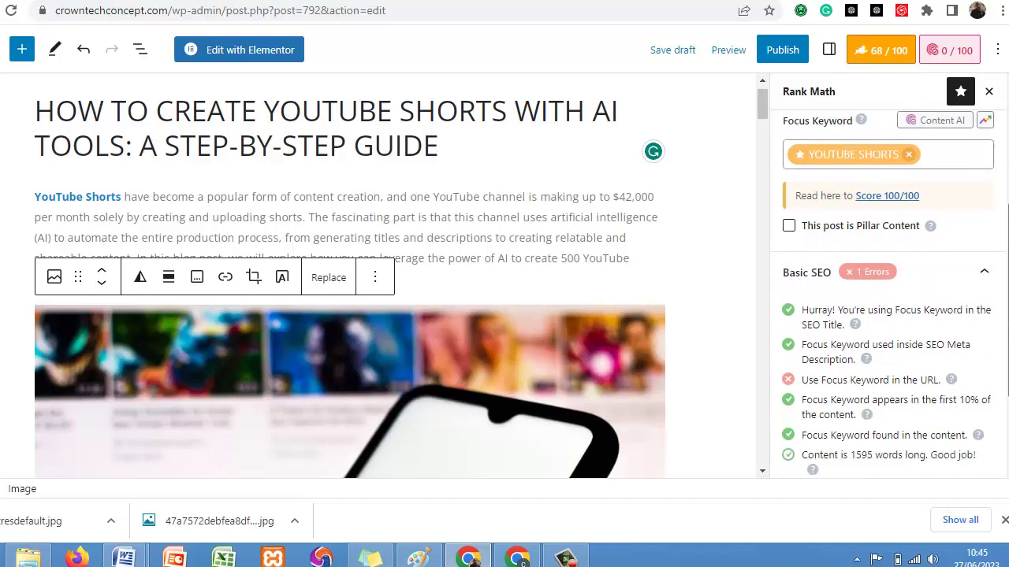
pyautogui.scroll(-1, 956, 308)
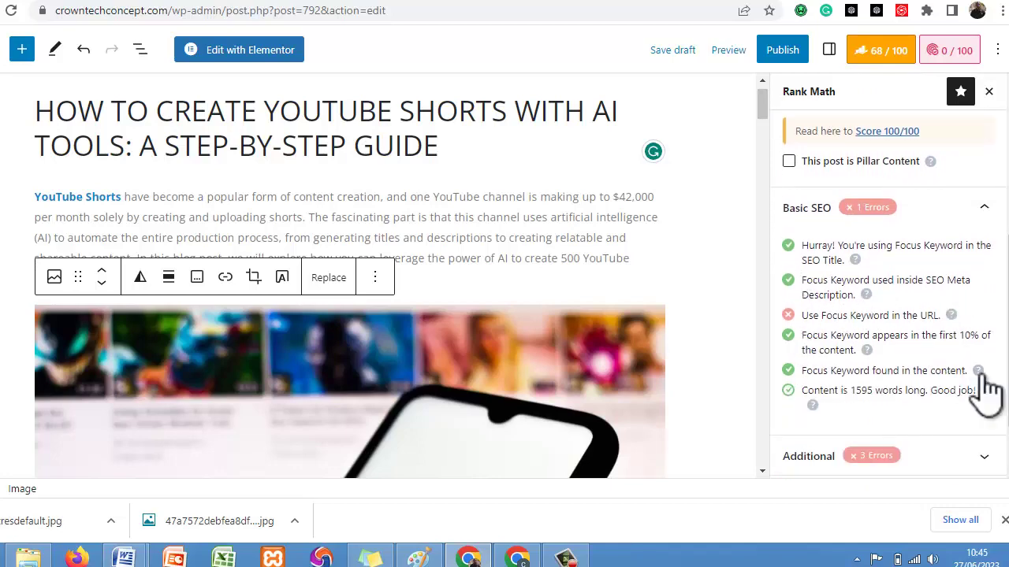
pyautogui.scroll(-1, 989, 390)
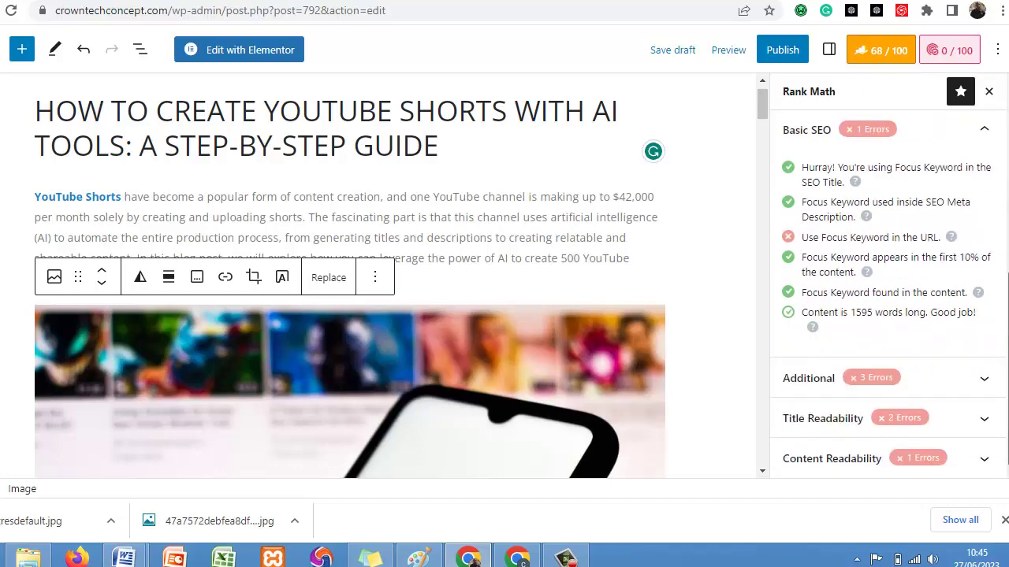
# Expand the Additional SEO checks and accept the Grammarly suggestion removing the comma after "approaches" in the Chat GPT quotes list
pyautogui.click(987, 389)
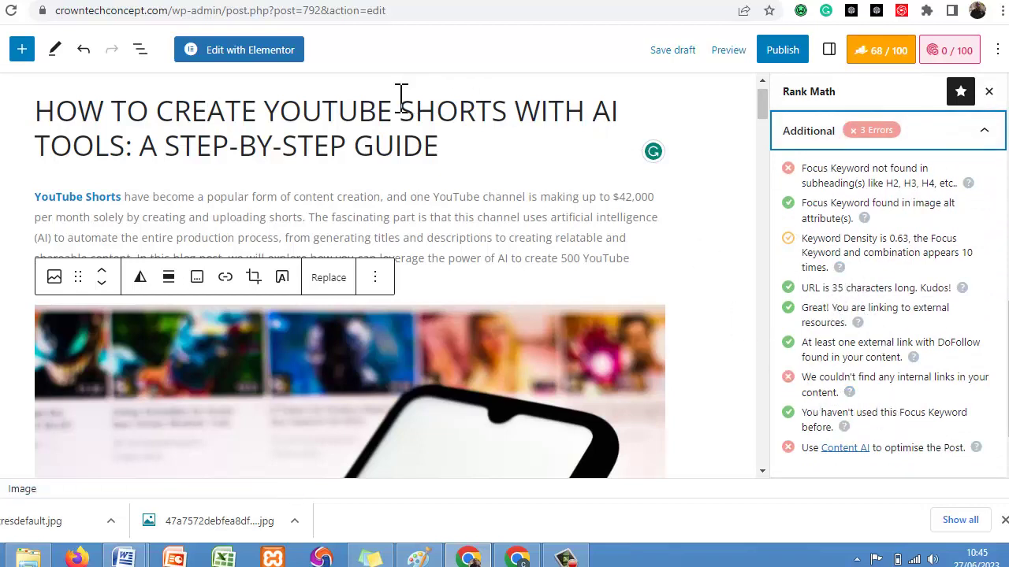
pyautogui.moveTo(760, 107); pyautogui.dragTo(764, 171)
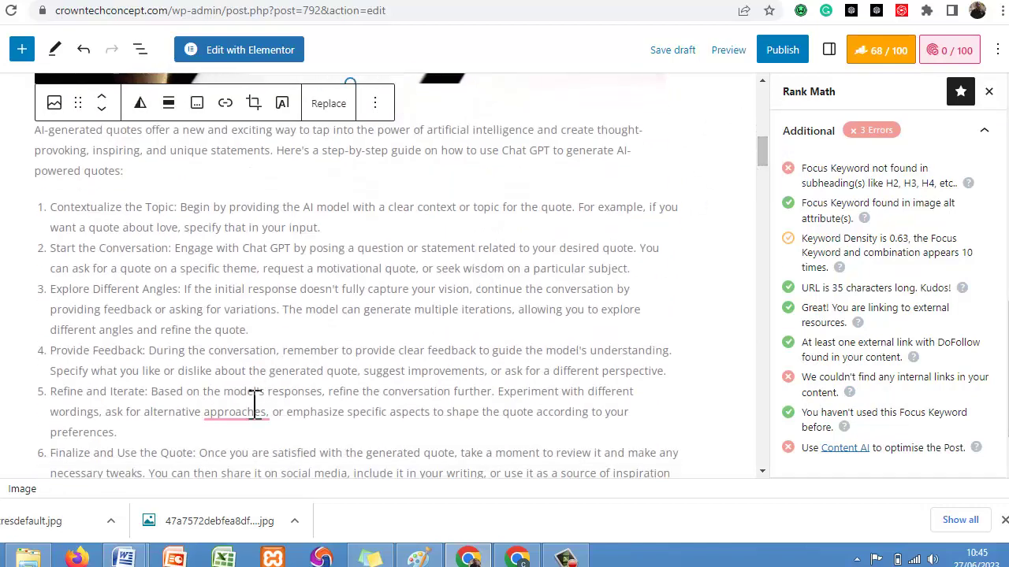
pyautogui.moveTo(257, 409)
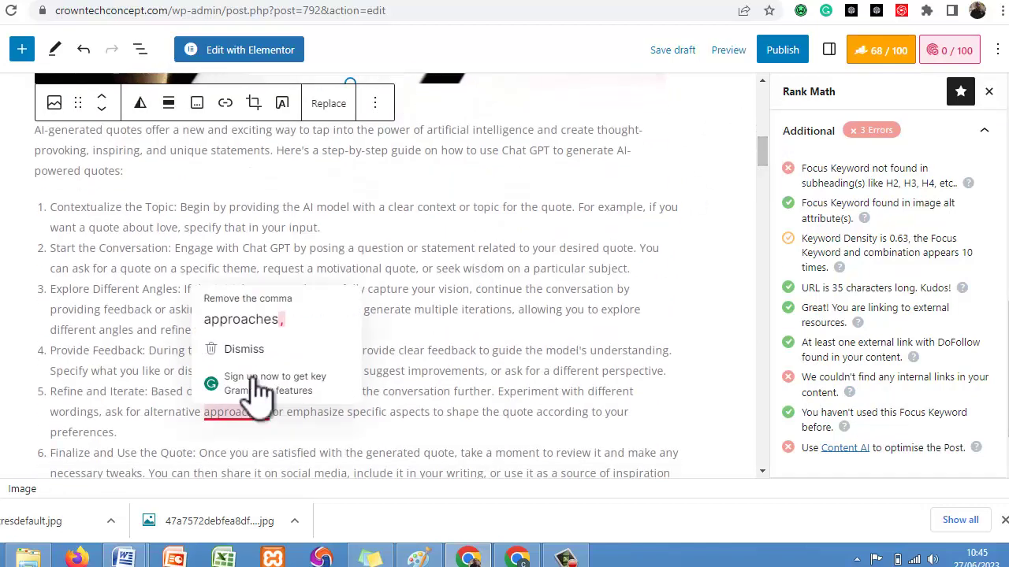
pyautogui.click(253, 322)
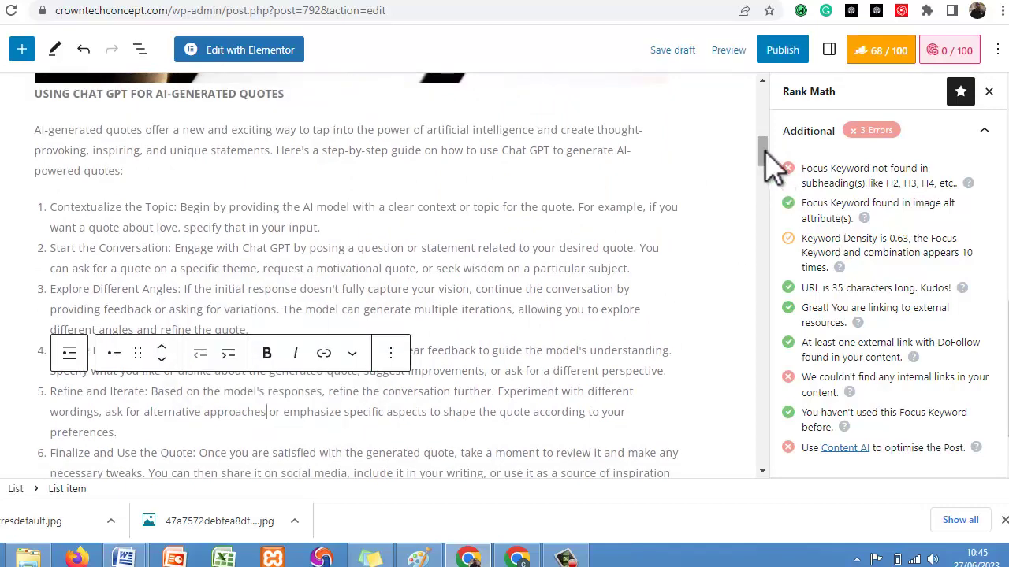
# Add an empty paragraph block between the Canva editing section and the "ADDING VOICEOVER TO THE YOUTUBE SHORTS" heading
pyautogui.moveTo(769, 165); pyautogui.dragTo(756, 241)
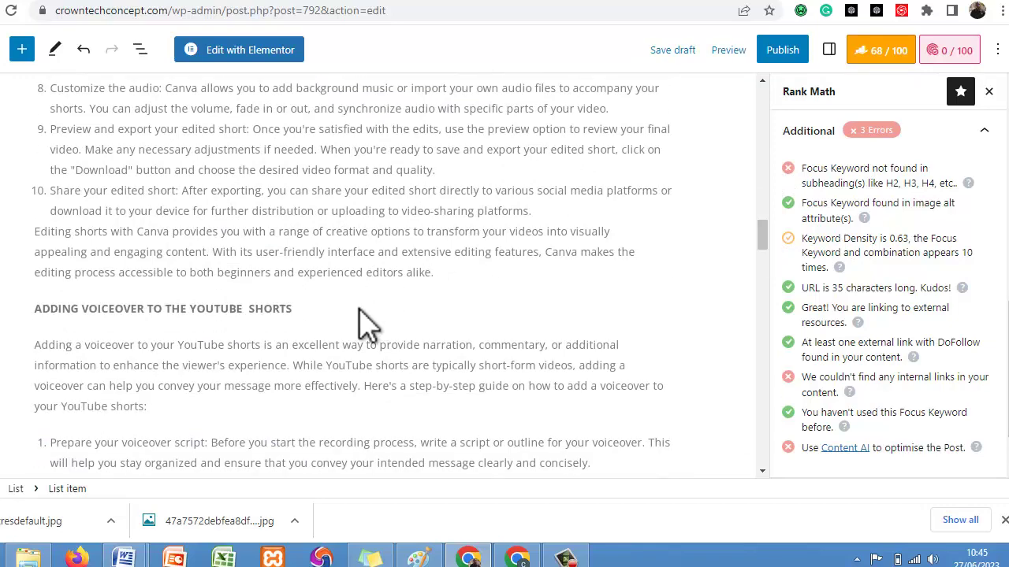
pyautogui.click(468, 274)
pyautogui.press('Return')
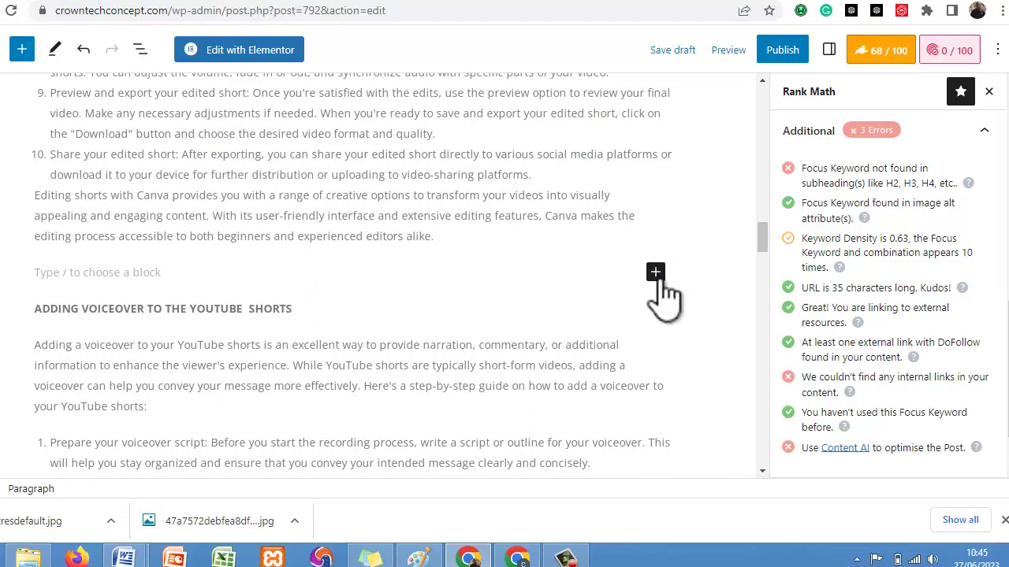
pyautogui.click(659, 277)
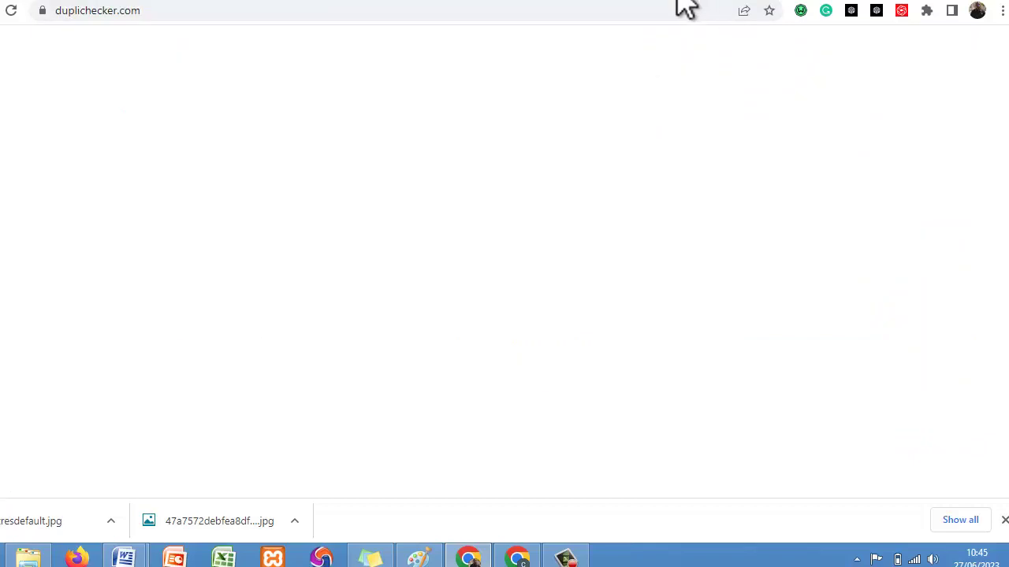
# Switch to the plagiarism checker's browser tab and open crowntechconcept.com/news there
pyautogui.hotkey('ctrl', 'Tab')
pyautogui.click(653, 10)
pyautogui.write('cr')
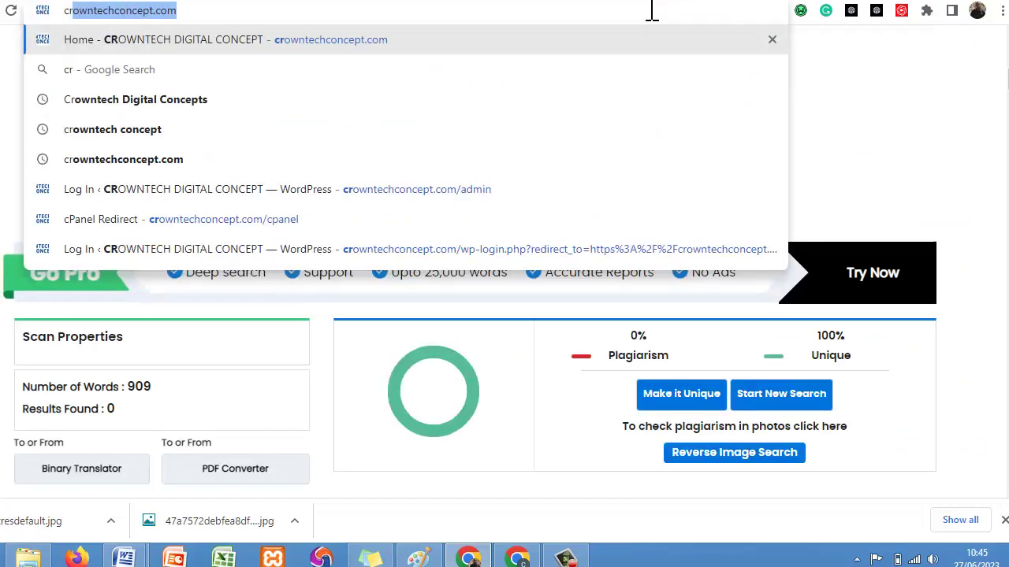
pyautogui.press('Right')
pyautogui.write('/news')
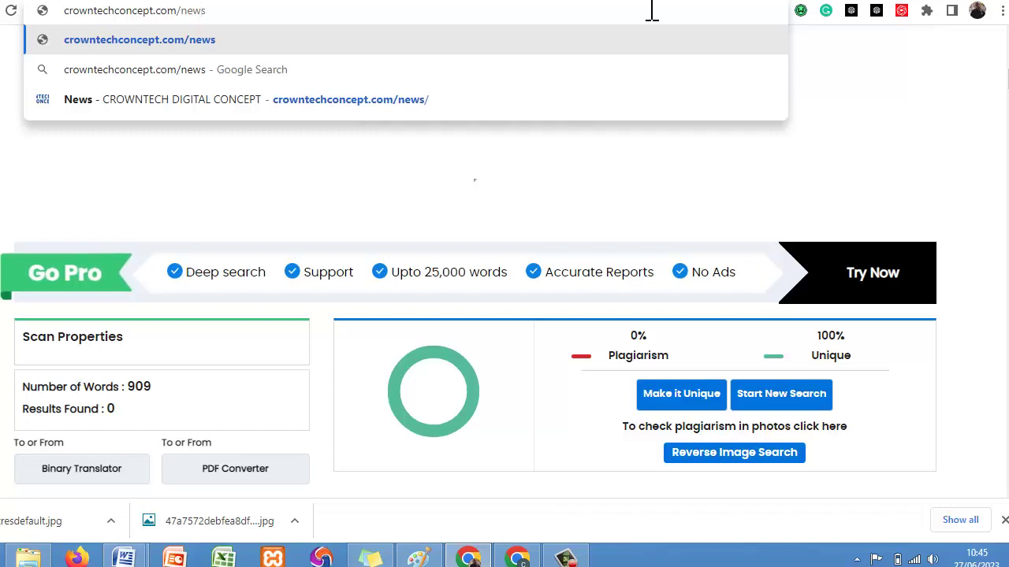
pyautogui.press('Return')
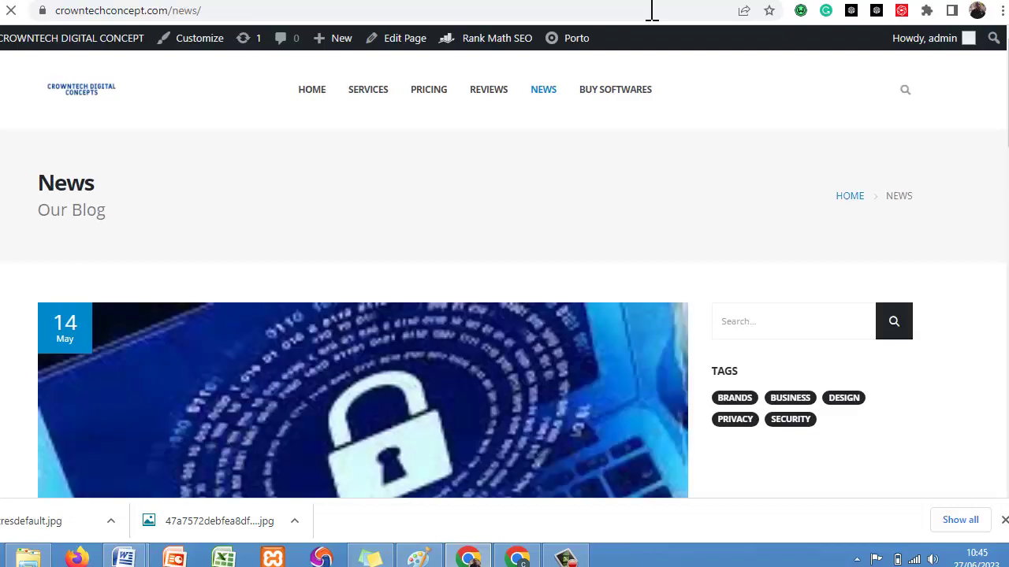
# Copy the linked headline "Maintaining Your Online Privacy in 2023: Automating Browser History Deletion" from the News page
pyautogui.scroll(-3, 505, 300)
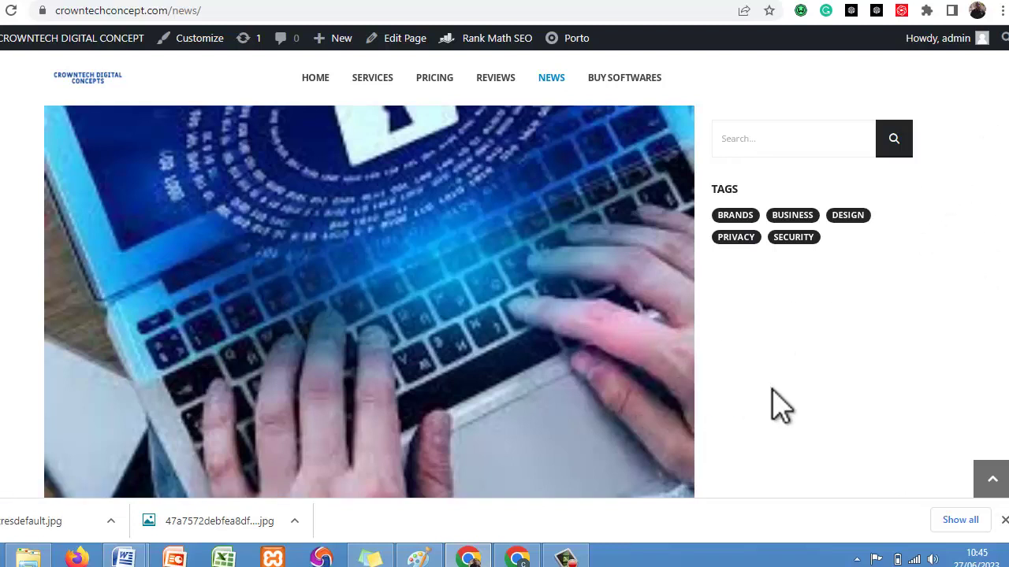
pyautogui.scroll(-5, 777, 404)
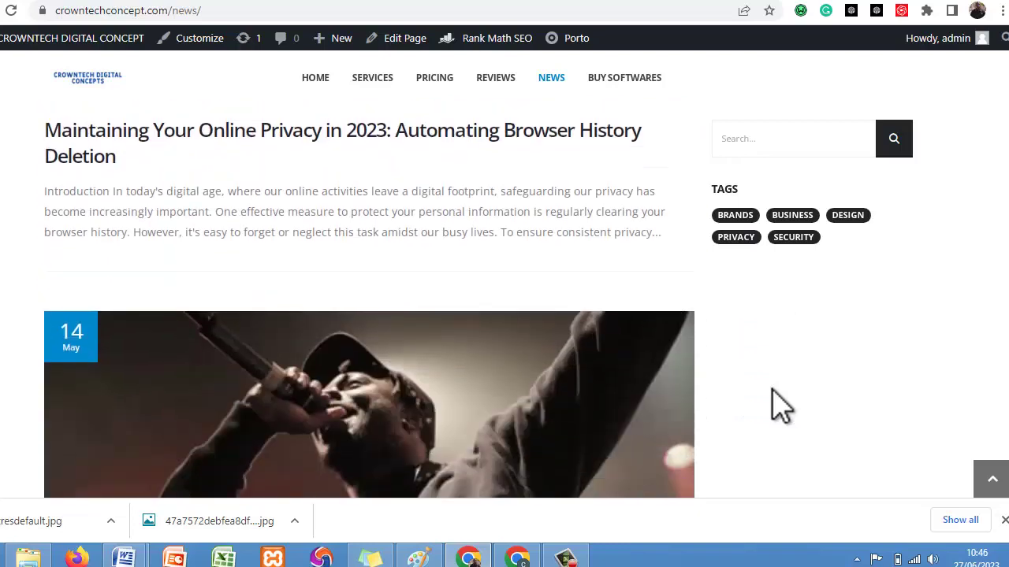
pyautogui.scroll(1, 773, 405)
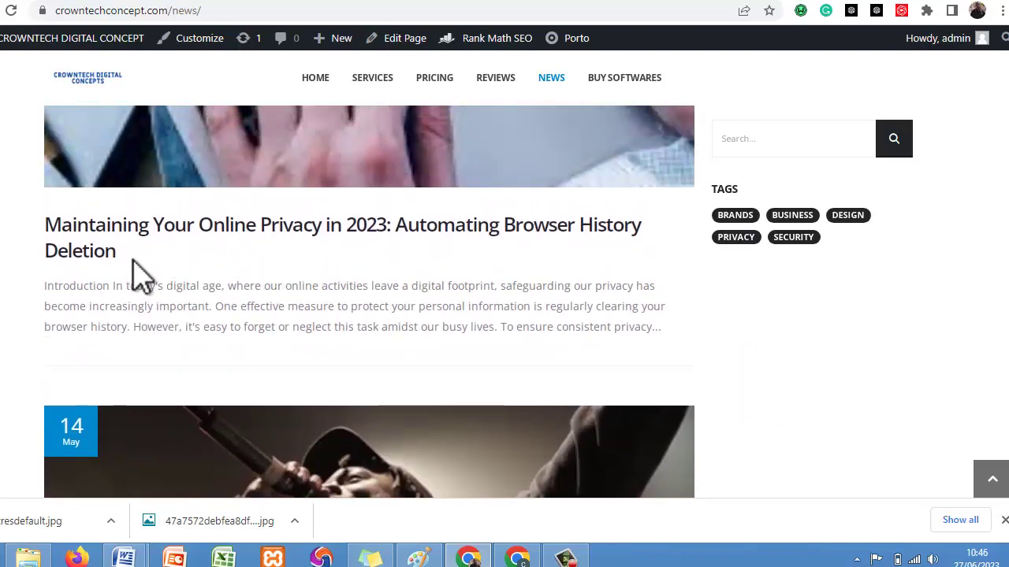
pyautogui.tripleClick(106, 249)
pyautogui.hotkey('ctrl', 'c')
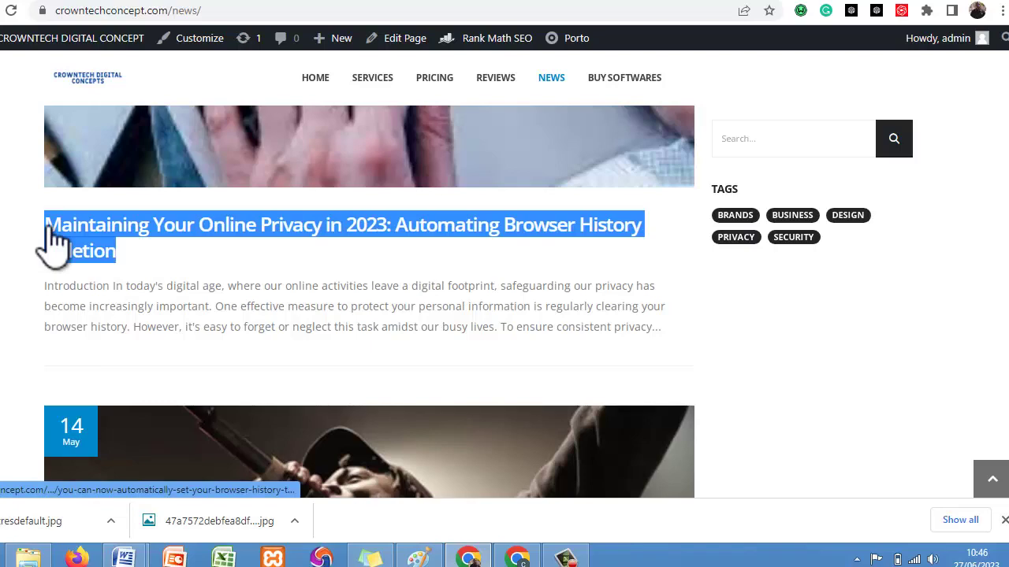
# Return to the WordPress post and paste the copied headline as an internal link into the empty paragraph above the voiceover heading
pyautogui.click(591, 5)
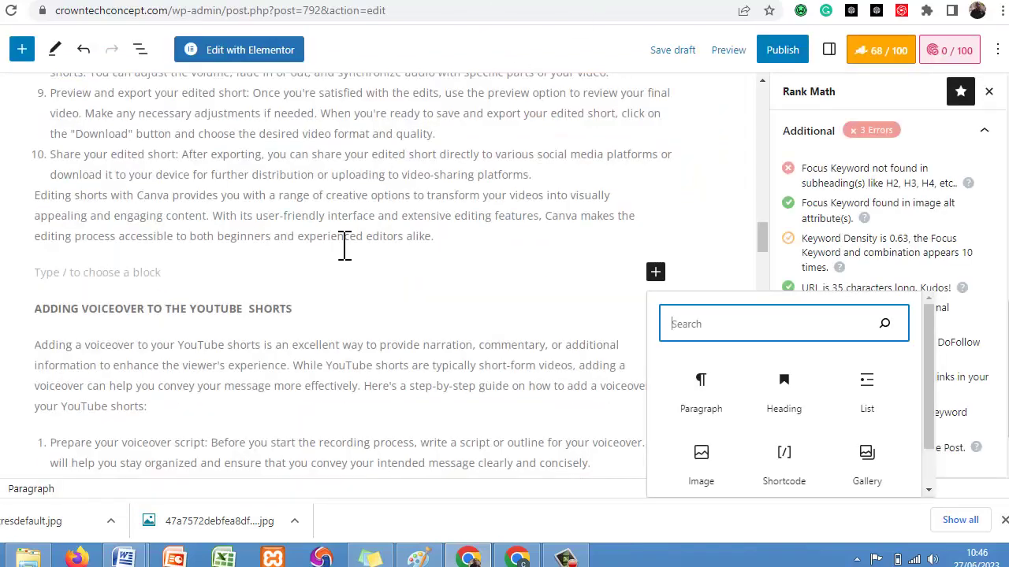
pyautogui.hotkey('ctrl', 'v')
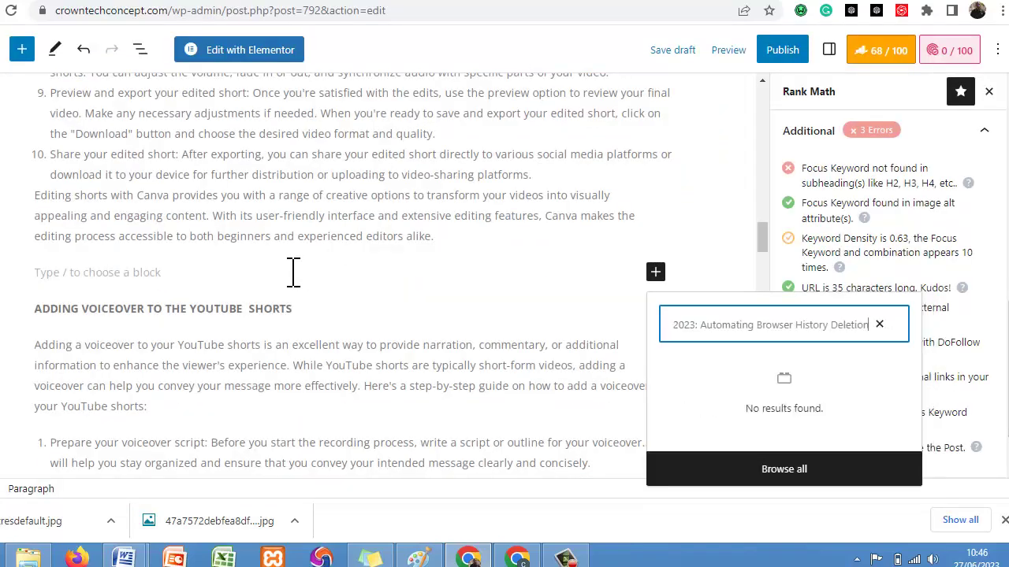
pyautogui.click(247, 274)
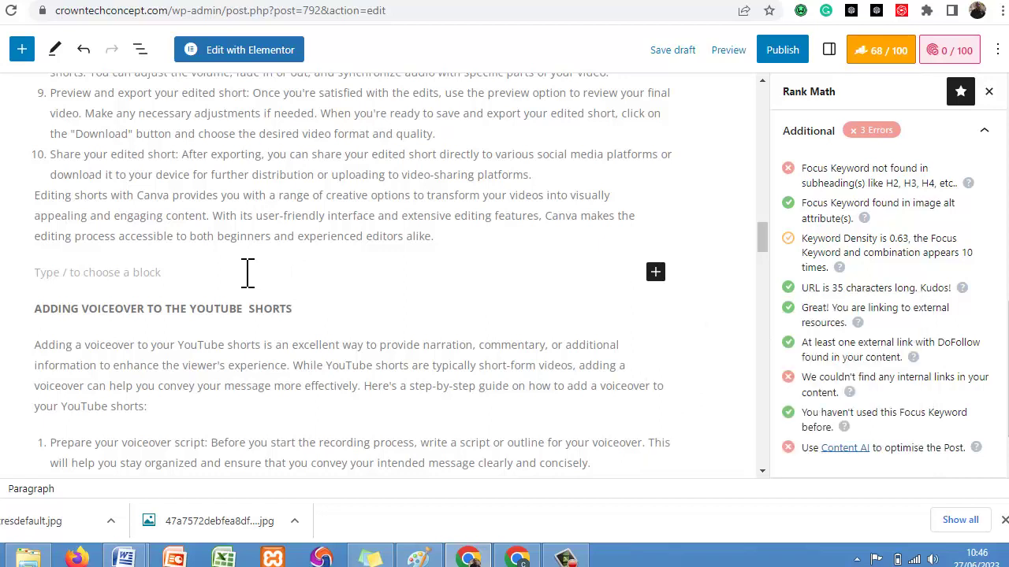
pyautogui.hotkey('ctrl', 'v')
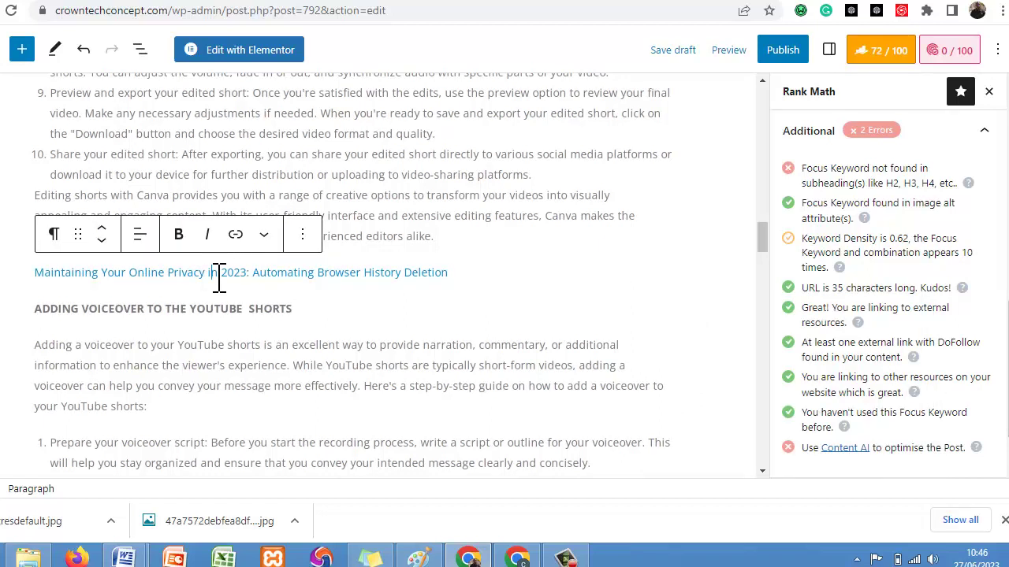
pyautogui.tripleClick(219, 274)
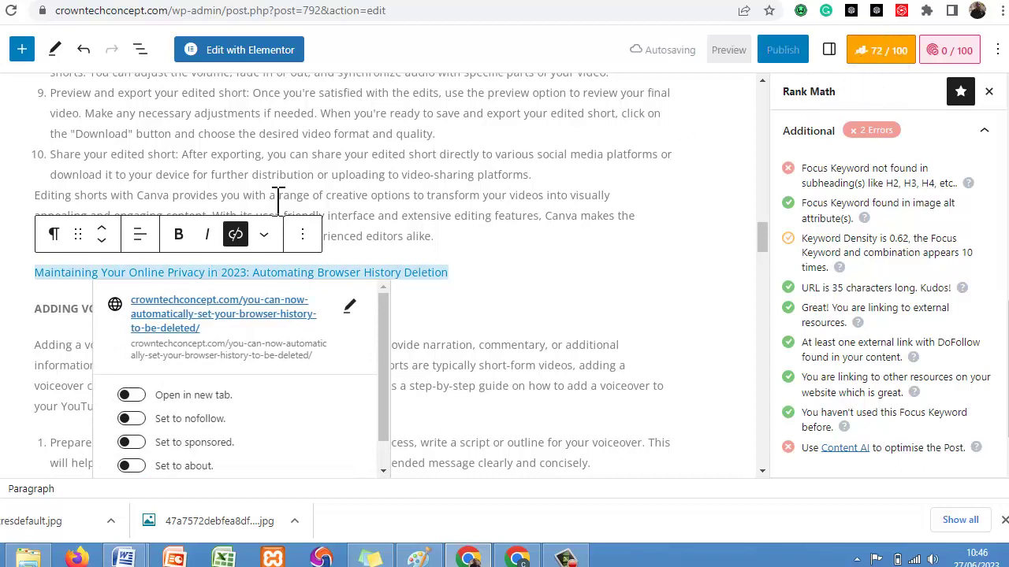
# Prefix the pasted article link with "Read Also:" and make the whole line bold
pyautogui.click(41, 276)
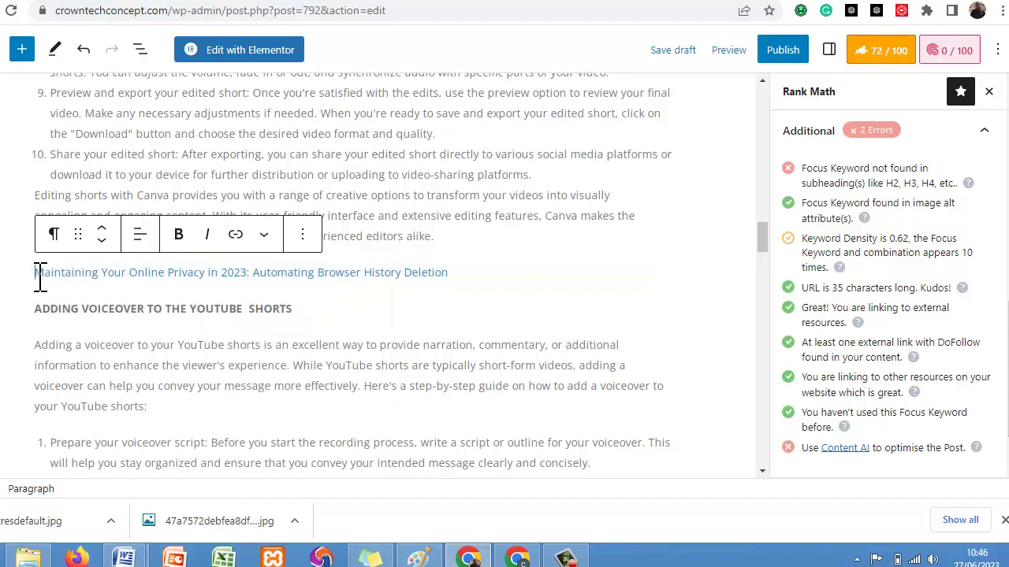
pyautogui.write('Read Al')
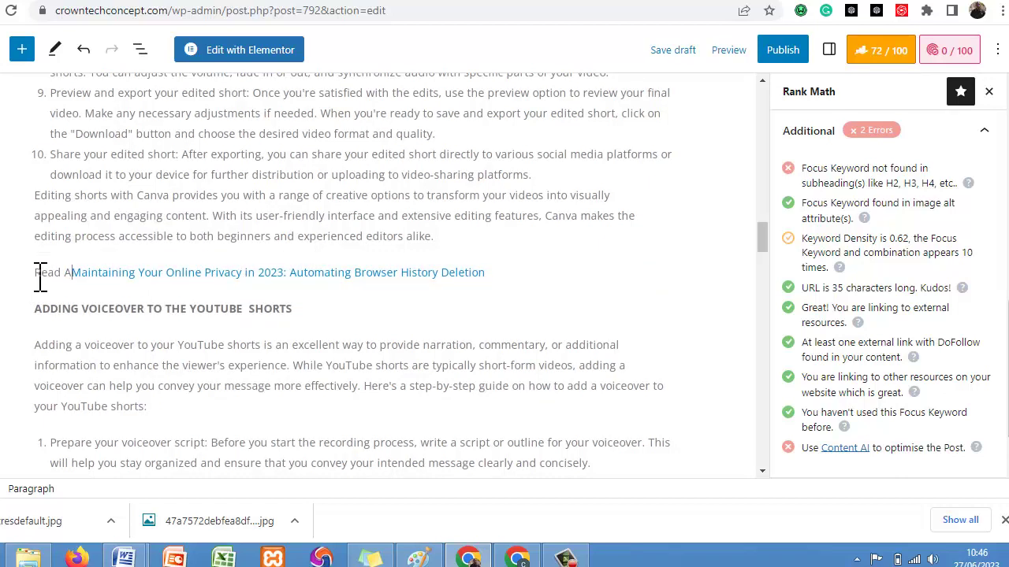
pyautogui.write('so')
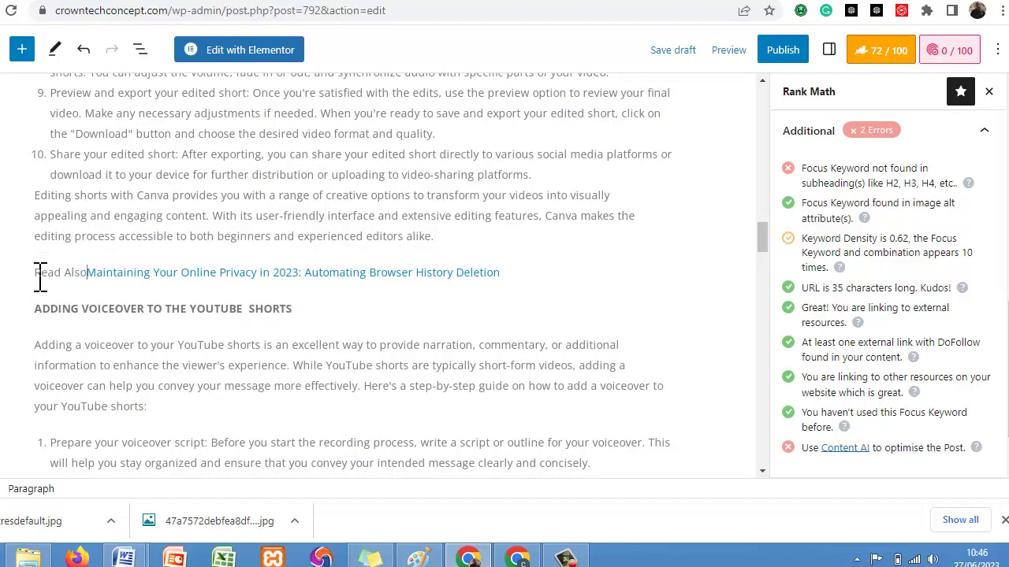
pyautogui.write(':')
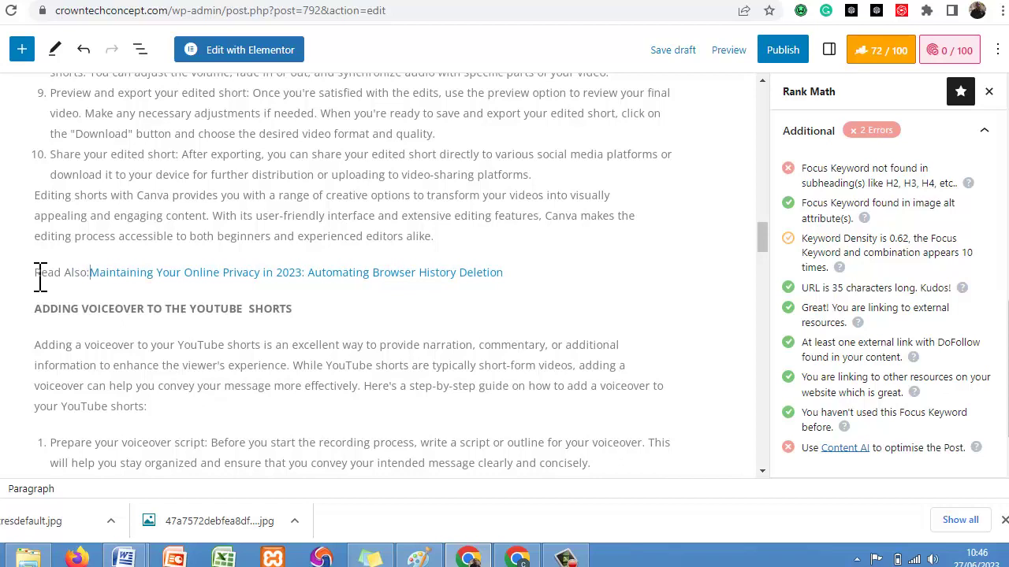
pyautogui.tripleClick(41, 275)
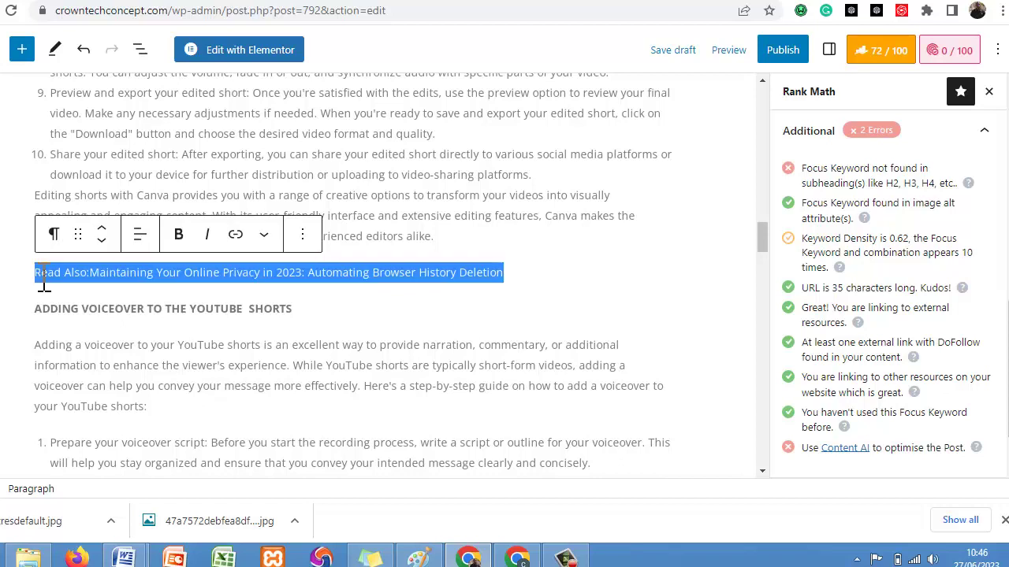
pyautogui.click(178, 234)
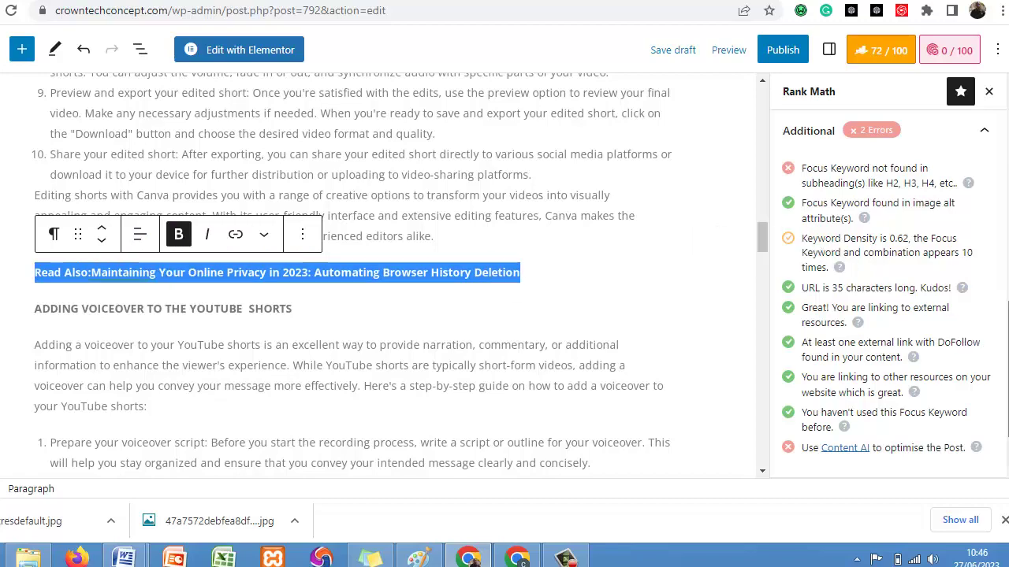
# Accept the Grammarly corrections "Playback" in the voiceover list and "Canvas" in the conclusion paragraph
pyautogui.scroll(-1, 883, 315)
pyautogui.moveTo(762, 252); pyautogui.dragTo(777, 280)
pyautogui.moveTo(323, 163)
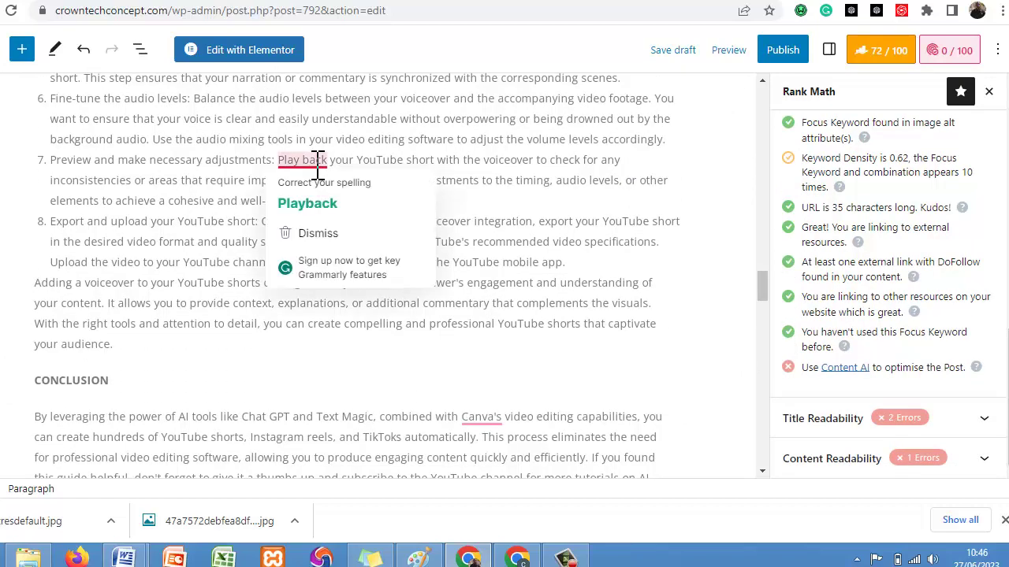
pyautogui.click(325, 206)
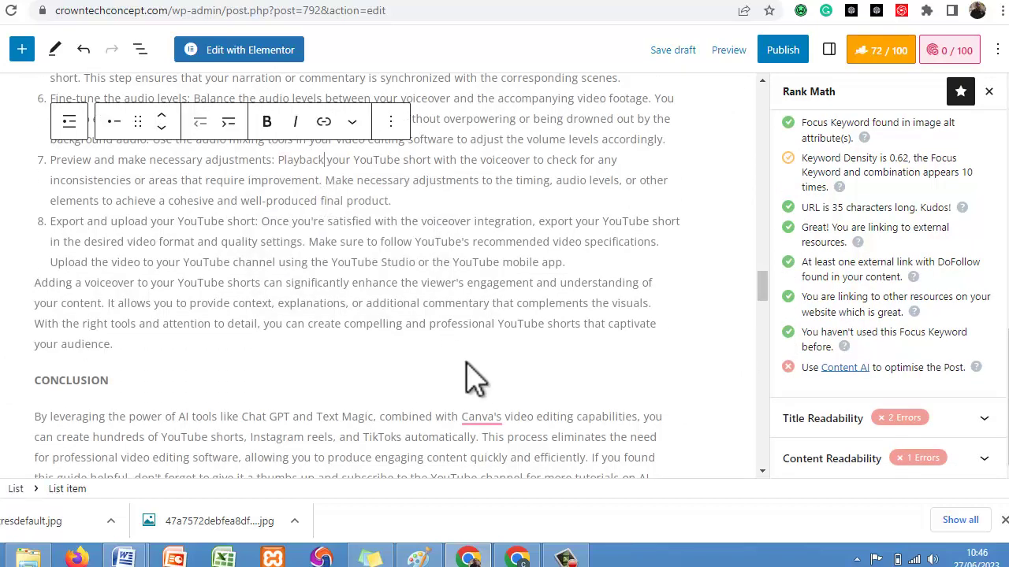
pyautogui.moveTo(481, 418)
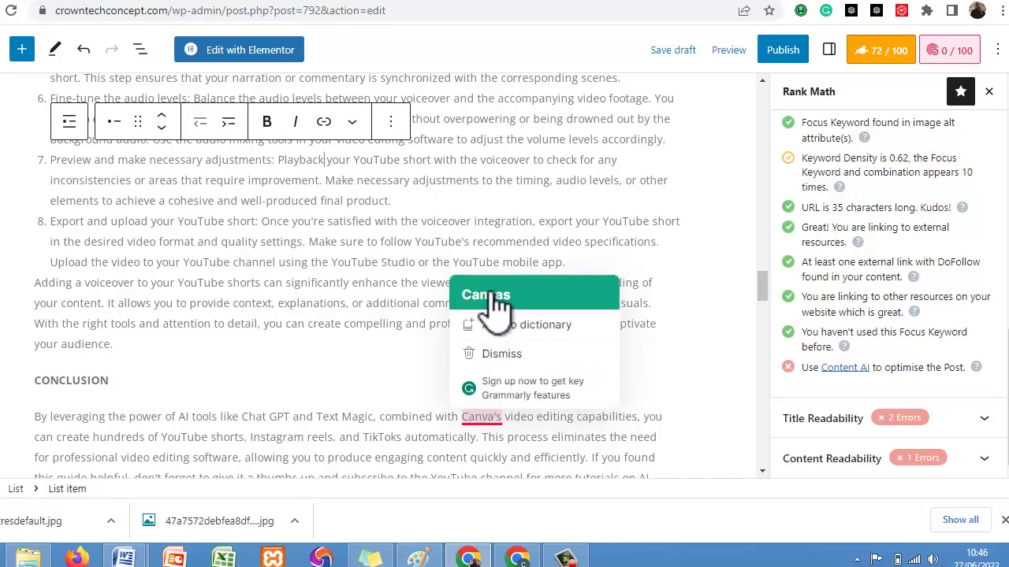
pyautogui.click(489, 303)
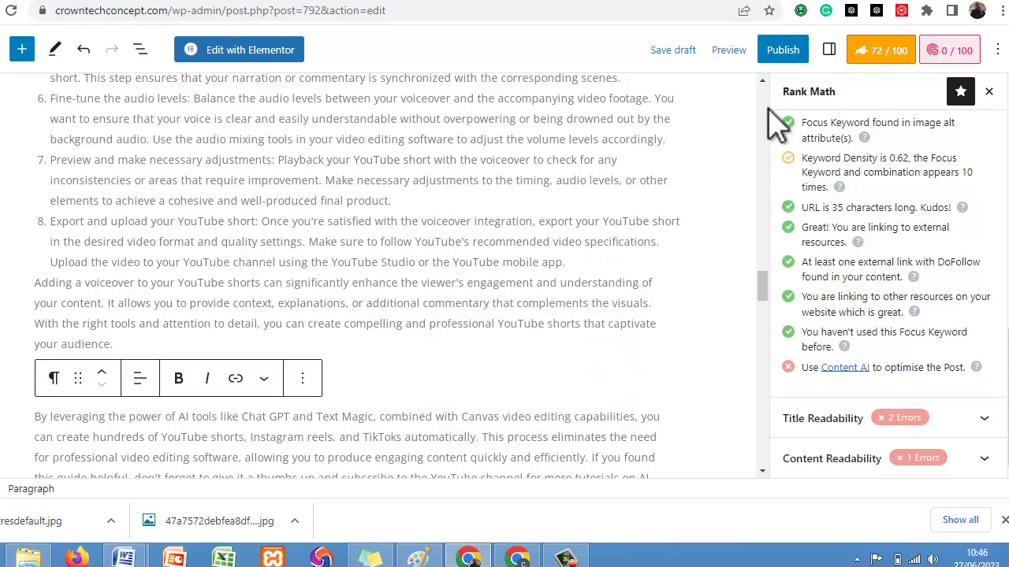
# Assign the post to the Tech category in the post settings
pyautogui.click(829, 51)
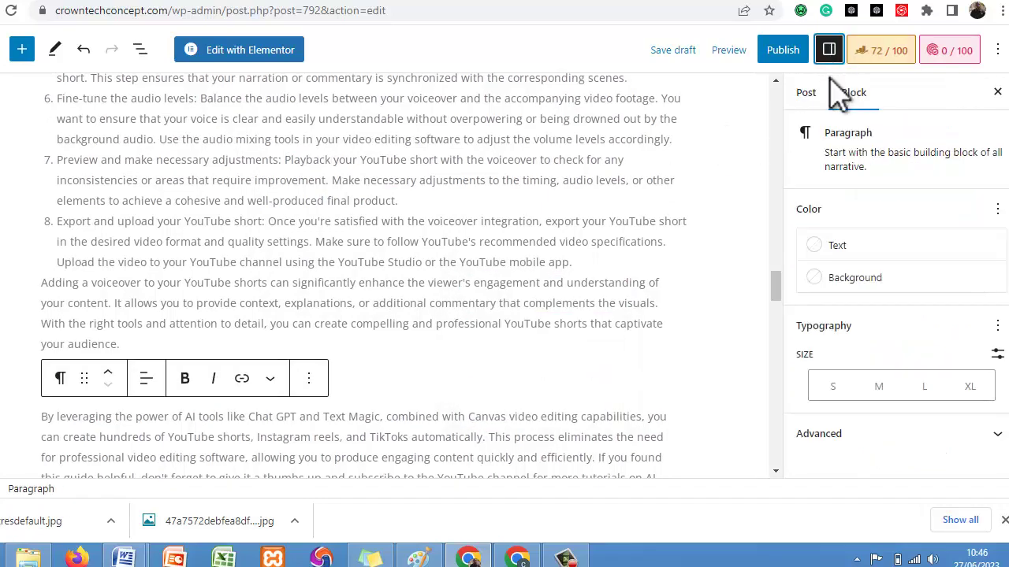
pyautogui.click(805, 103)
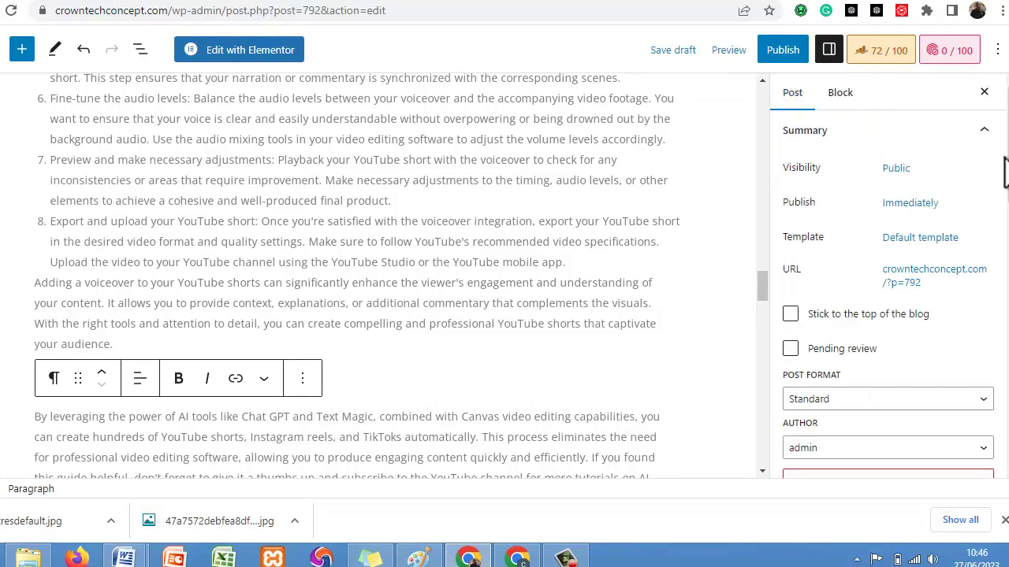
pyautogui.scroll(-5, 1001, 275)
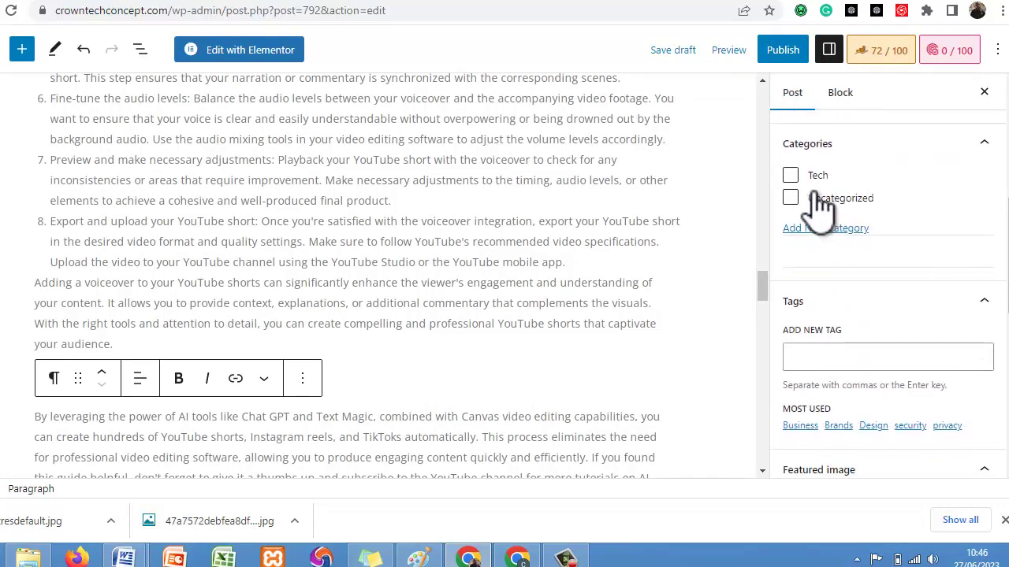
pyautogui.click(790, 175)
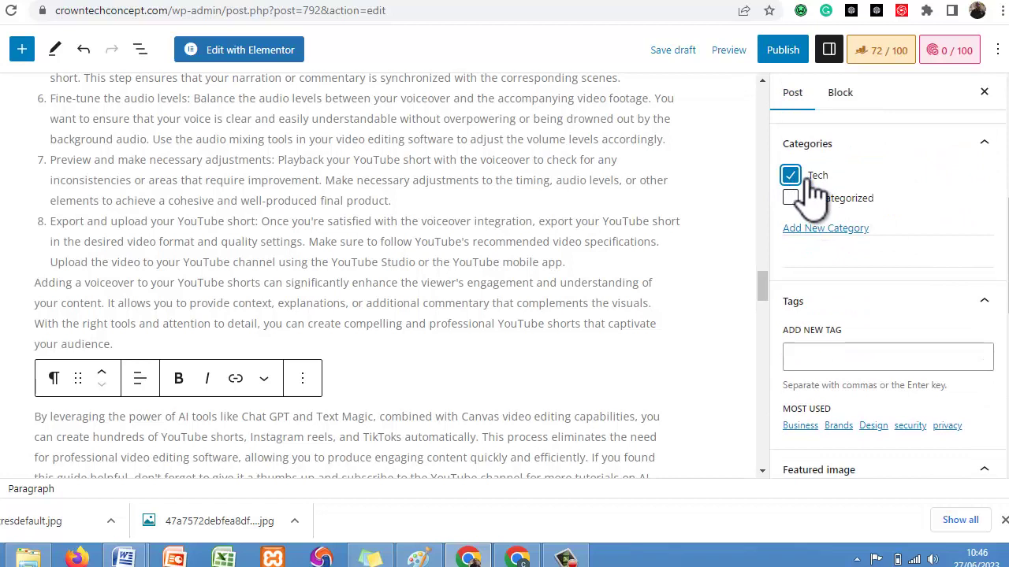
# Add the tags "youtube shorts" and "tiktiok" to the post
pyautogui.click(845, 358)
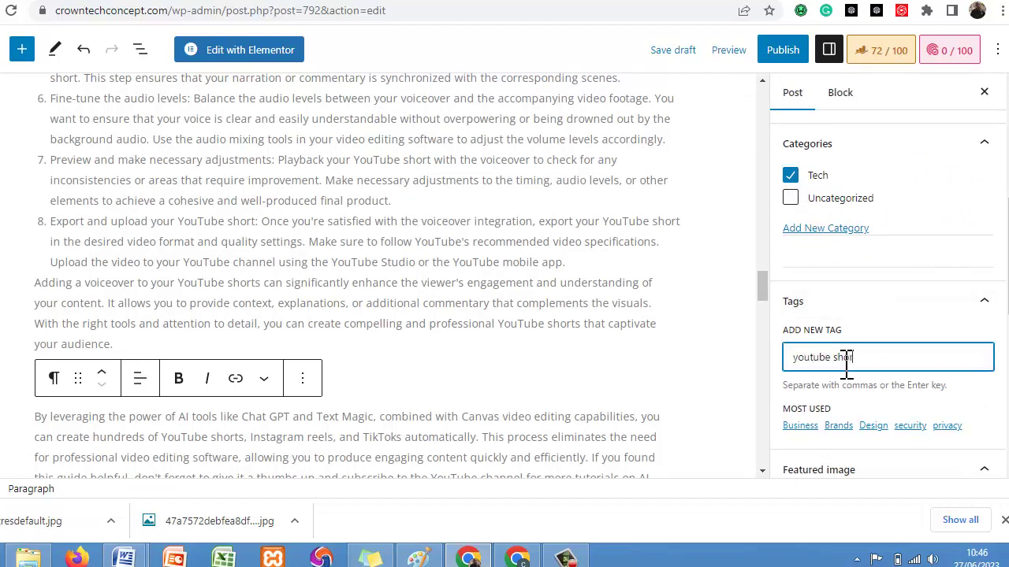
pyautogui.press('Return')
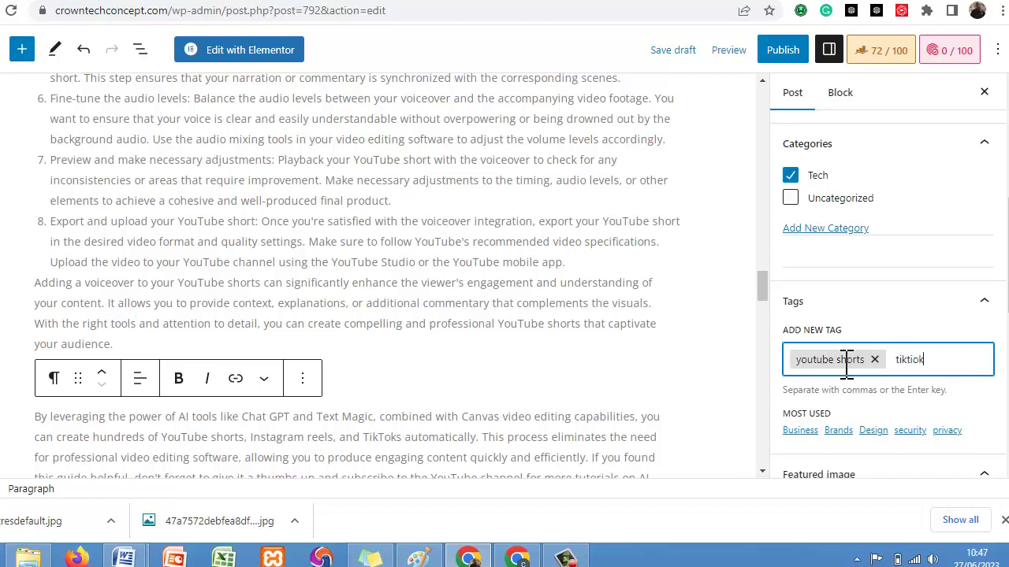
pyautogui.press('BackSpace')
pyautogui.press('BackSpace')
pyautogui.press('BackSpace')
pyautogui.press('BackSpace')
pyautogui.press('BackSpace')
pyautogui.press('BackSpace')
pyautogui.press('BackSpace')
pyautogui.write('tiktiok')
pyautogui.press('Return')
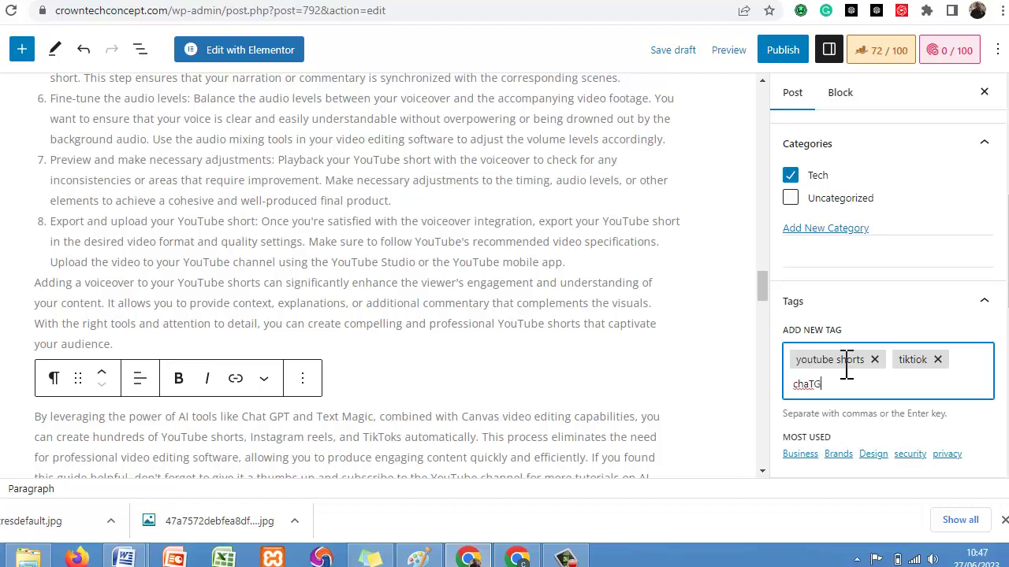
# Add two more post tags, "chaTGpt" and "AI Tools"
pyautogui.write('chaTGpt')
pyautogui.press('Return')
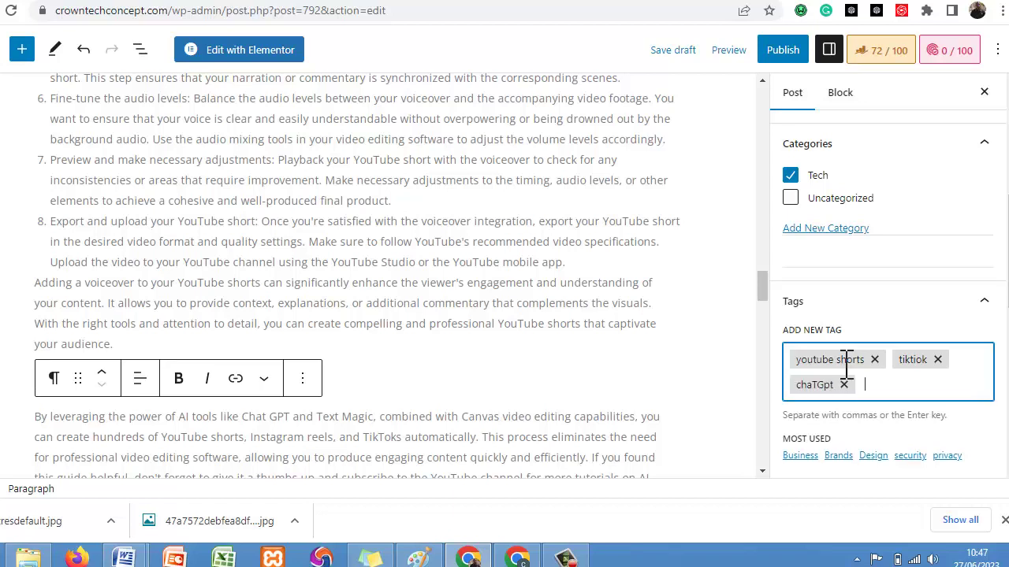
pyautogui.press('BackSpace')
pyautogui.write('A')
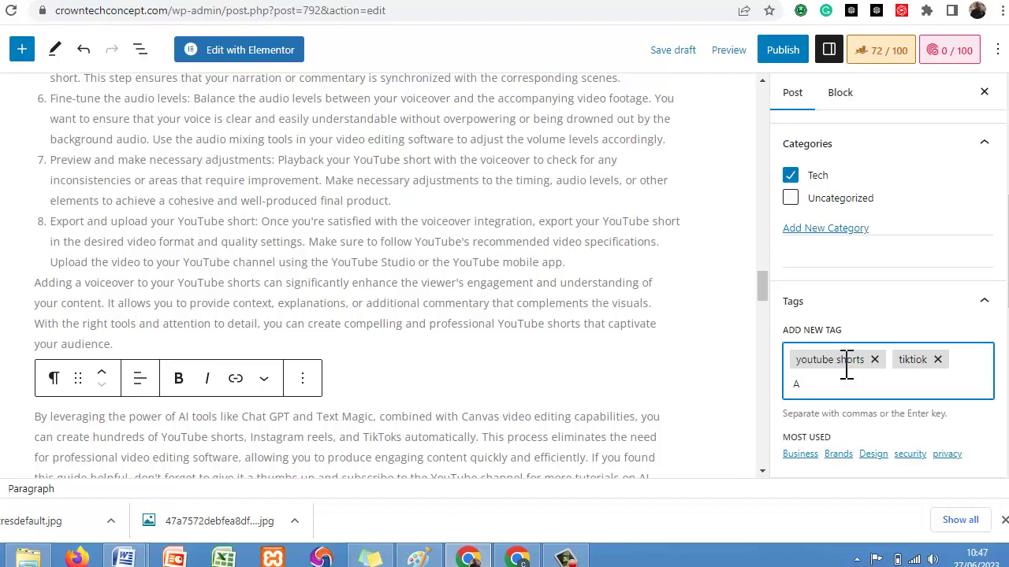
pyautogui.write('I T')
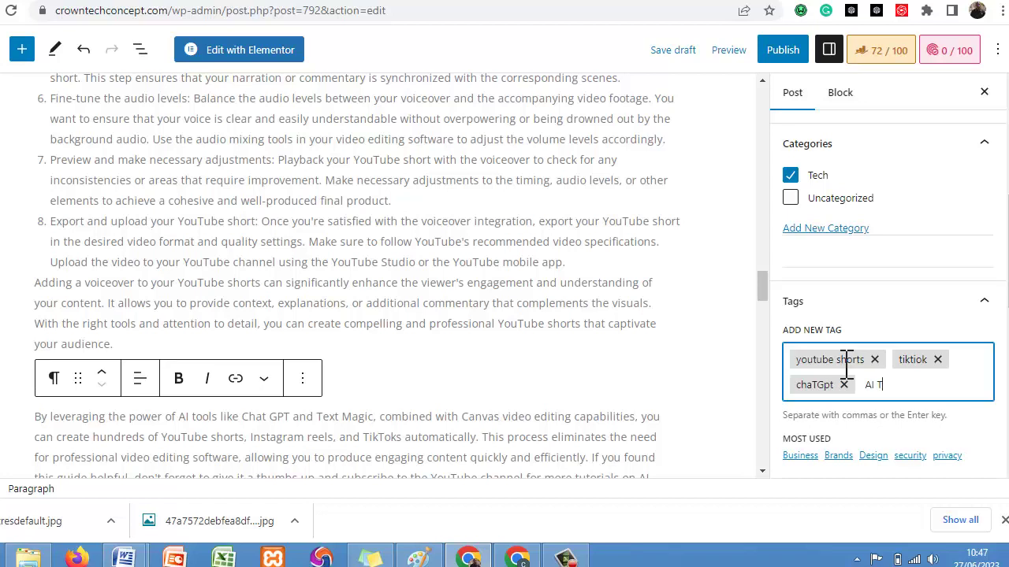
pyautogui.write('ools')
pyautogui.press('Return')
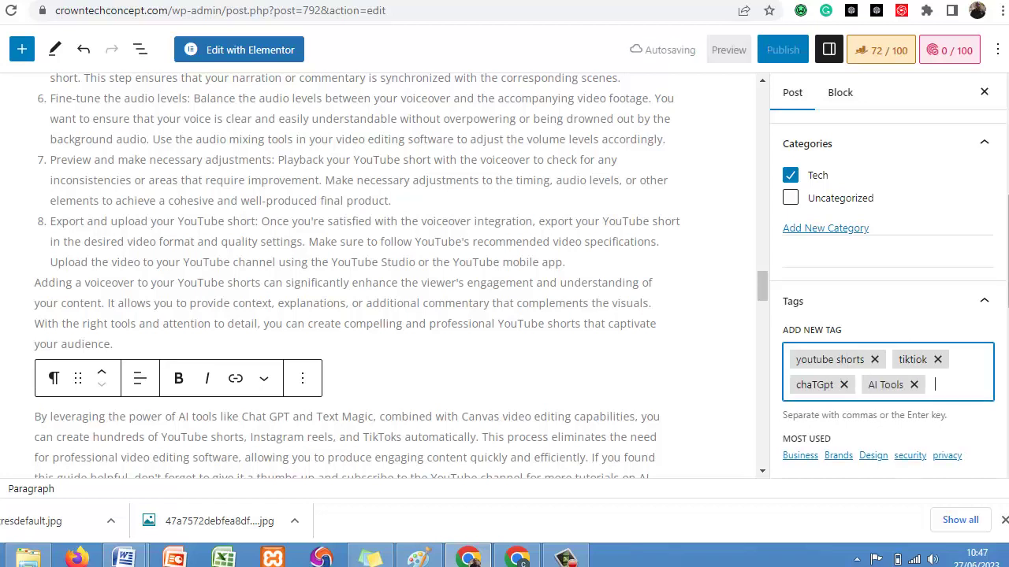
# Set the media library photo of a phone showing the YouTube Shorts logo as the post's featured image
pyautogui.scroll(-3, 889, 299)
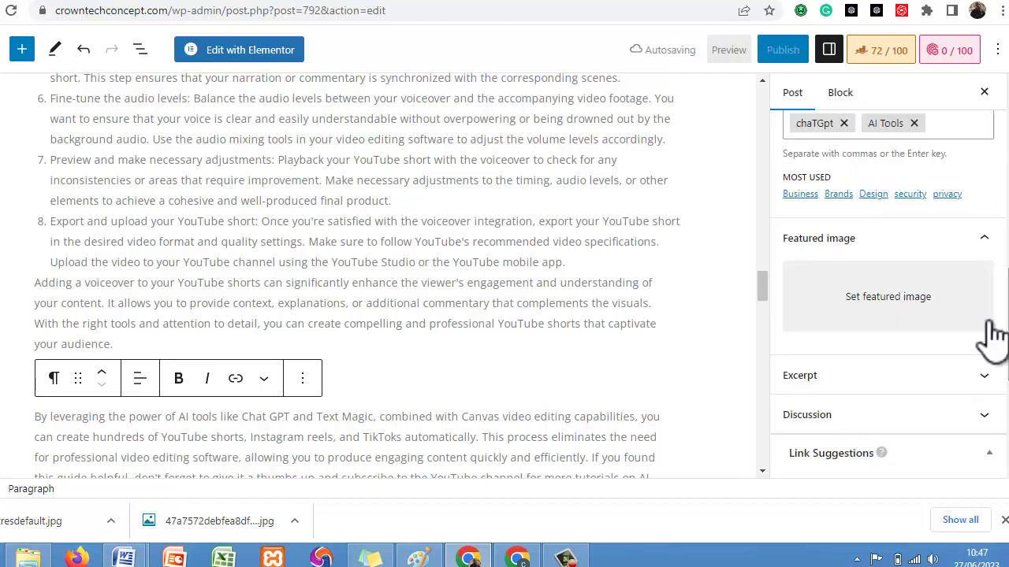
pyautogui.click(905, 301)
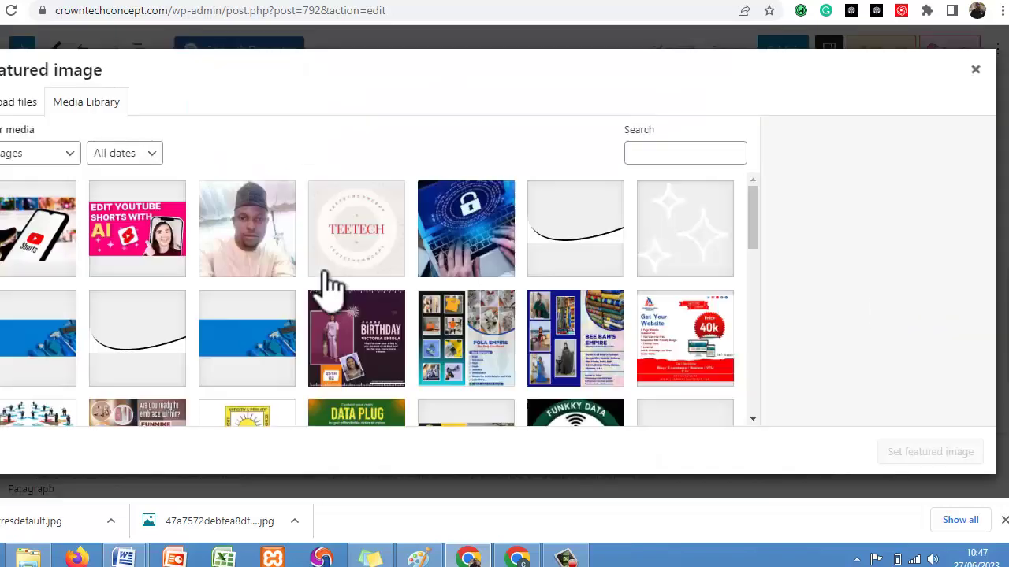
pyautogui.click(26, 260)
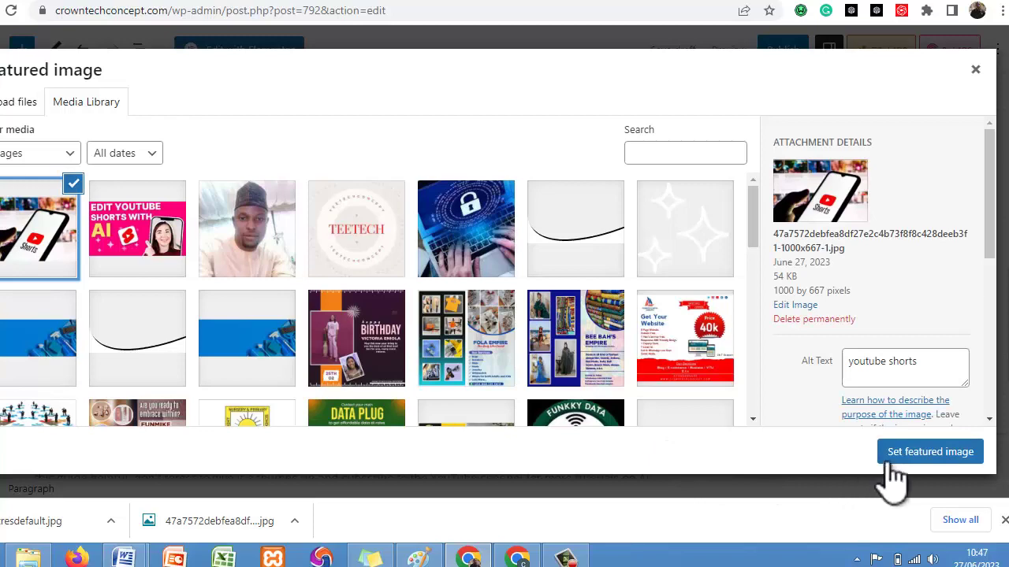
pyautogui.click(900, 457)
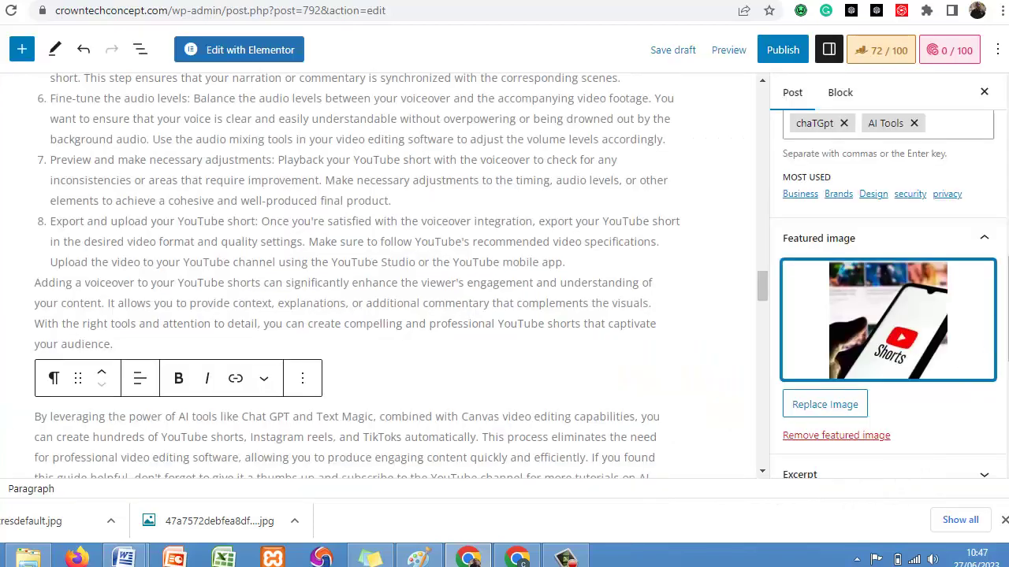
# Set maxresdefault.jpg, the pink "Edit YouTube Shorts with AI" thumbnail, as Featured Image 2
pyautogui.scroll(-5, 888, 315)
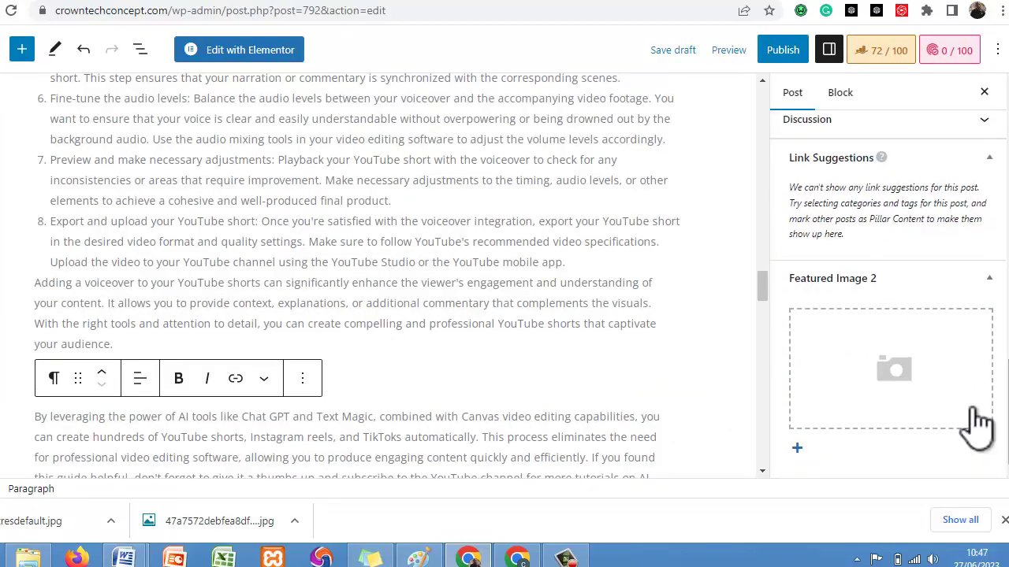
pyautogui.click(867, 402)
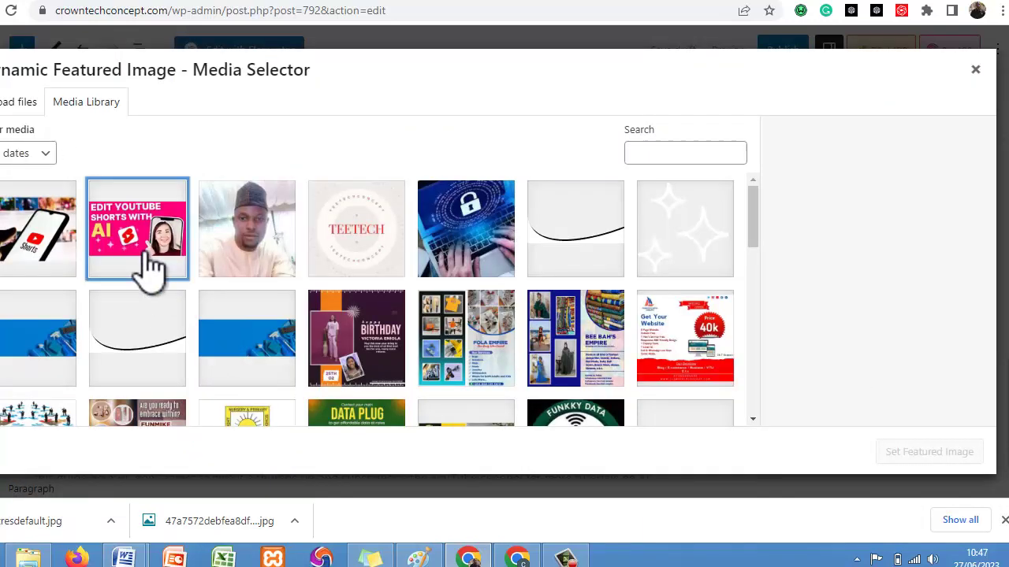
pyautogui.click(145, 264)
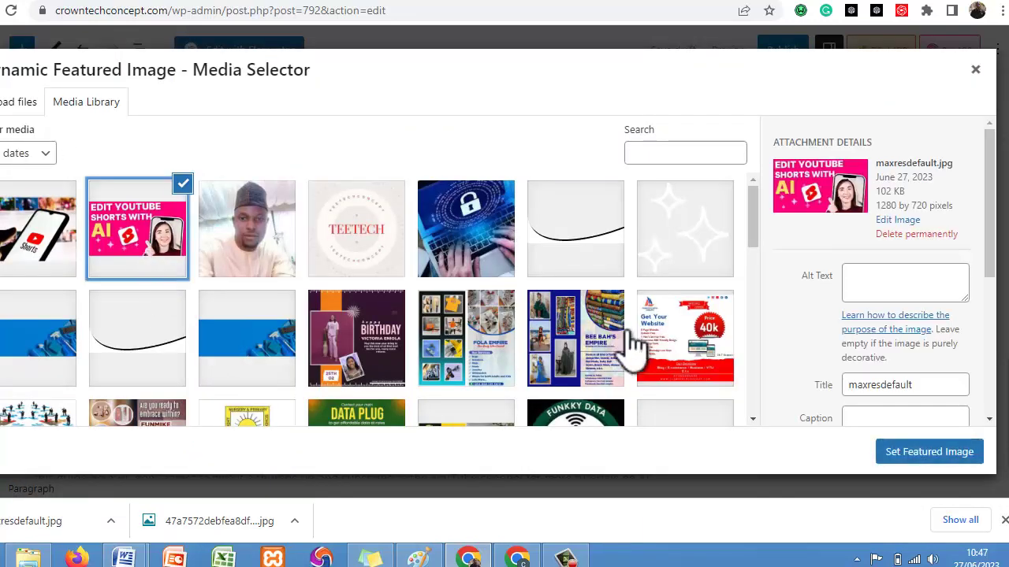
pyautogui.click(931, 456)
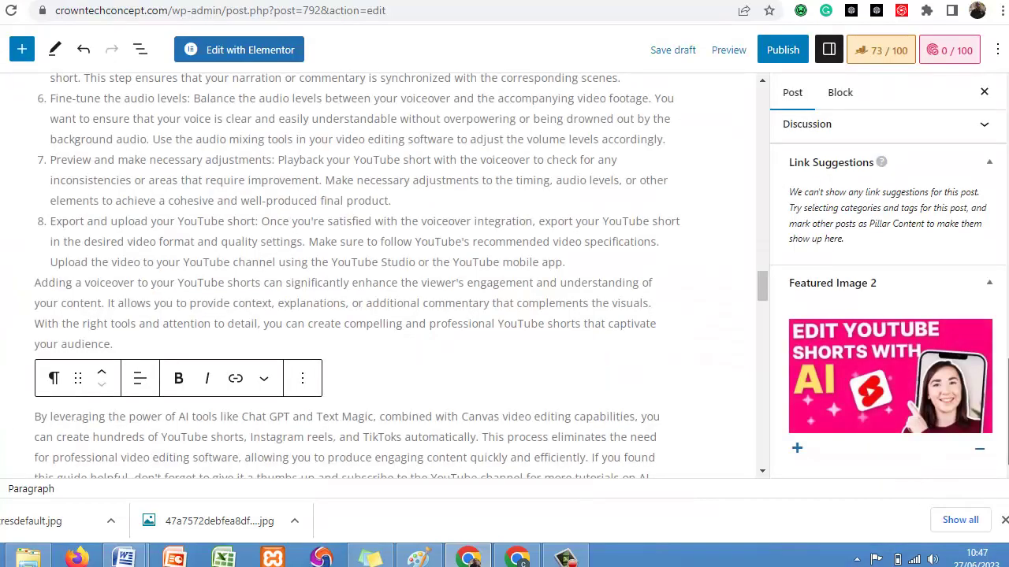
# Publish the post immediately with public visibility and confirm the pre-publish check
pyautogui.scroll(15, 888, 276)
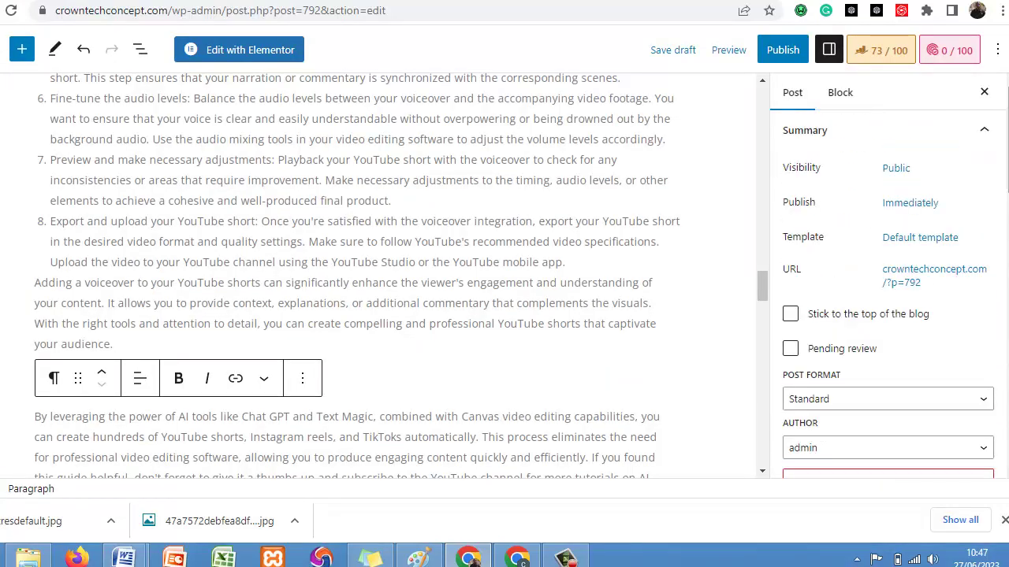
pyautogui.click(787, 54)
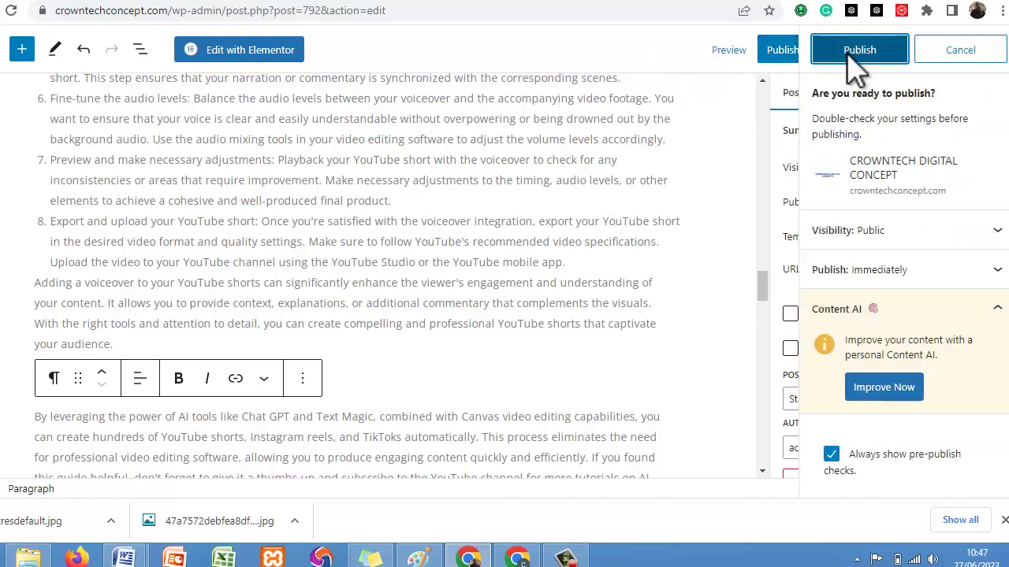
pyautogui.click(848, 56)
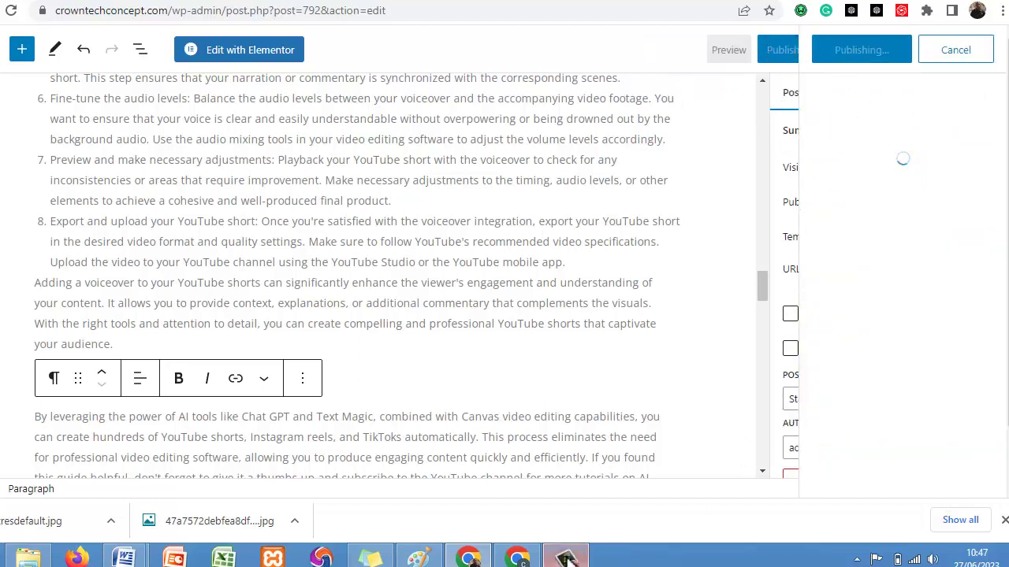